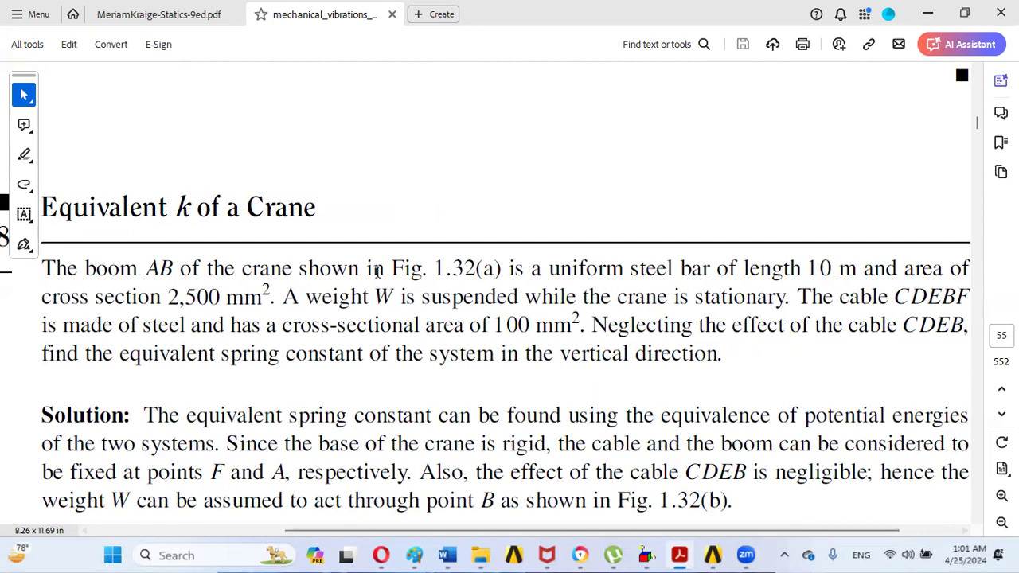
Read the crane equivalent-stiffness problem statement in the vibrations PDF and bring the crane figure (a) into view at reduced zoom
click(979, 519)
click(979, 520)
click(979, 519)
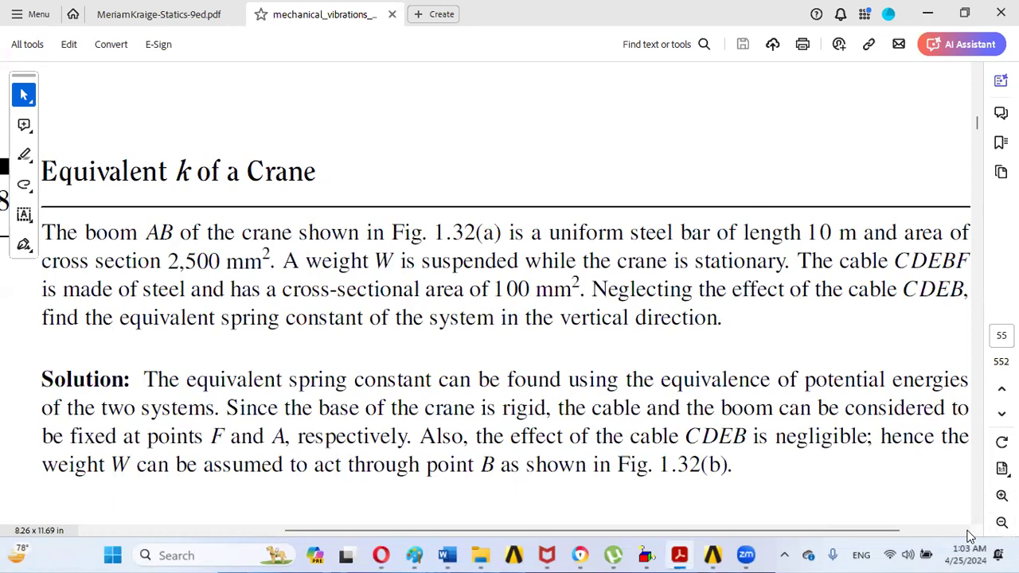
drag(980, 519, 980, 519)
drag(982, 76, 981, 74)
click(1002, 522)
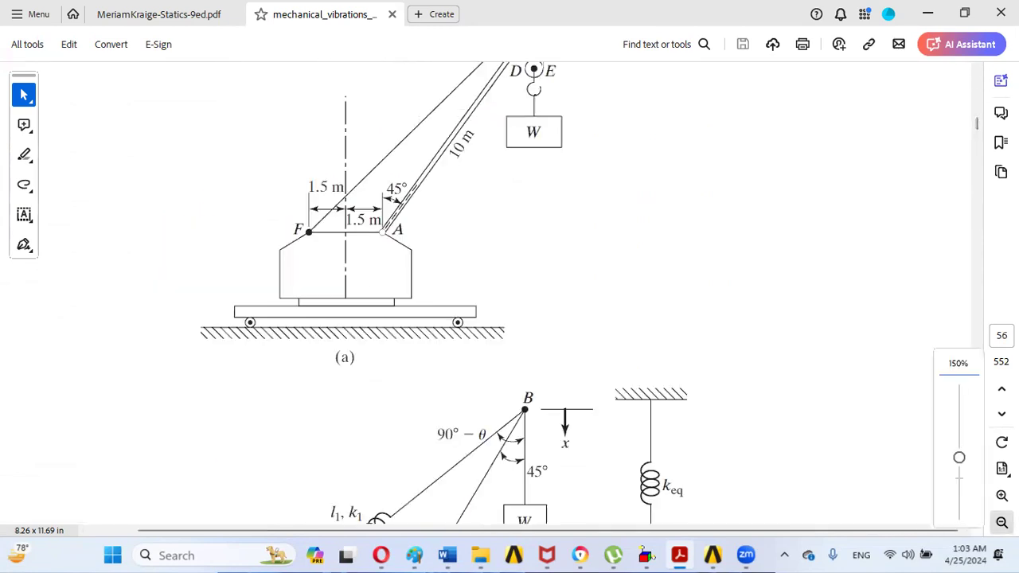
drag(980, 73, 980, 73)
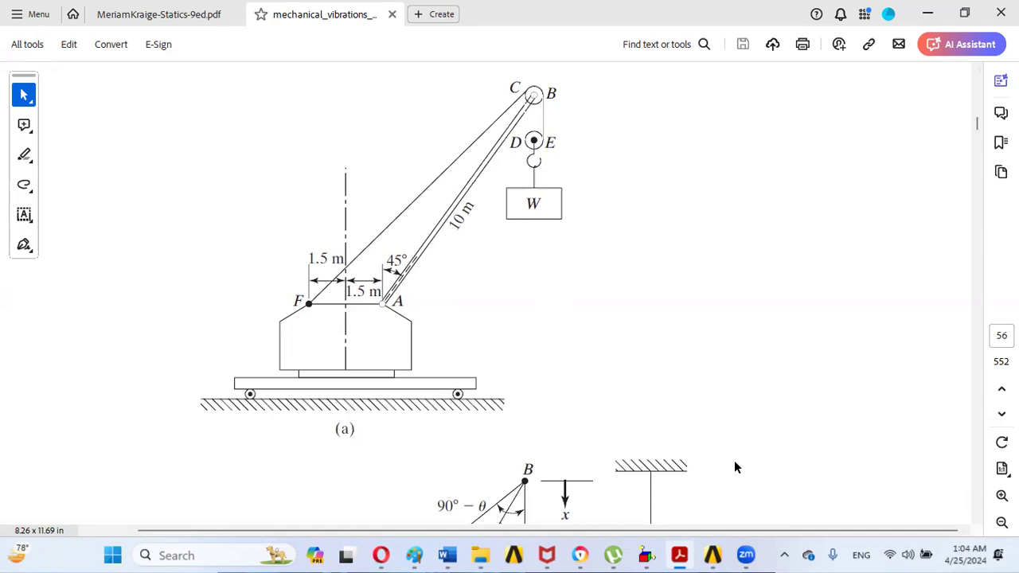
Switch to ANSYS Workbench and add a Modal analysis system to the project schematic
click(713, 555)
drag(72, 329, 298, 152)
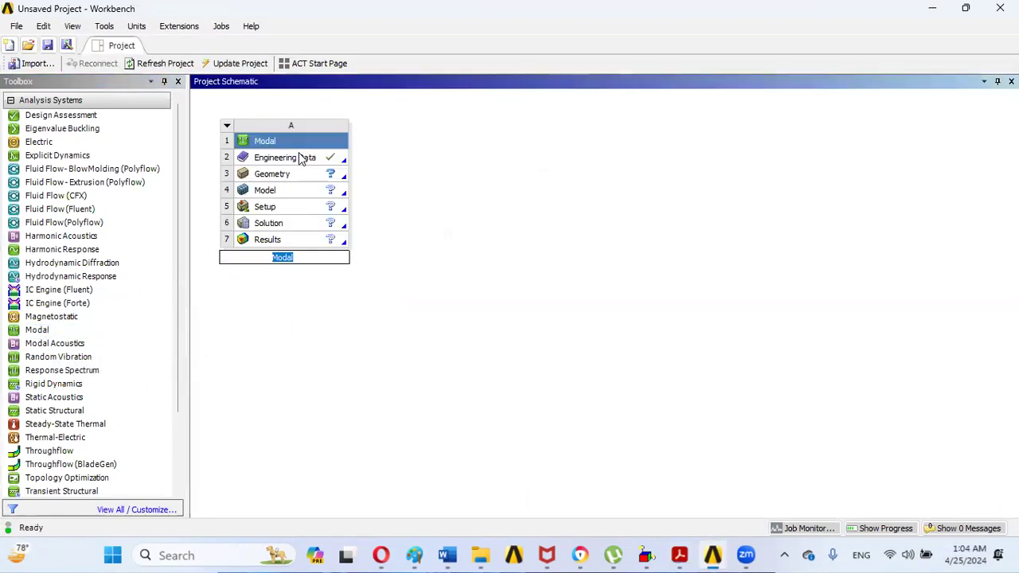
click(299, 158)
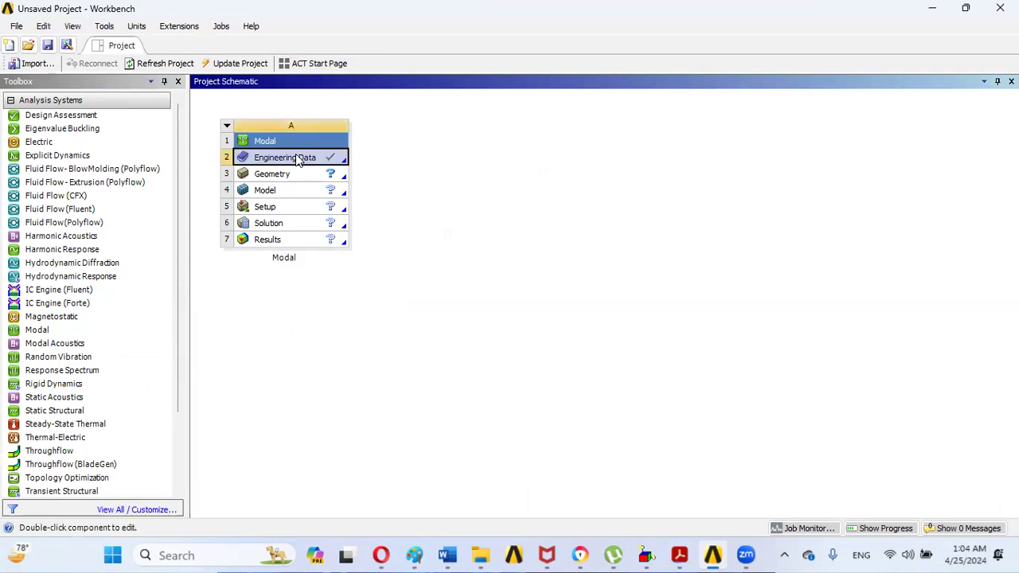
Set the density of Structural Steel to 1e-40 kg m^-3 in the Modal system's engineering data and return to the project
double_click(300, 159)
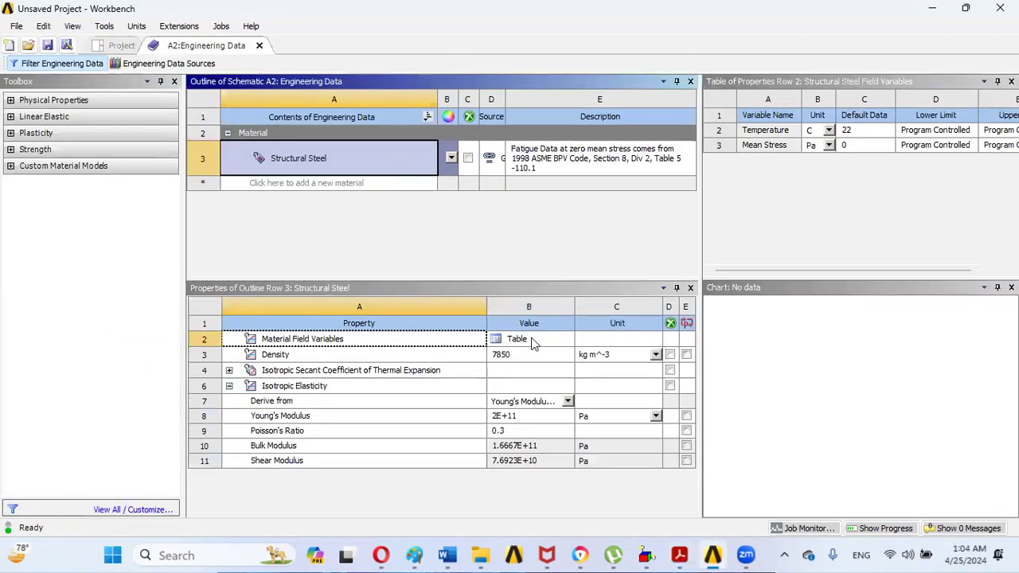
click(512, 357)
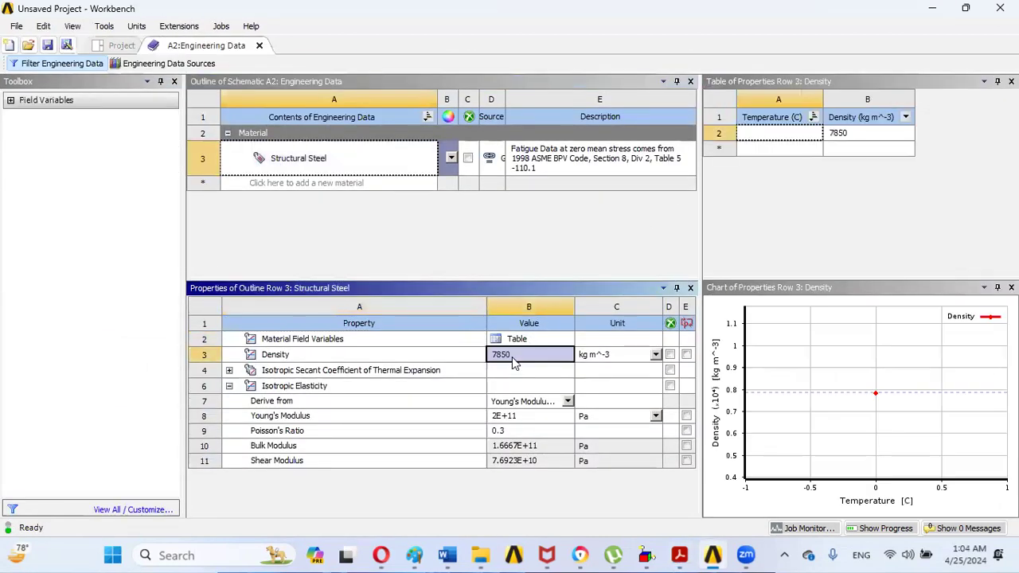
text(1e)
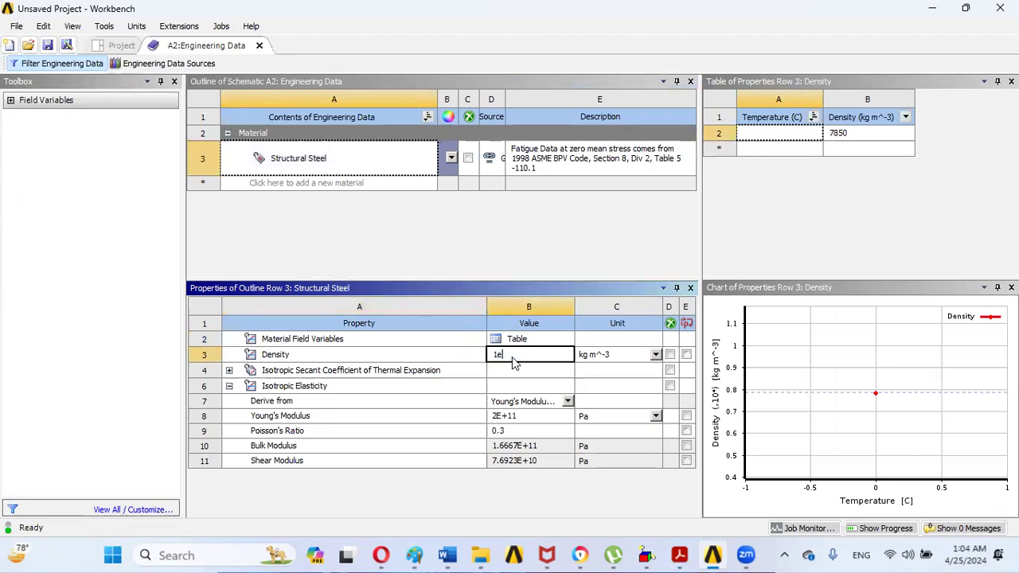
text(-40)
key(Return)
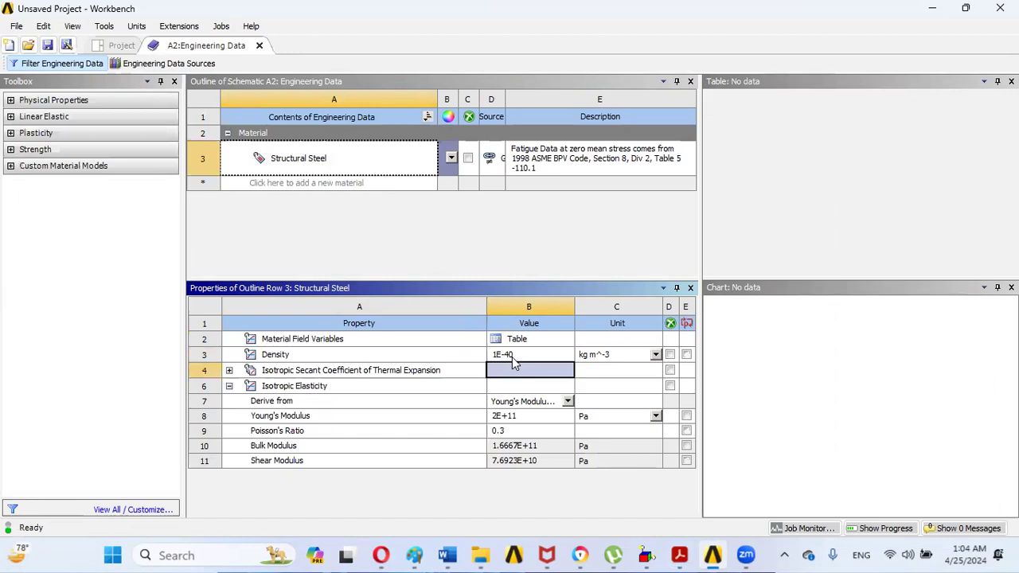
click(259, 46)
Review the crane figure (a) in the mechanical vibrations PDF and return to Workbench
mouse_move(689, 555)
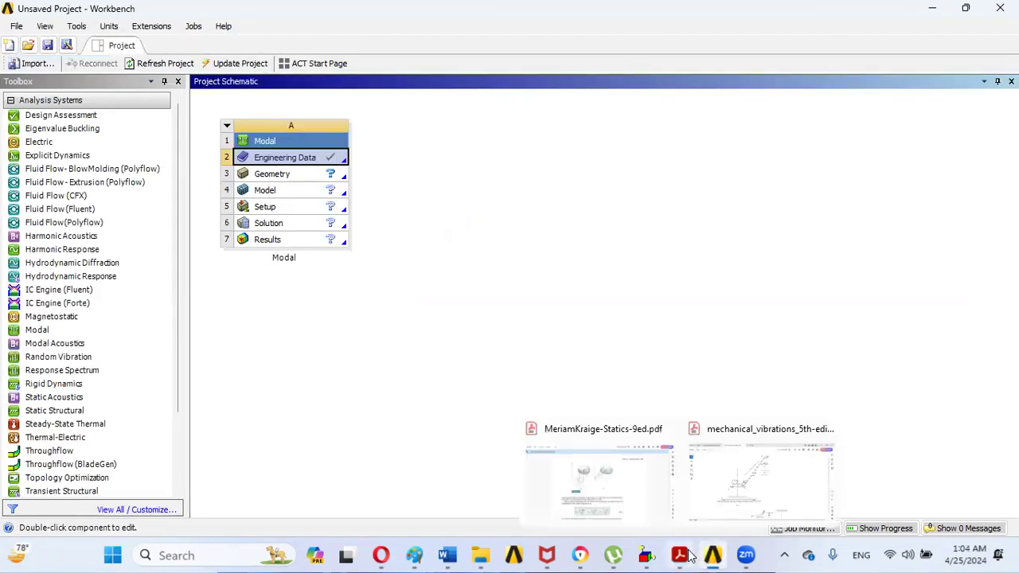
click(712, 478)
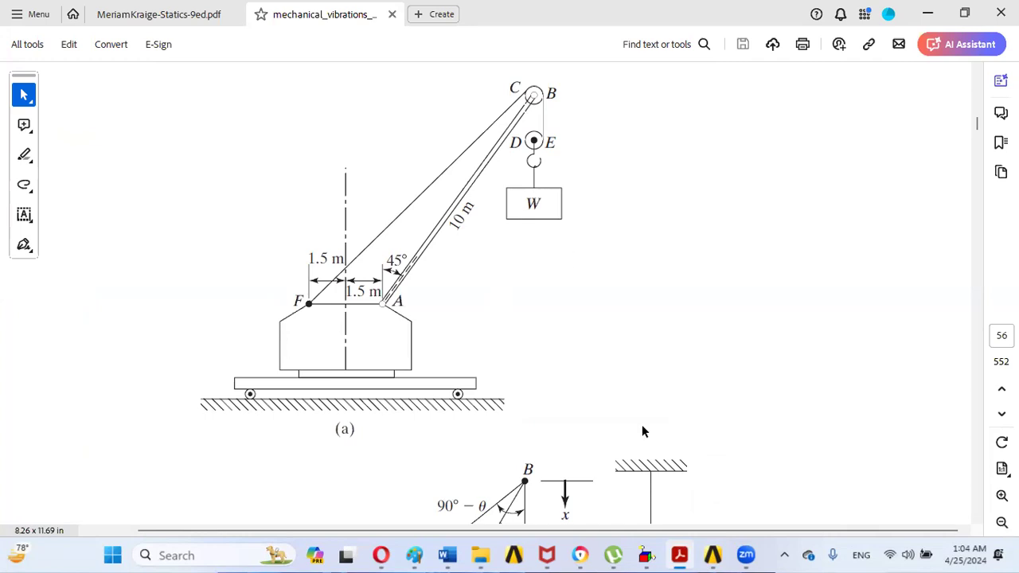
mouse_move(678, 555)
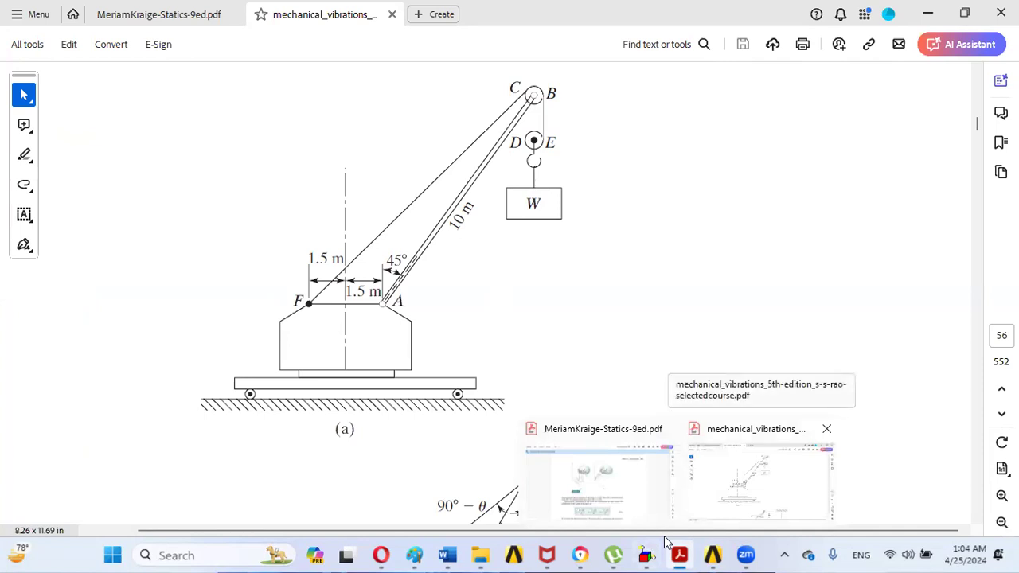
click(712, 555)
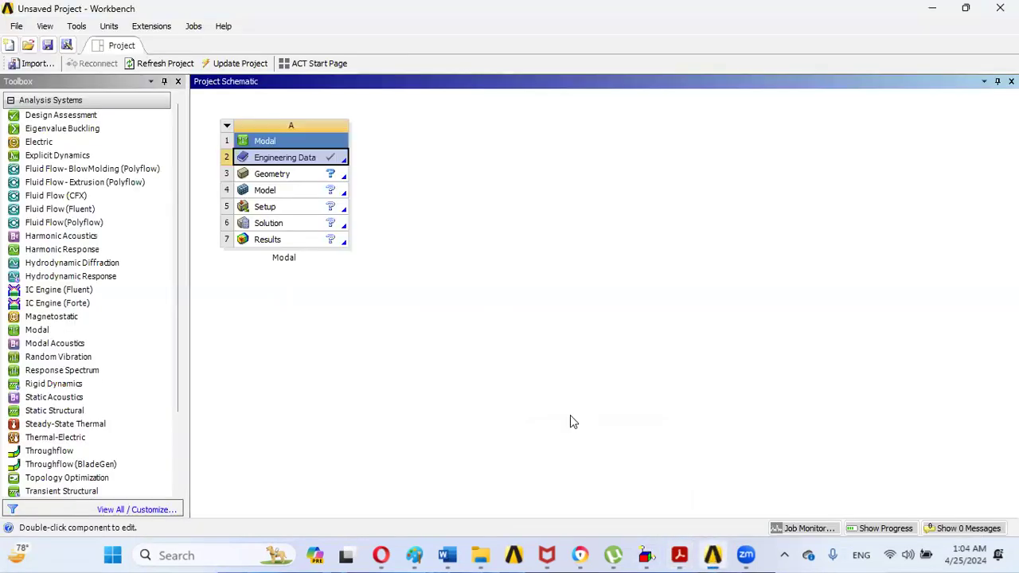
Open the Modal system's geometry in DesignModeler and enter sketching on the XYPlane, viewed face-on
double_click(266, 175)
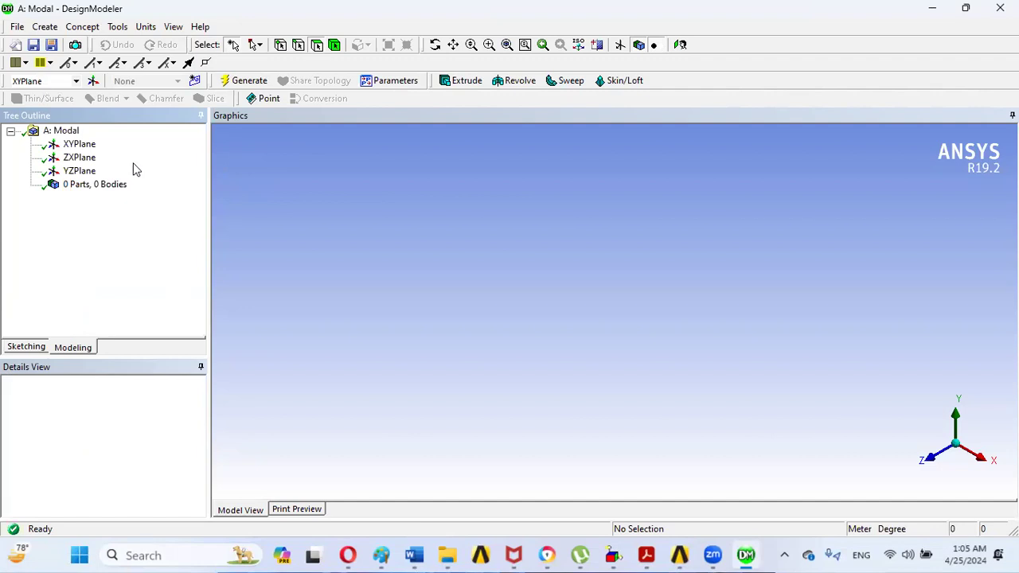
click(78, 145)
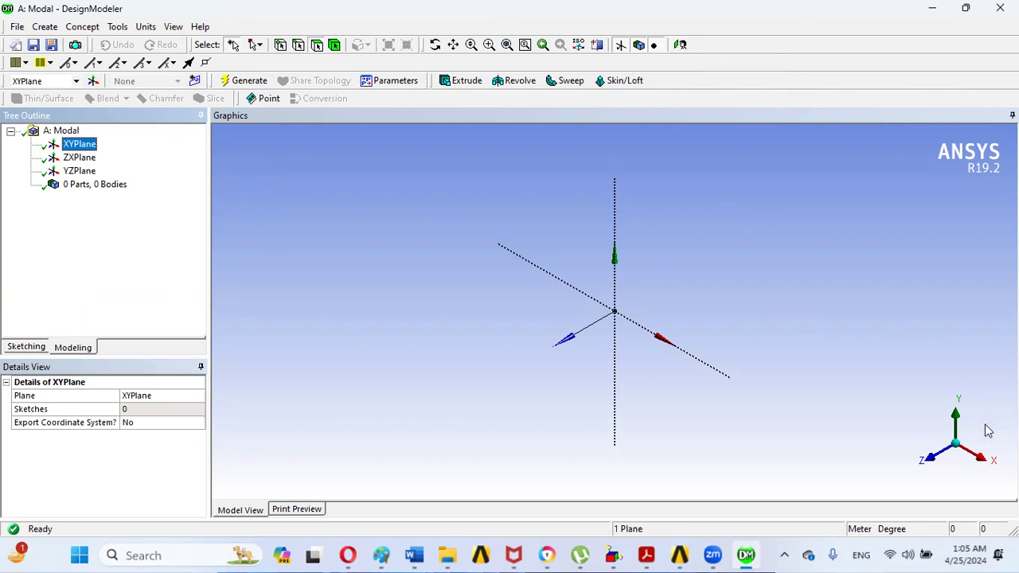
click(940, 453)
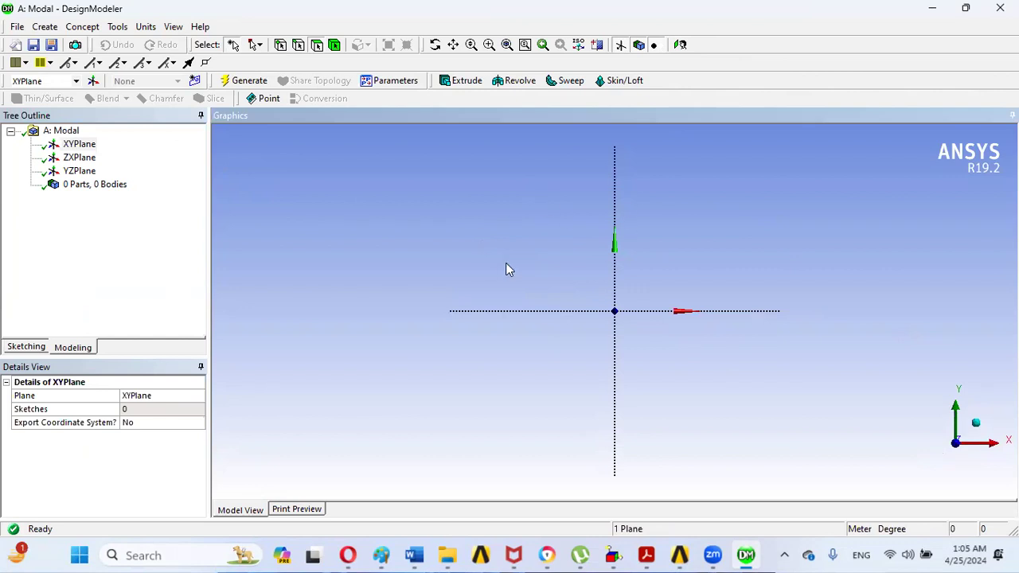
click(29, 348)
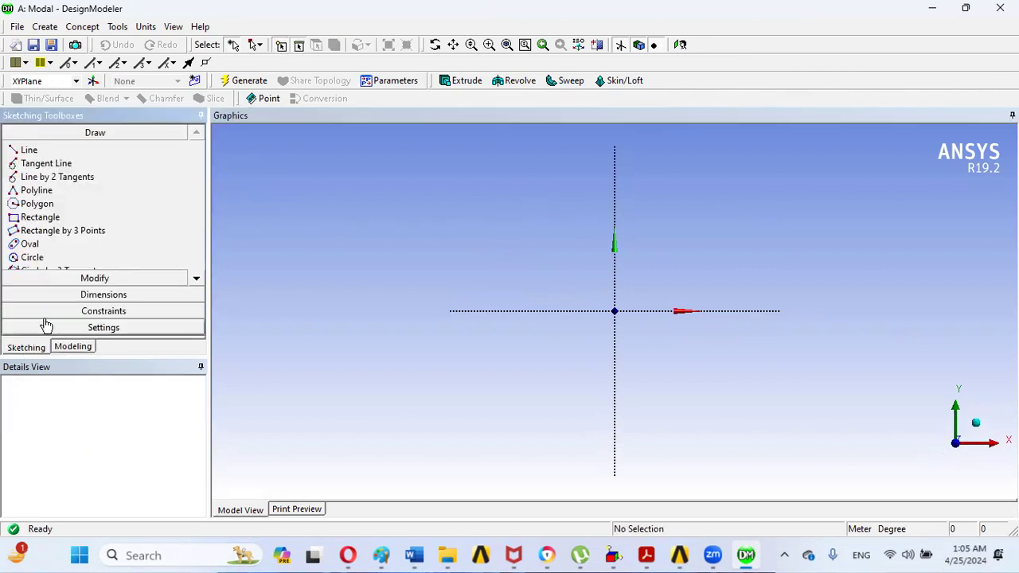
Check the base distances, boom length and angle of the crane in the PDF figure, returning to DesignModeler
click(644, 555)
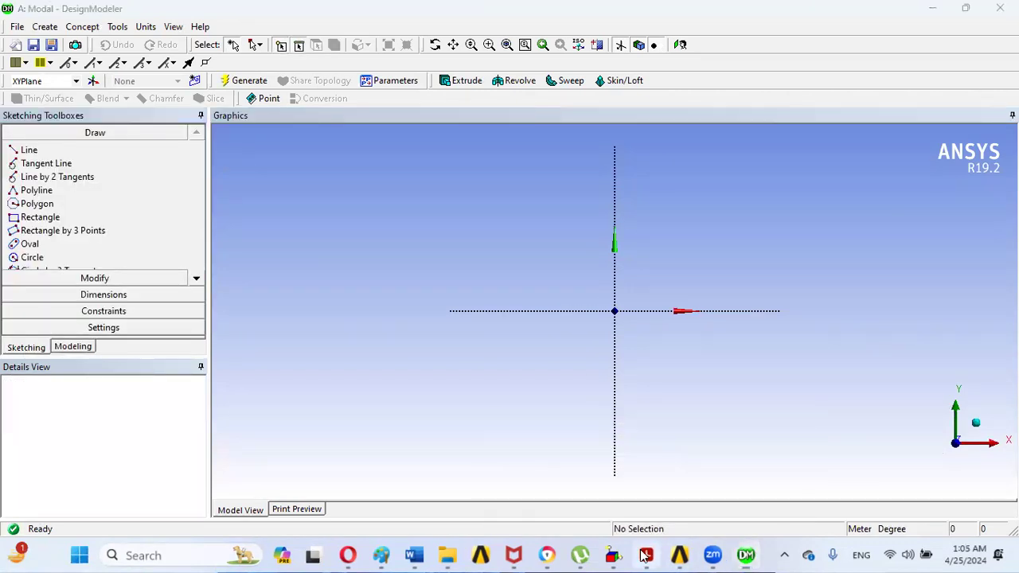
click(651, 541)
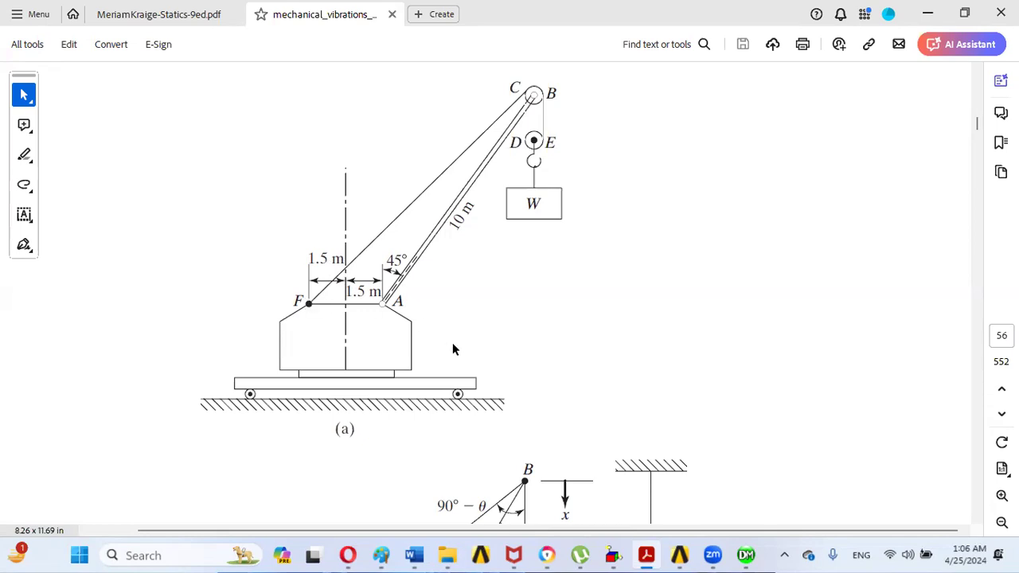
click(745, 555)
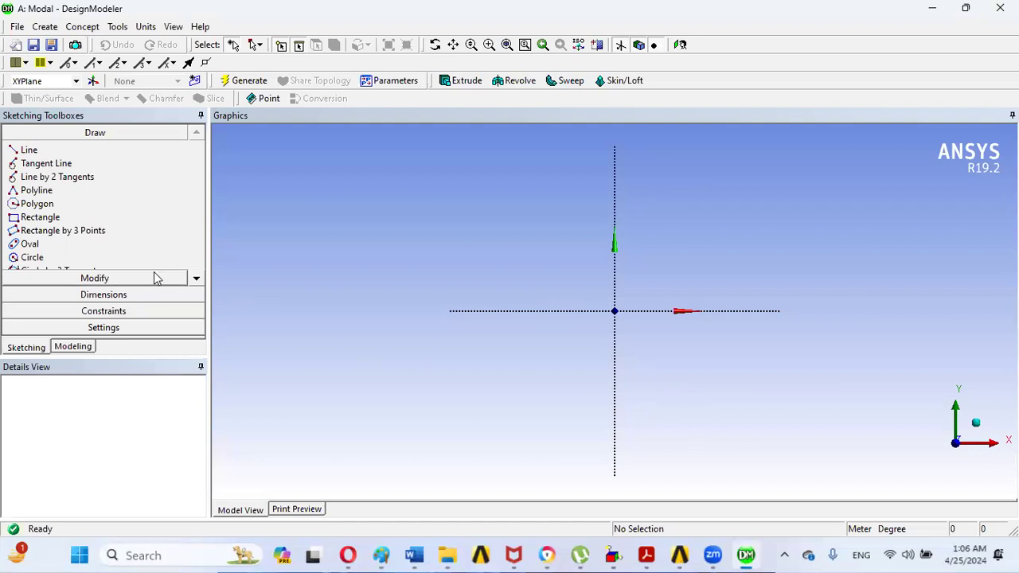
Sketch a horizontal line about 3.6 m long from the origin along the positive X axis
click(27, 149)
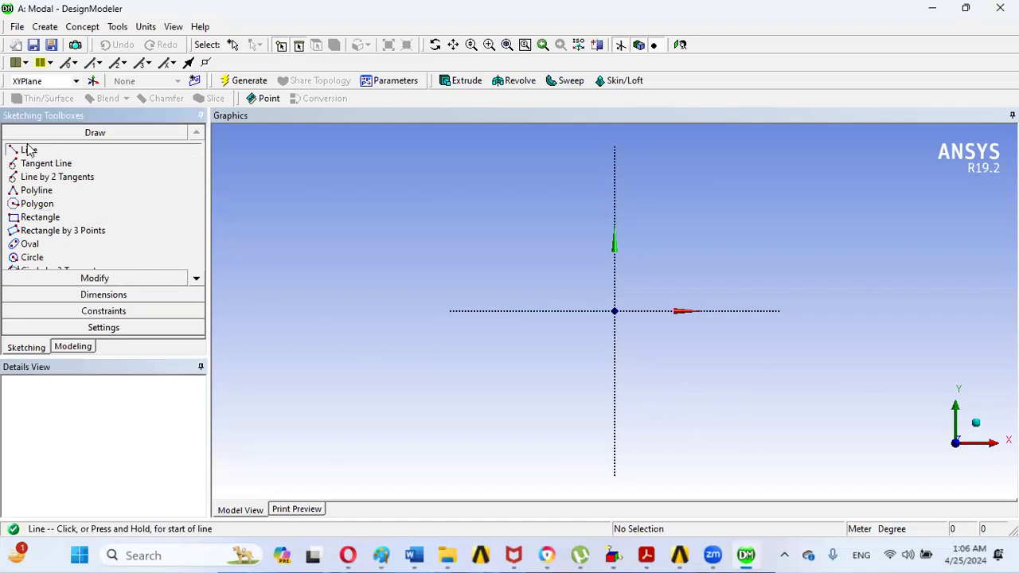
click(614, 310)
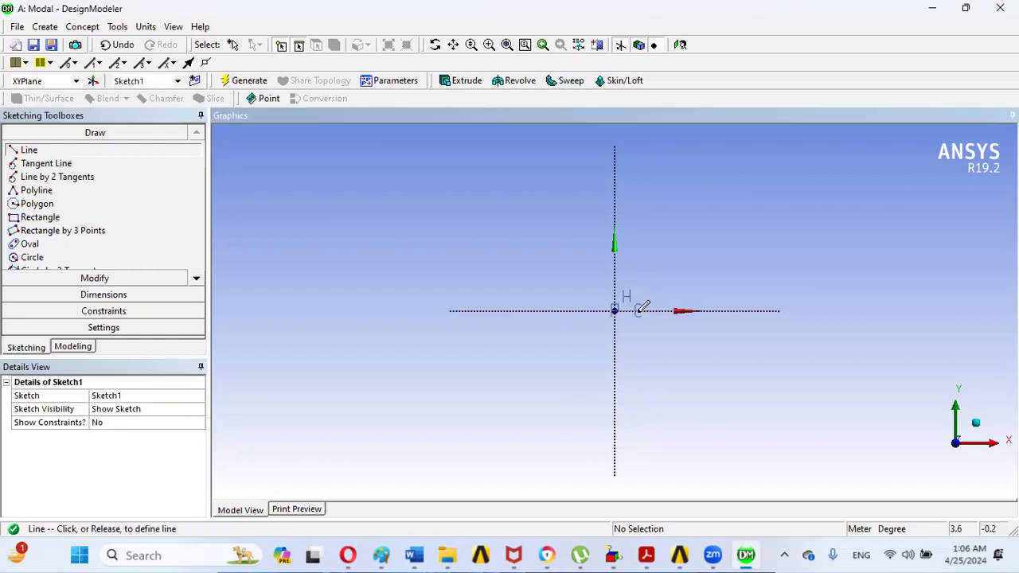
click(641, 309)
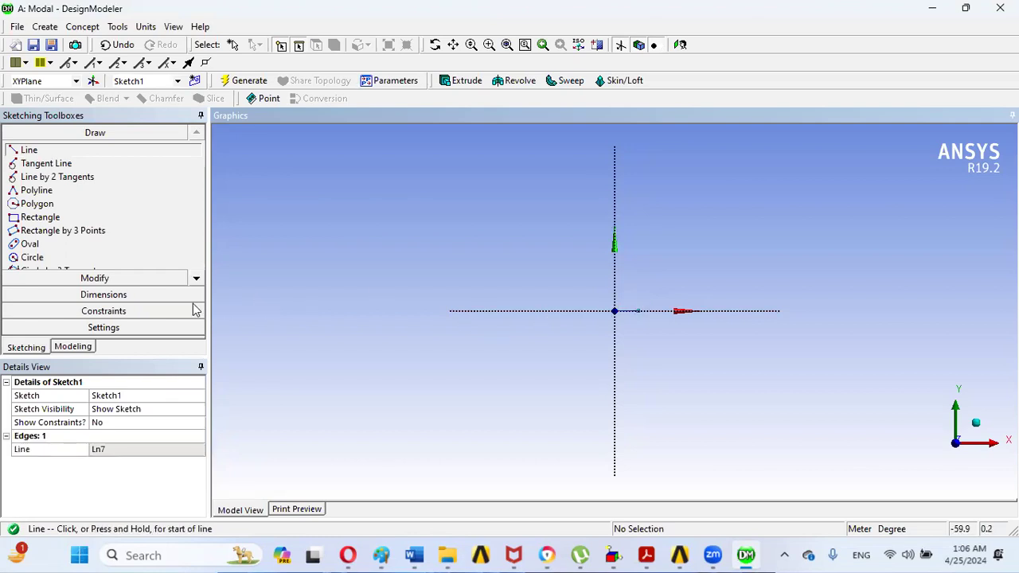
Dimension the horizontal line from the origin and set its length to 1.5 m
click(100, 295)
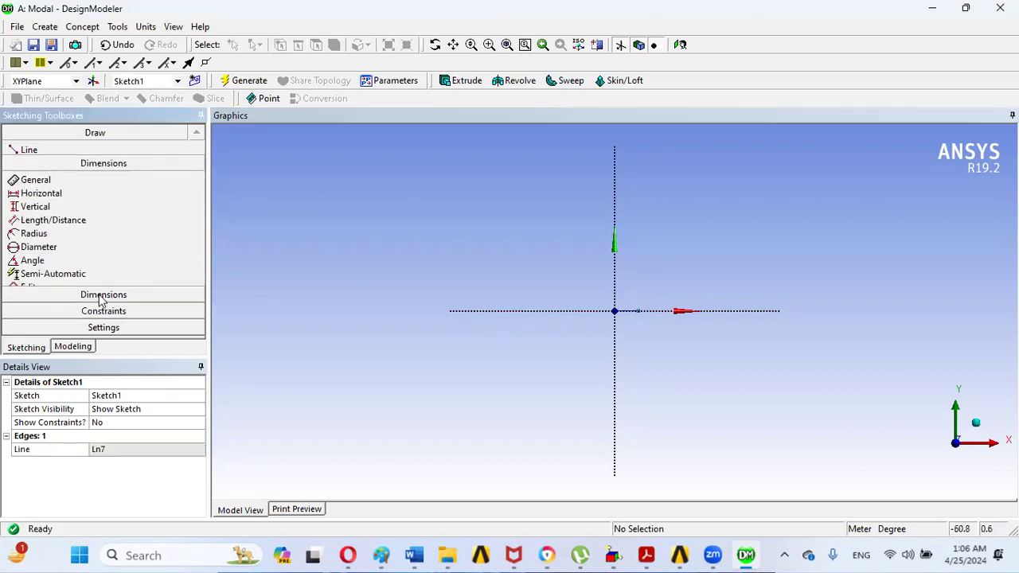
click(626, 311)
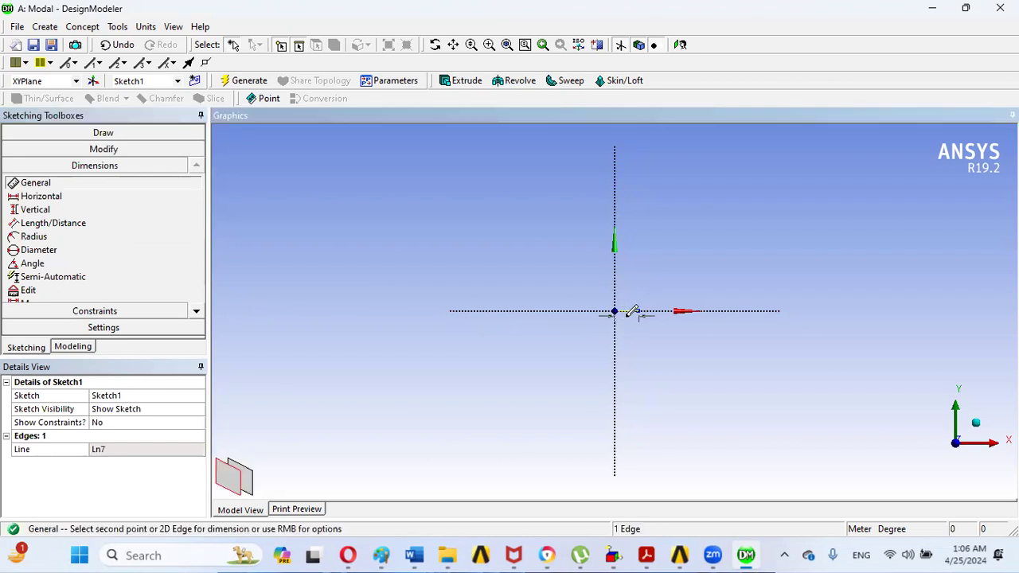
click(633, 313)
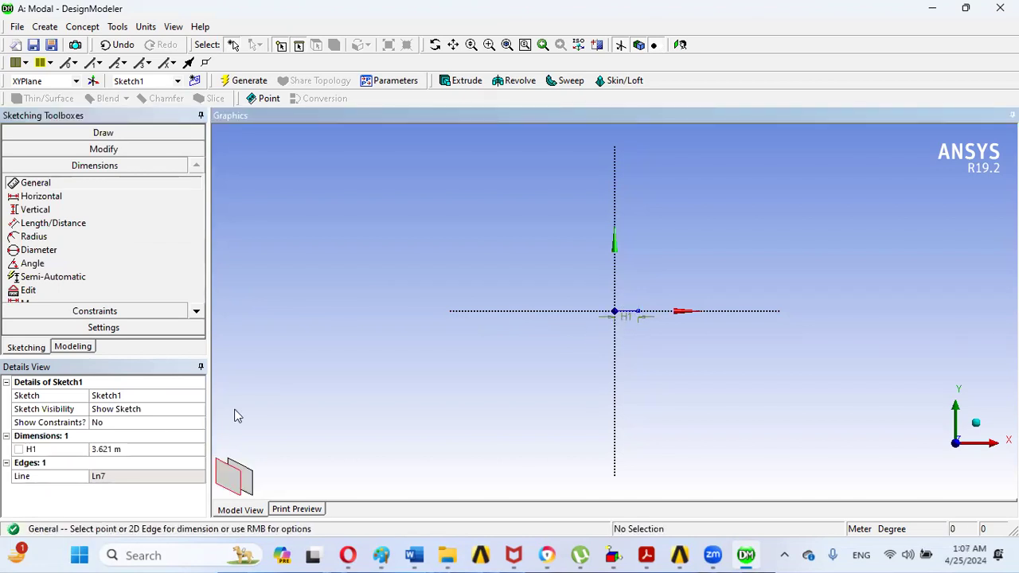
click(99, 451)
text(1.5)
key(Return)
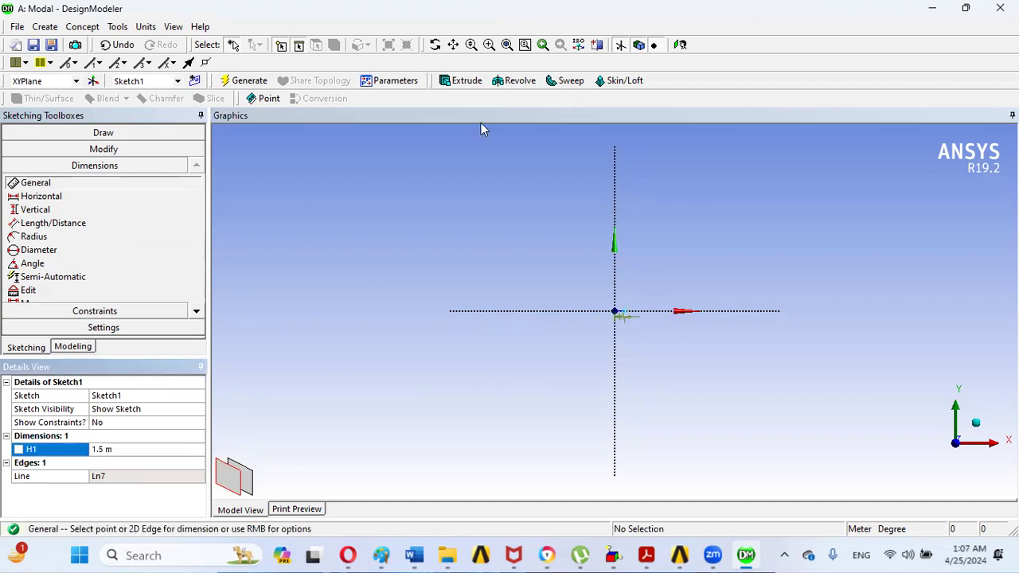
Move the horizontal line's length dimension close beneath the line and fit the sketch in the view
click(504, 45)
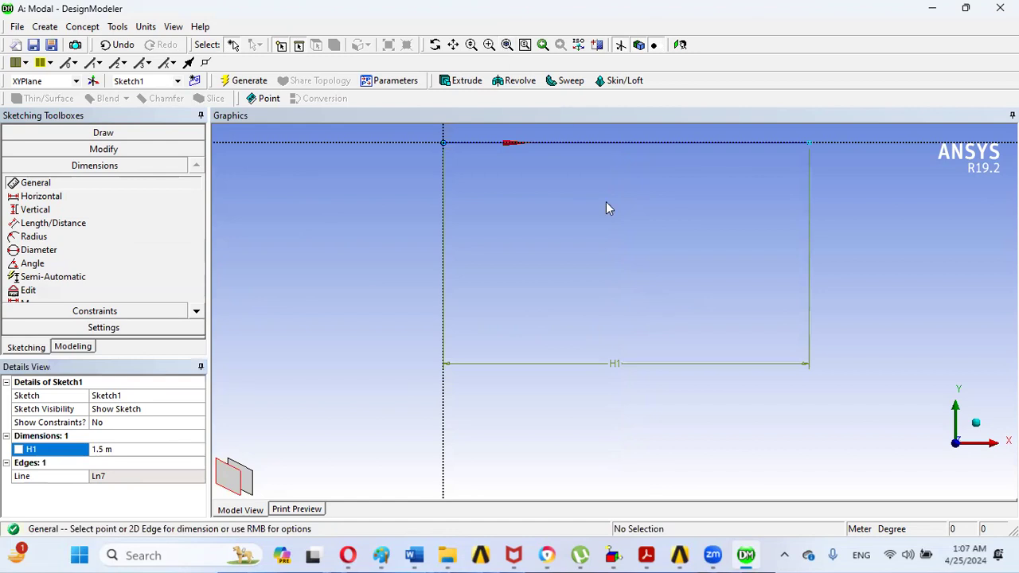
click(196, 311)
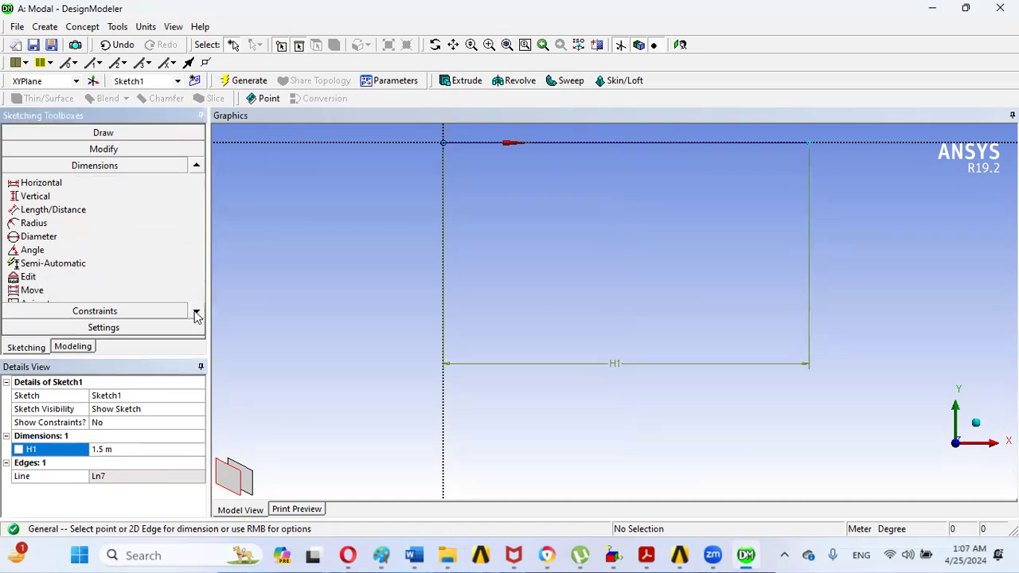
click(85, 290)
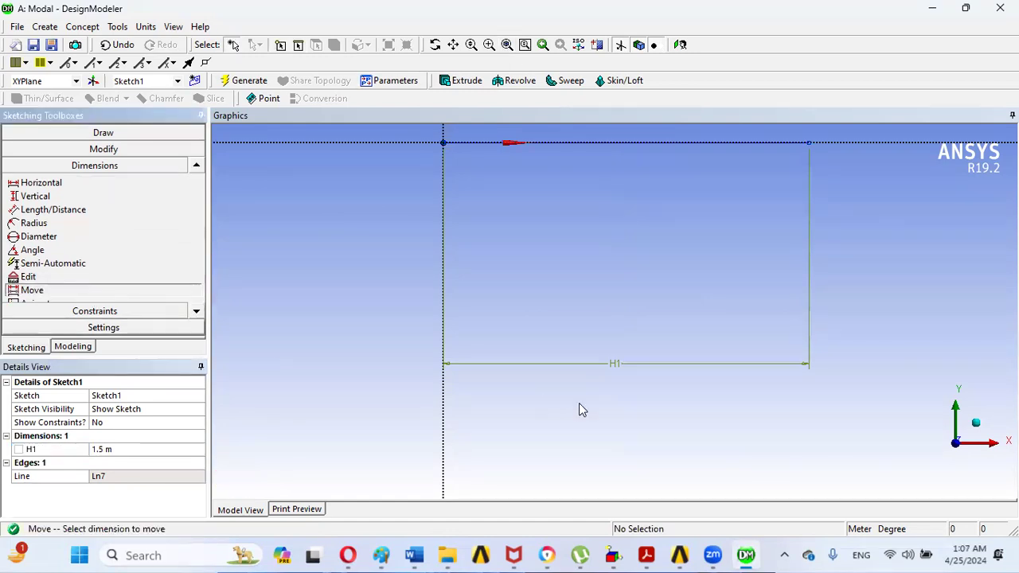
click(616, 366)
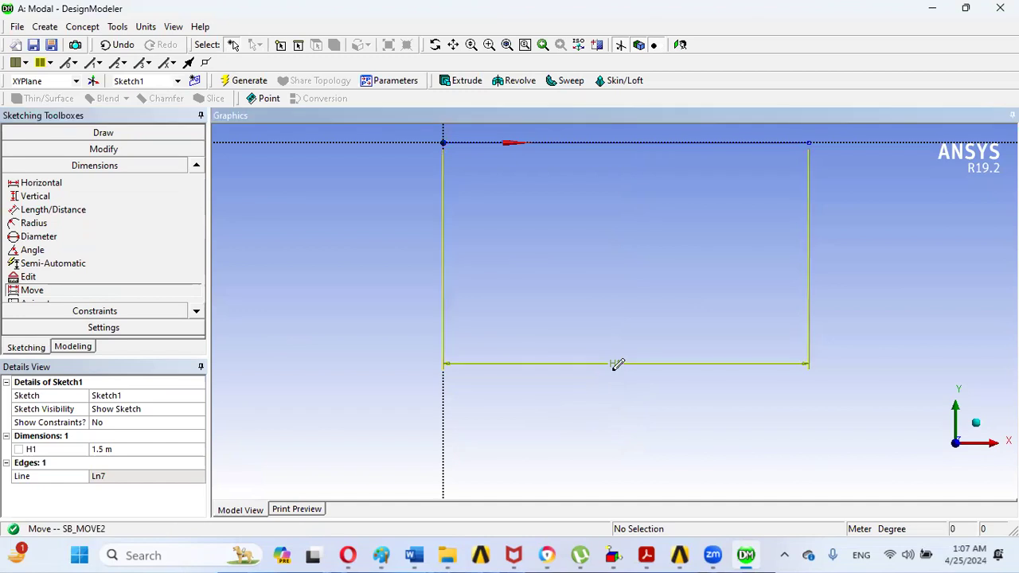
click(604, 154)
click(508, 45)
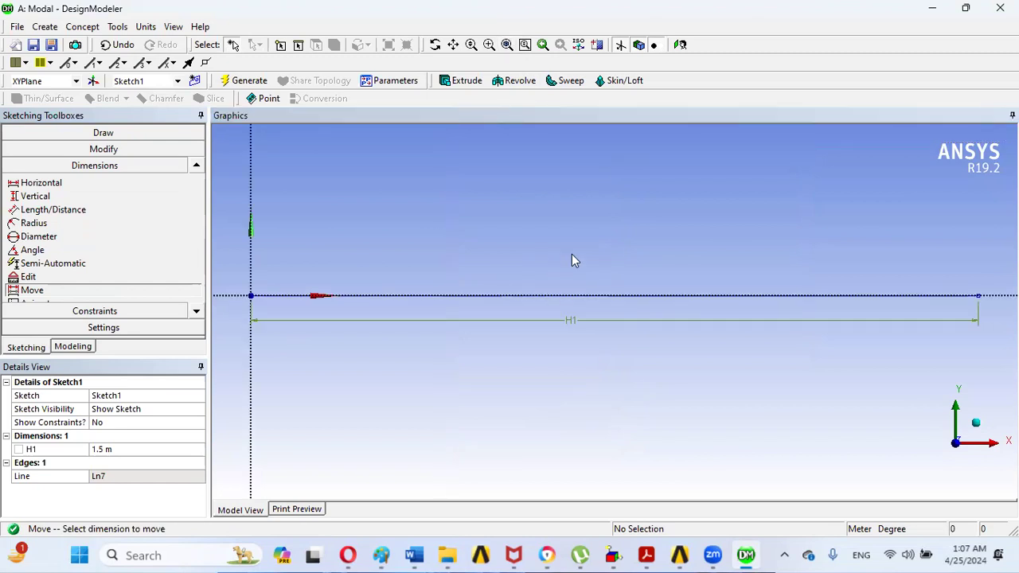
Sketch a short horizontal line from the origin along the negative X axis
click(471, 45)
mouse_move(485, 257)
mouse_down()
mouse_move(612, 314)
mouse_move(788, 325)
mouse_up()
drag(486, 207, 613, 330)
right_click(514, 236)
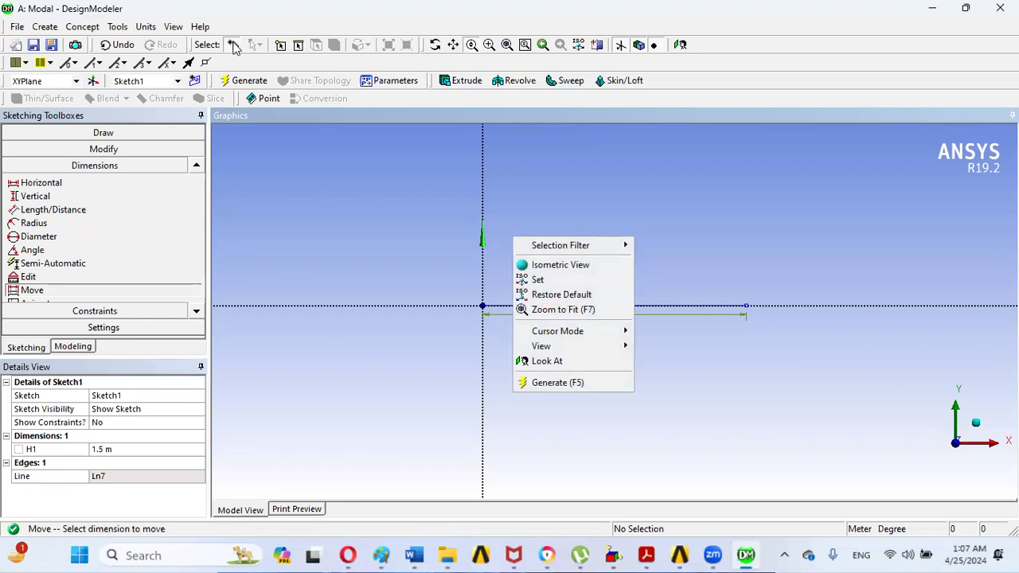
click(229, 47)
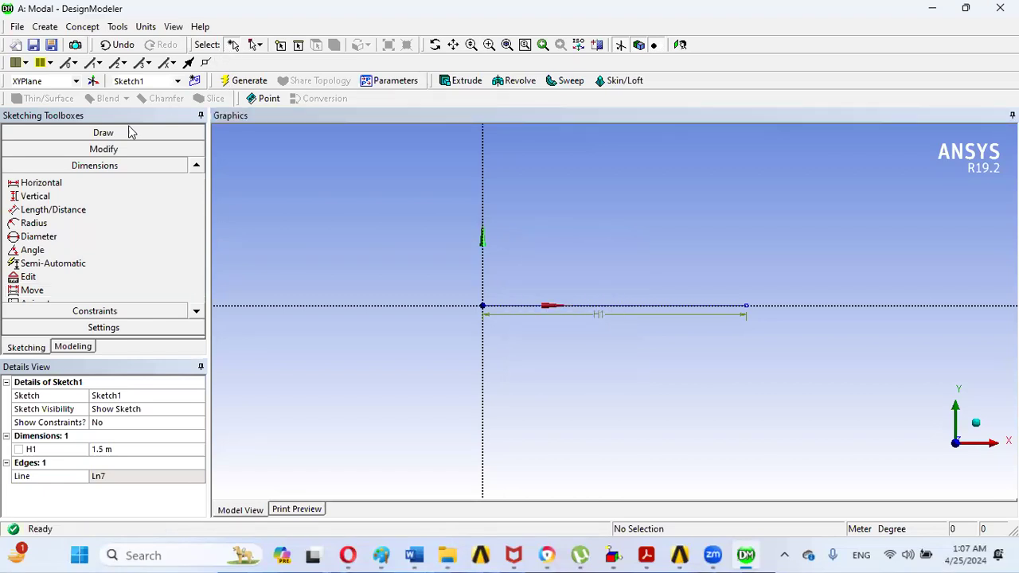
click(101, 131)
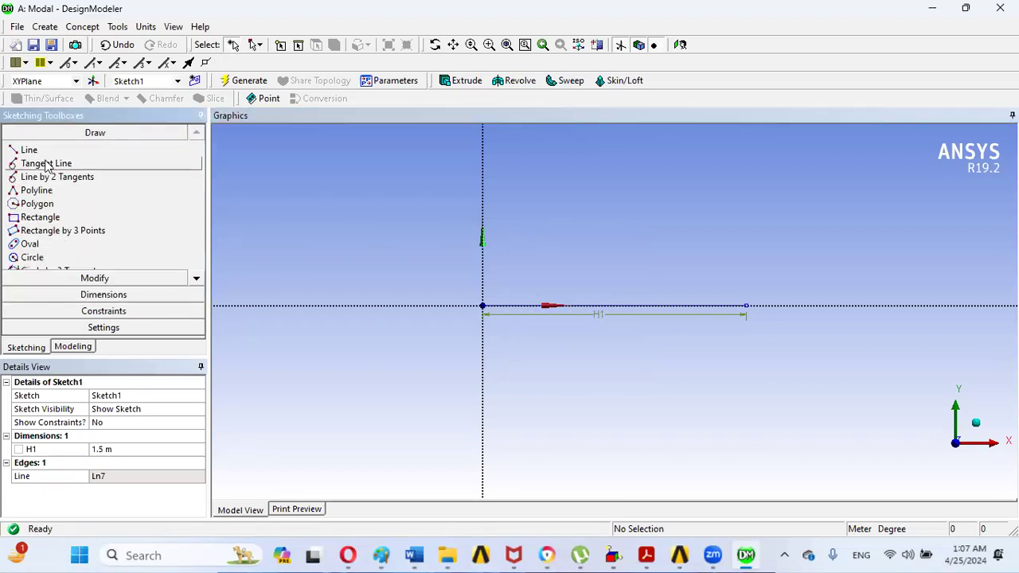
click(43, 153)
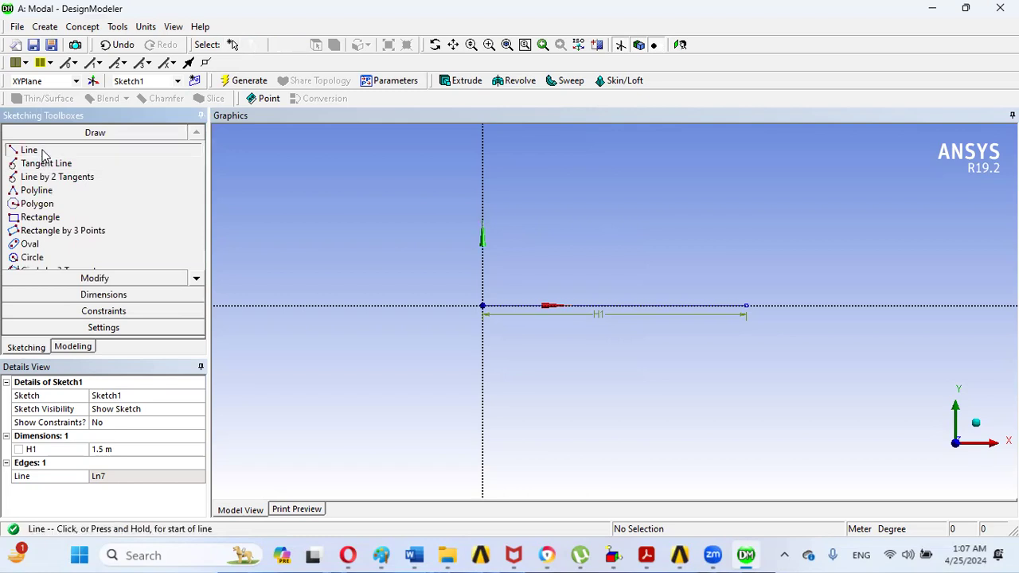
click(482, 305)
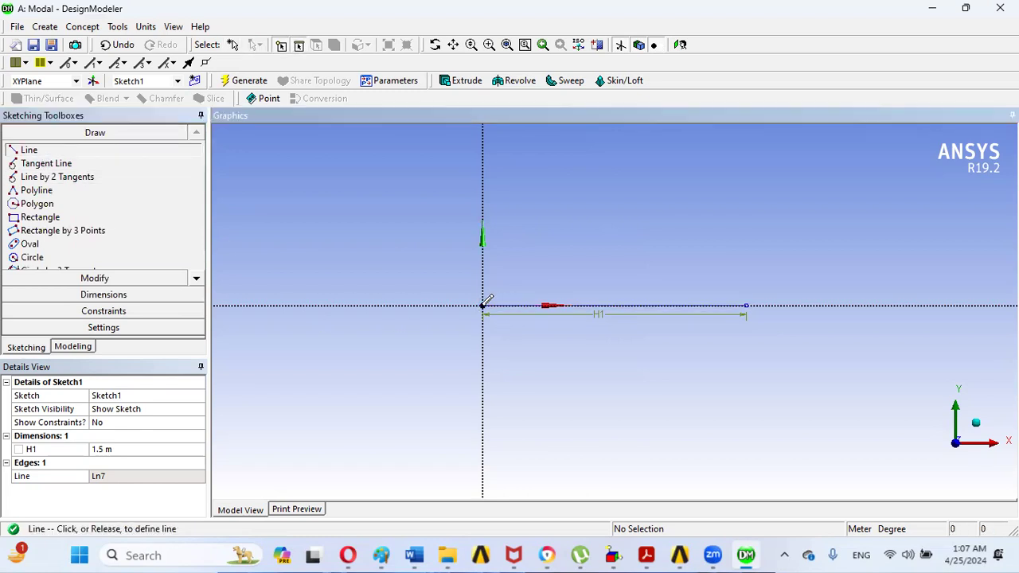
click(443, 305)
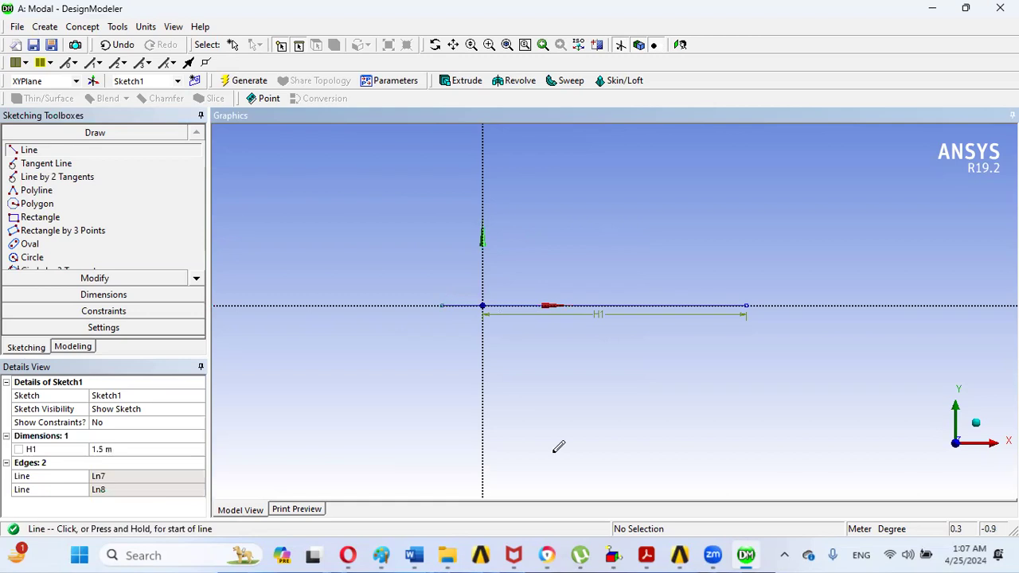
Check the base distances in the PDF crane figure and, in DesignModeler, constrain the negative-X line to equal length with the 1.5 m line
mouse_move(646, 556)
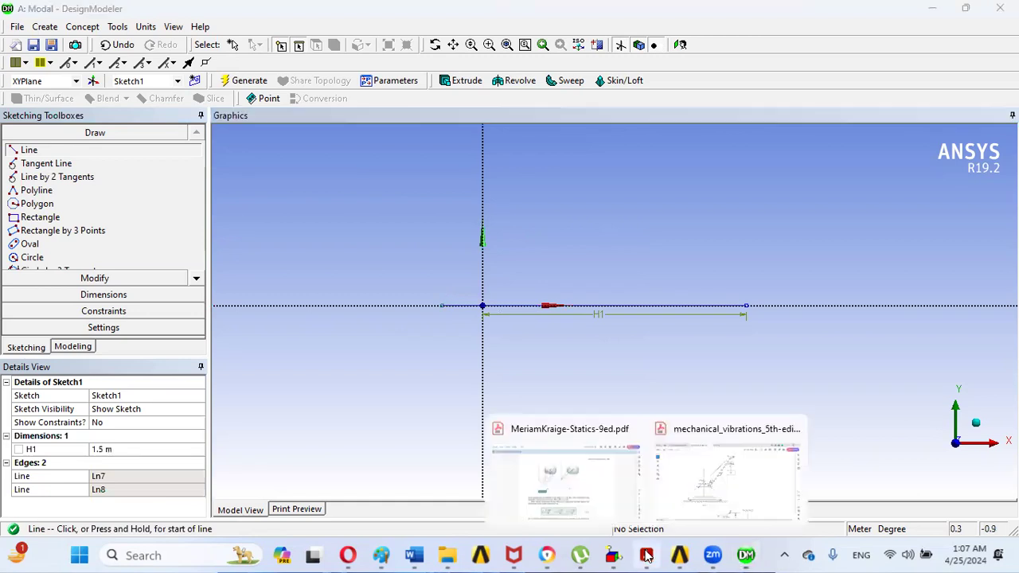
click(657, 481)
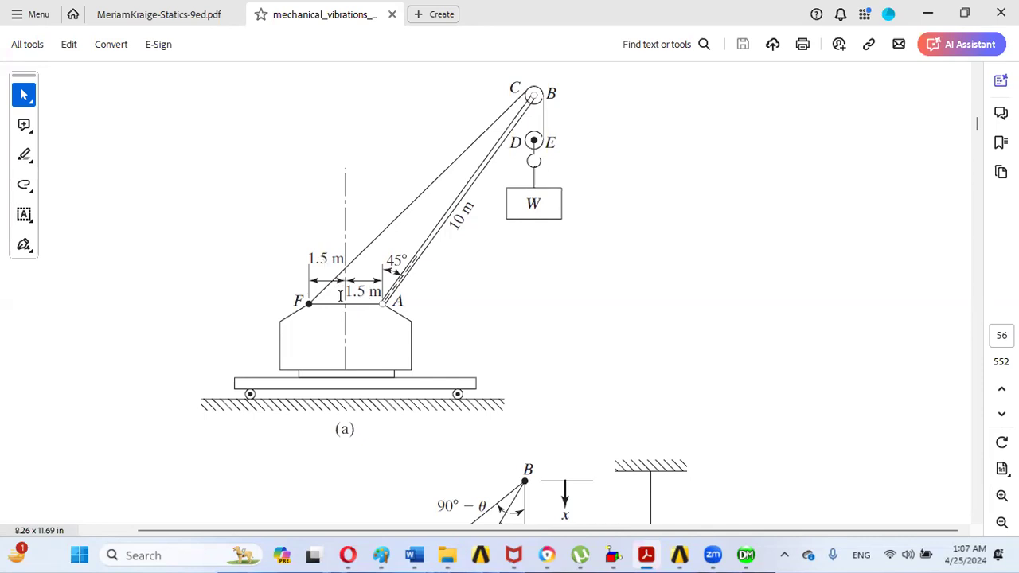
mouse_move(658, 555)
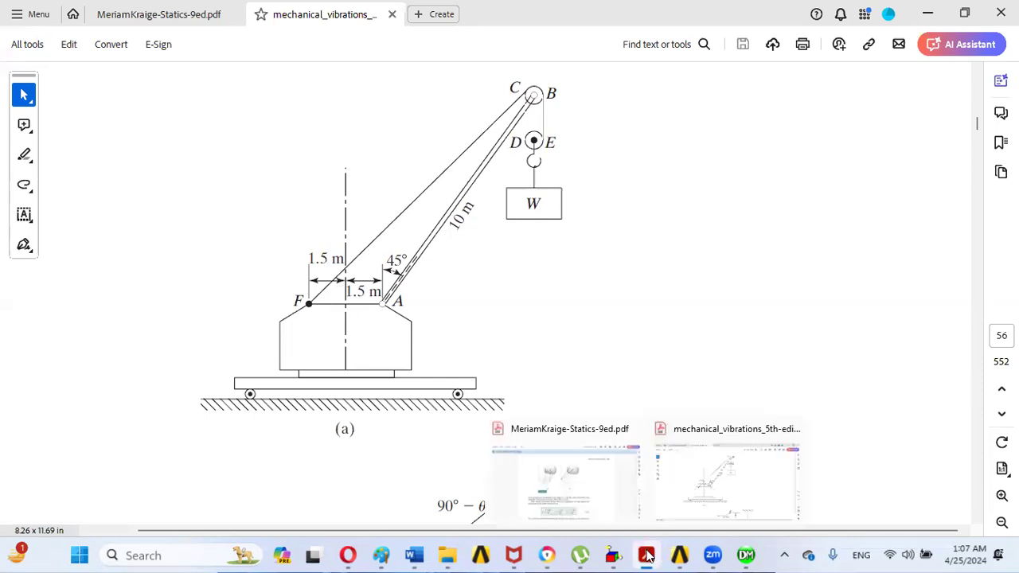
click(746, 555)
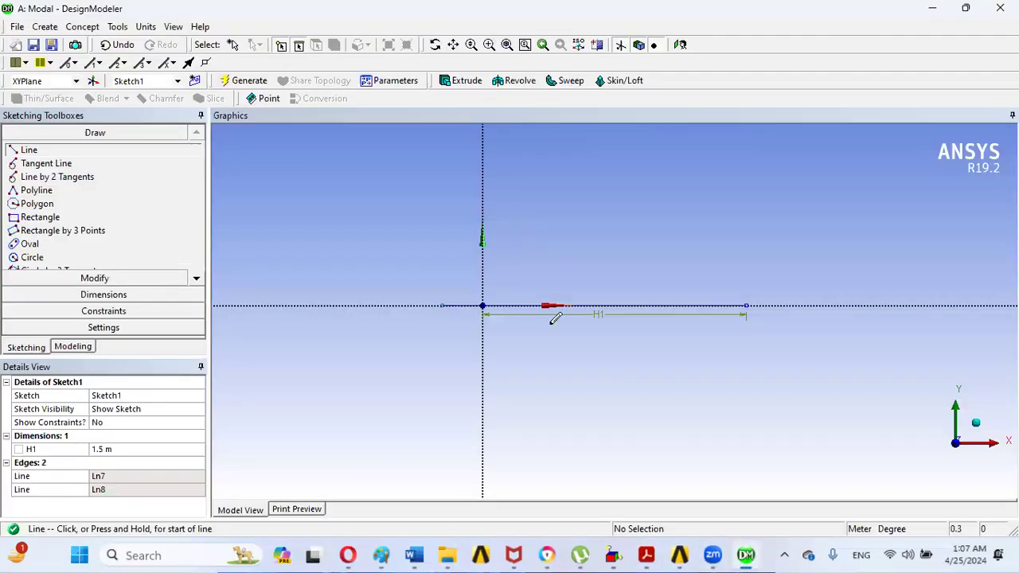
click(103, 314)
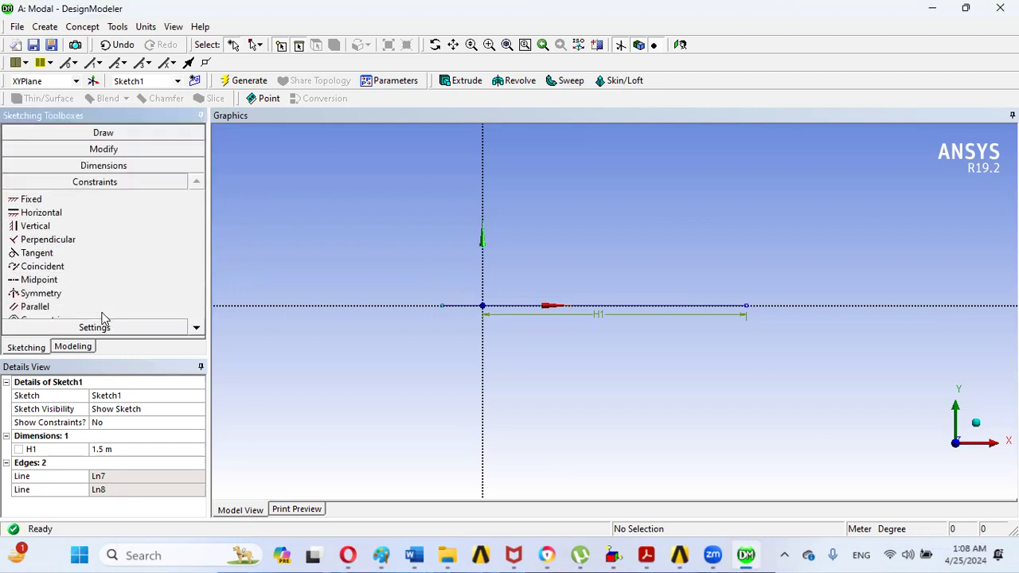
click(197, 329)
click(197, 329)
click(196, 329)
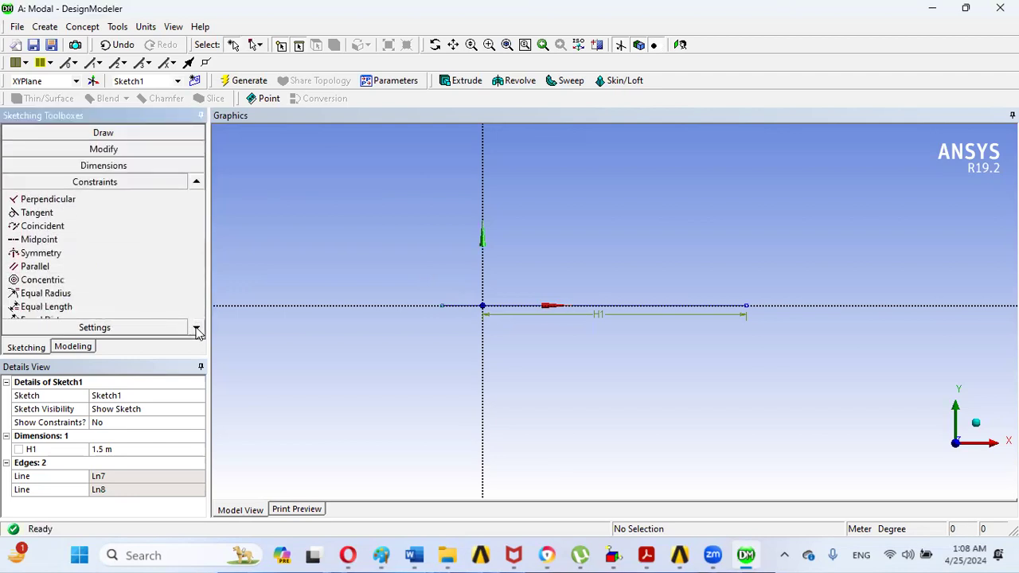
click(50, 310)
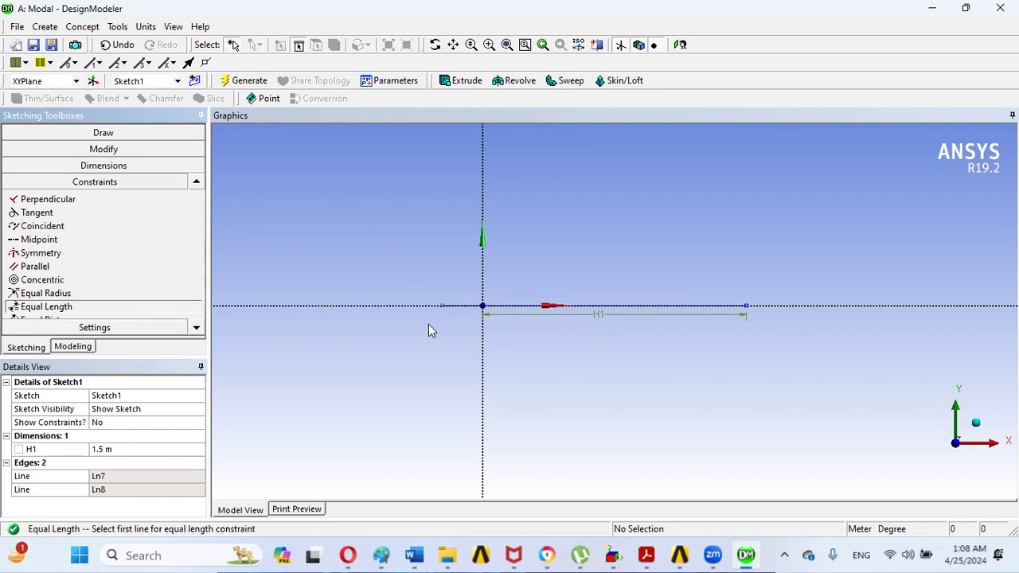
click(460, 307)
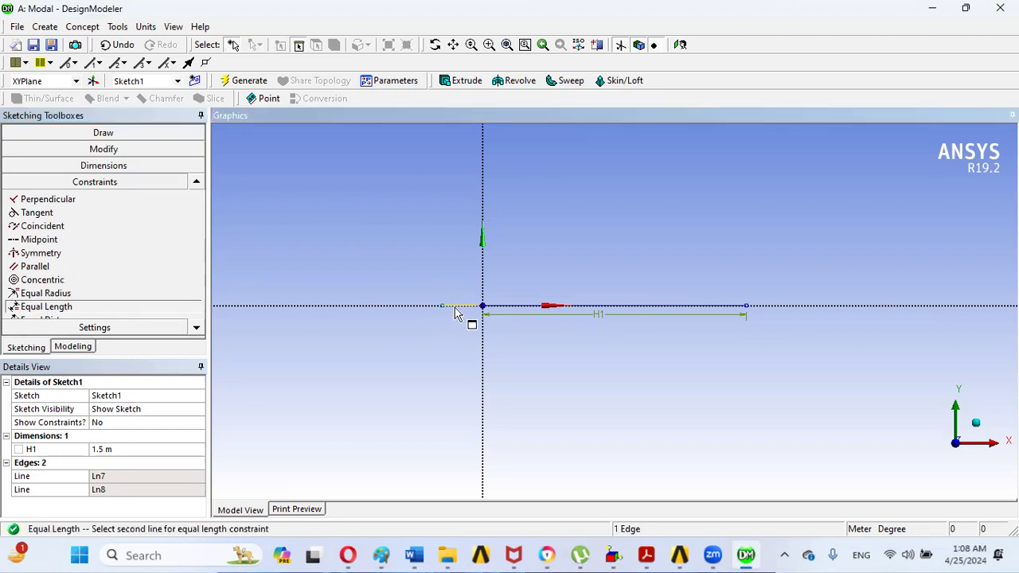
click(513, 309)
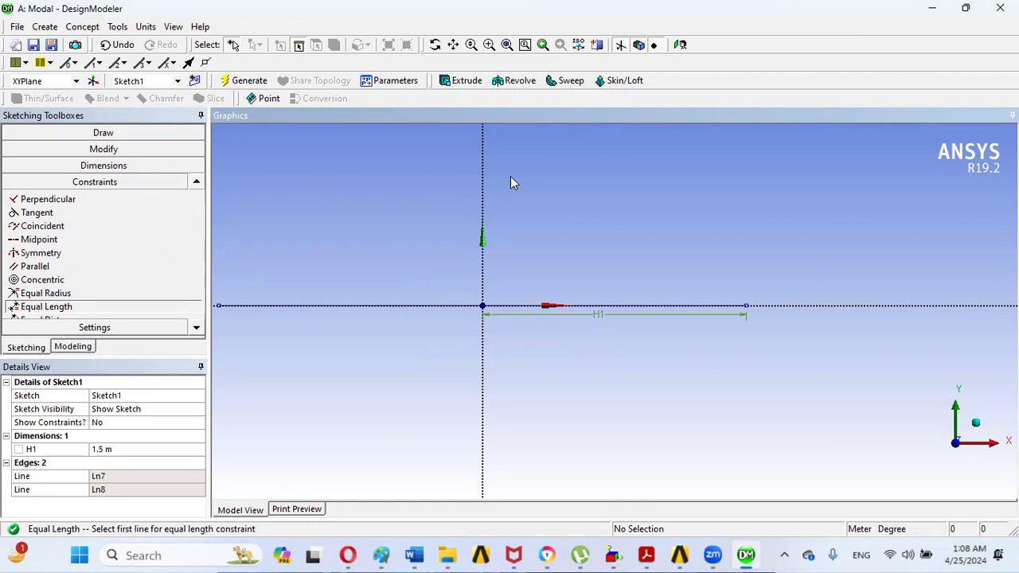
click(507, 45)
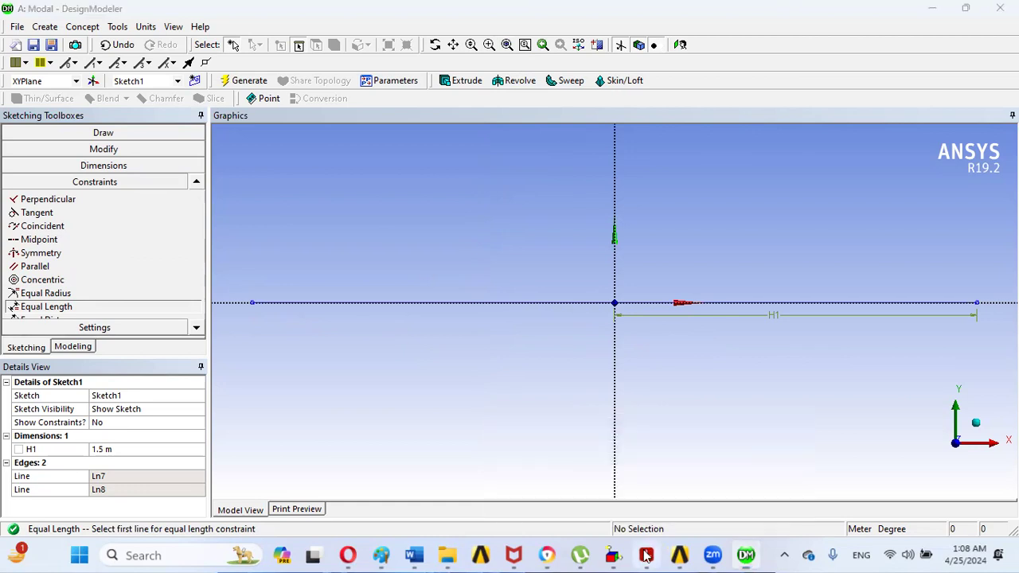
Check the cable in the PDF crane figure and sketch it in DesignModeler from the base line's negative-X end to above and just past the Y axis
mouse_move(645, 555)
click(721, 481)
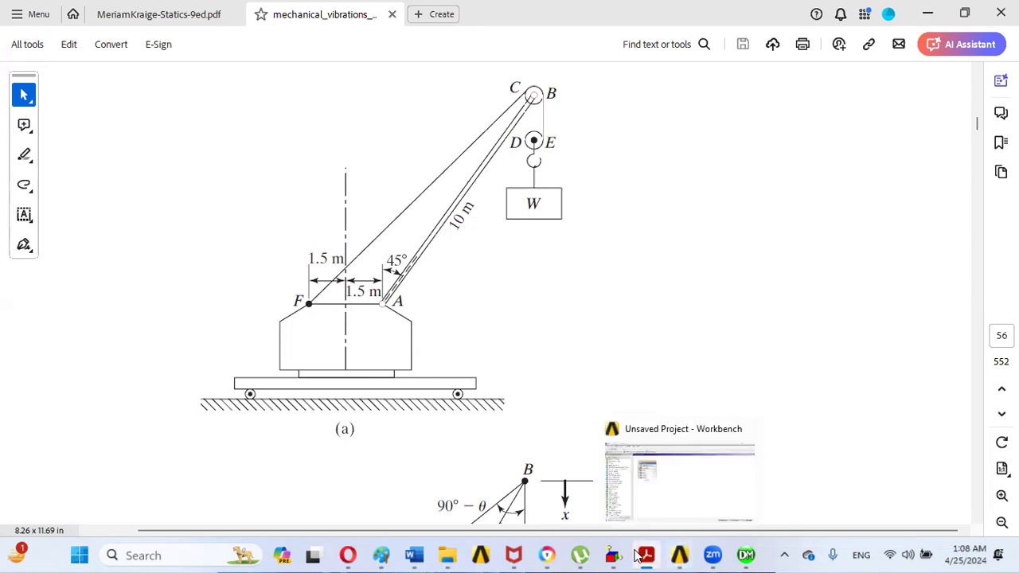
mouse_move(639, 556)
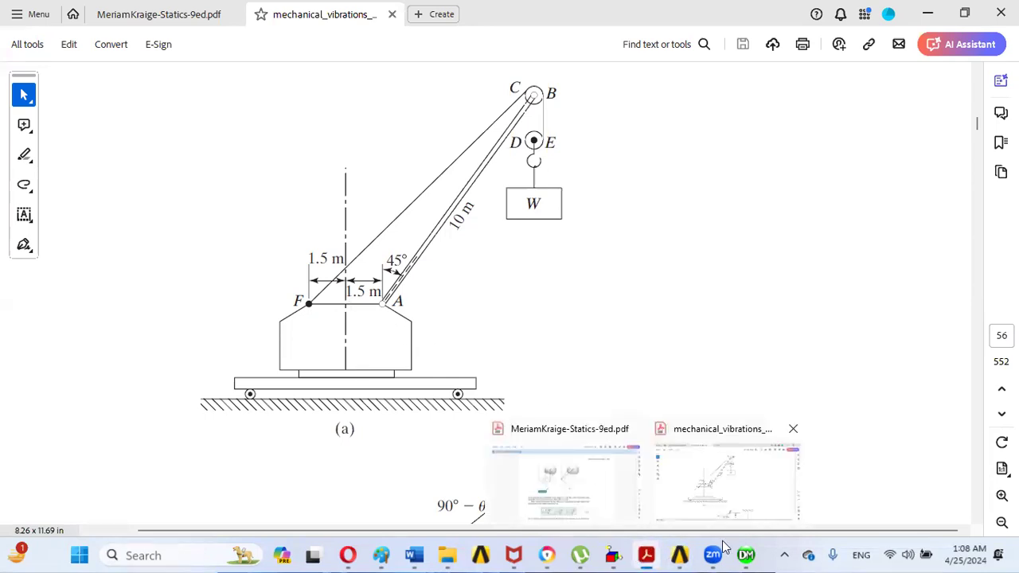
click(745, 555)
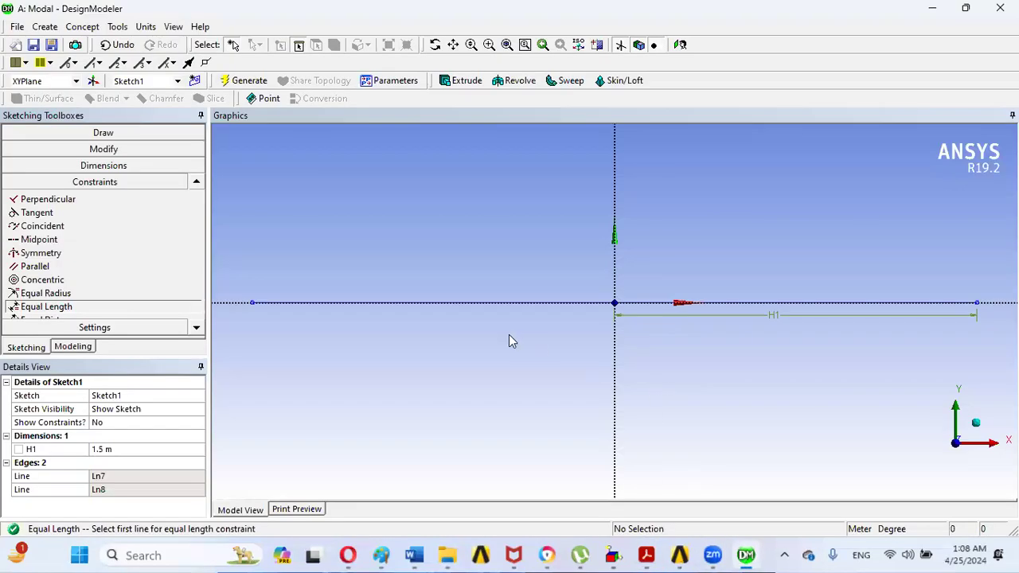
click(104, 134)
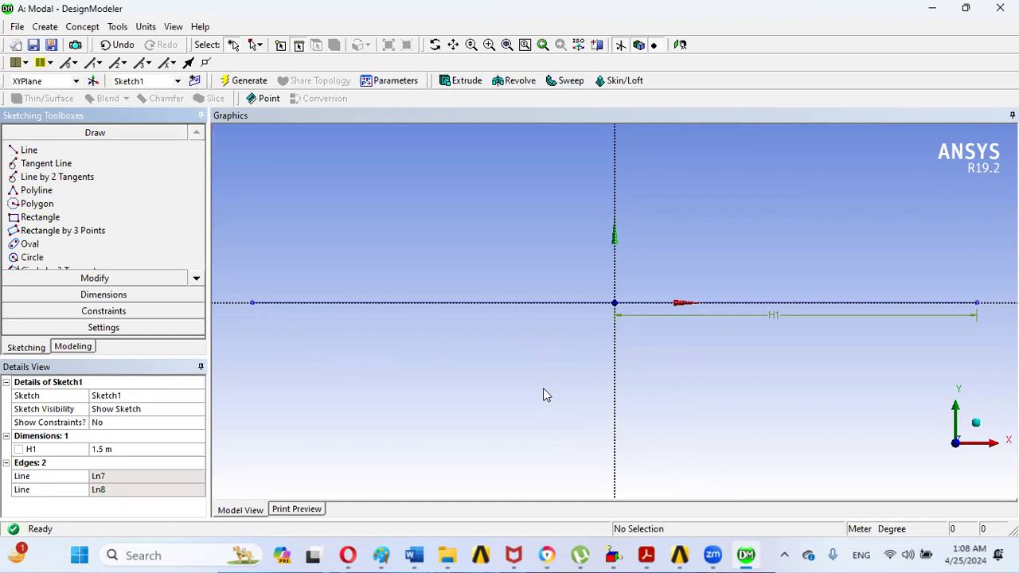
click(42, 151)
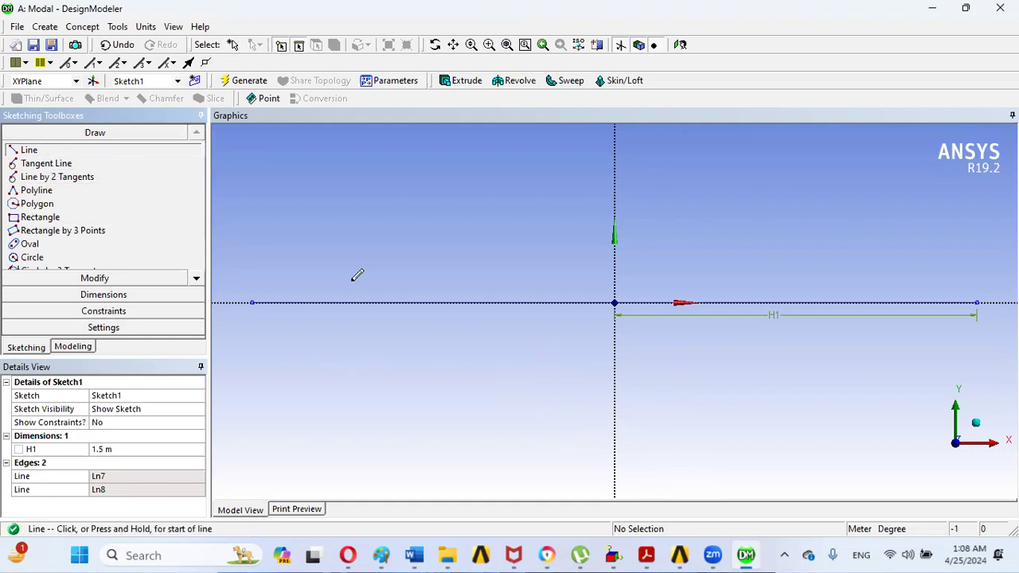
click(650, 555)
mouse_move(651, 555)
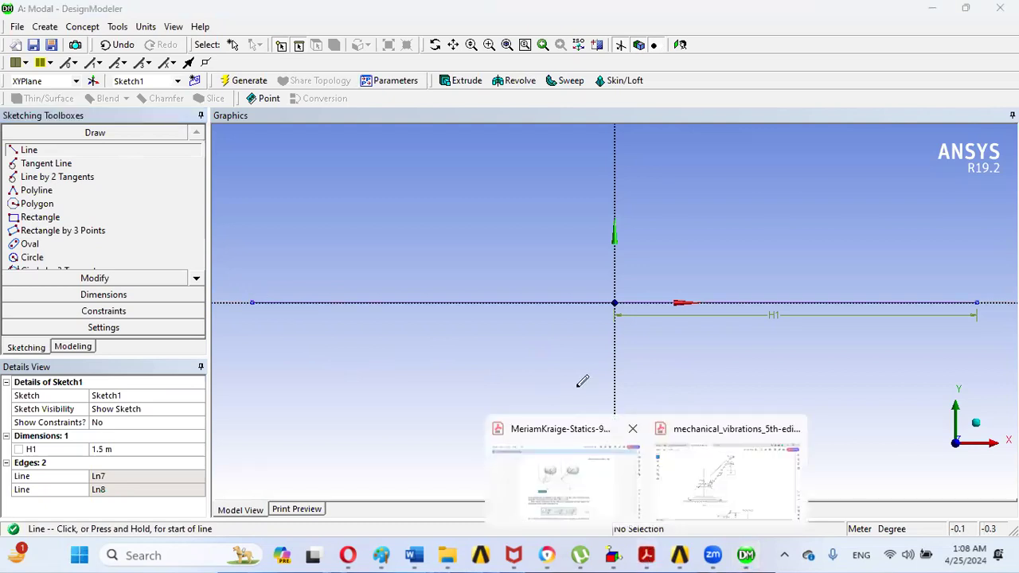
click(672, 478)
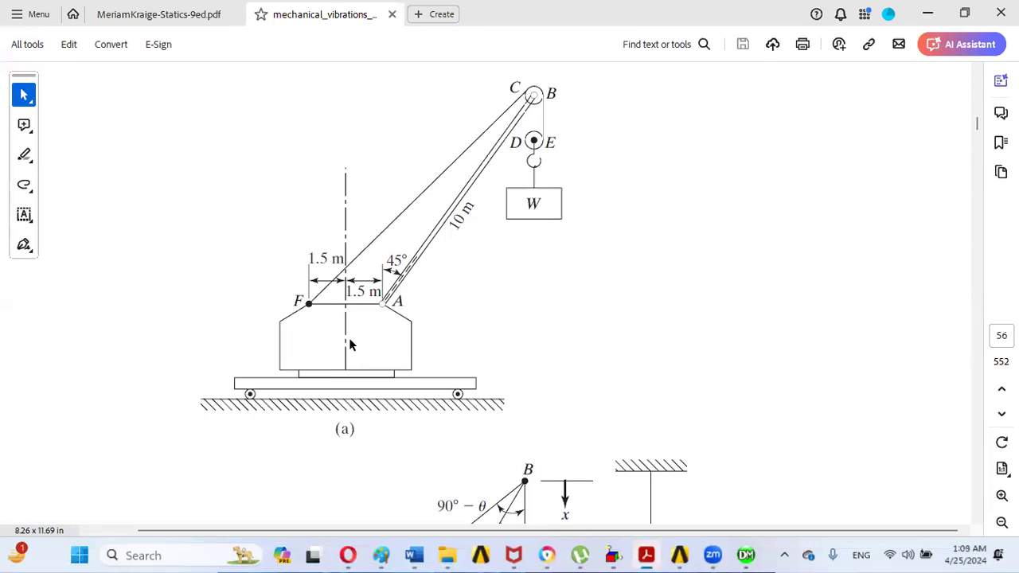
click(753, 555)
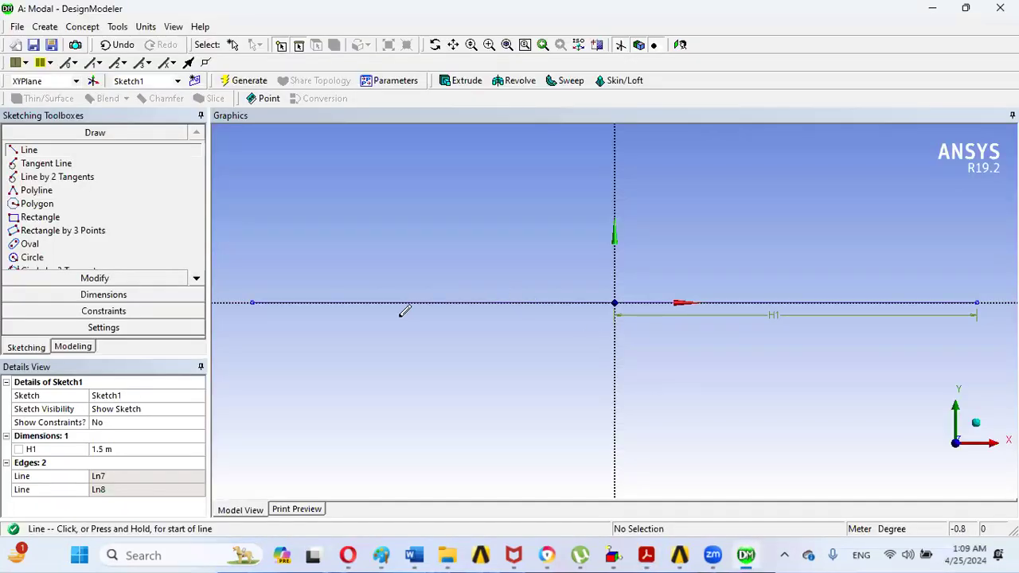
click(252, 302)
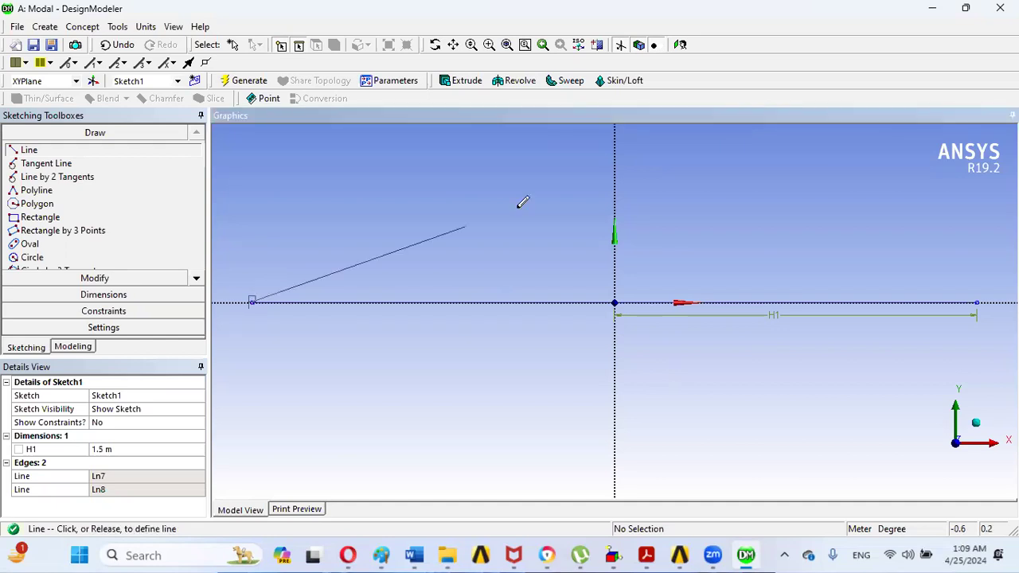
click(653, 138)
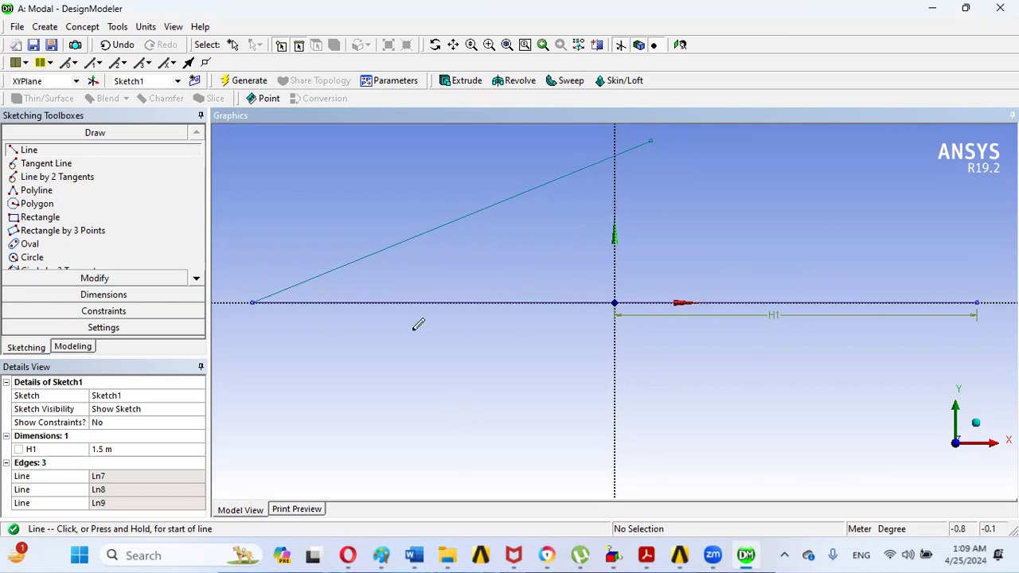
Examine the cable's length and angle in the PDF's spring diagram and worked solution, returning to DesignModeler
mouse_move(646, 555)
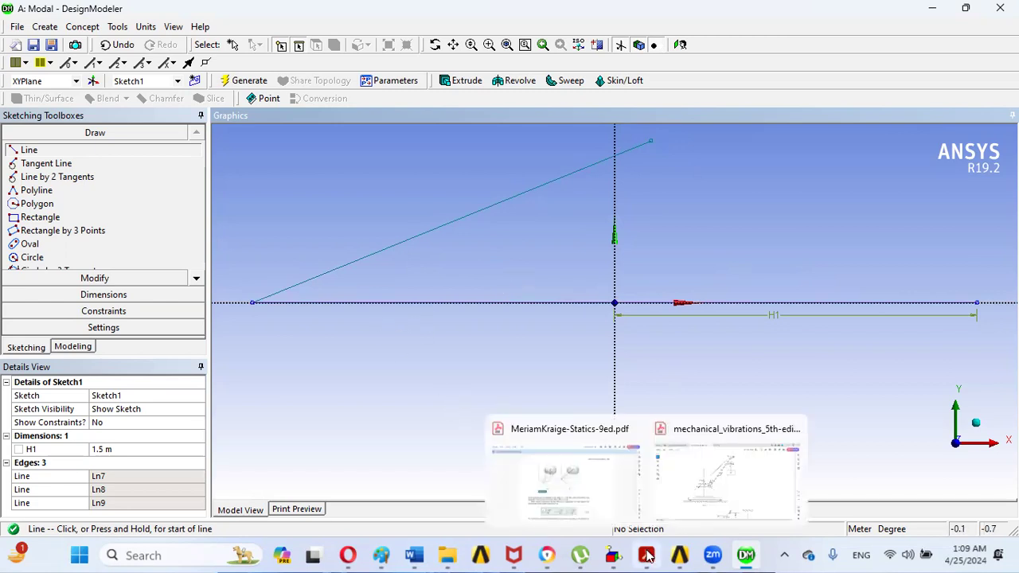
click(712, 475)
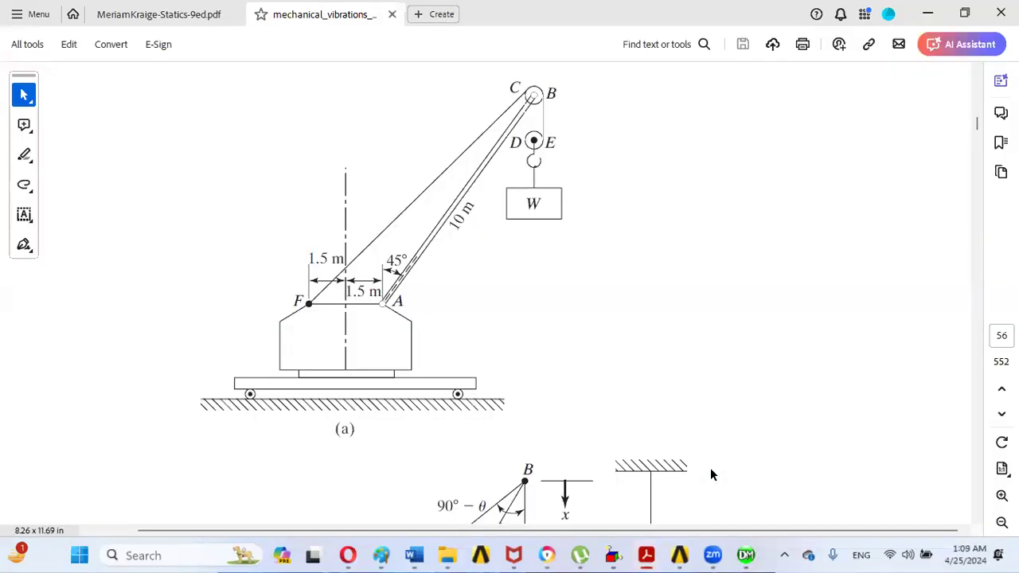
click(978, 520)
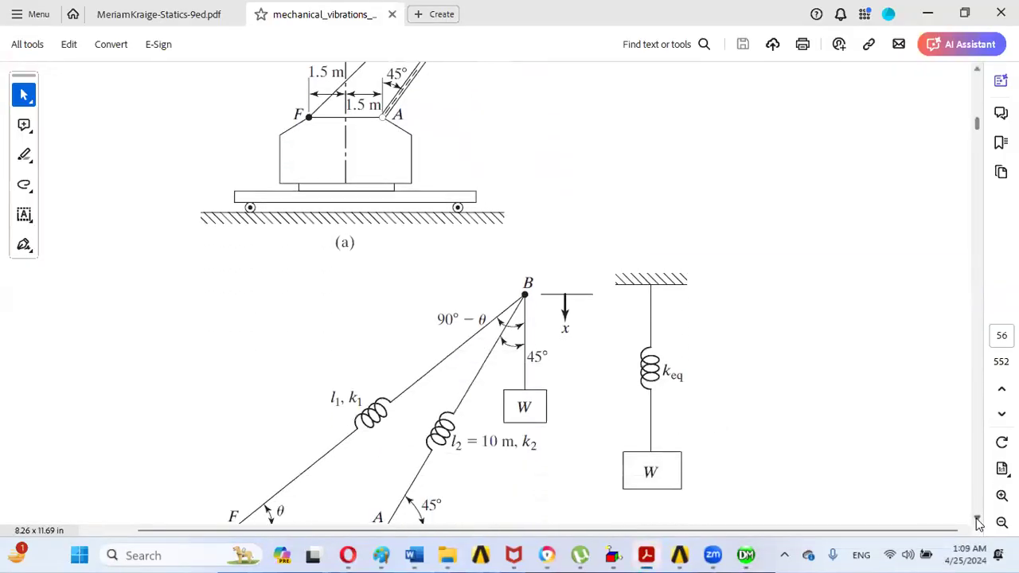
click(977, 520)
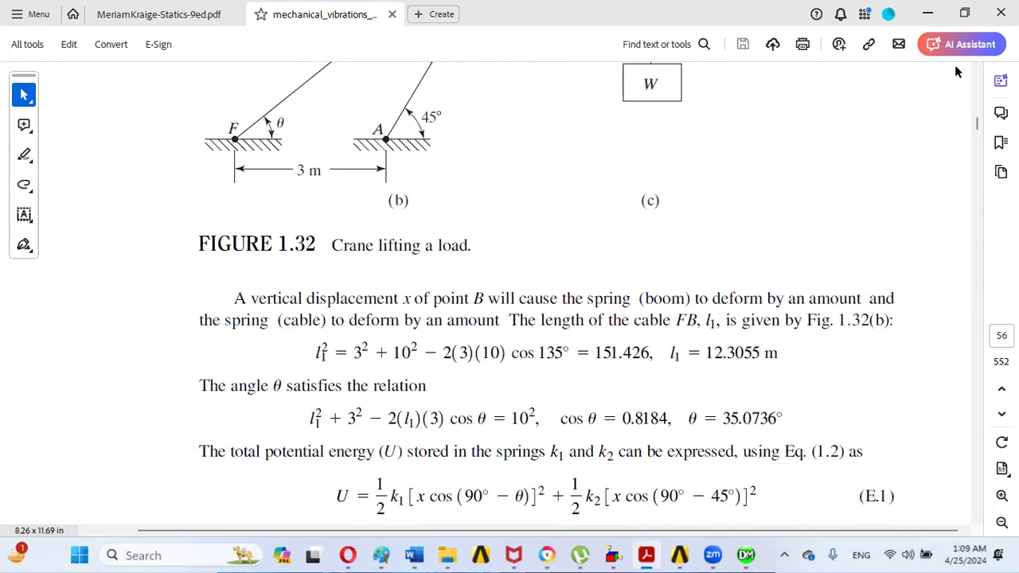
scroll(976, 74, up, 3)
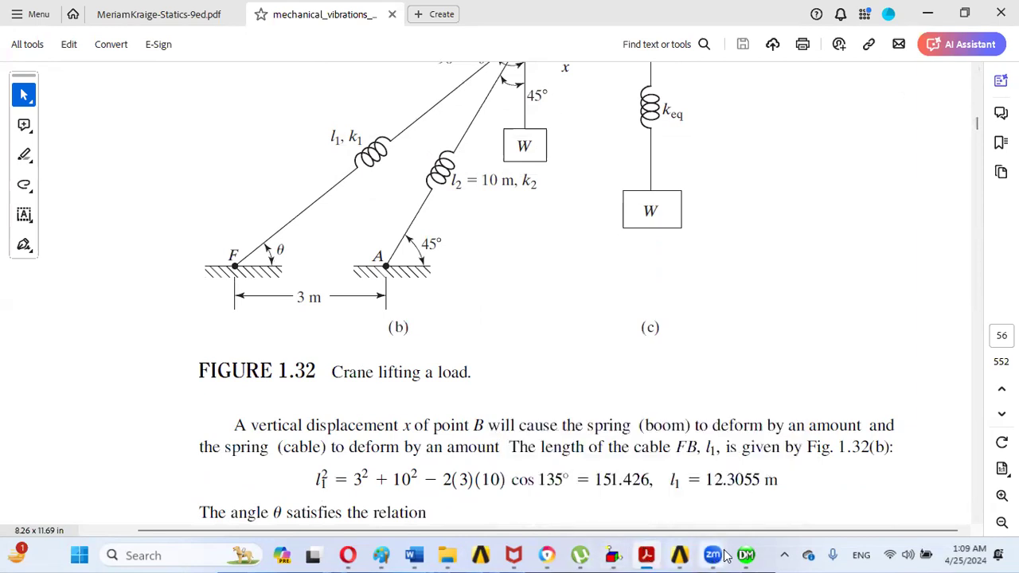
mouse_move(745, 554)
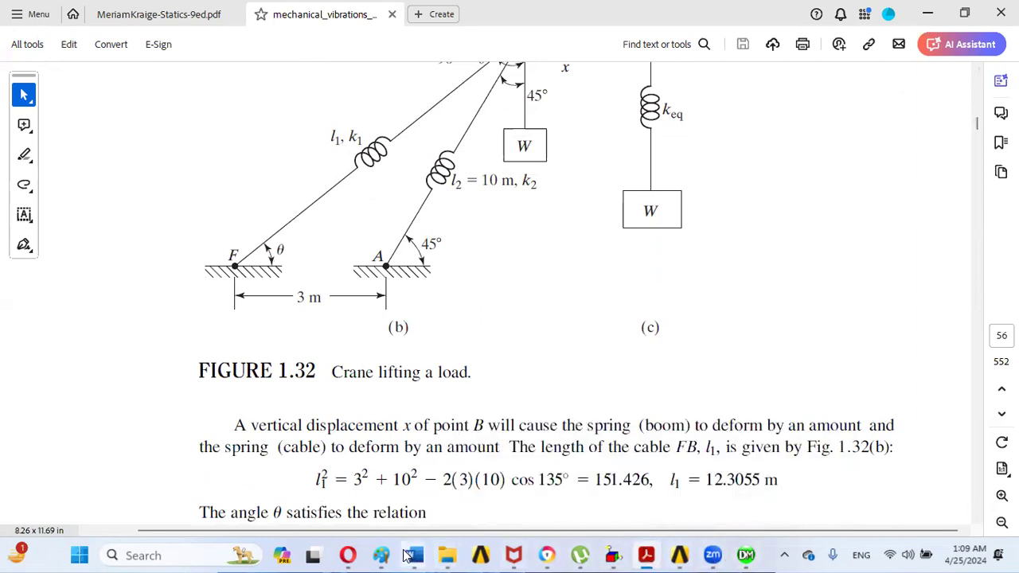
mouse_move(410, 555)
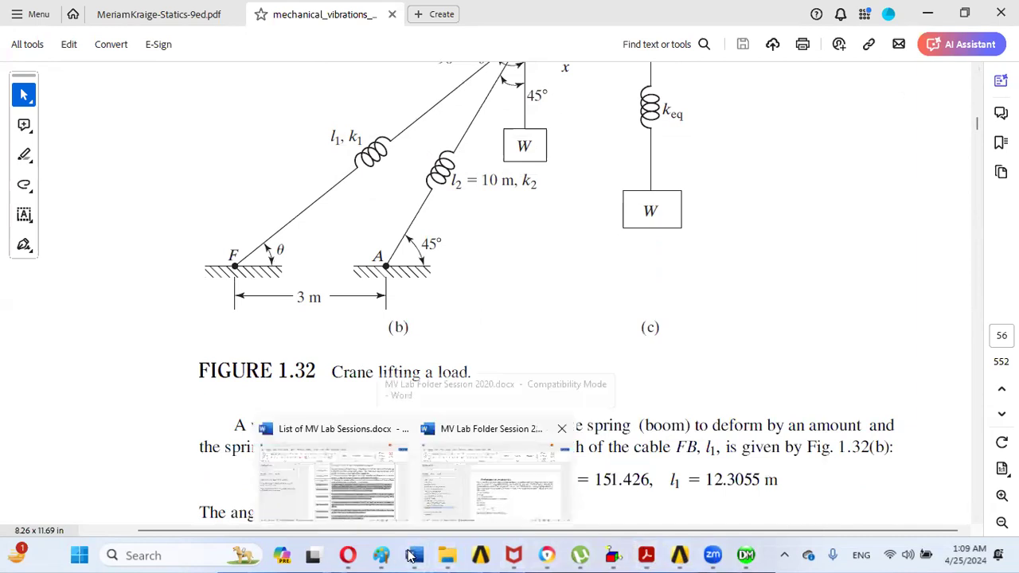
click(752, 555)
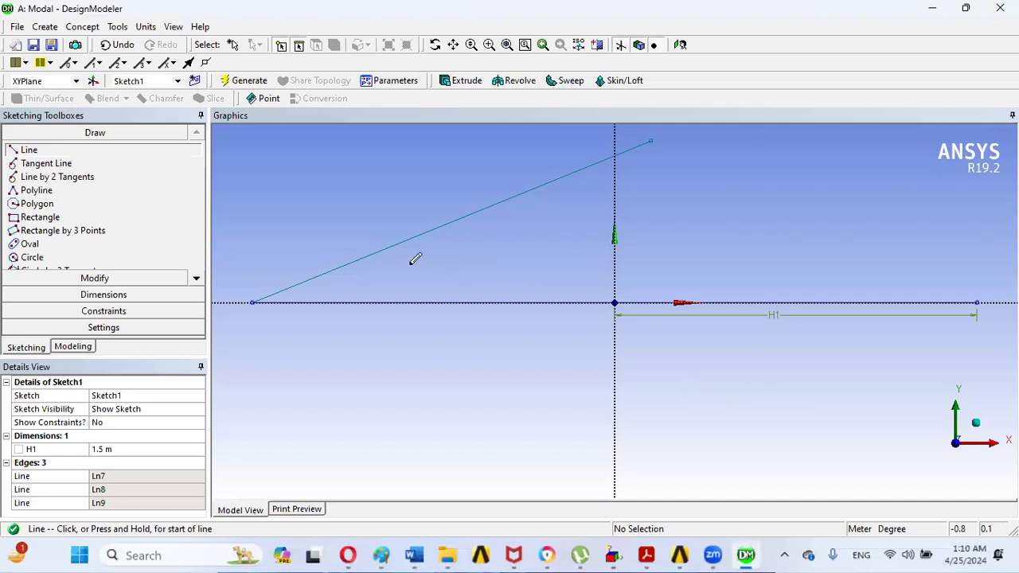
Dimension the inclined cable line's length and set it to 12.0355 m
click(100, 295)
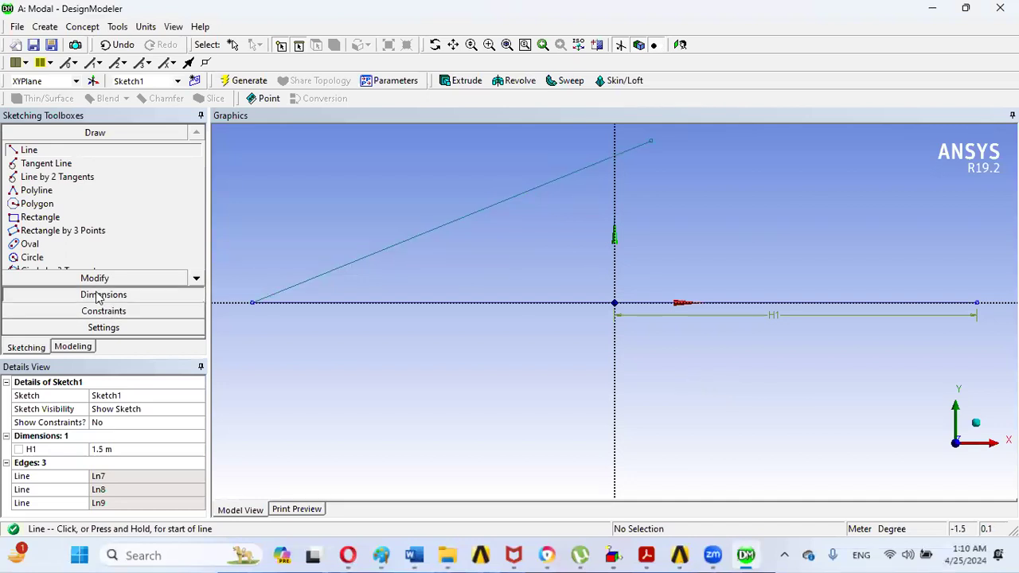
click(343, 266)
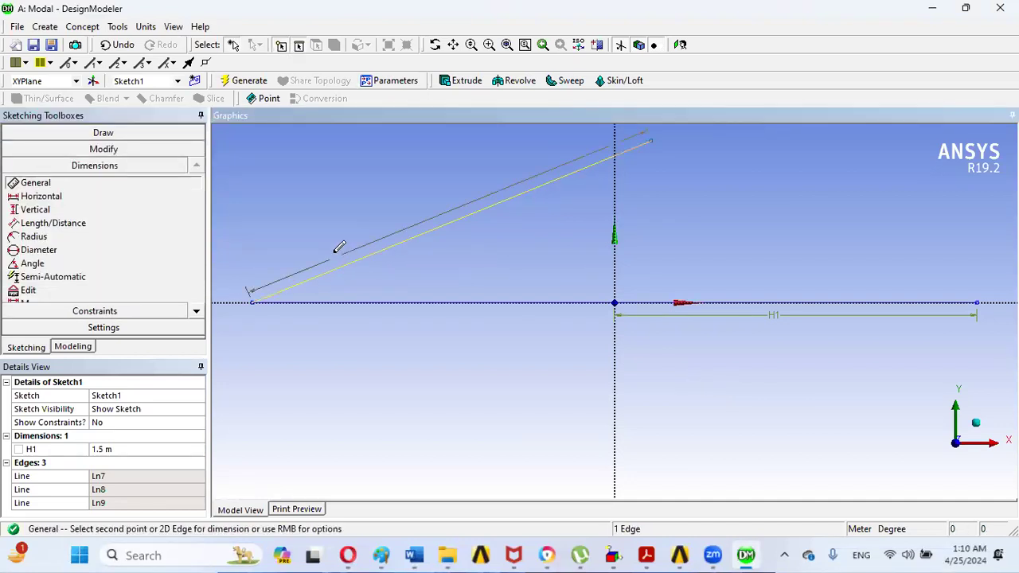
click(332, 249)
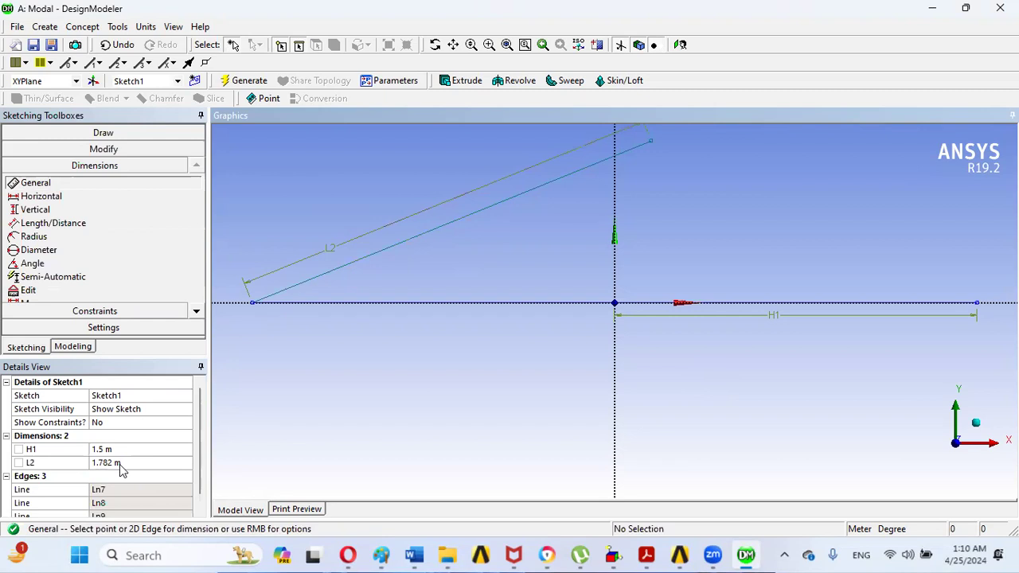
click(111, 462)
text(12)
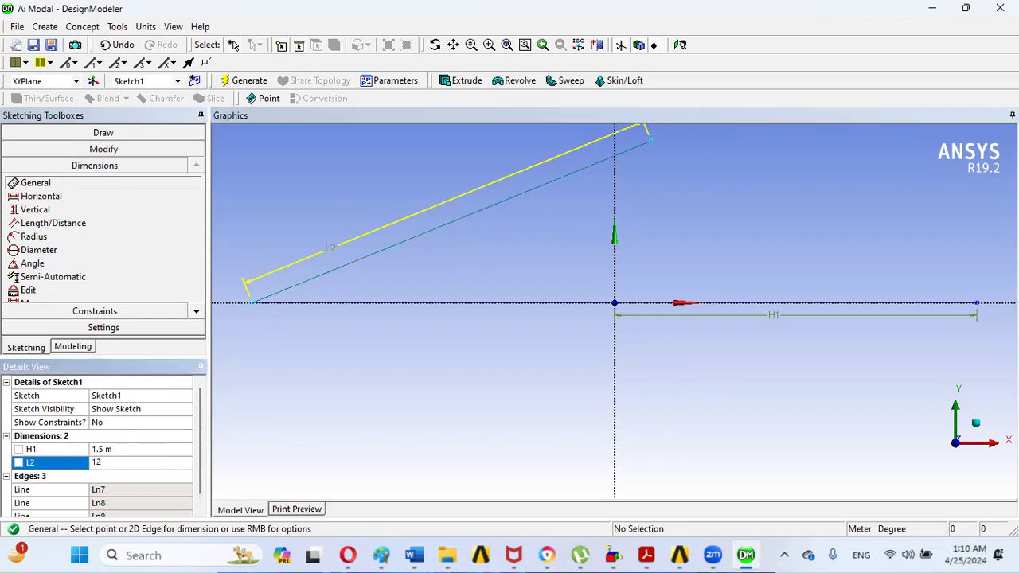
text(.0355)
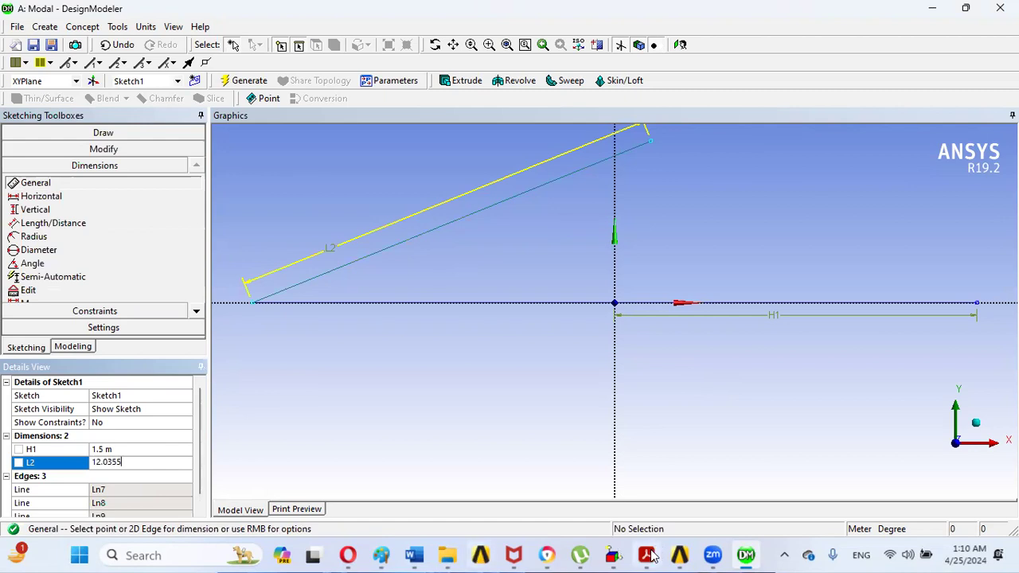
mouse_move(650, 555)
key(Return)
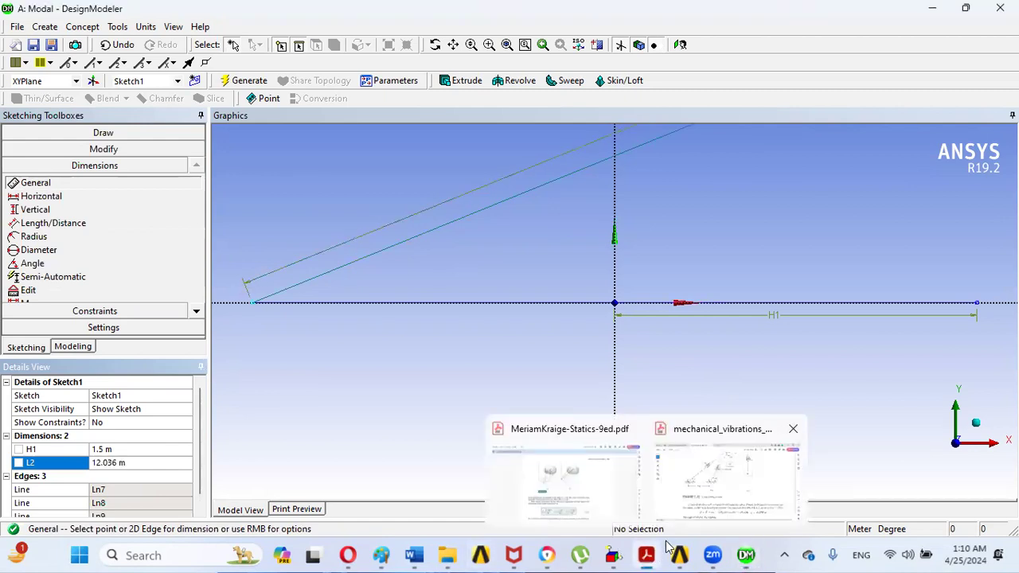
Check the cable length in the PDF's worked solution and, in DesignModeler, correct the cable's length dimension to 12.3055 m
click(724, 473)
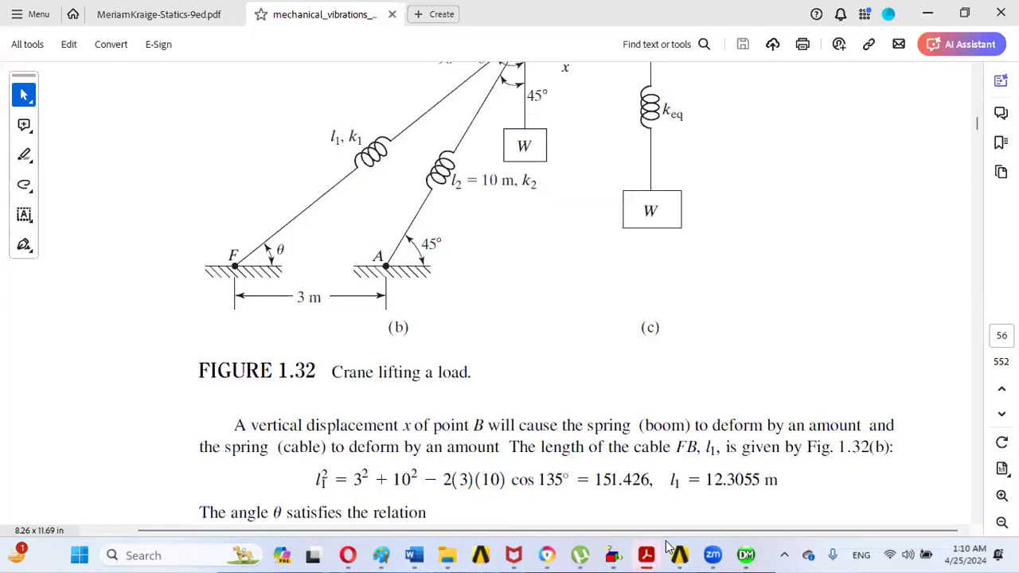
click(745, 555)
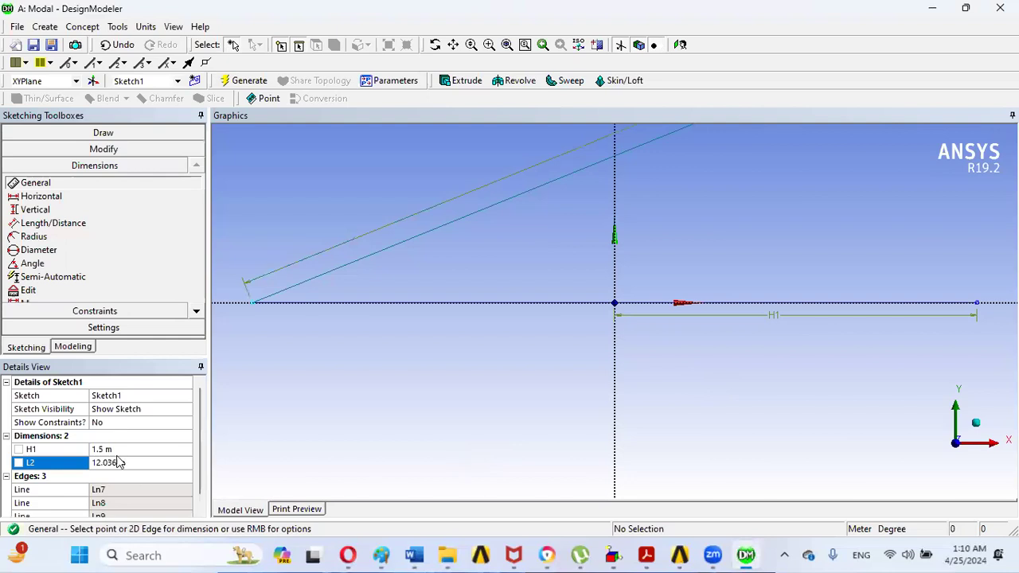
click(112, 450)
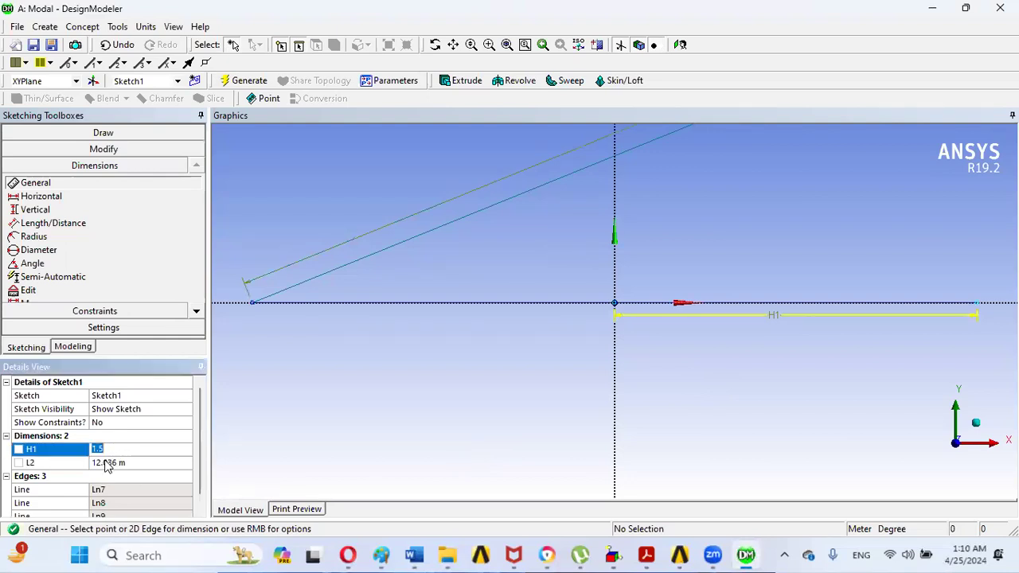
click(106, 463)
click(106, 462)
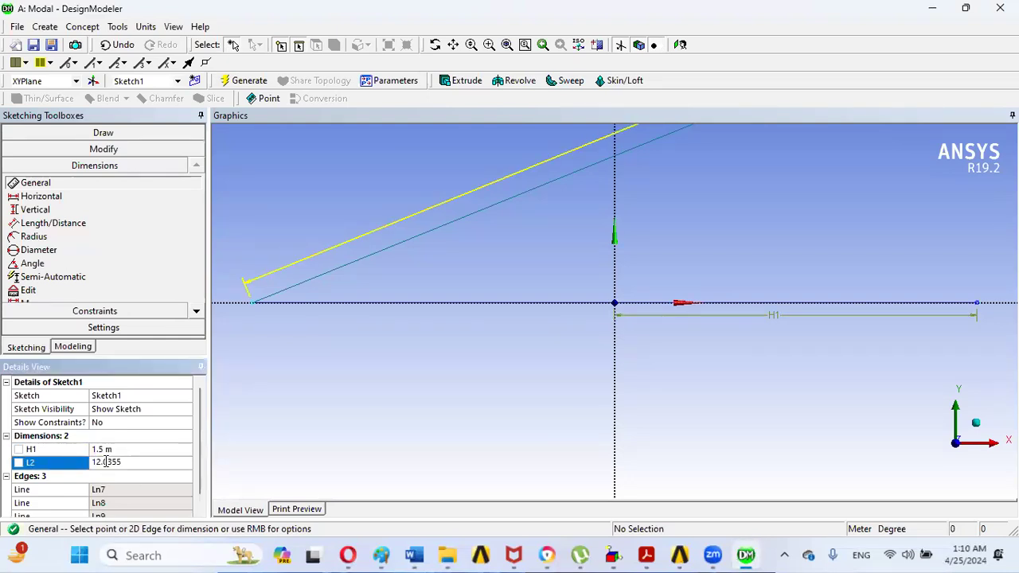
drag(102, 462, 121, 461)
text(3055)
key(Return)
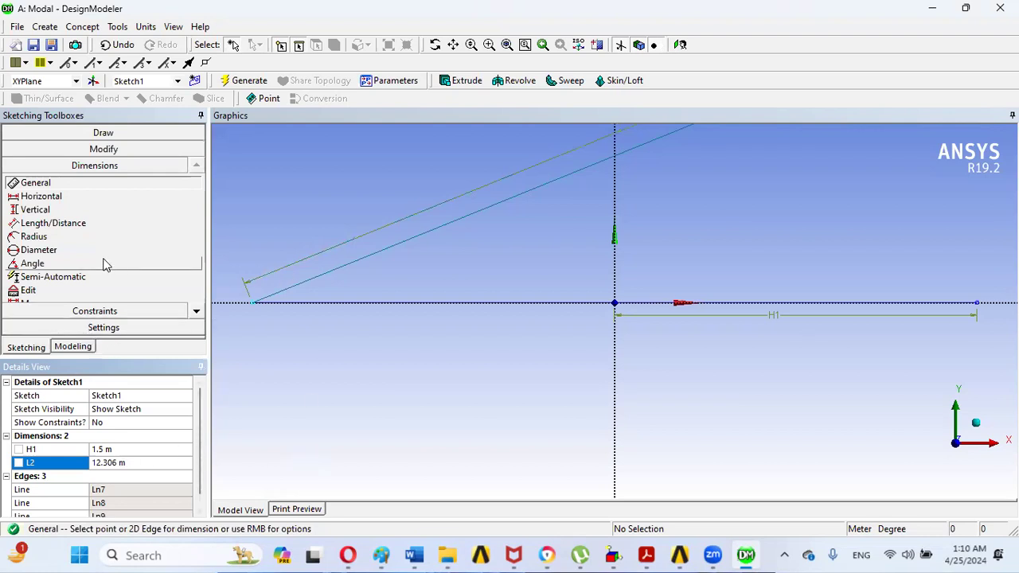
Add an angle dimension between the cable and the negative-X base line, switching to alternate angles until the acute inner one is used
click(54, 263)
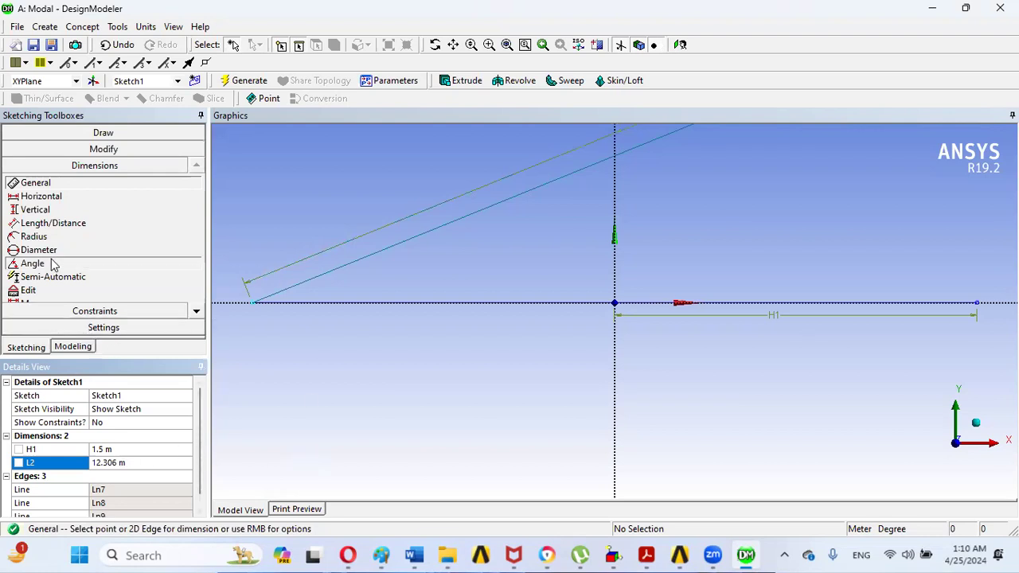
click(312, 277)
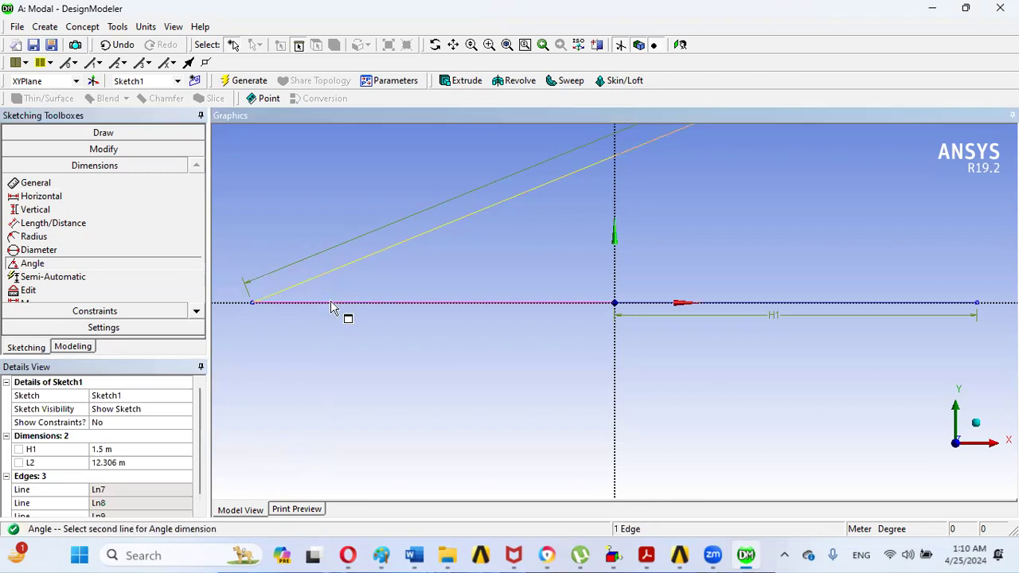
click(339, 303)
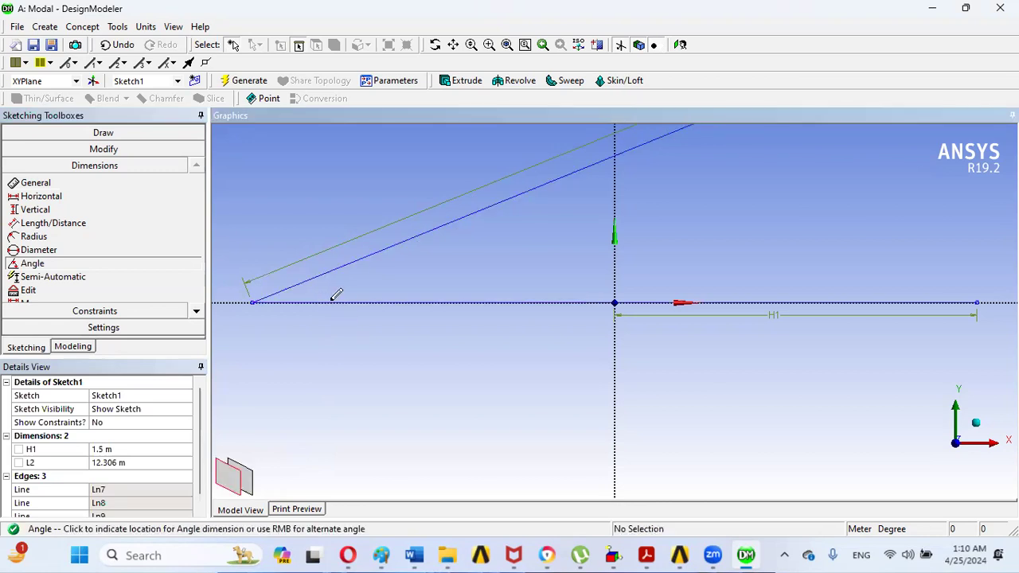
right_click(412, 272)
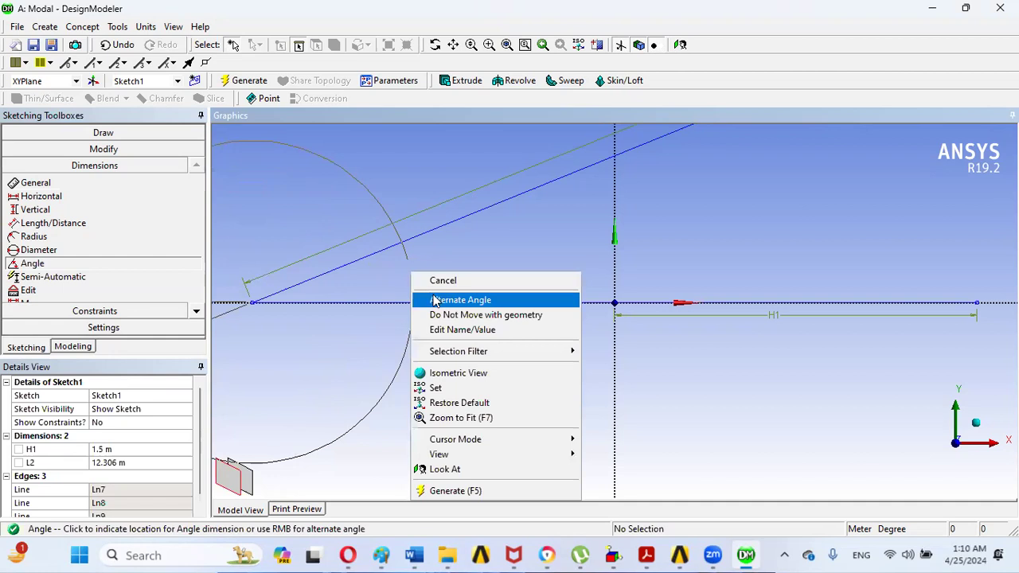
click(434, 300)
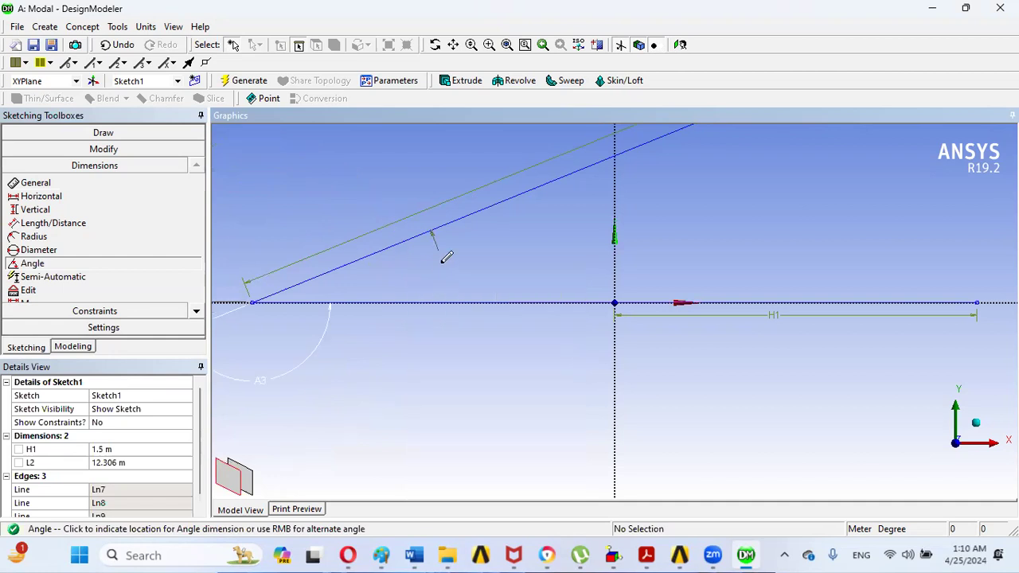
right_click(443, 265)
click(468, 292)
click(471, 263)
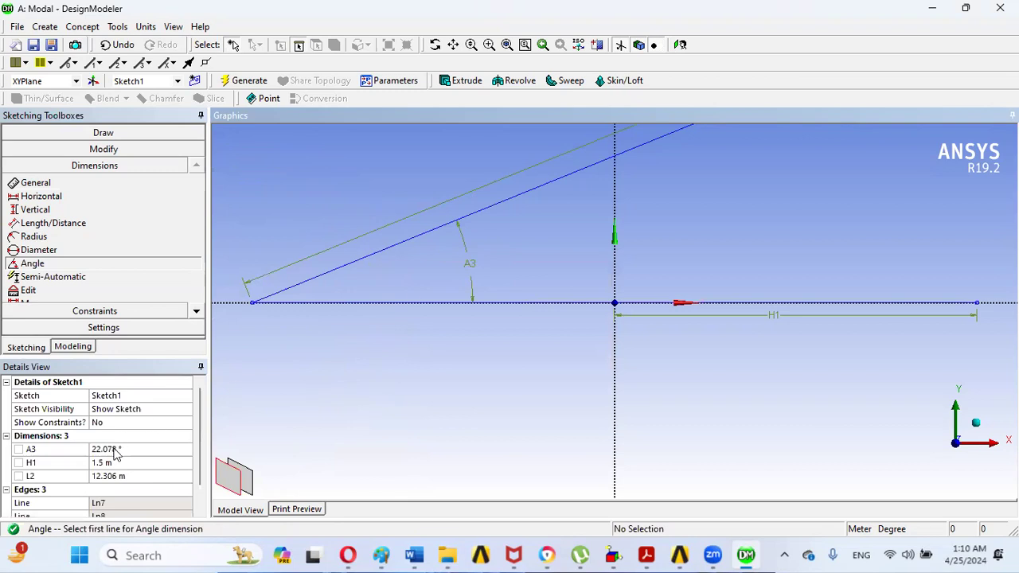
Check the angle θ in the PDF's worked solution and, in DesignModeler, set the cable's angle dimension to 35.0736°
click(117, 450)
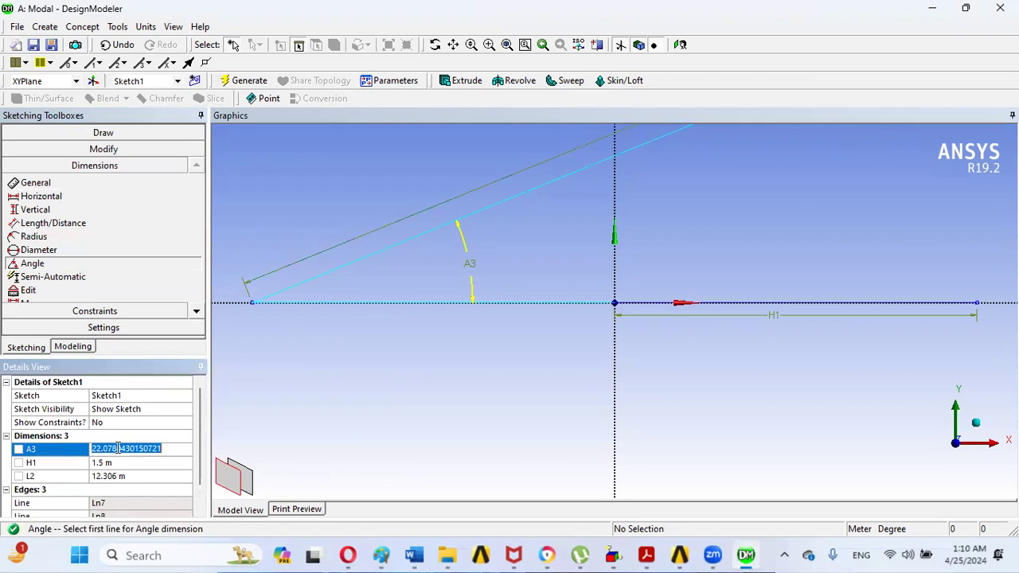
click(648, 554)
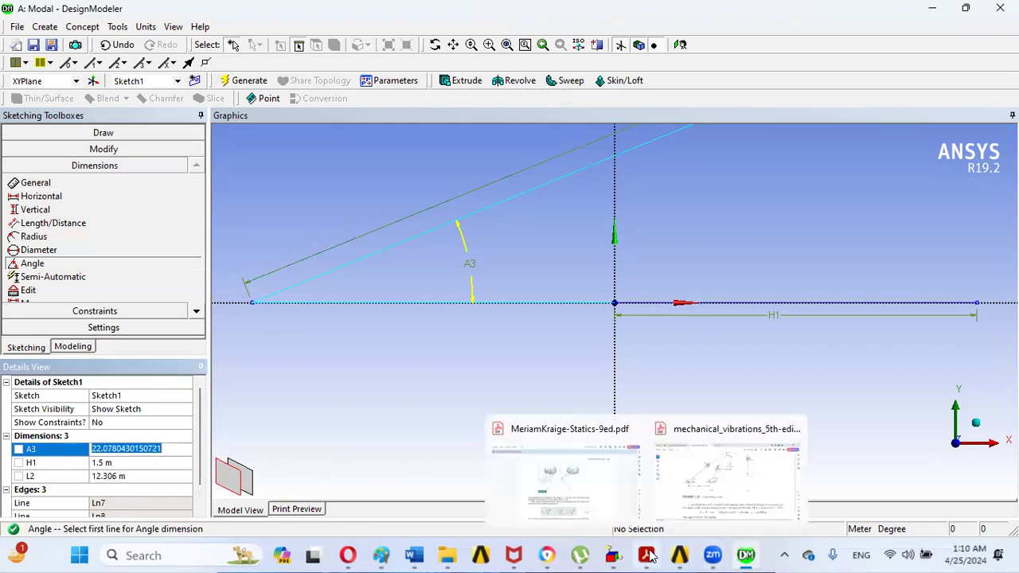
click(689, 479)
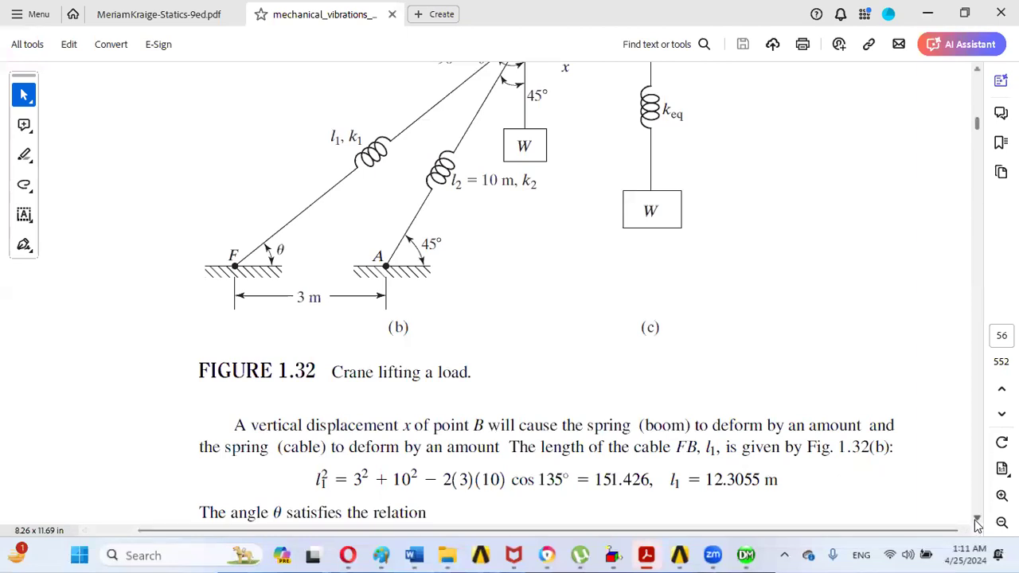
scroll(977, 524, down, 3)
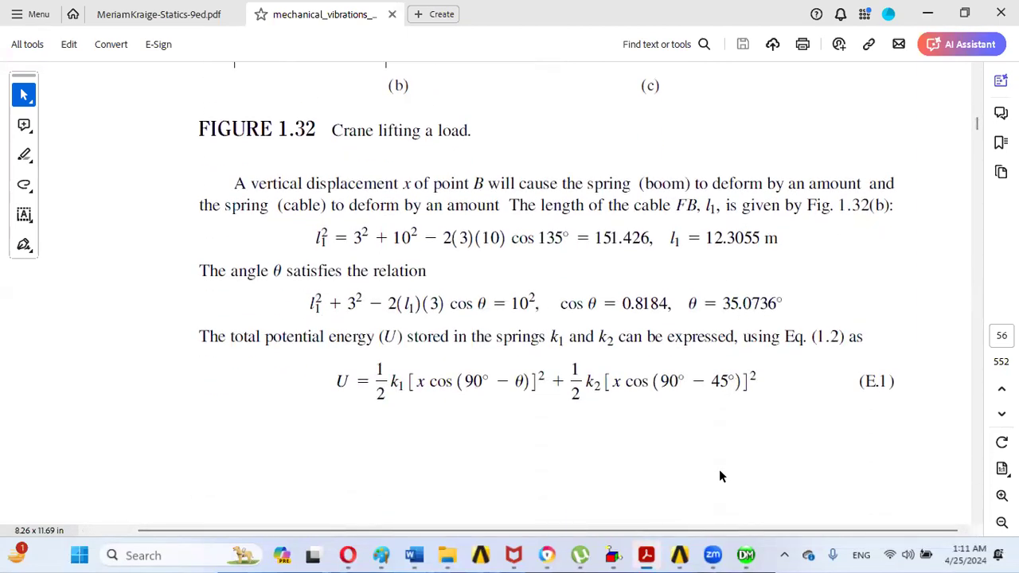
mouse_move(745, 556)
mouse_move(651, 555)
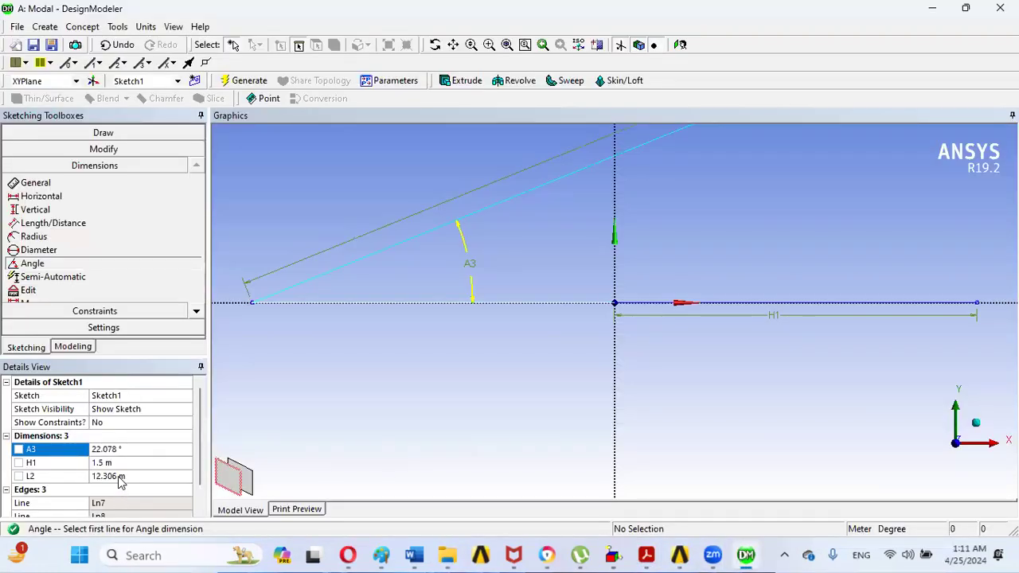
click(118, 450)
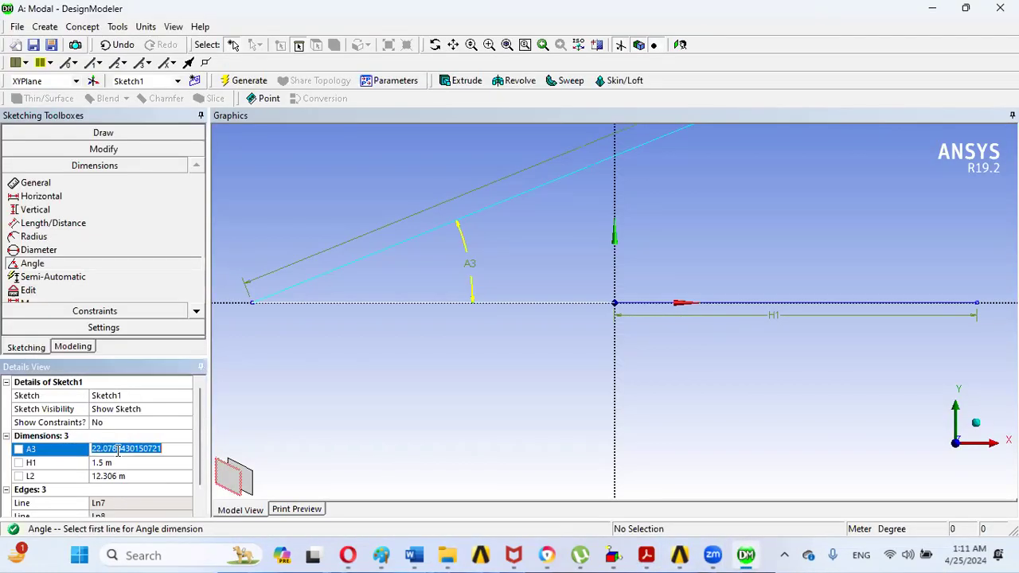
text(35.0736)
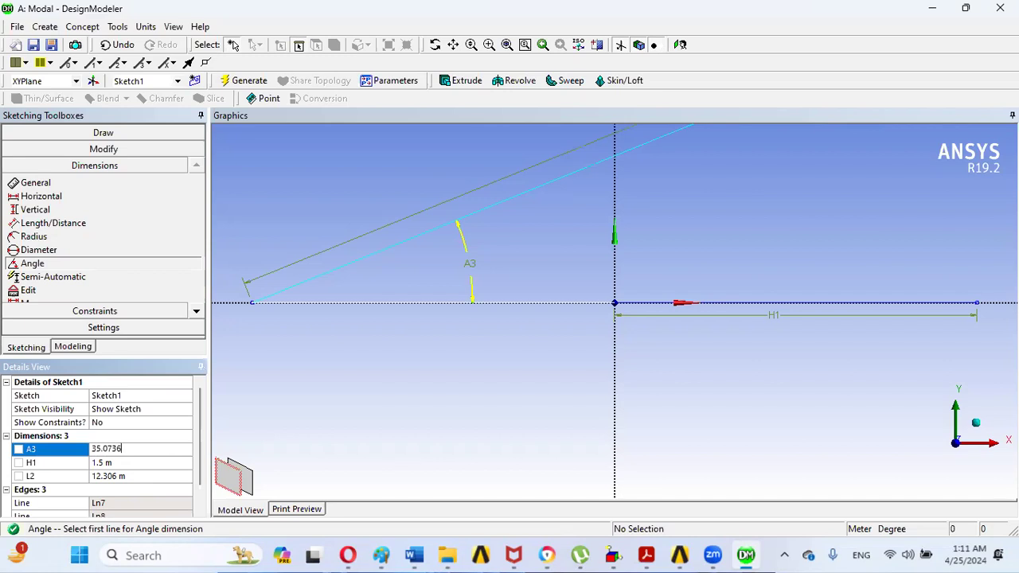
key(Return)
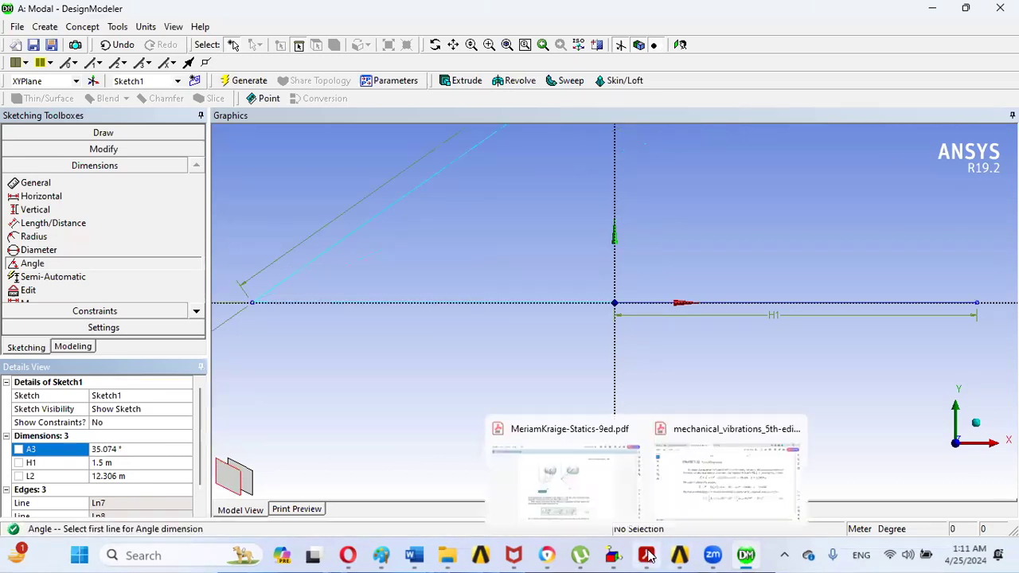
Compare the whole cable sketch in DesignModeler with the cable length and angle in the PDF's worked solution
click(700, 470)
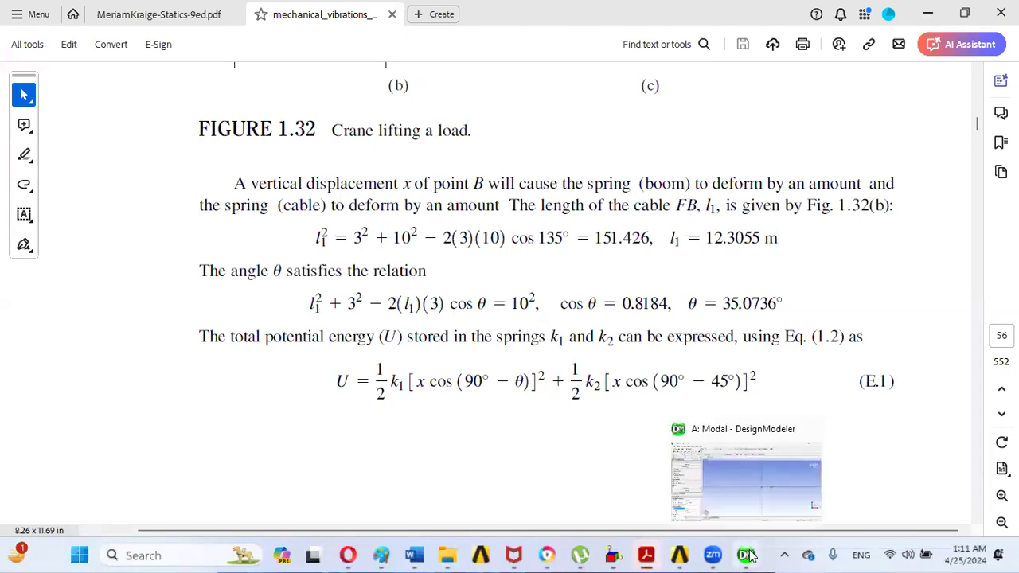
click(745, 476)
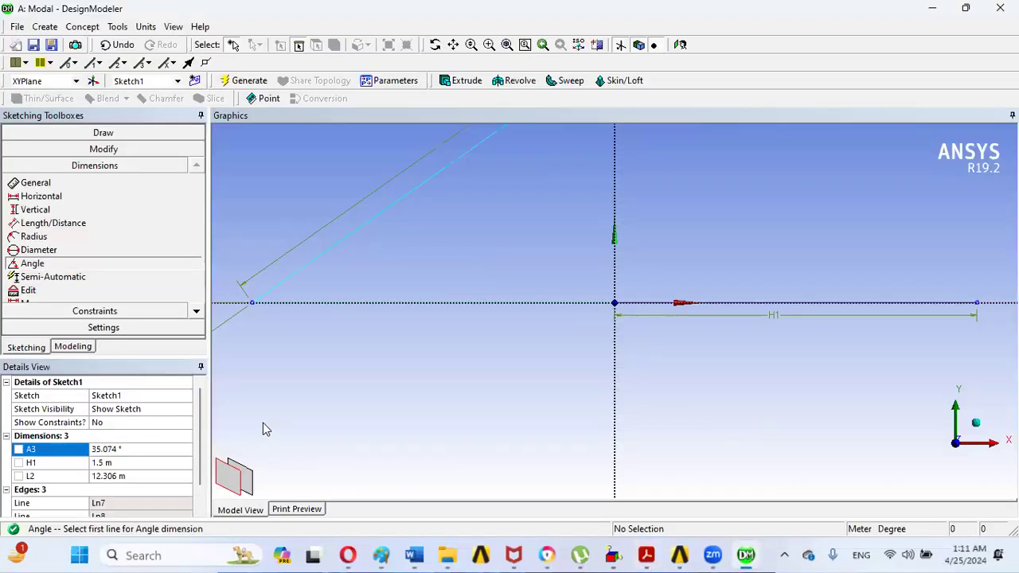
click(507, 45)
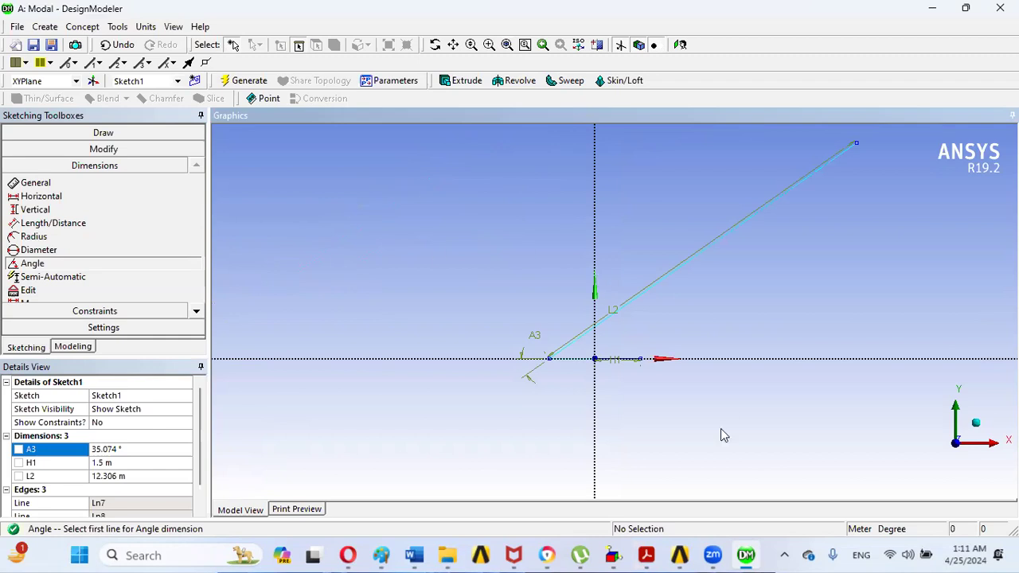
mouse_move(644, 555)
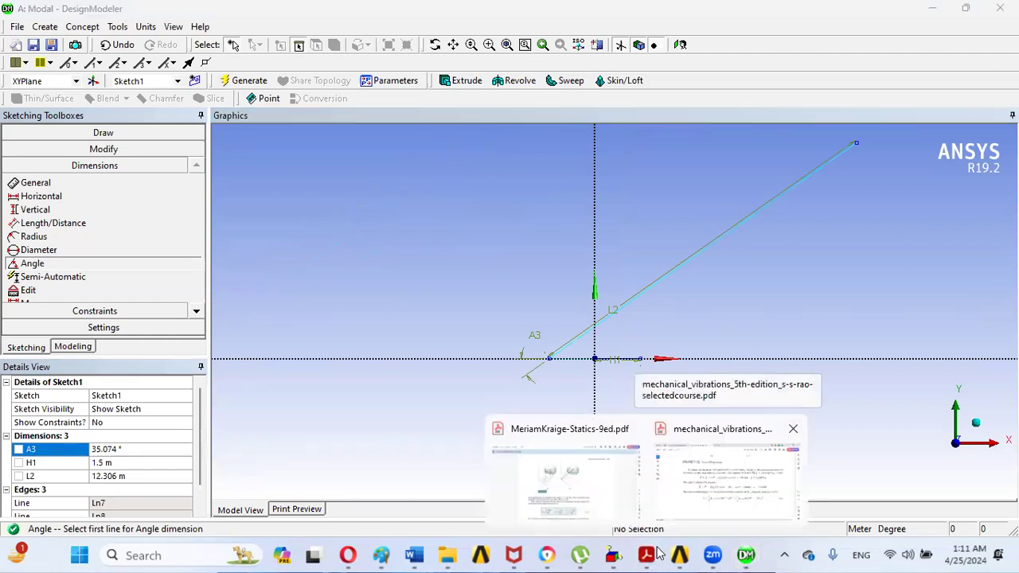
click(671, 470)
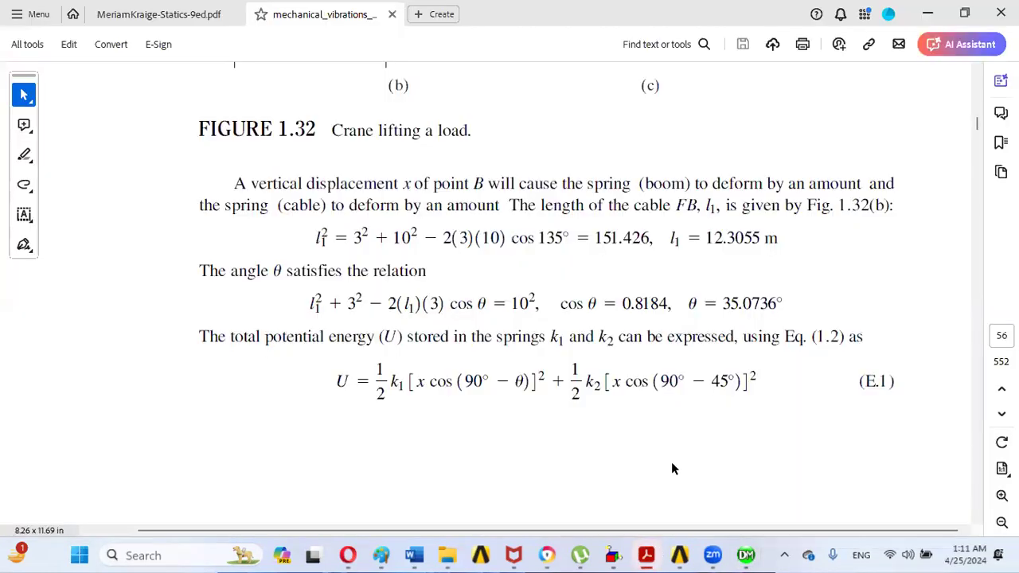
click(701, 469)
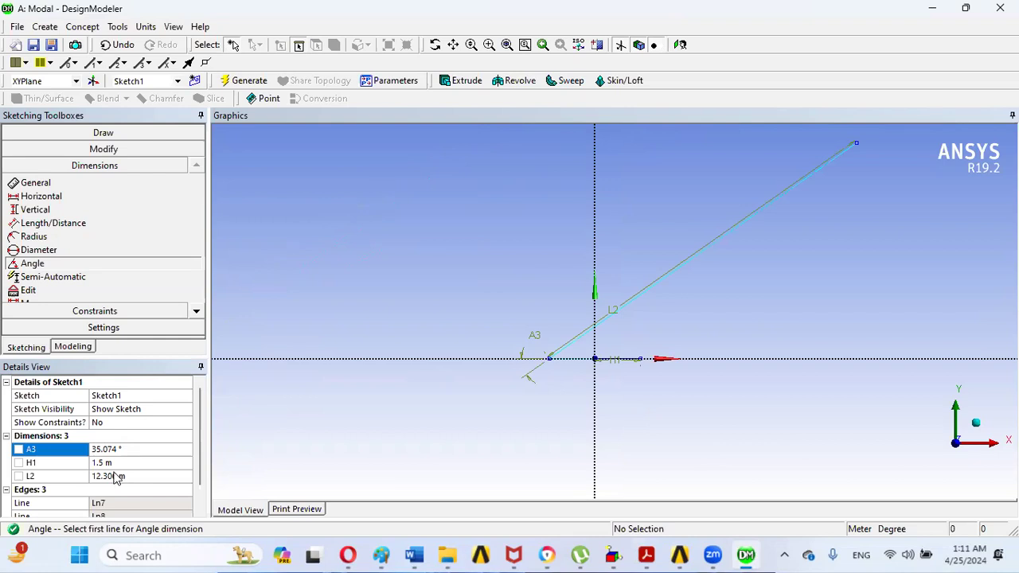
Delete the horizontal base line on the negative-X side of the origin from the sketch
click(82, 347)
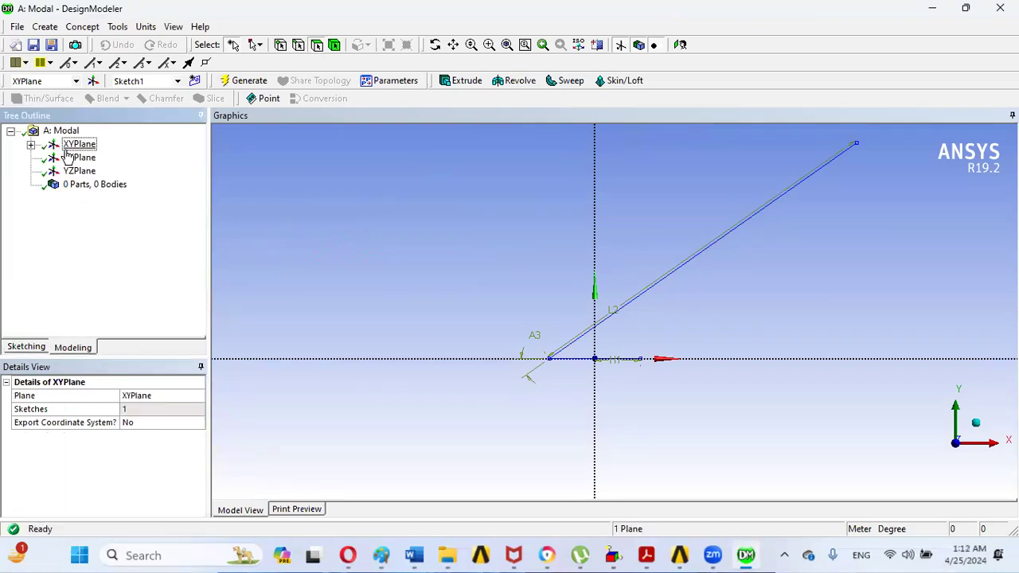
click(43, 351)
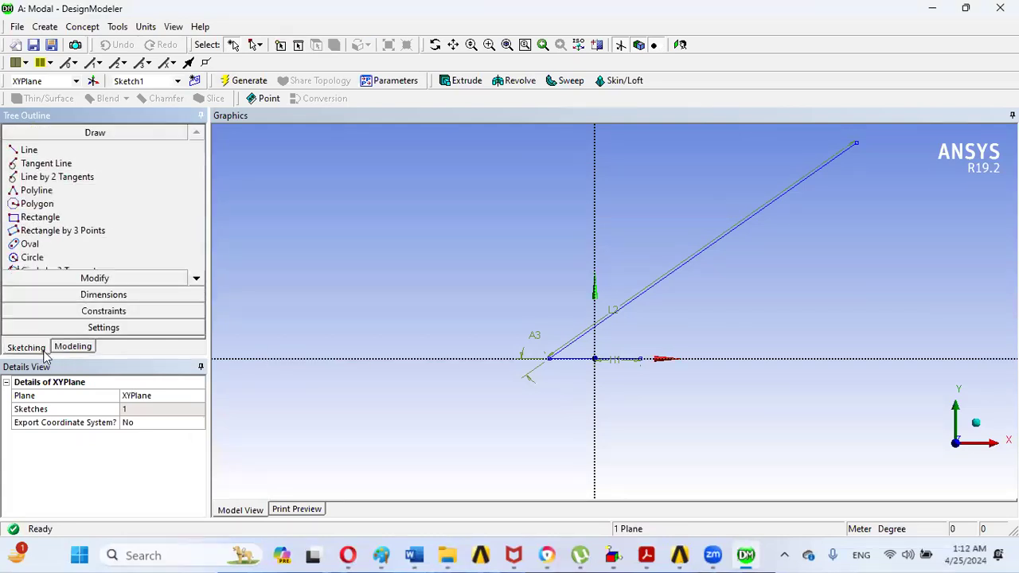
click(576, 362)
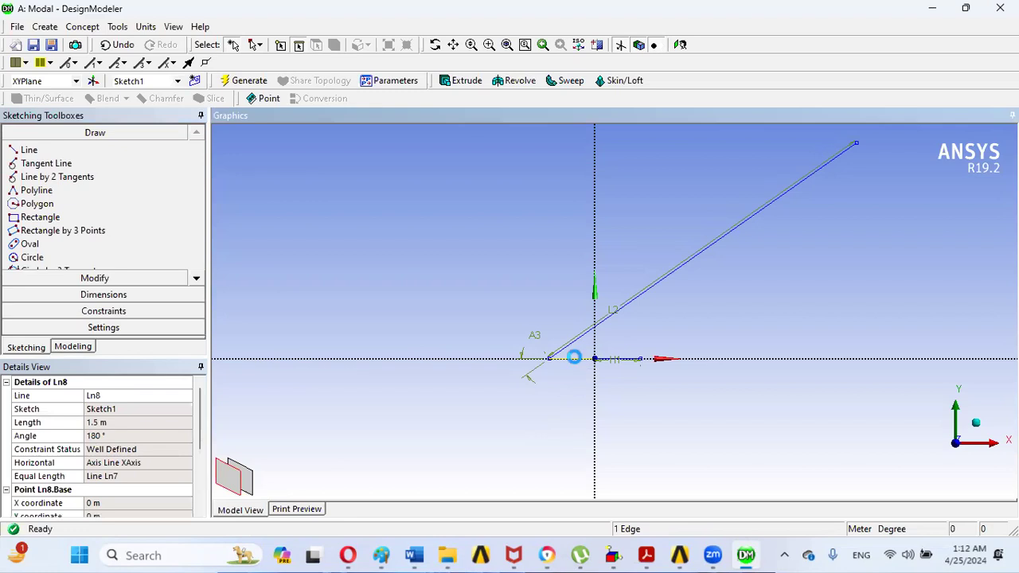
key(Delete)
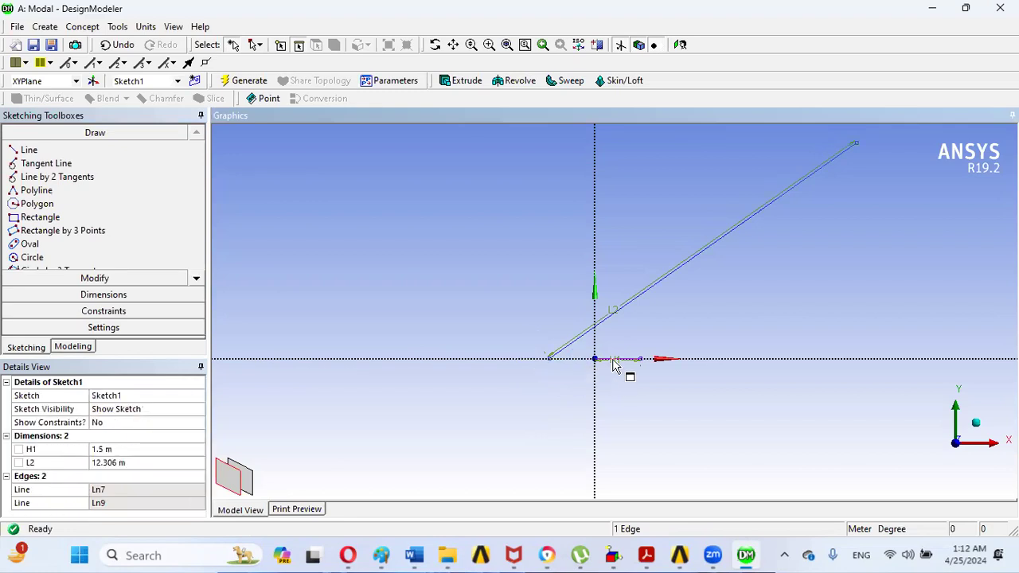
Delete the base line on the positive-X side and add a horizontal dimension between the cable's lower end and the origin
click(615, 361)
key(Delete)
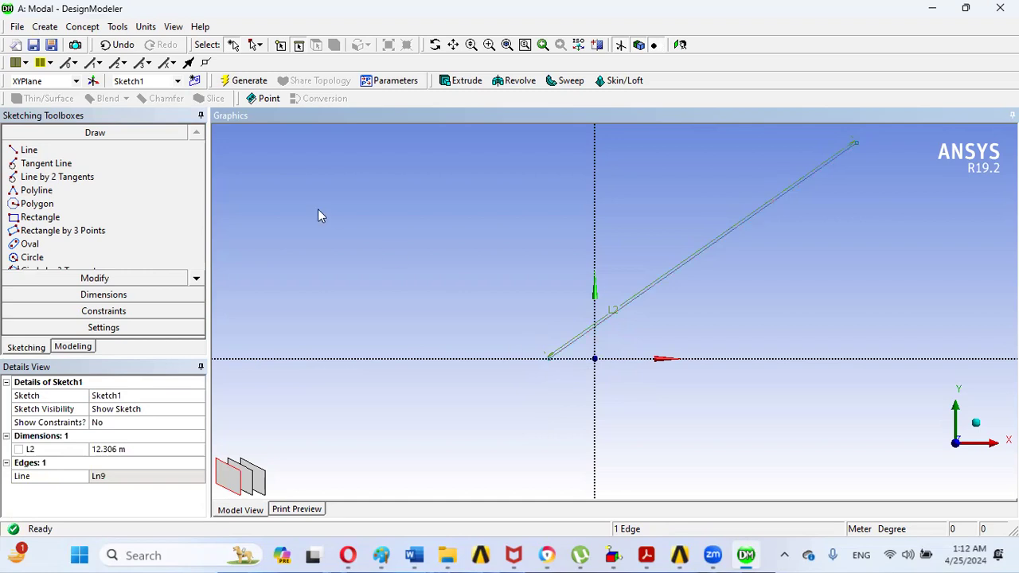
click(100, 295)
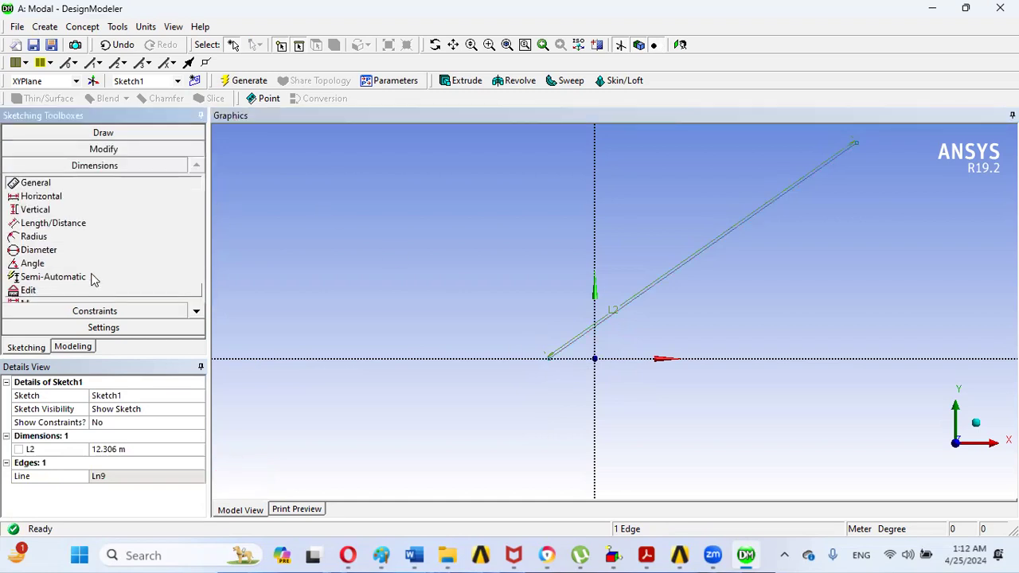
click(47, 199)
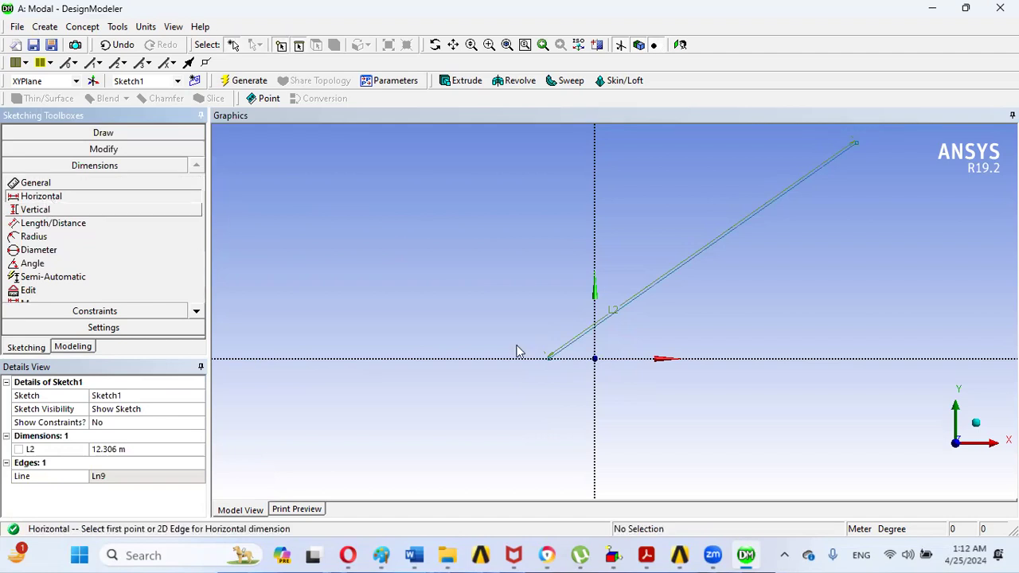
click(559, 370)
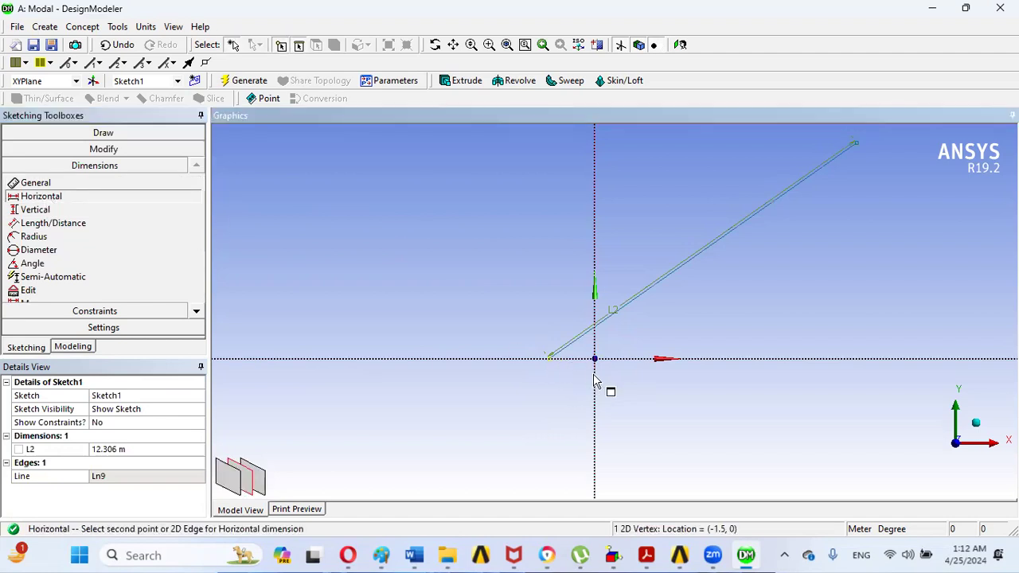
click(594, 360)
click(585, 371)
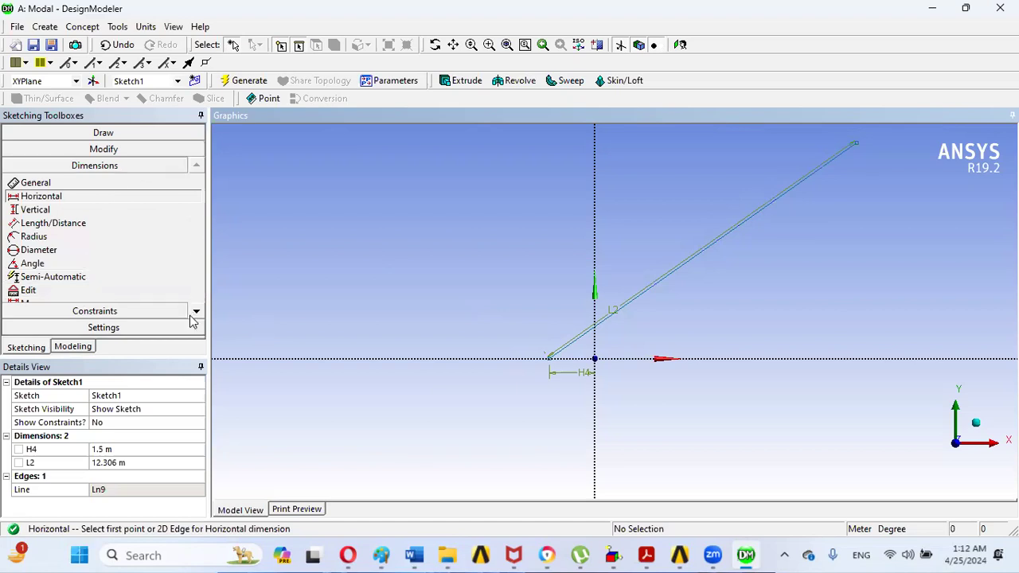
Move the cable's length dimension away from the line, to its upper side
click(89, 293)
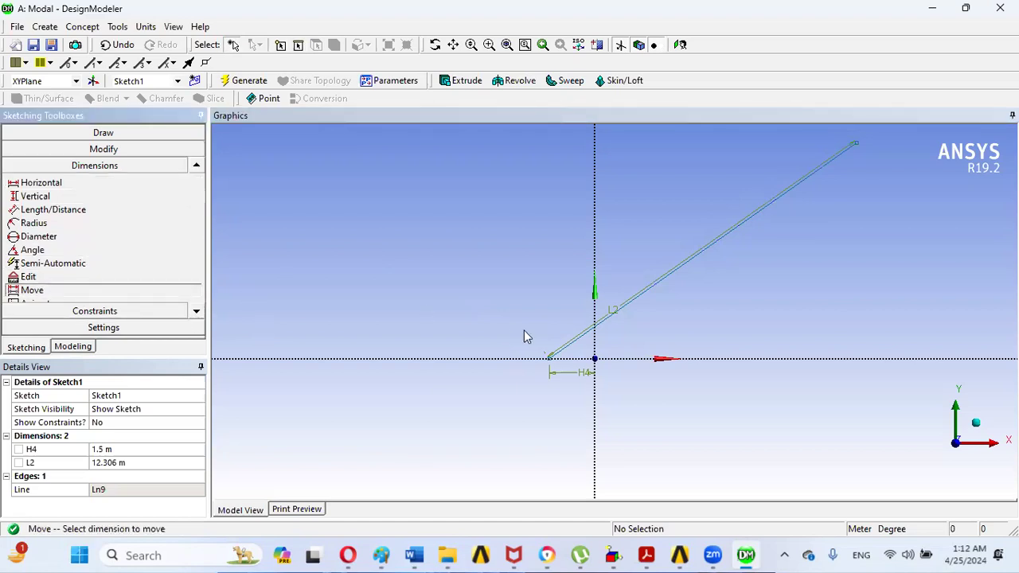
click(618, 311)
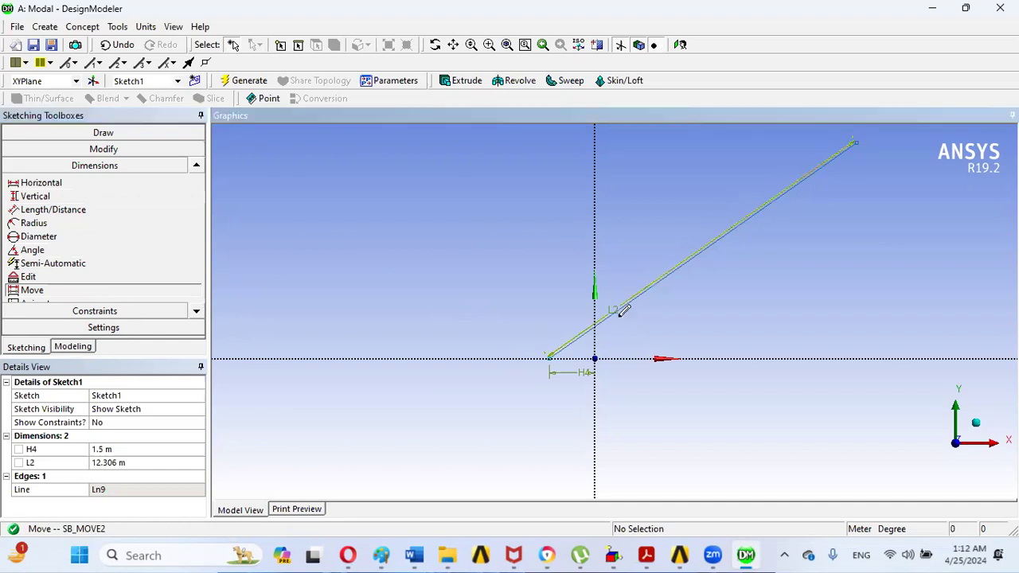
click(690, 238)
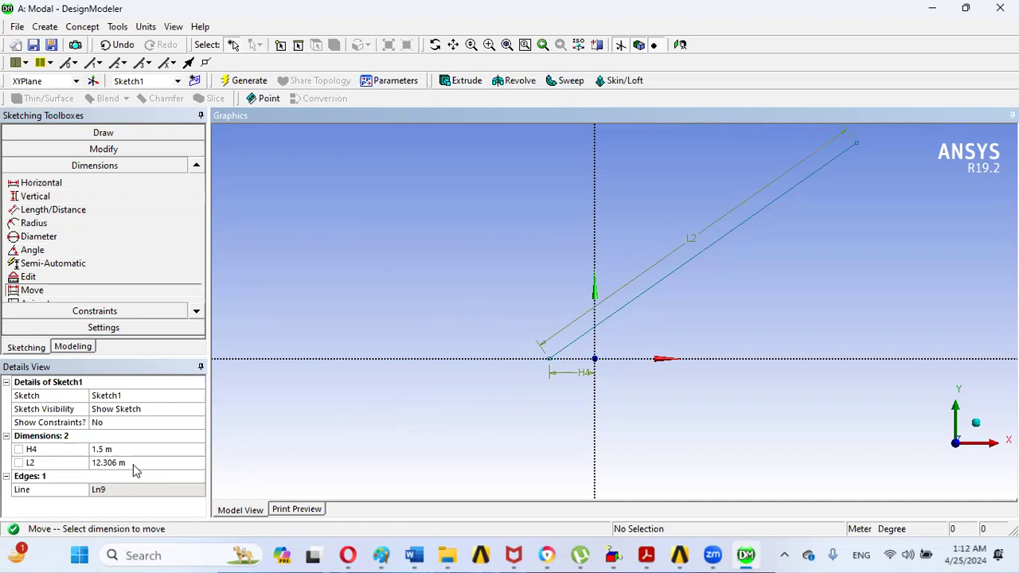
Review the cable and boom stiffness calculations and the crane figures in the mechanical vibrations PDF
click(649, 555)
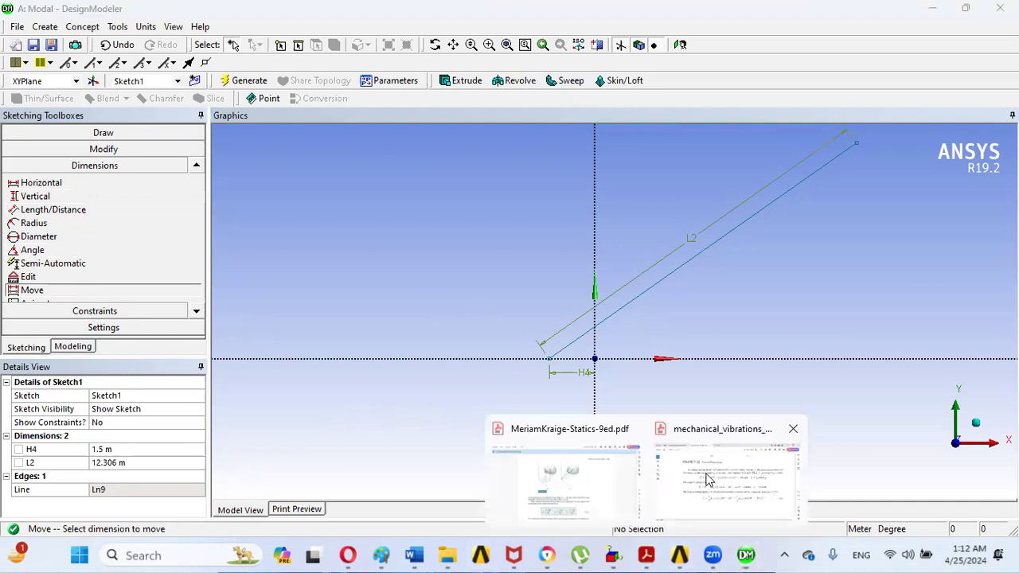
click(705, 480)
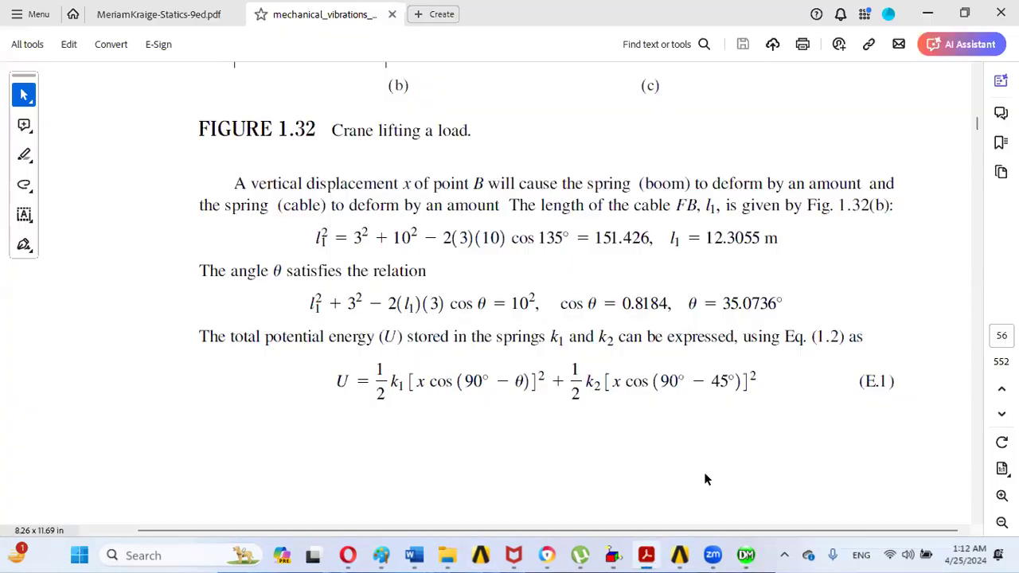
click(978, 520)
scroll(978, 519, down, 15)
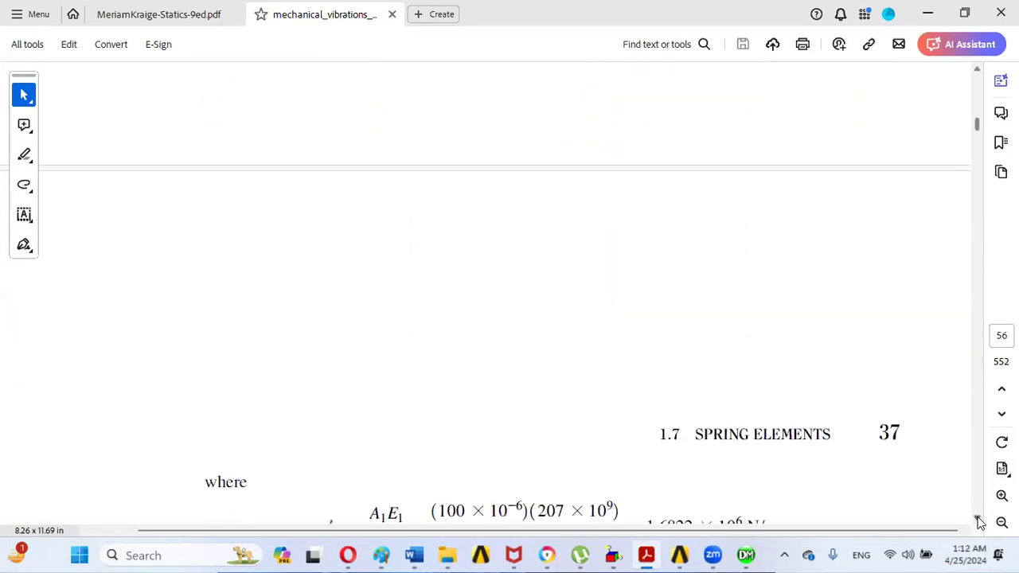
click(977, 72)
scroll(978, 73, up, 15)
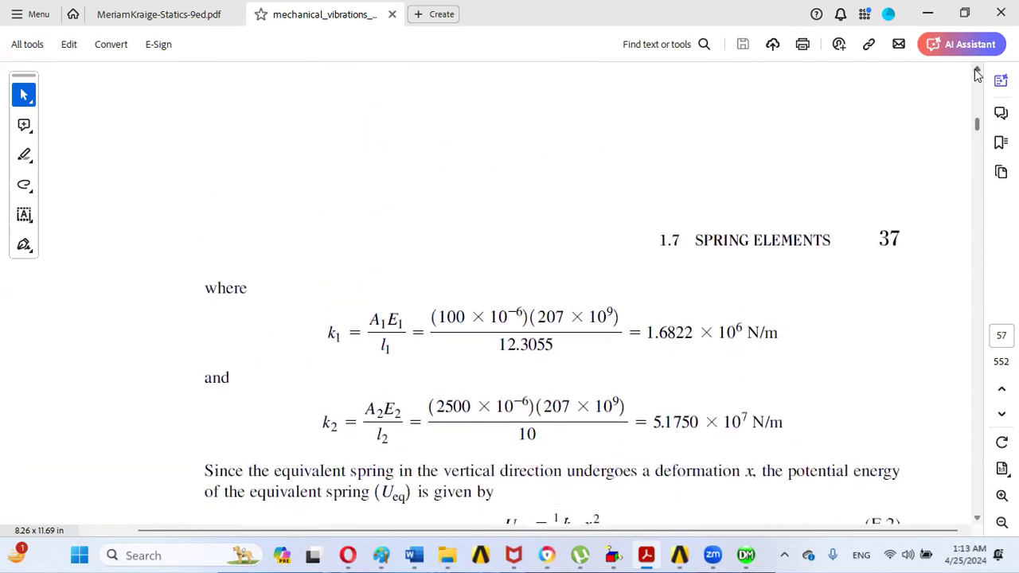
scroll(977, 73, up, 5)
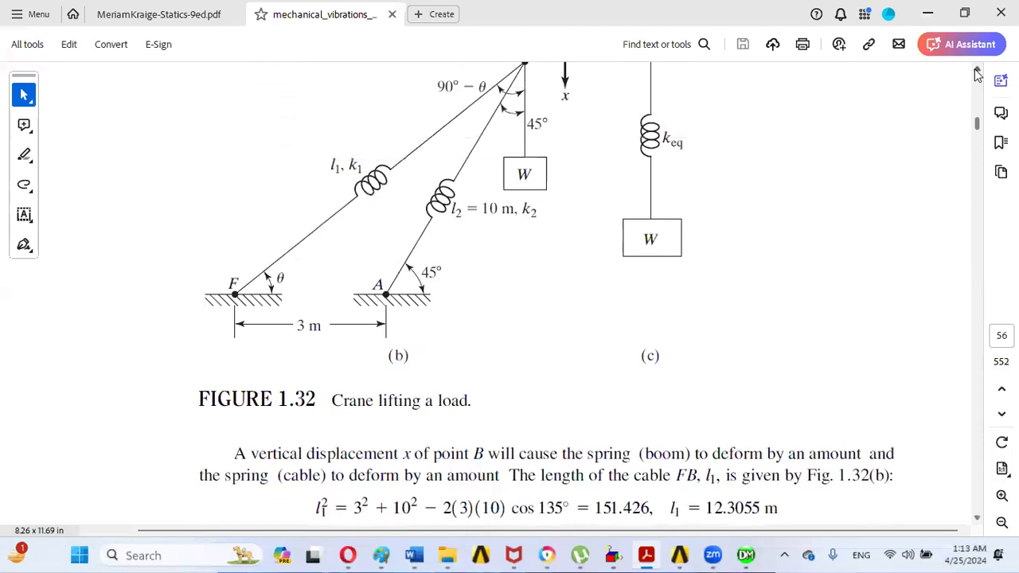
scroll(985, 74, up, 6)
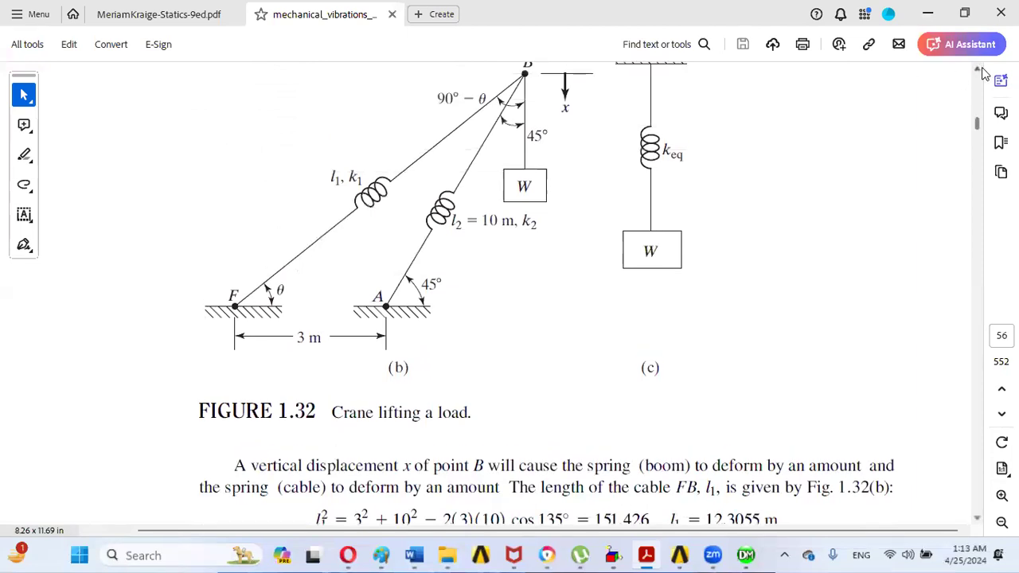
scroll(985, 74, up, 6)
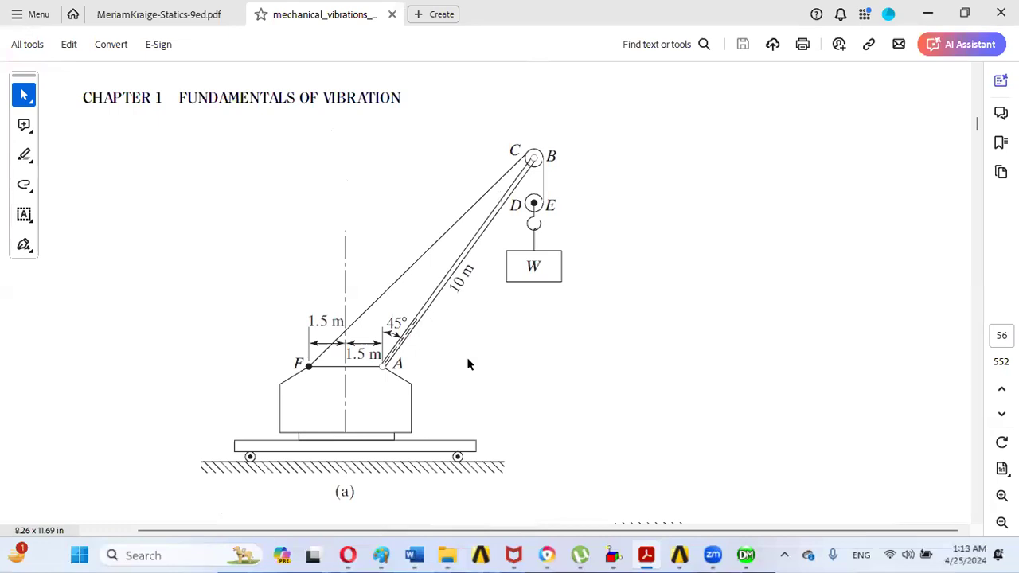
Back in DesignModeler, generate a line body from the cable sketch with the Lines From Sketches operation
click(746, 555)
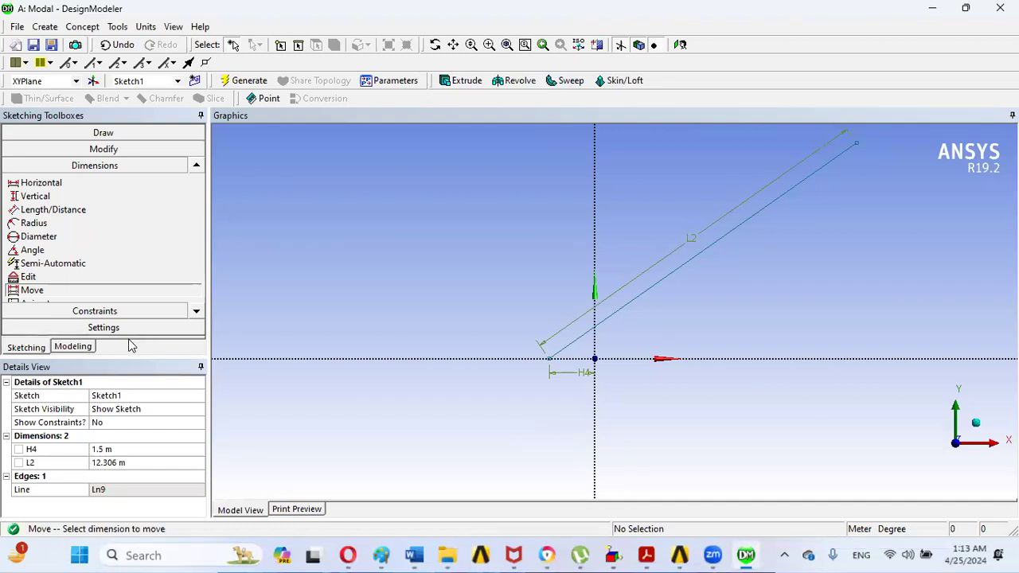
click(73, 347)
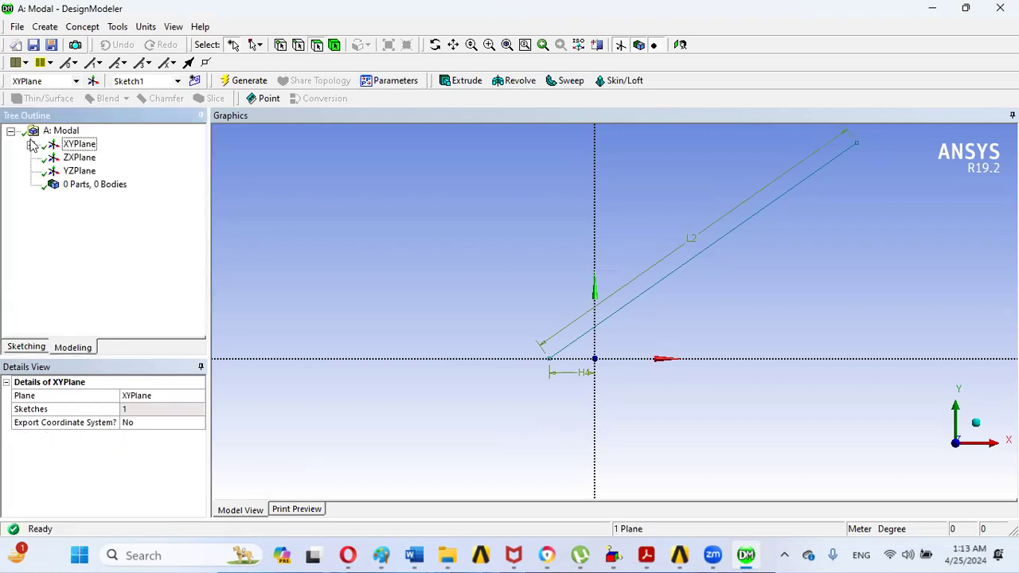
click(31, 146)
click(96, 157)
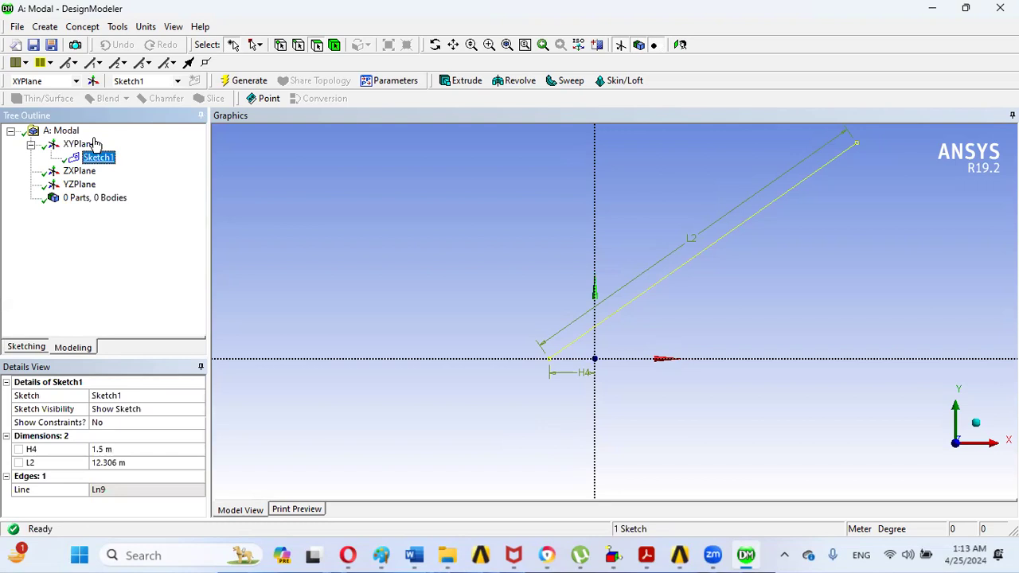
click(84, 27)
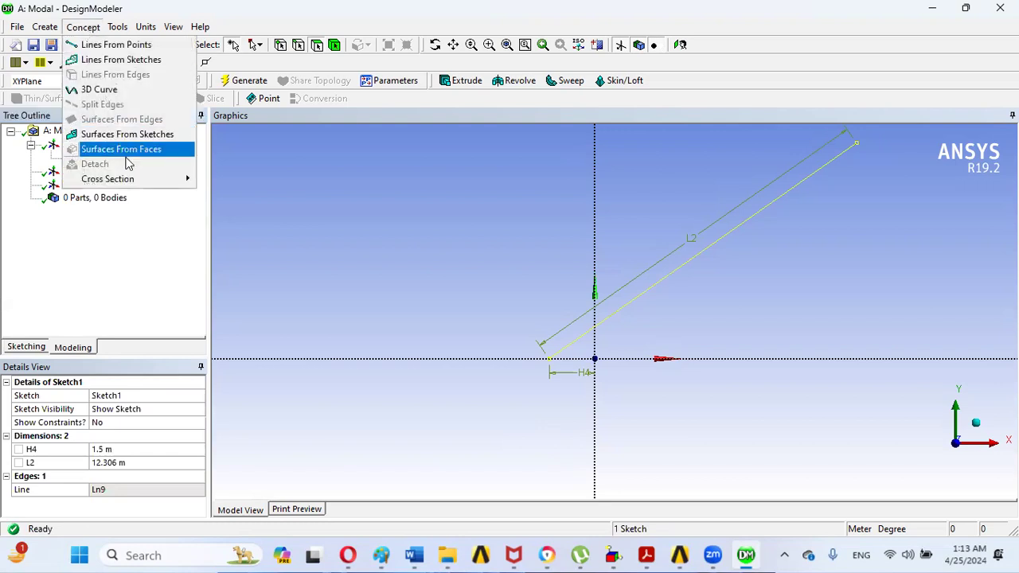
mouse_move(142, 185)
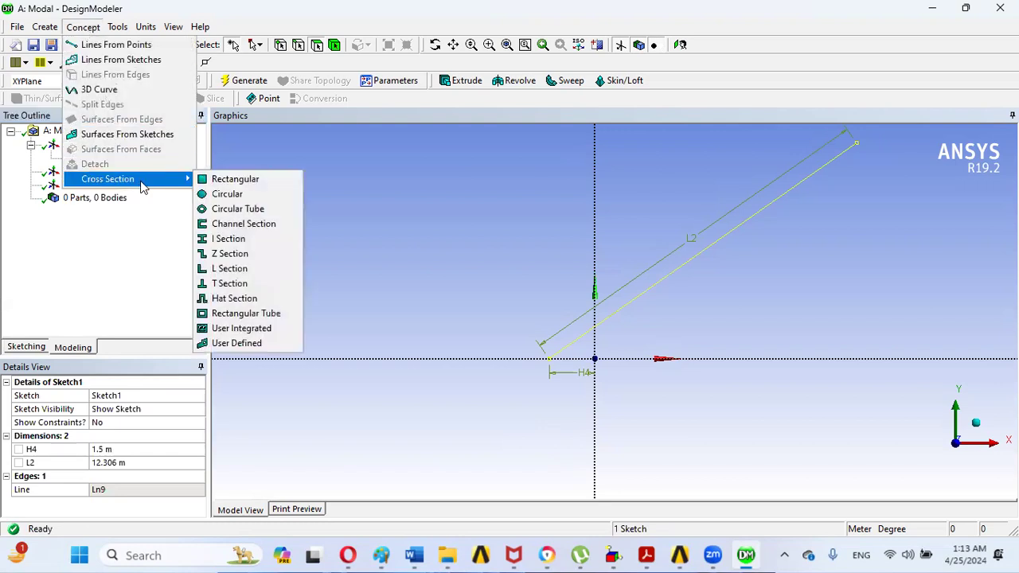
click(125, 61)
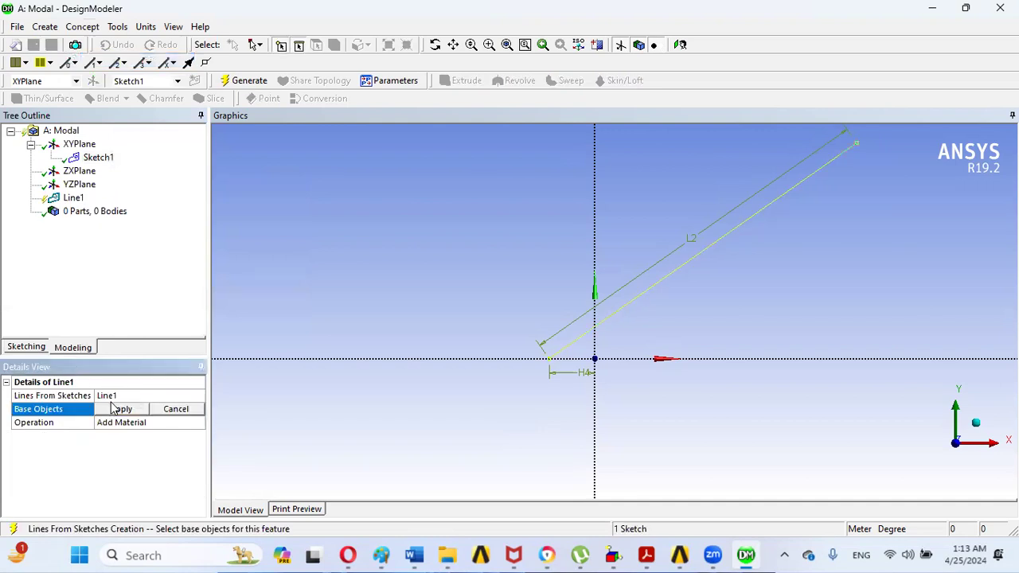
click(119, 408)
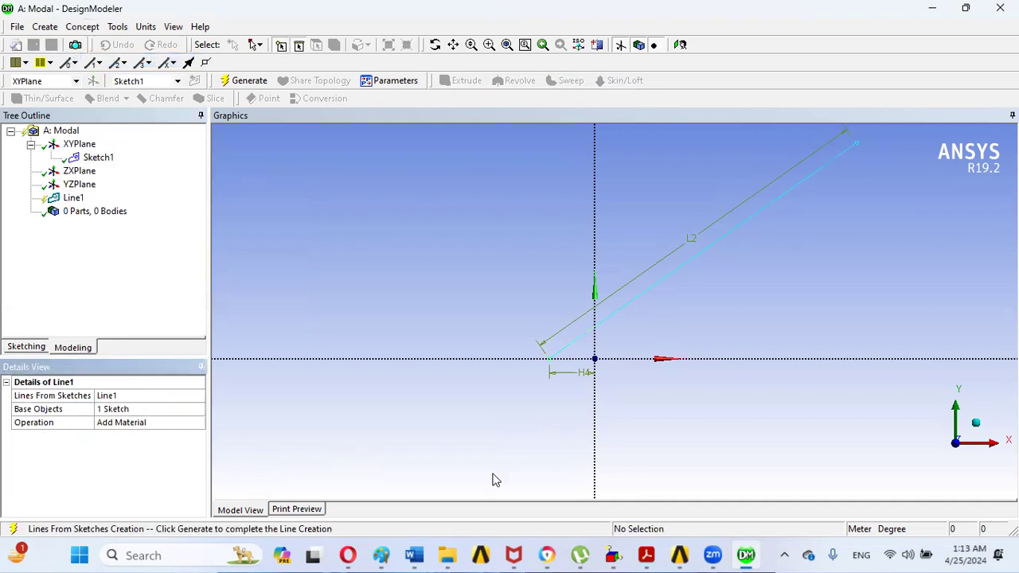
click(259, 83)
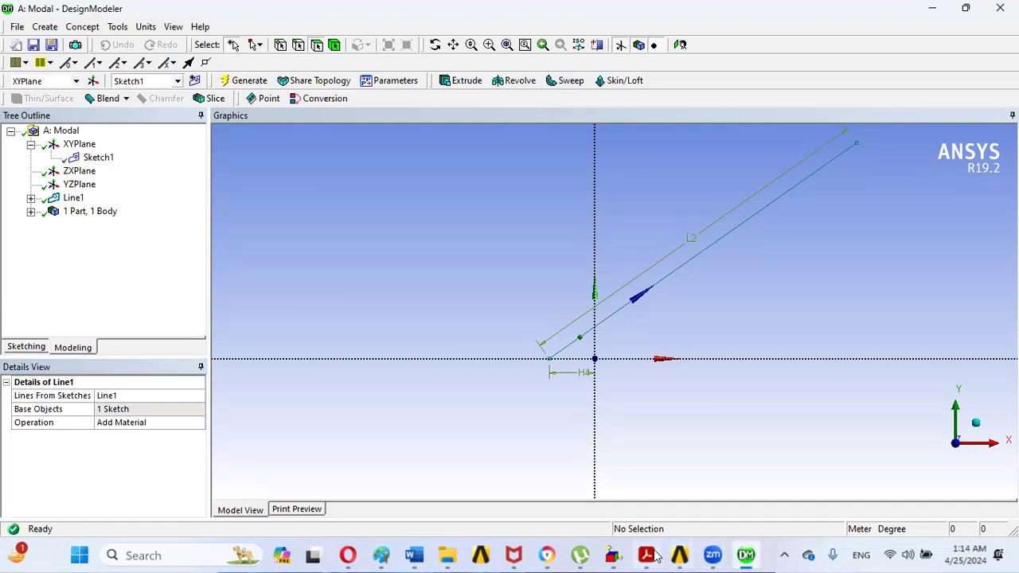
Check the cable's cross-sectional area in the PDF's Example 1.8 and, in DesignModeler, create a circular cross section with radius 0.005642 m
mouse_move(653, 555)
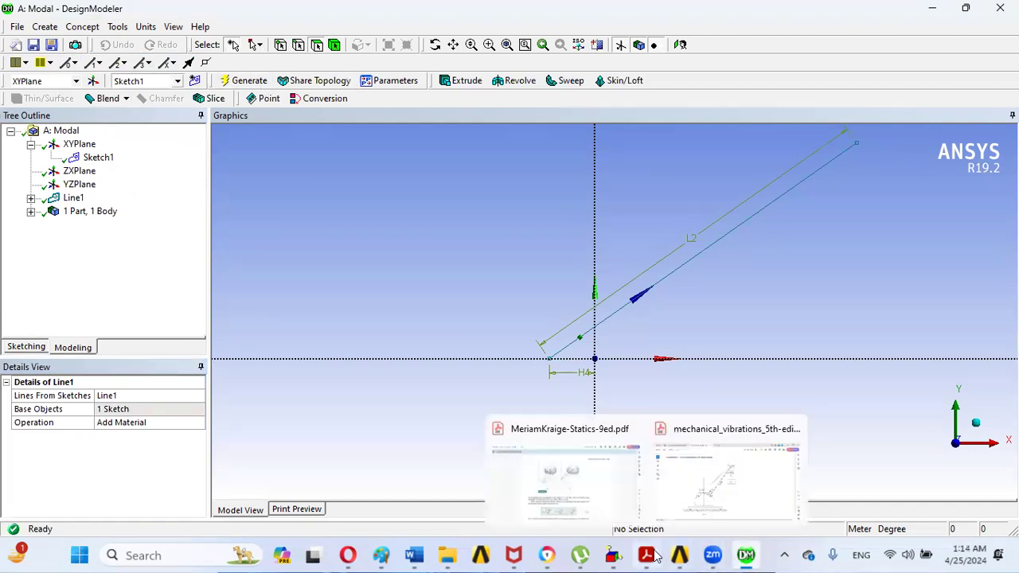
click(729, 474)
click(980, 73)
scroll(980, 72, up, 10)
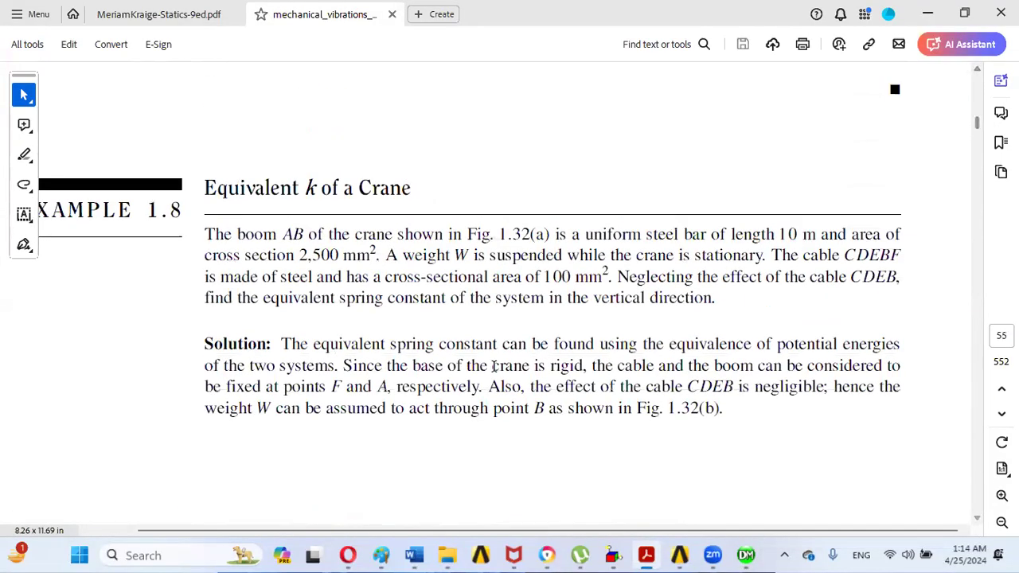
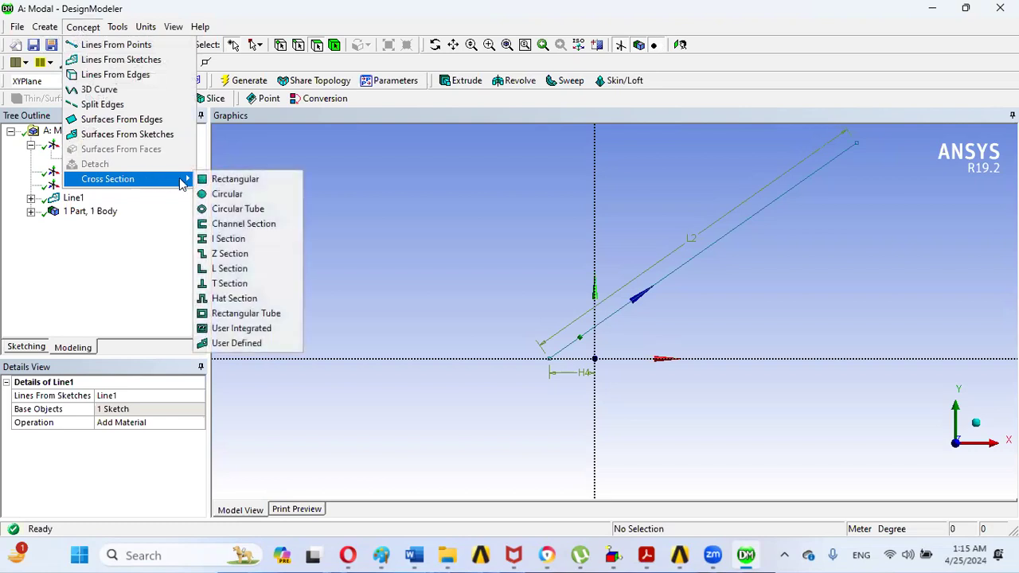
click(217, 194)
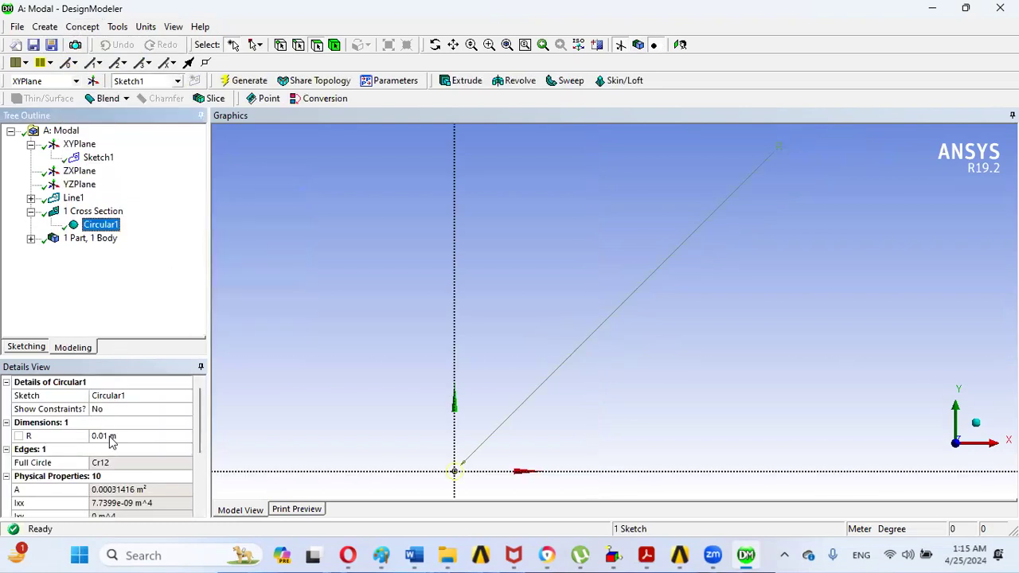
click(112, 436)
text(.00)
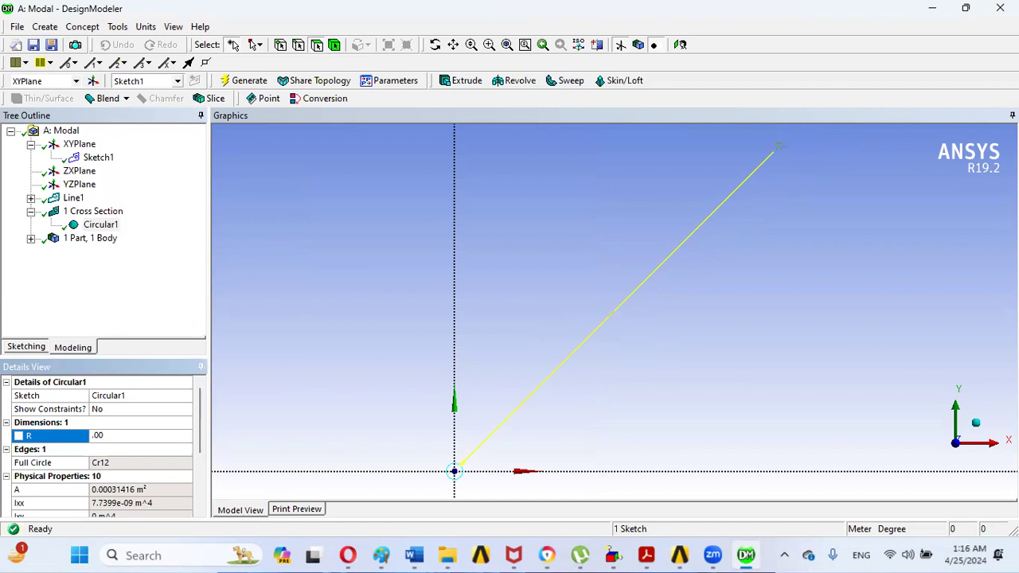
text(5642)
key(Return)
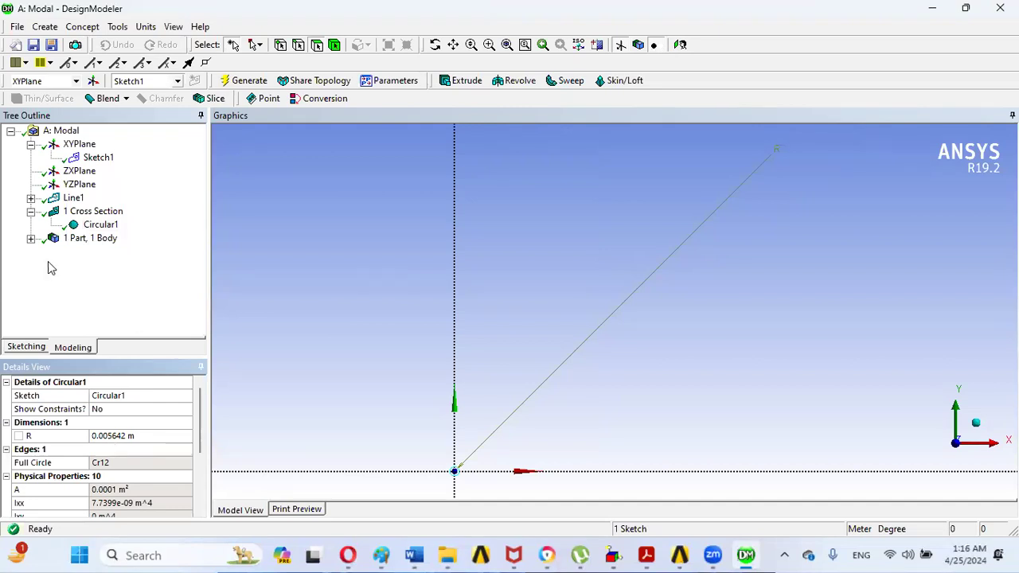
Assign the Circular1 cross section to the cable's line body
click(31, 239)
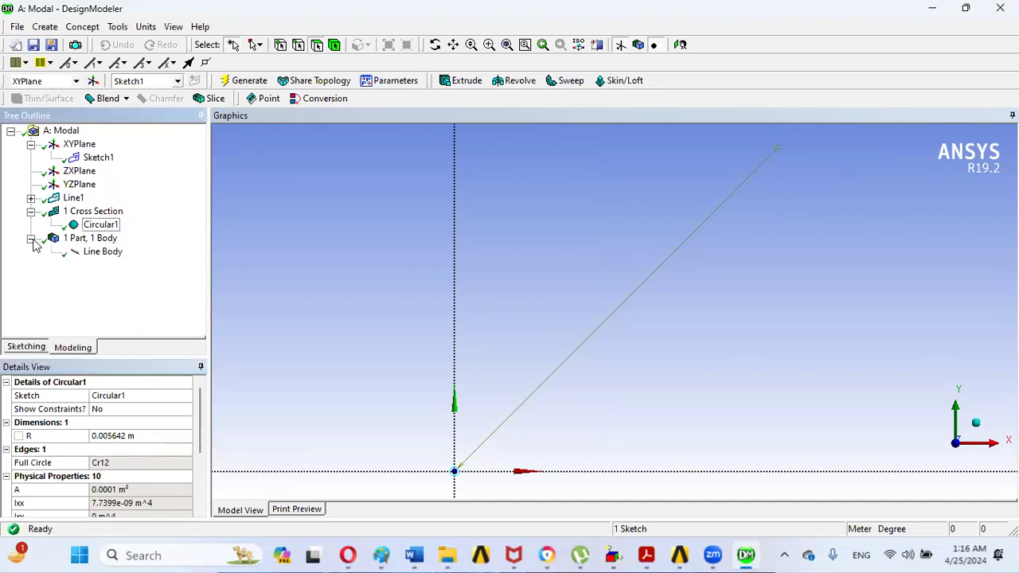
click(97, 253)
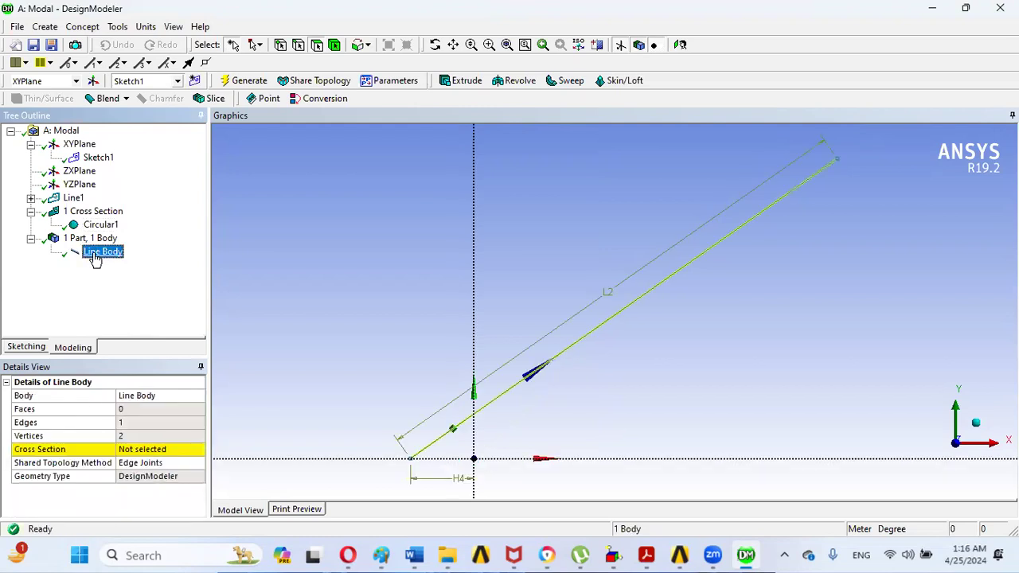
click(141, 450)
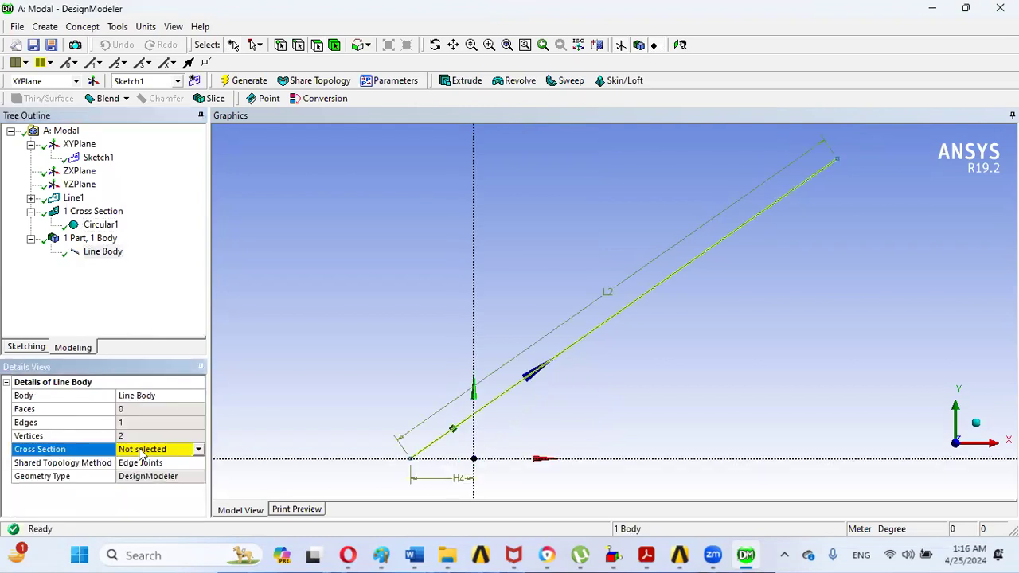
click(197, 450)
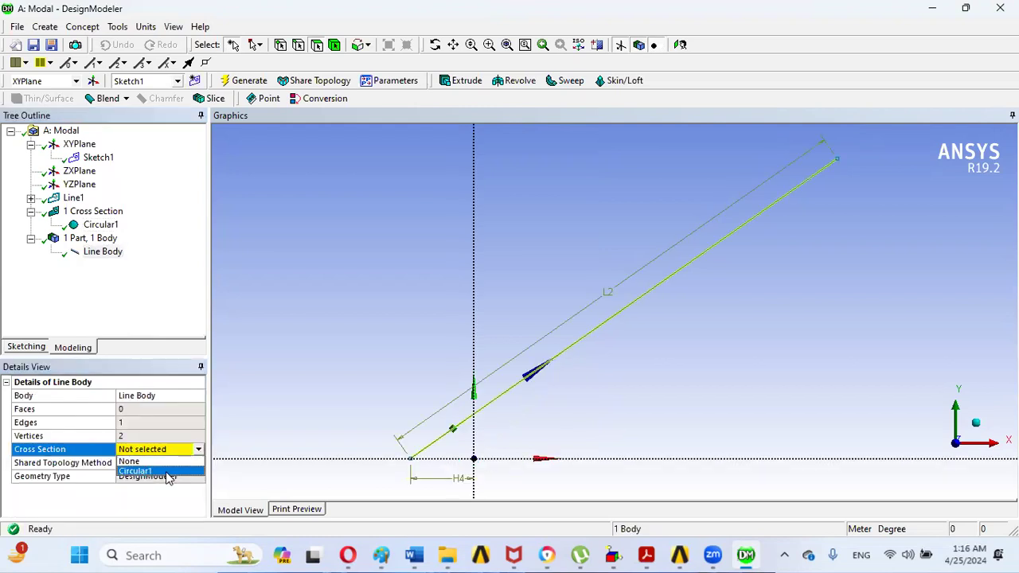
click(167, 473)
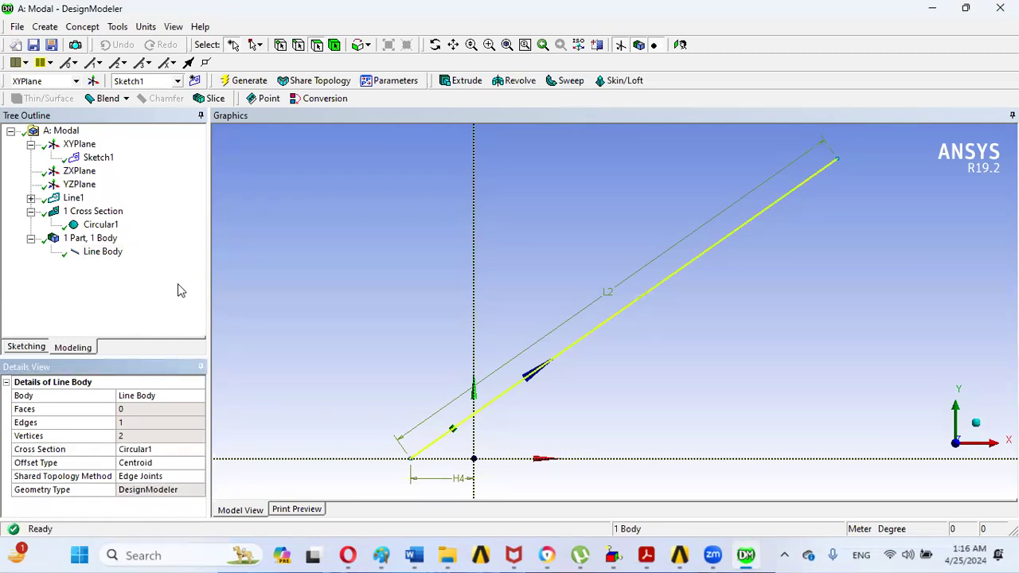
click(322, 241)
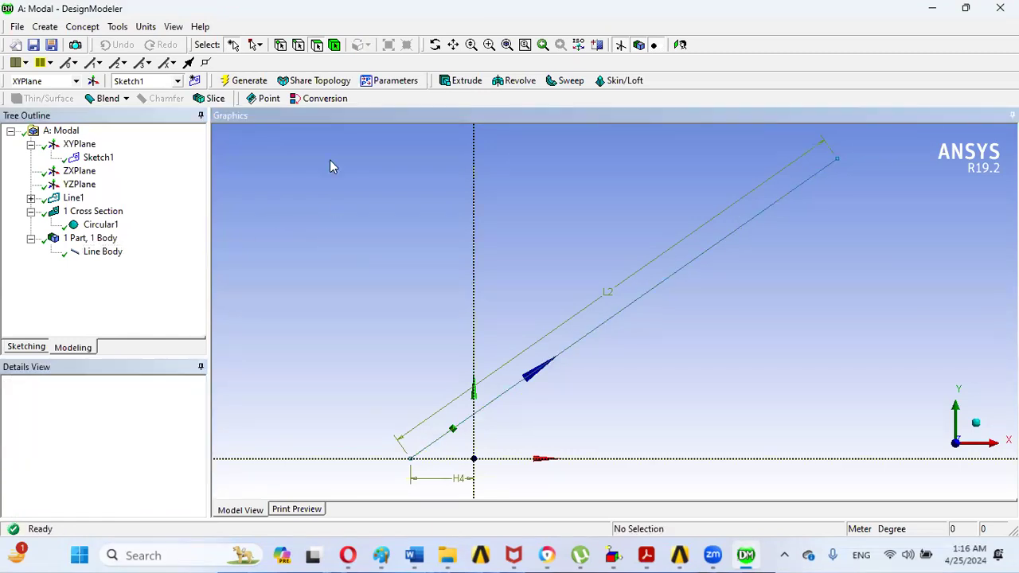
Display the cross section solids and inspect the cable body up close near its upper end and in isometric view
click(174, 26)
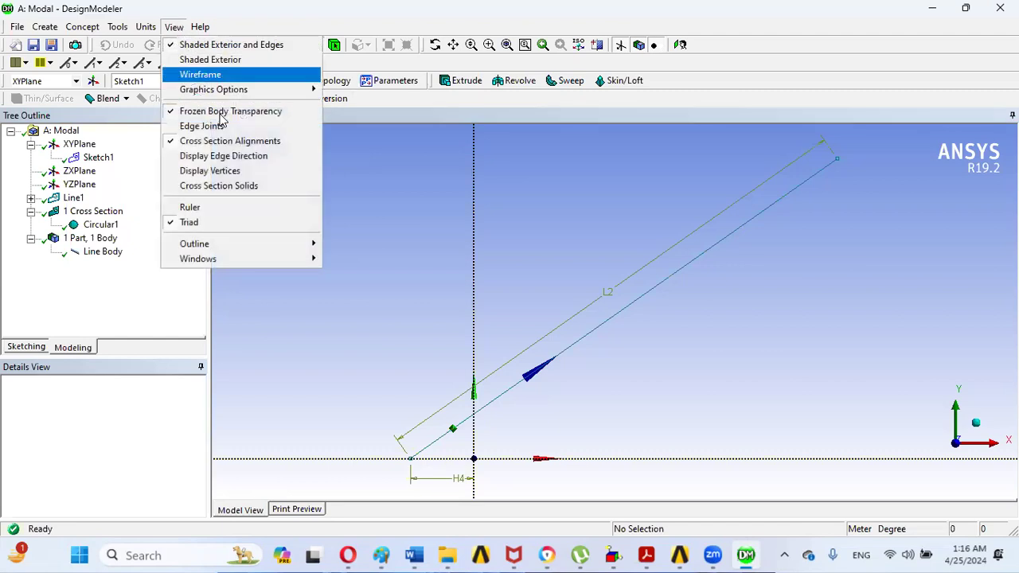
click(230, 188)
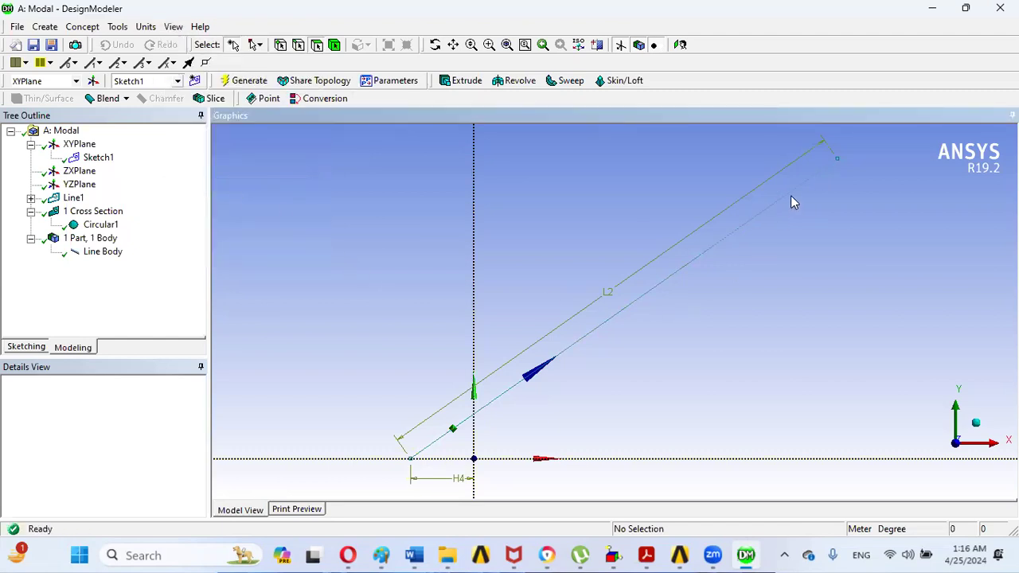
click(482, 46)
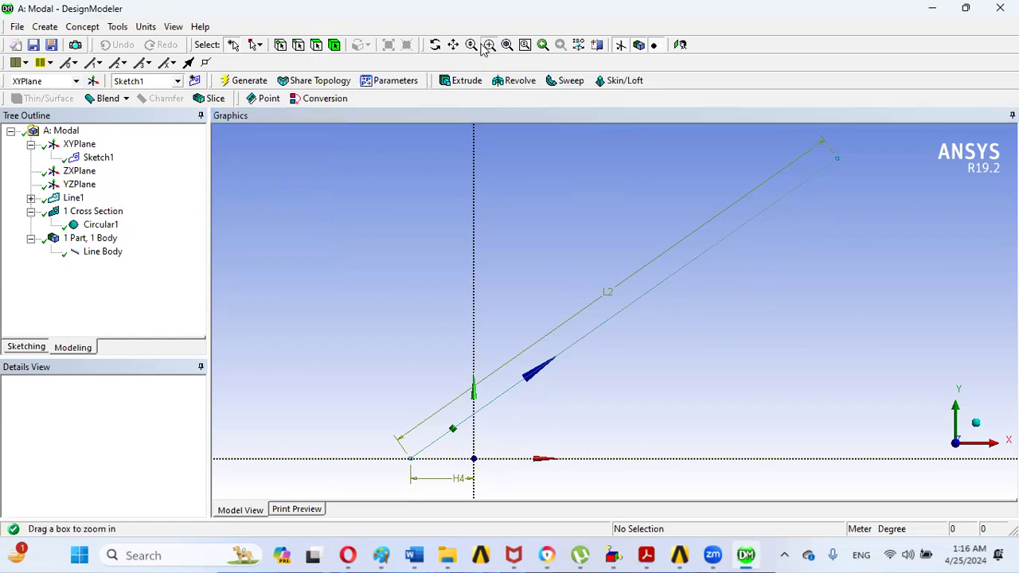
drag(814, 145, 850, 166)
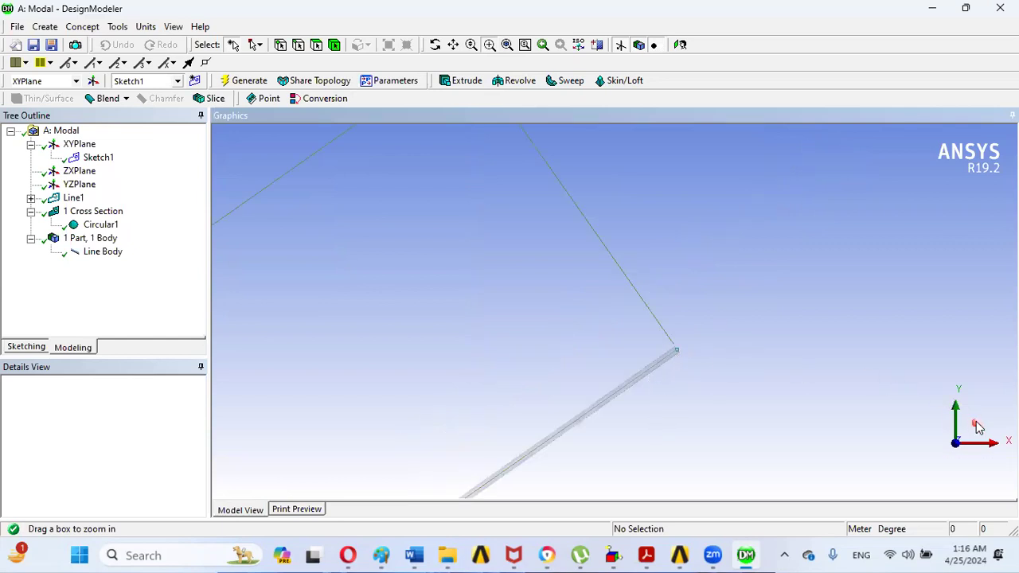
click(975, 424)
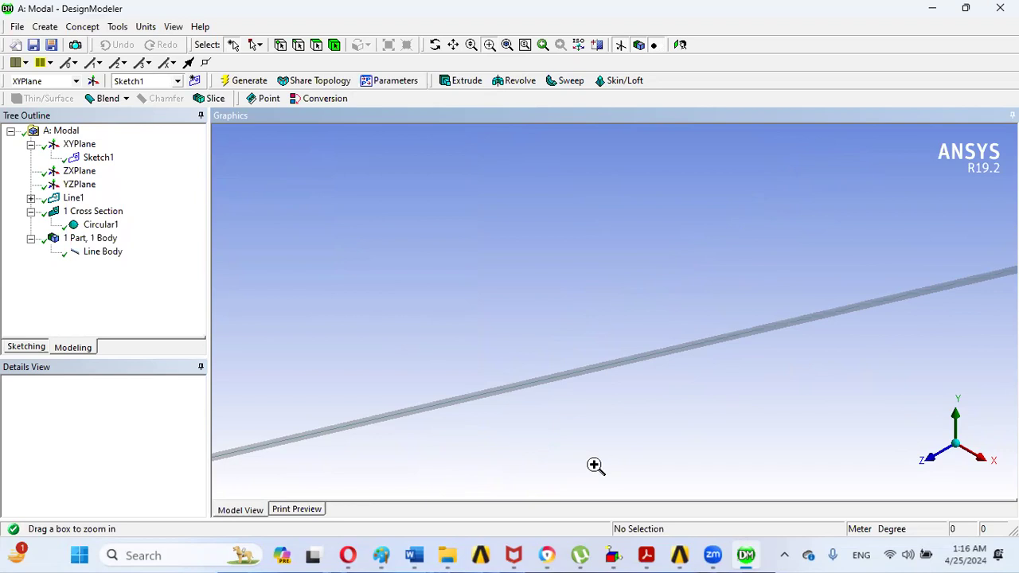
click(746, 553)
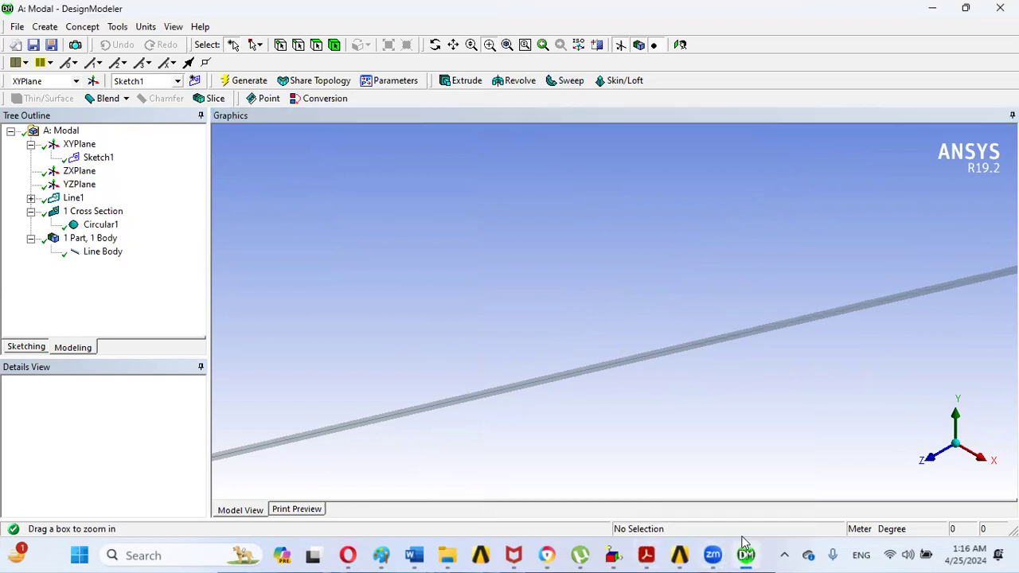
In the mechanical vibrations PDF, close the statics book without saving its changes and examine the crane figure's boom geometry
click(651, 555)
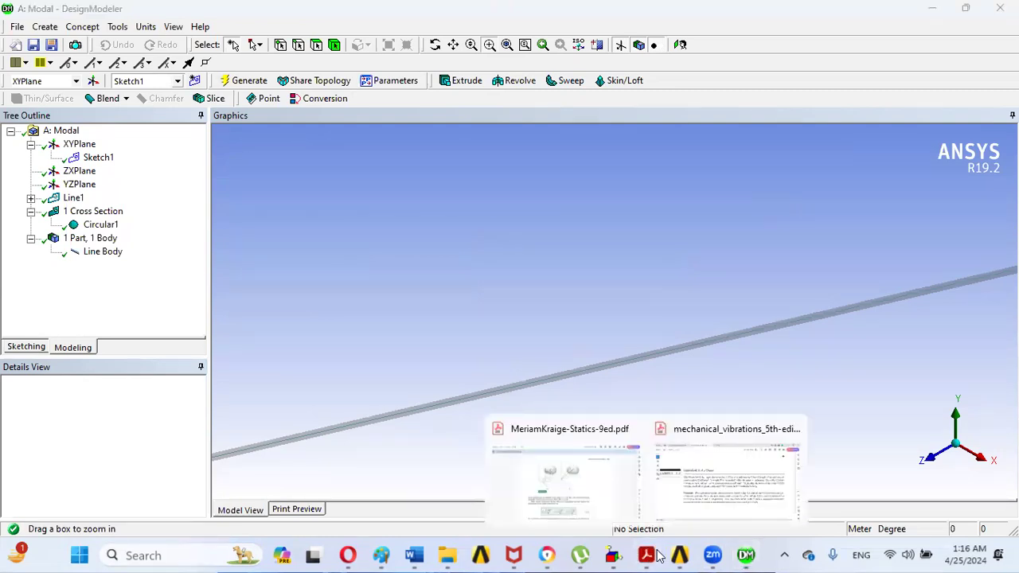
click(692, 480)
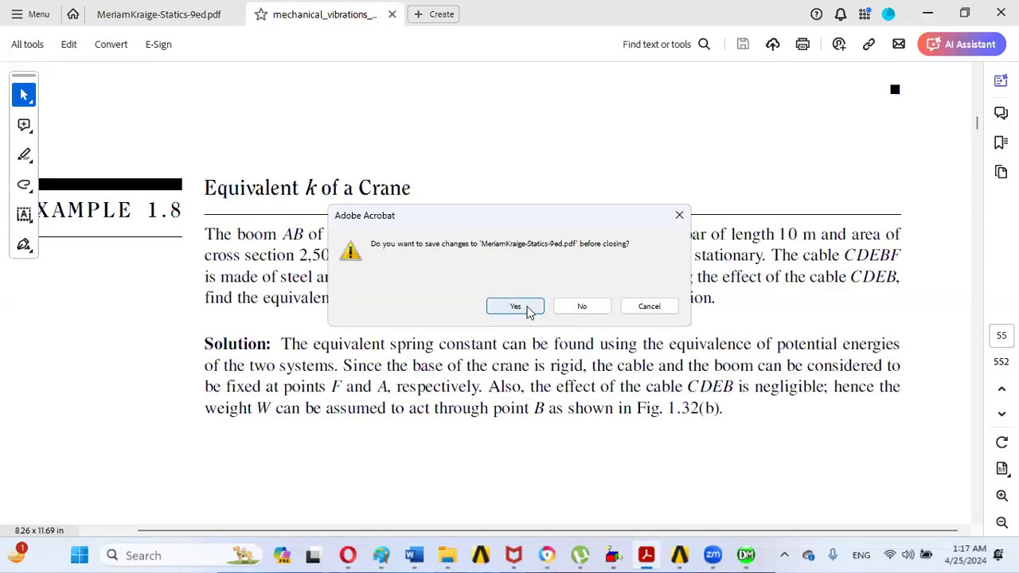
click(582, 307)
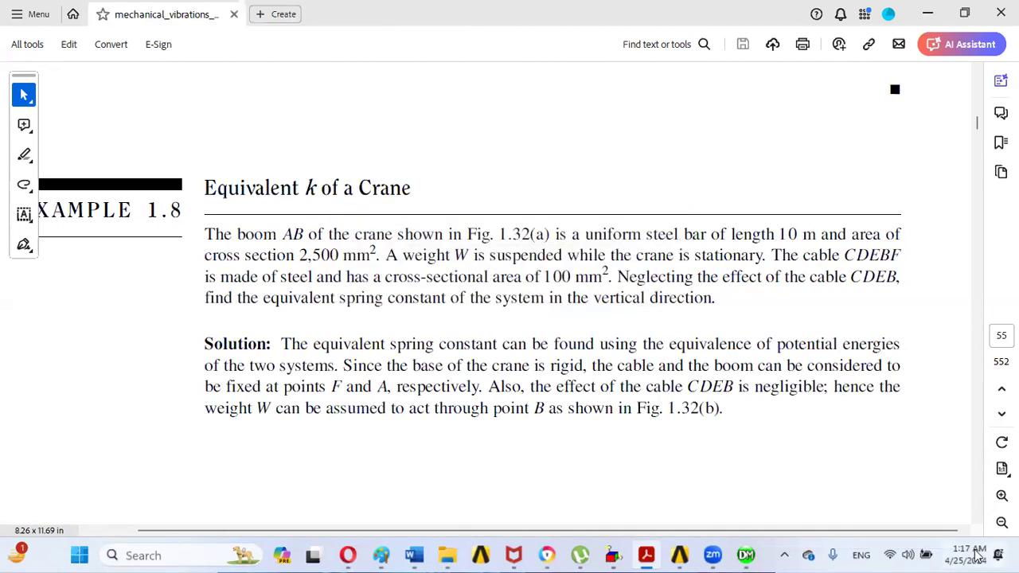
click(977, 519)
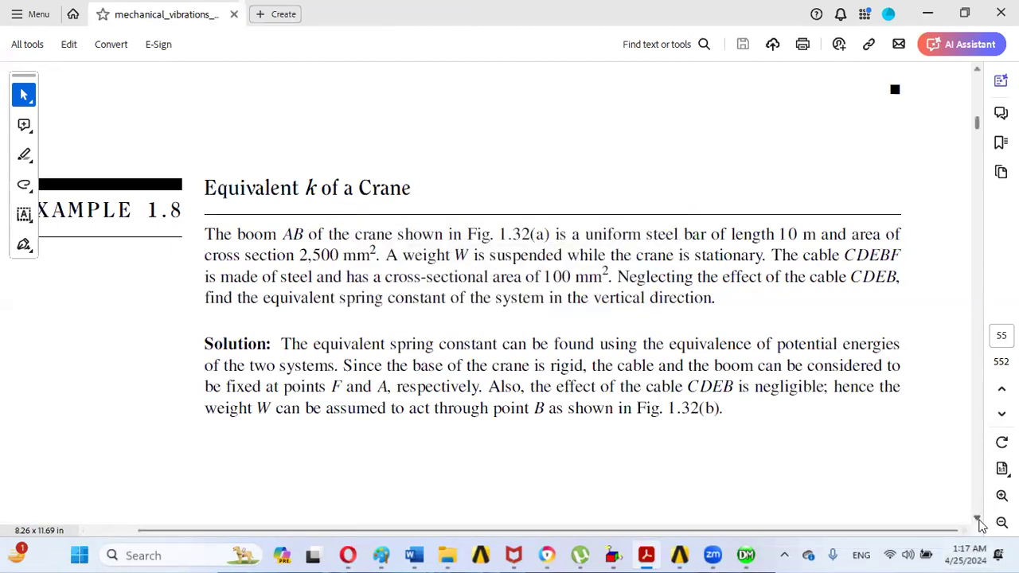
click(979, 520)
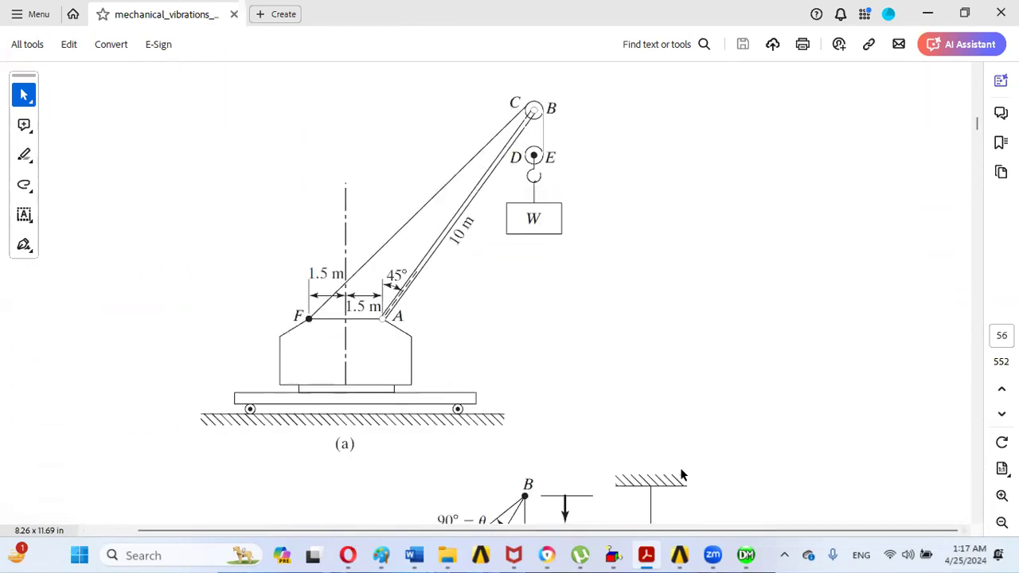
Back in DesignModeler, create a new sketch on the XYPlane and open it for sketching
click(746, 555)
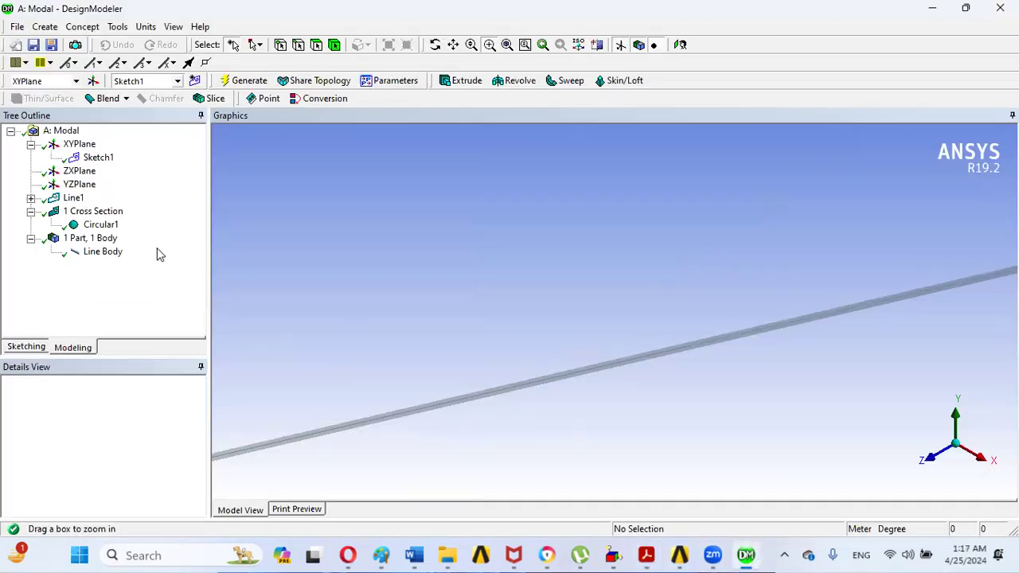
click(80, 145)
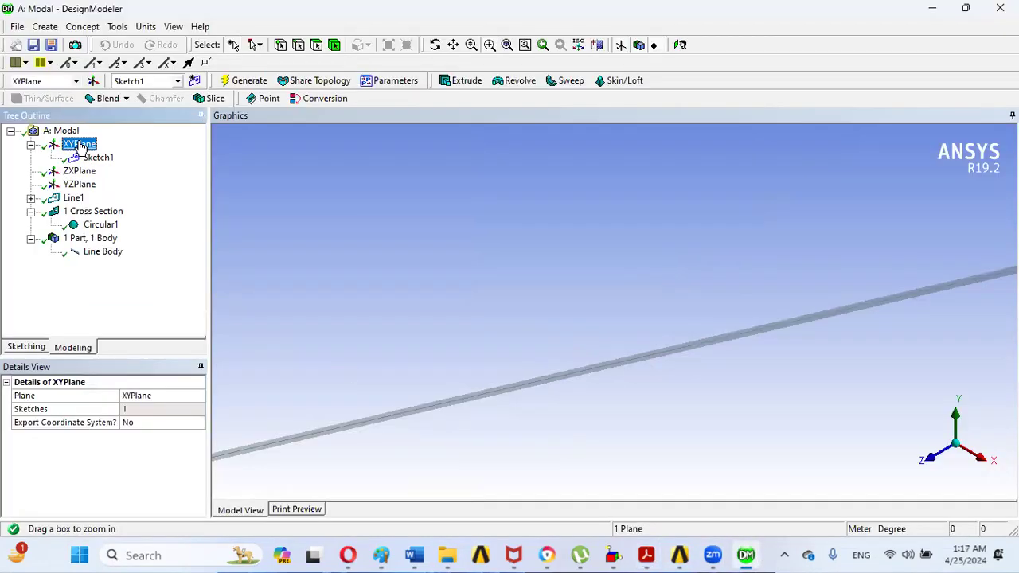
click(194, 83)
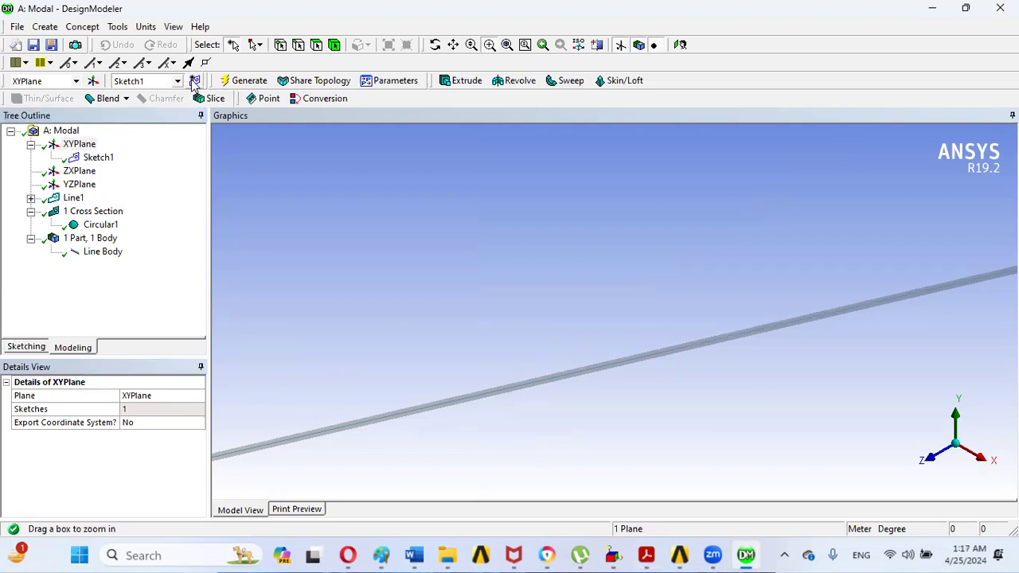
click(98, 172)
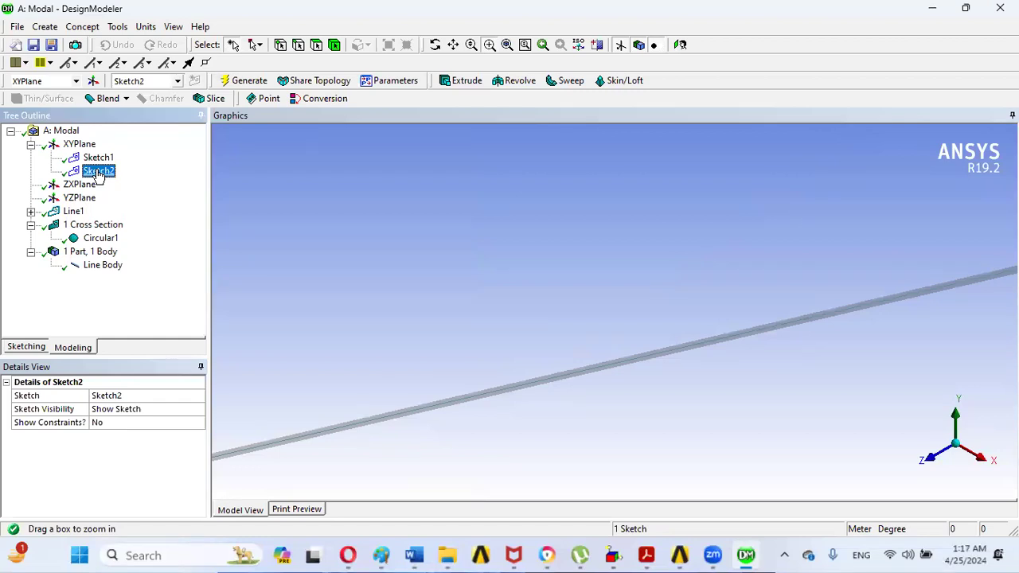
click(26, 348)
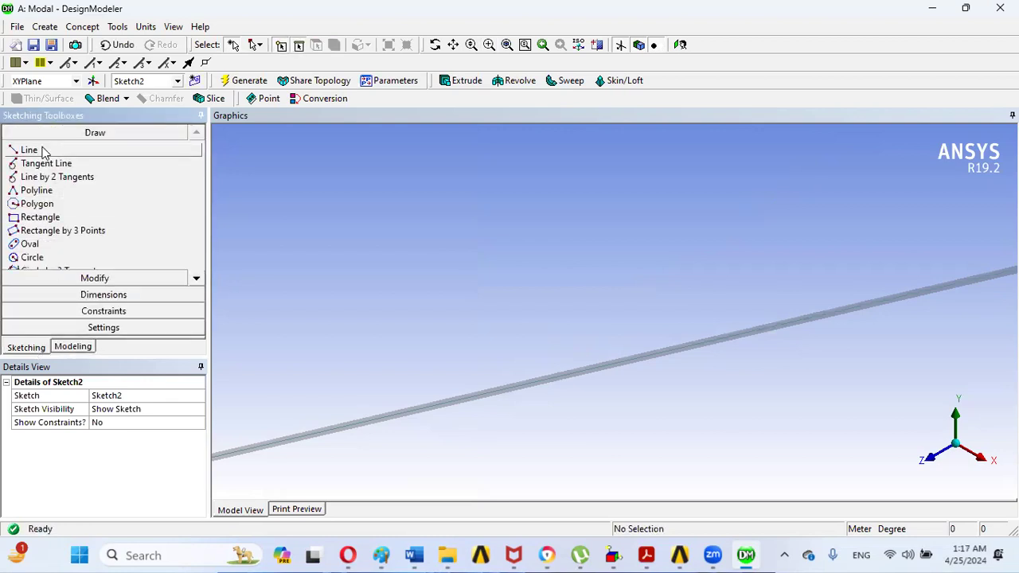
Hide the cross section solids and sketch the boom line from the X axis, about 1.77 m from the origin, to the cable's upper endpoint
click(43, 152)
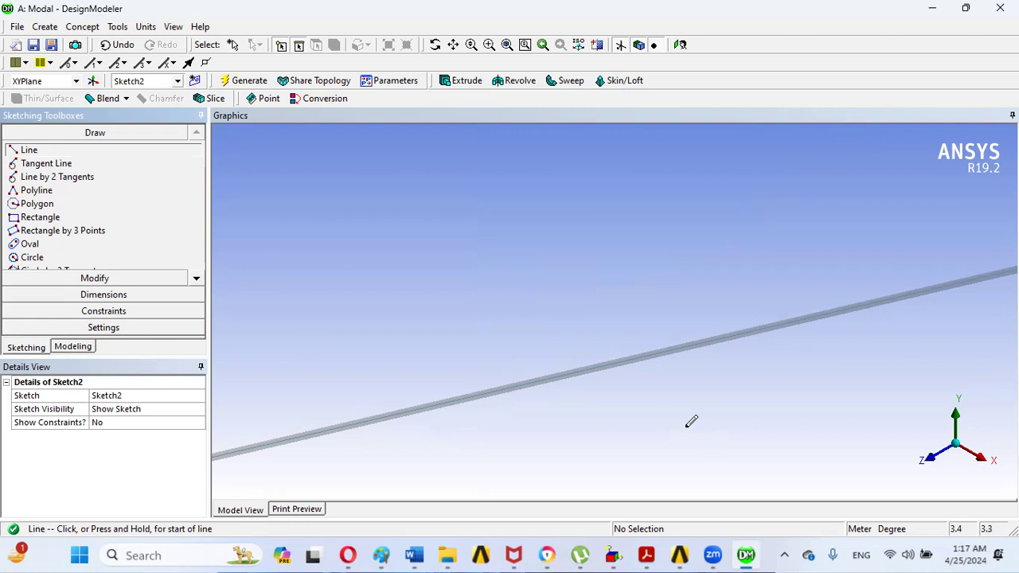
click(933, 463)
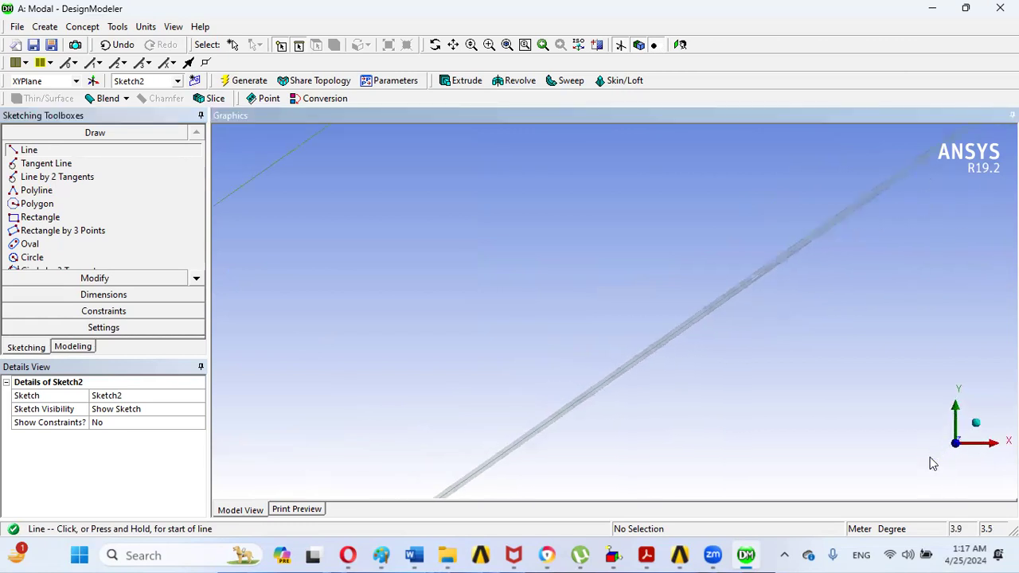
click(508, 45)
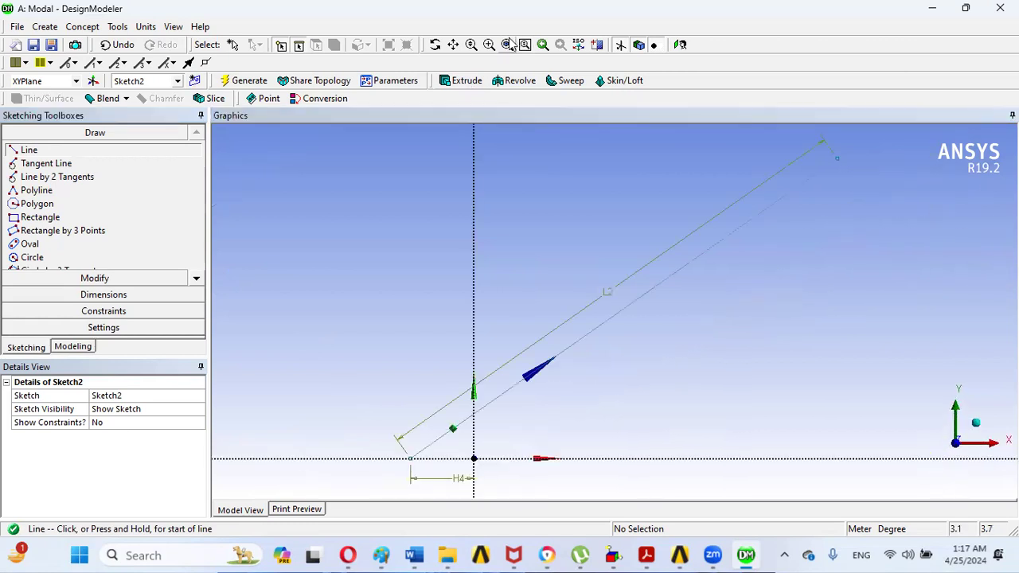
click(174, 27)
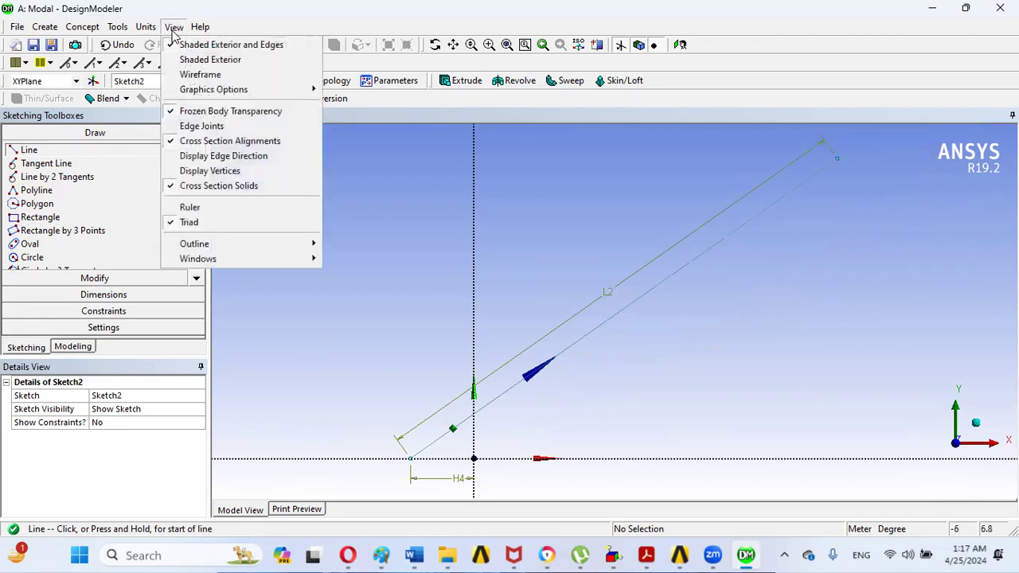
click(213, 186)
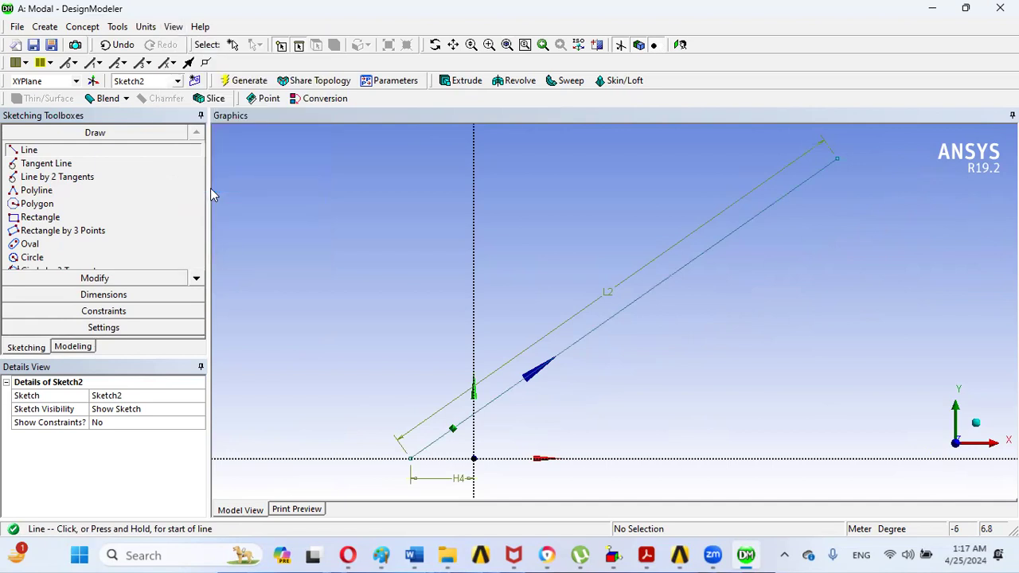
click(548, 458)
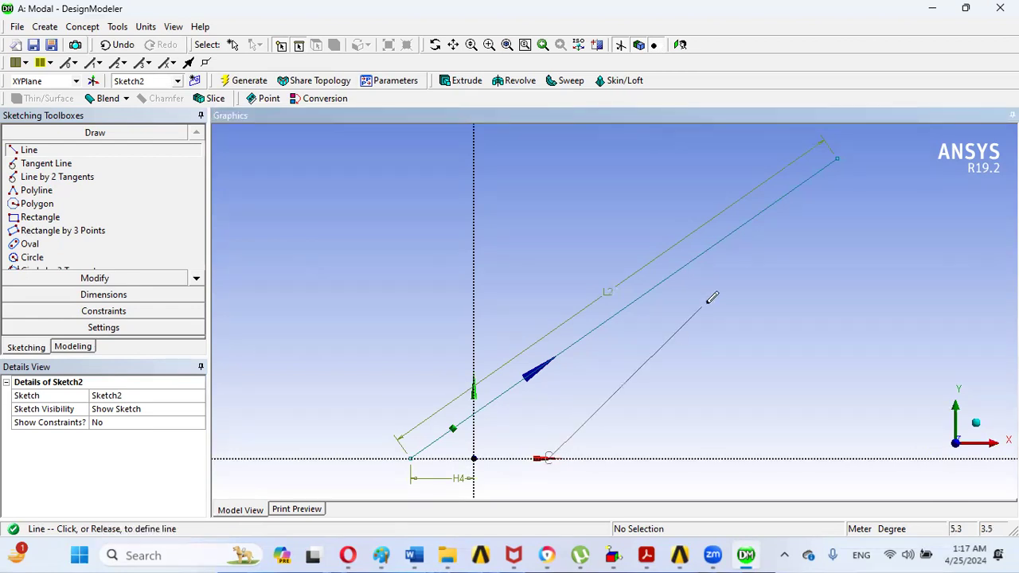
click(836, 158)
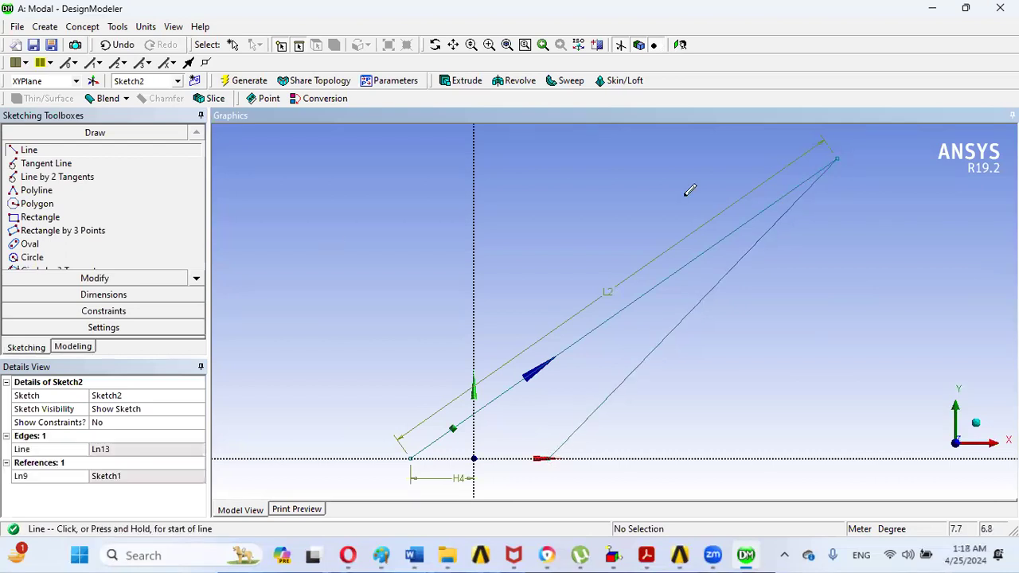
Dimension the horizontal distance from the Y axis to the boom line's lower end and set it to 1.5 m
click(105, 297)
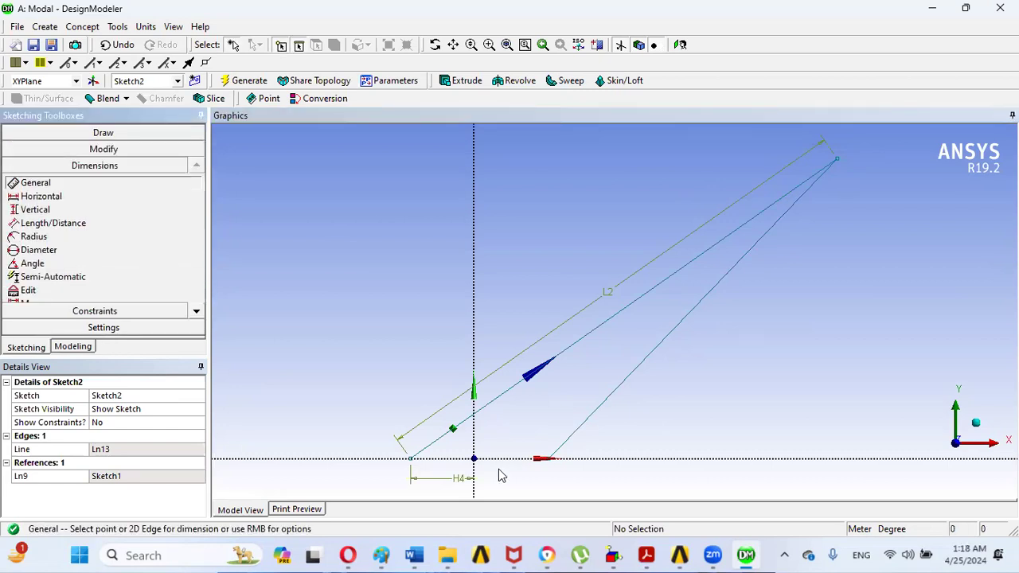
click(543, 460)
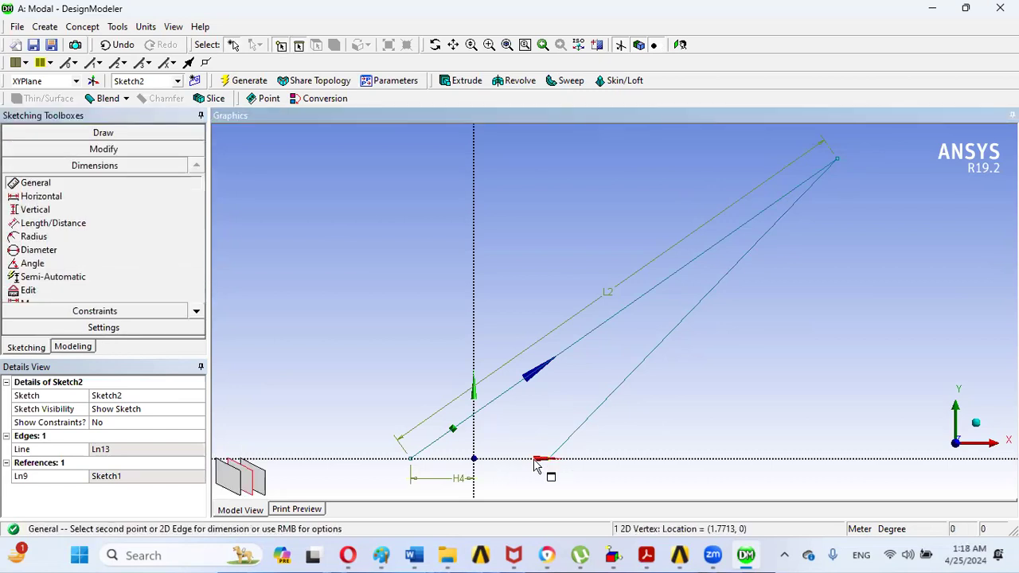
click(473, 455)
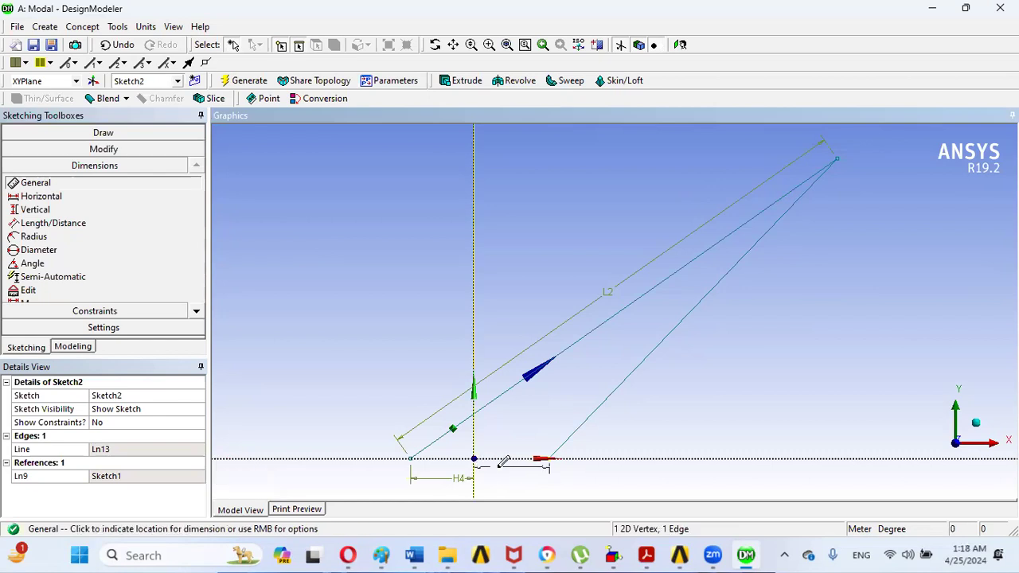
click(503, 461)
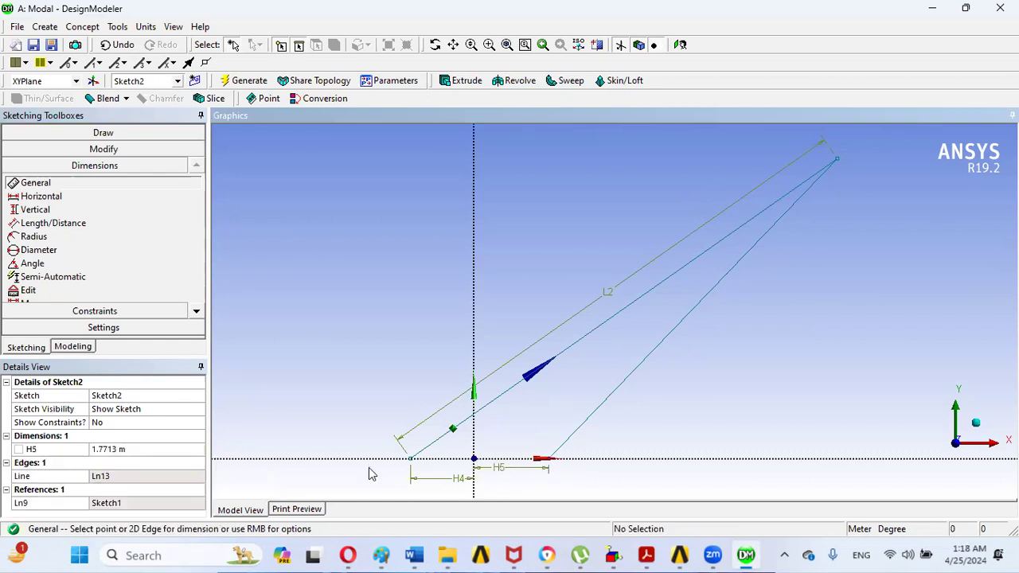
click(109, 450)
text(1.)
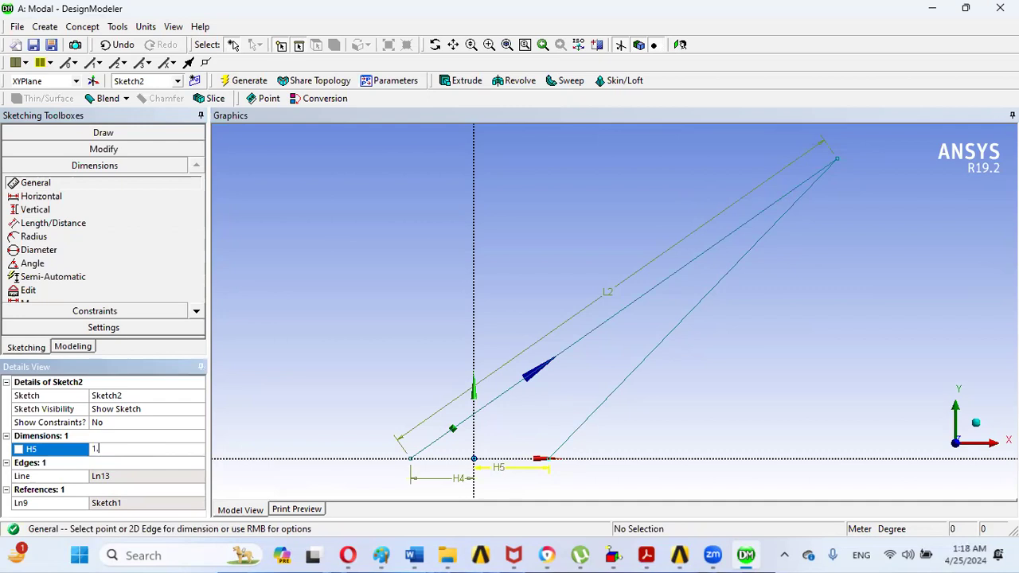
text(5)
key(Return)
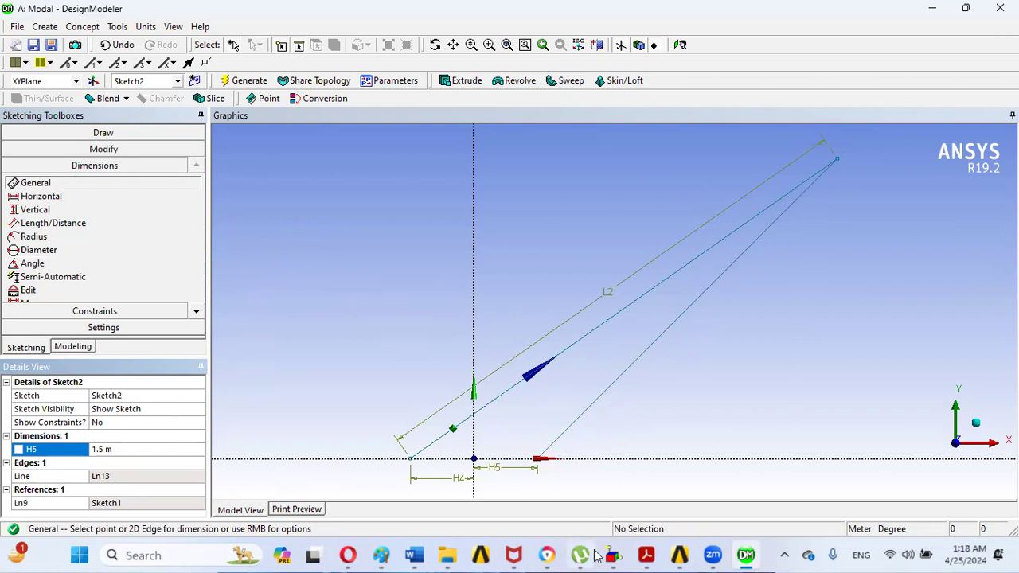
Check the boom's inclination in the PDF crane figure, then dimension the boom line's acute angle from the Y axis and set it to 45°
click(641, 551)
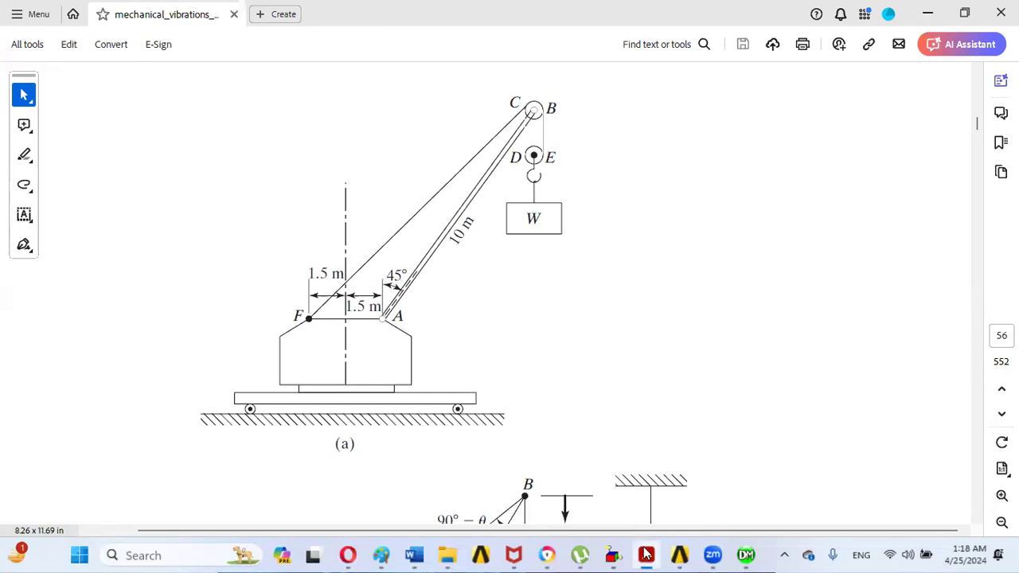
click(745, 555)
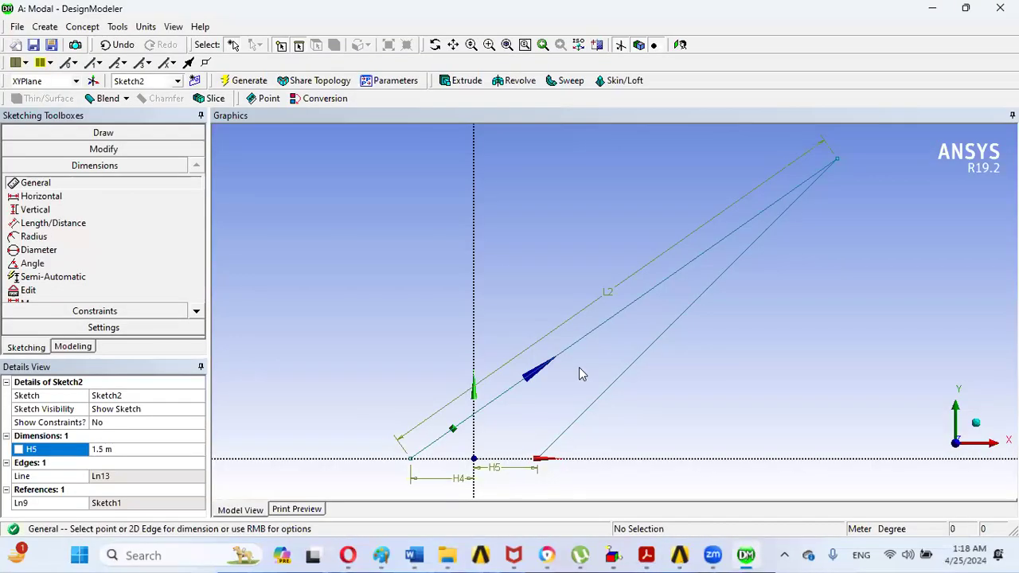
click(70, 266)
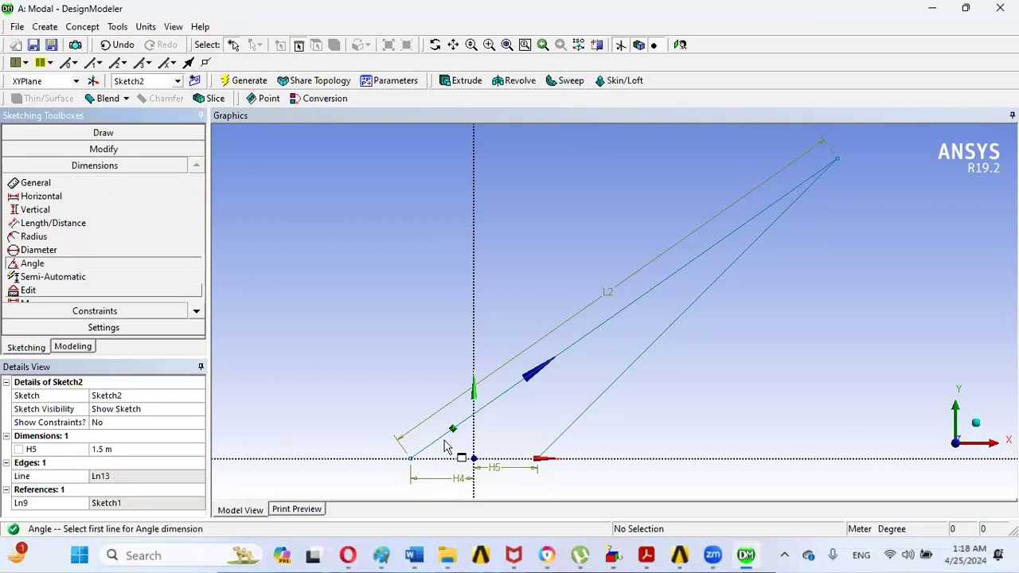
click(568, 433)
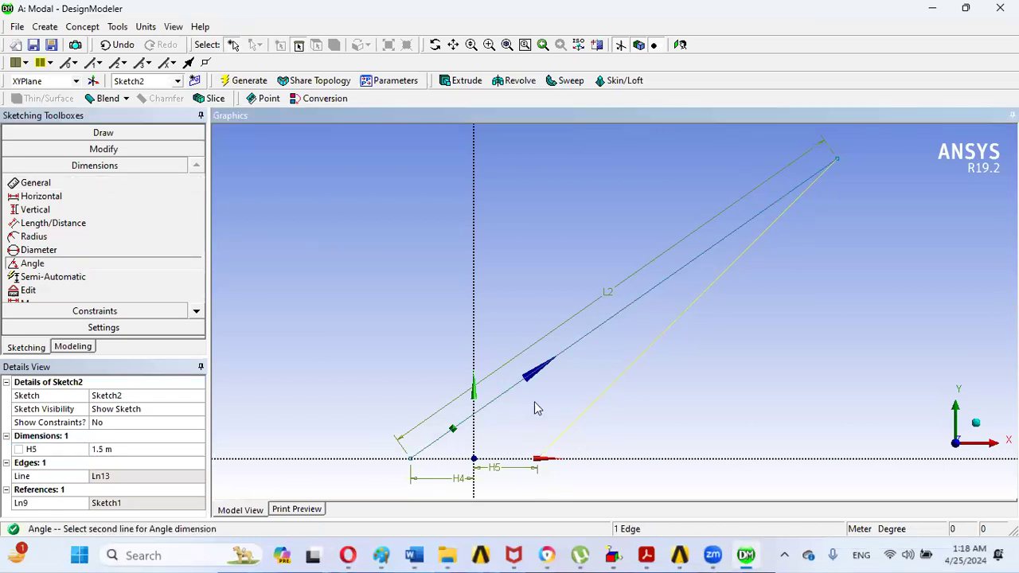
click(473, 342)
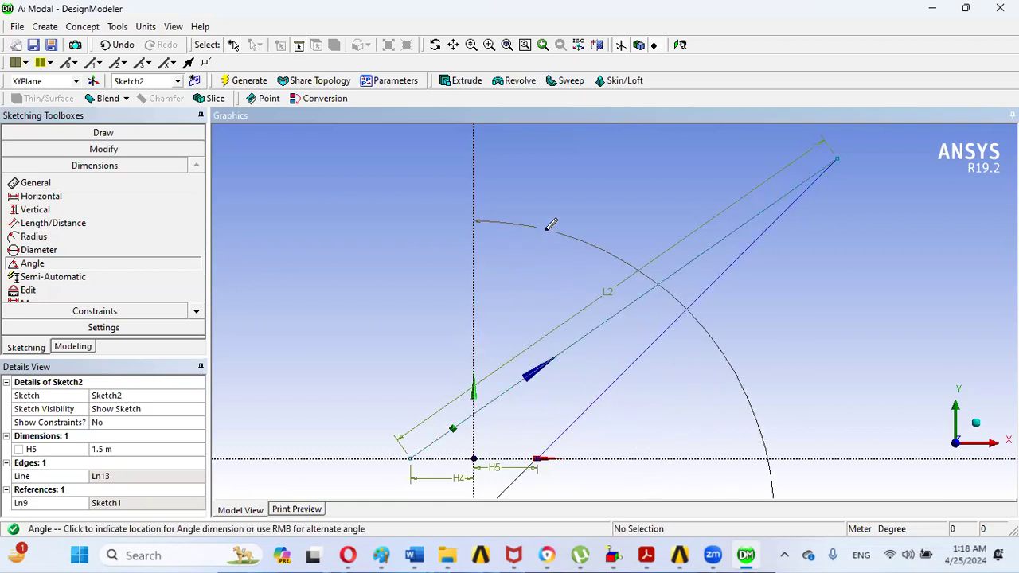
right_click(585, 171)
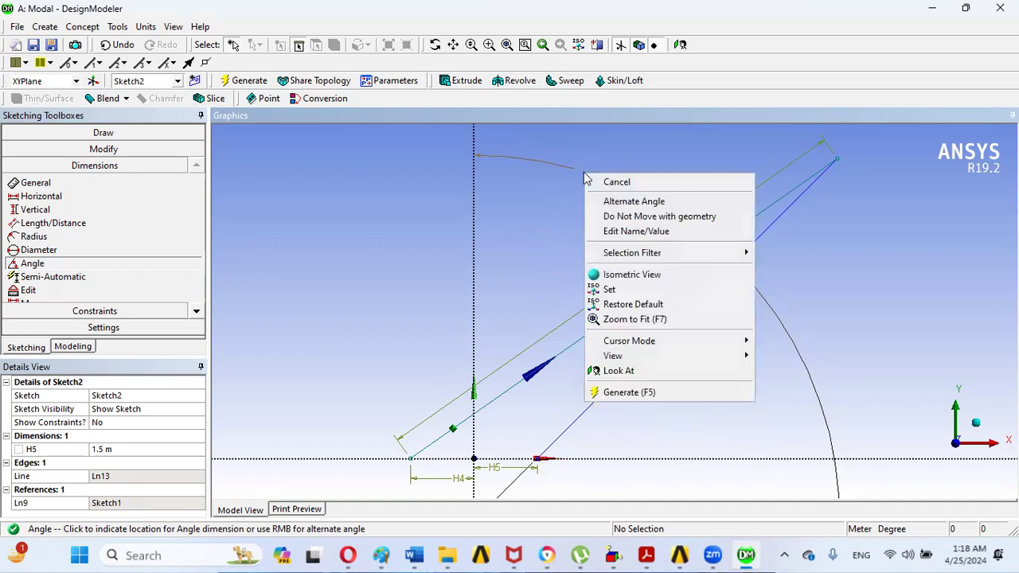
click(623, 198)
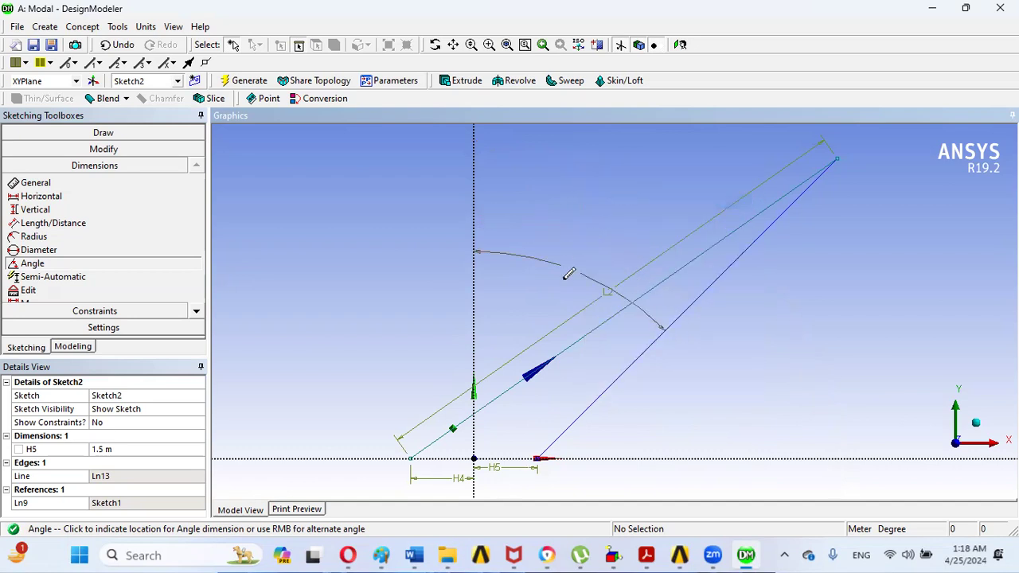
click(537, 345)
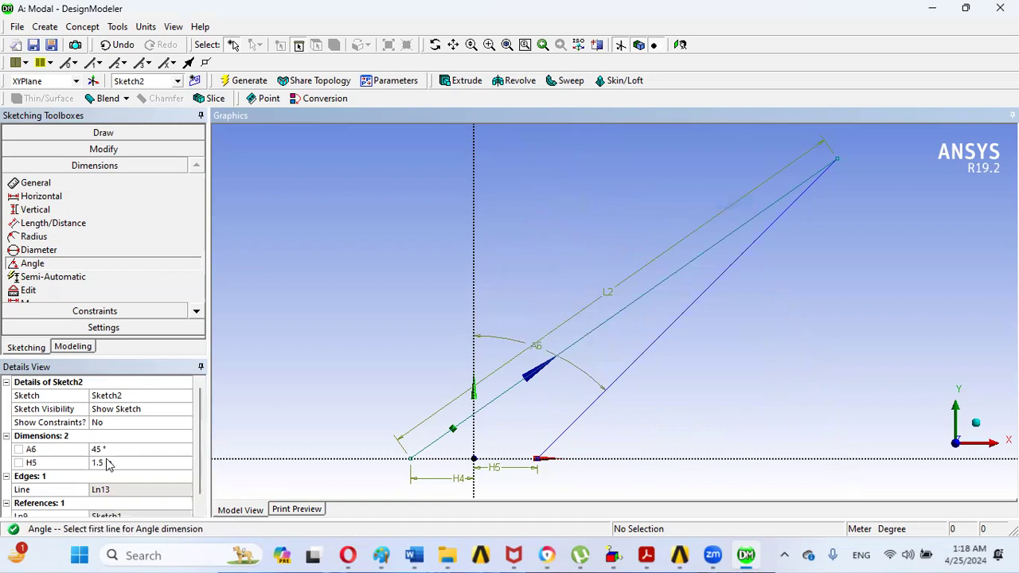
click(111, 451)
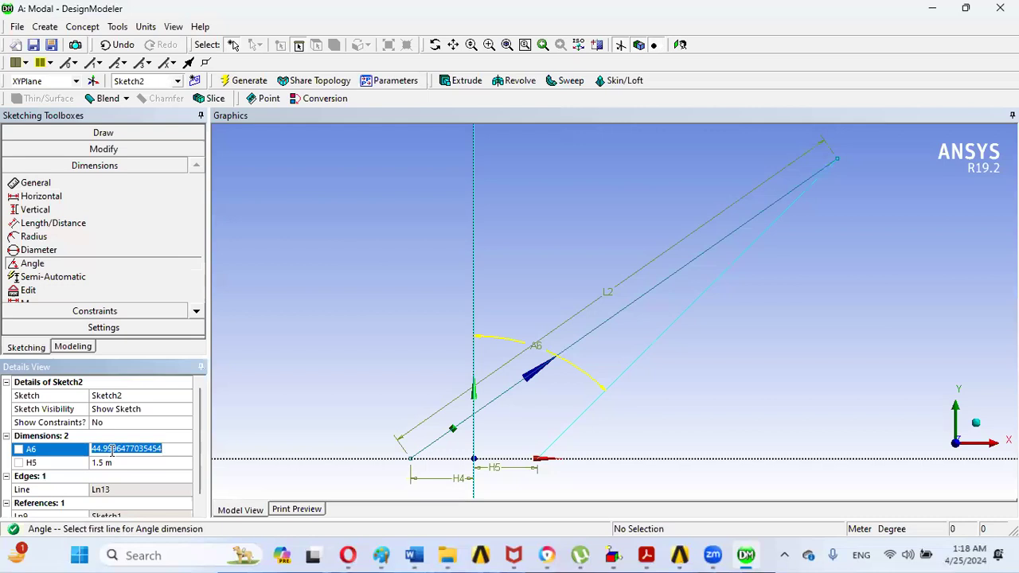
text(45)
key(Return)
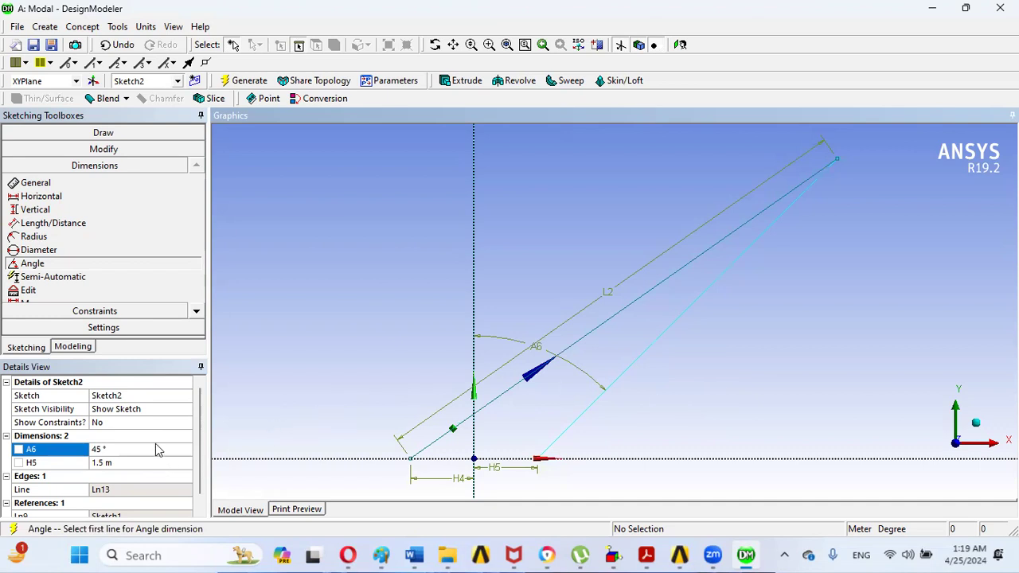
Create a line body from Sketch2 with the operation set to Add Frozen, and generate it
click(73, 347)
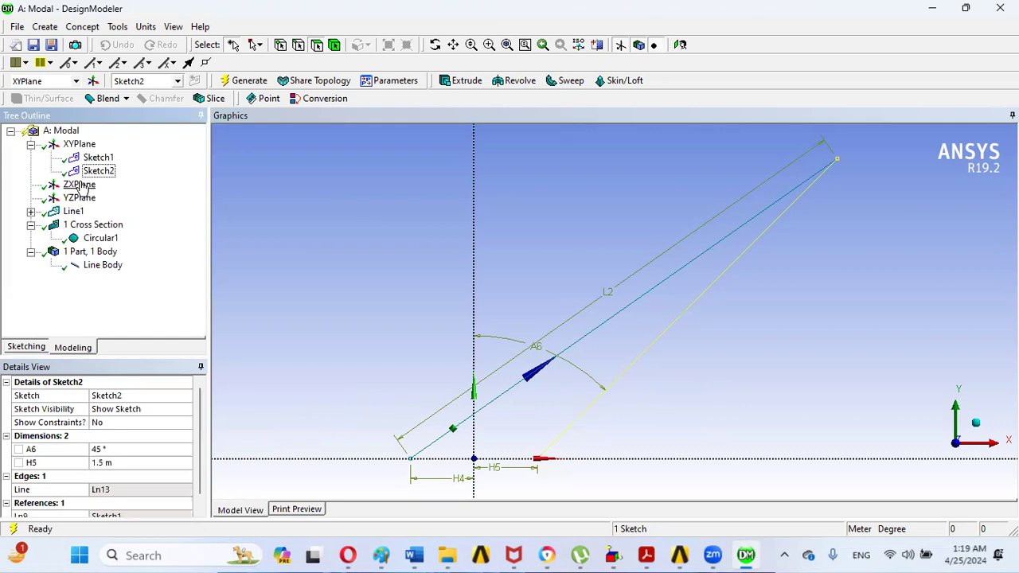
click(98, 170)
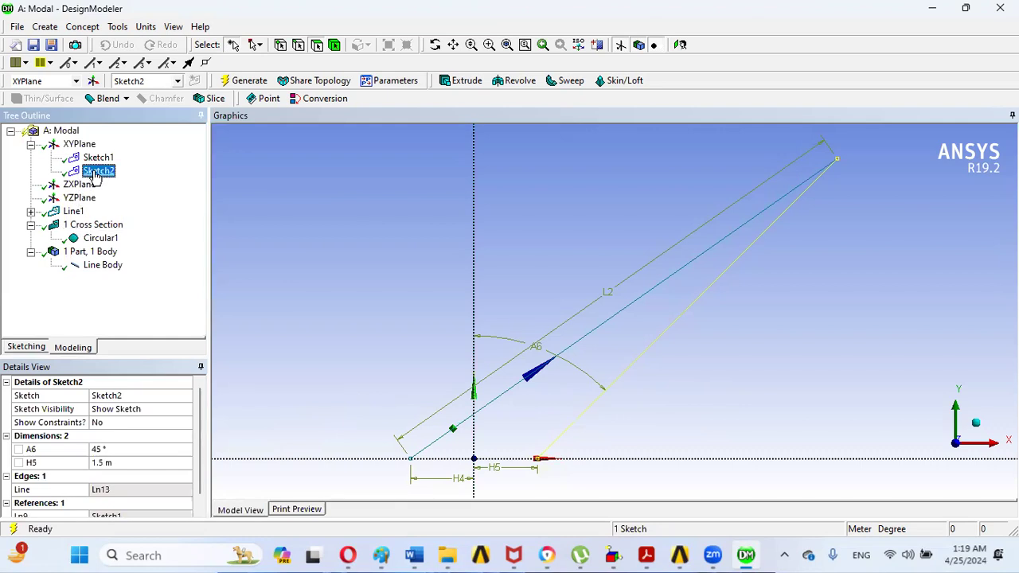
click(86, 27)
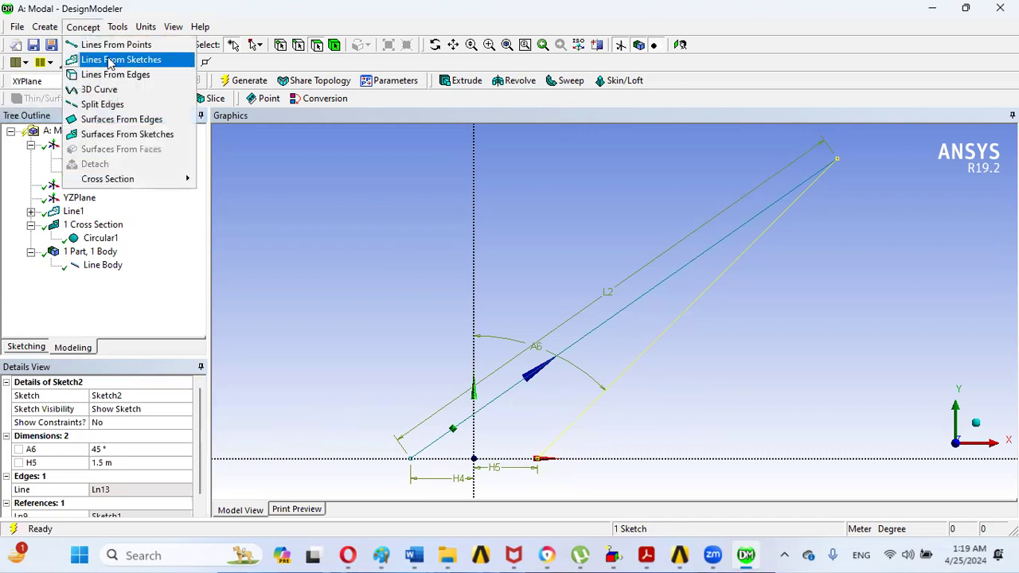
click(110, 60)
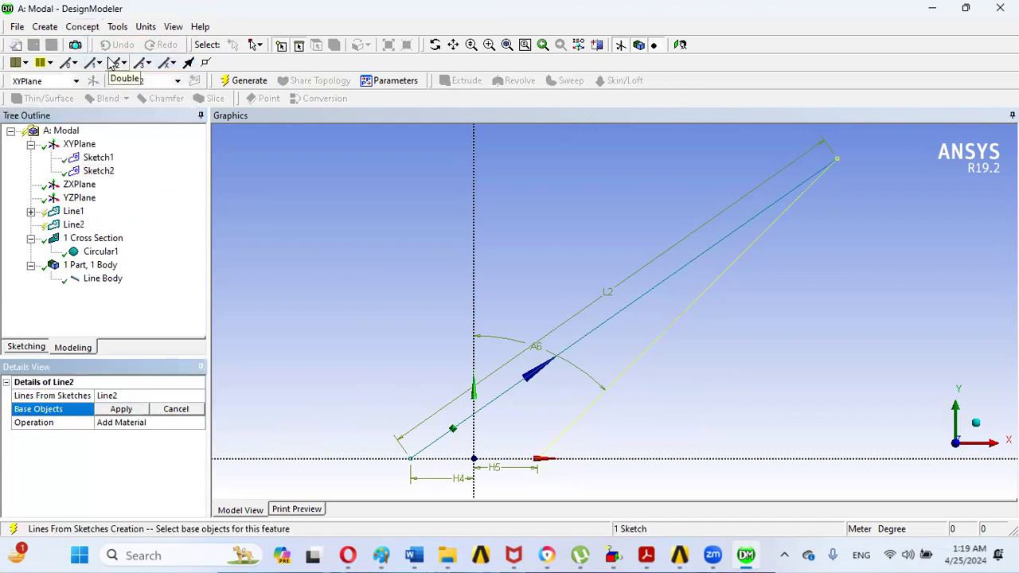
click(120, 412)
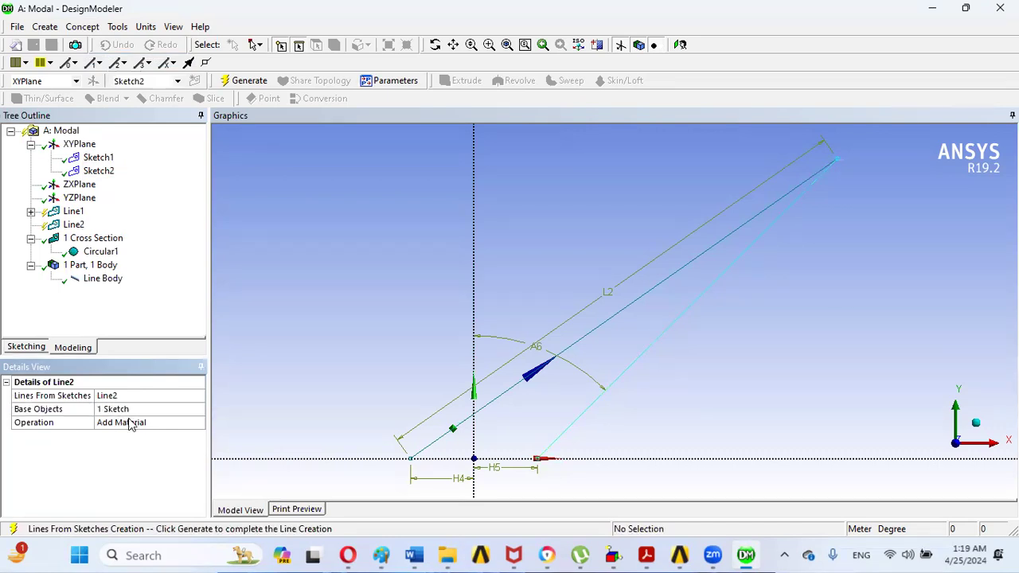
click(199, 422)
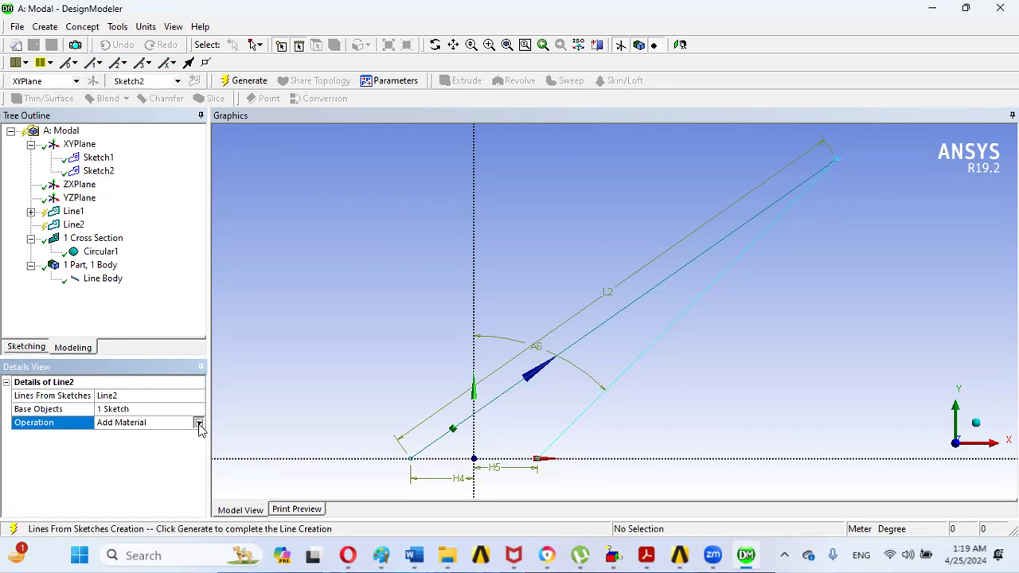
click(198, 422)
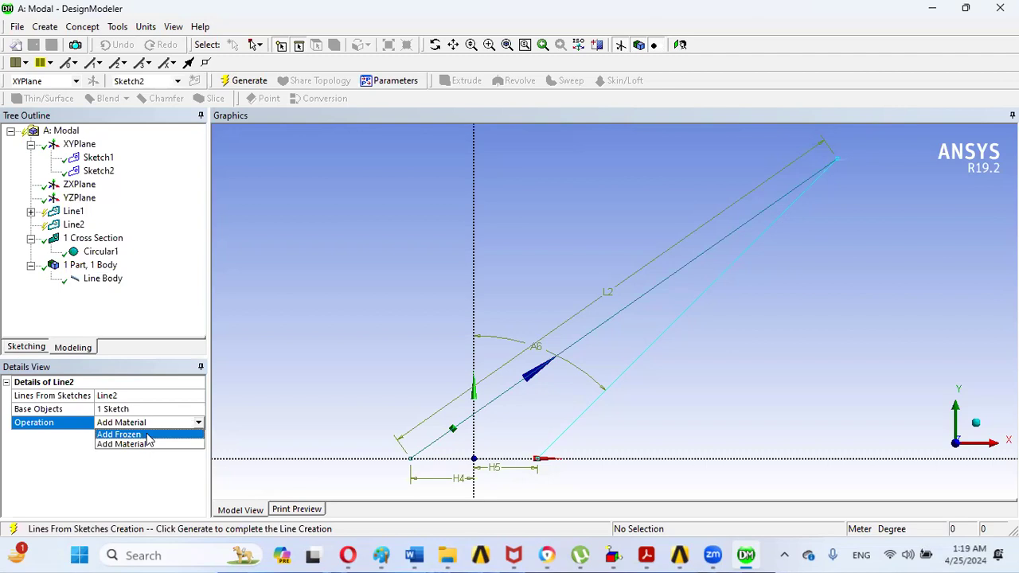
click(146, 434)
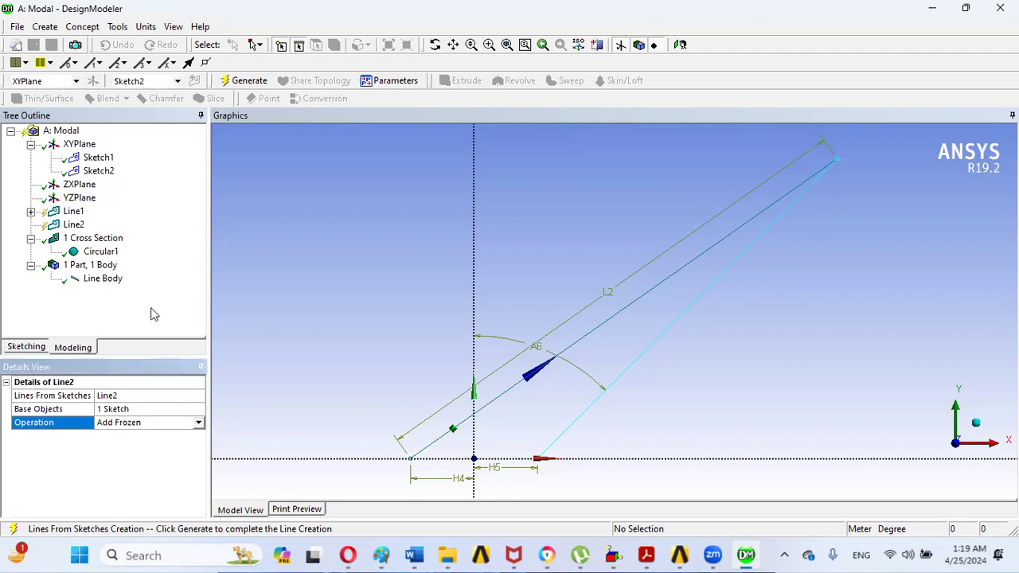
click(247, 87)
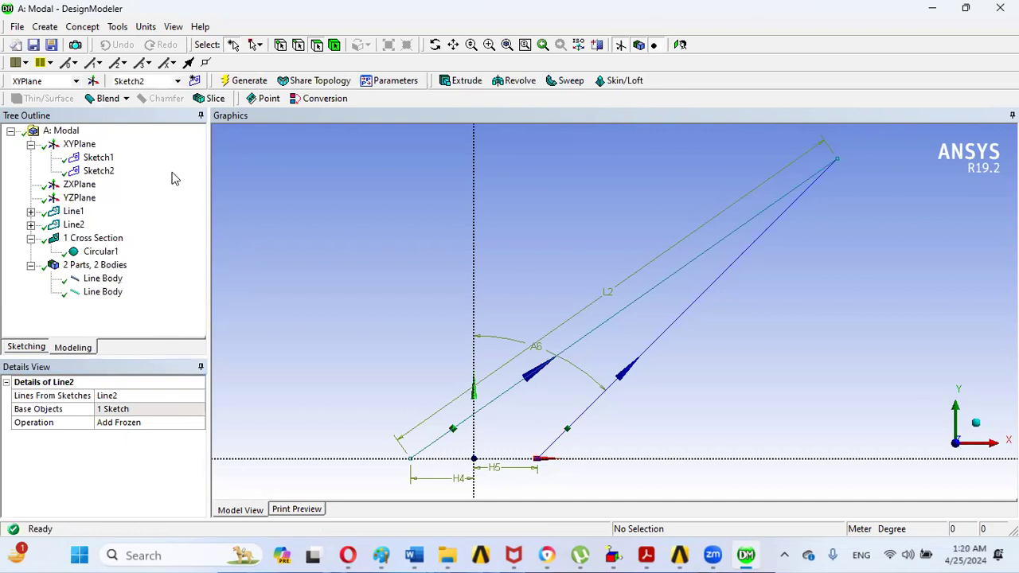
Review Example 1.8's problem statement in the PDF, then reopen Sketch2 in DesignModeler and dimension the boom line's length
click(647, 556)
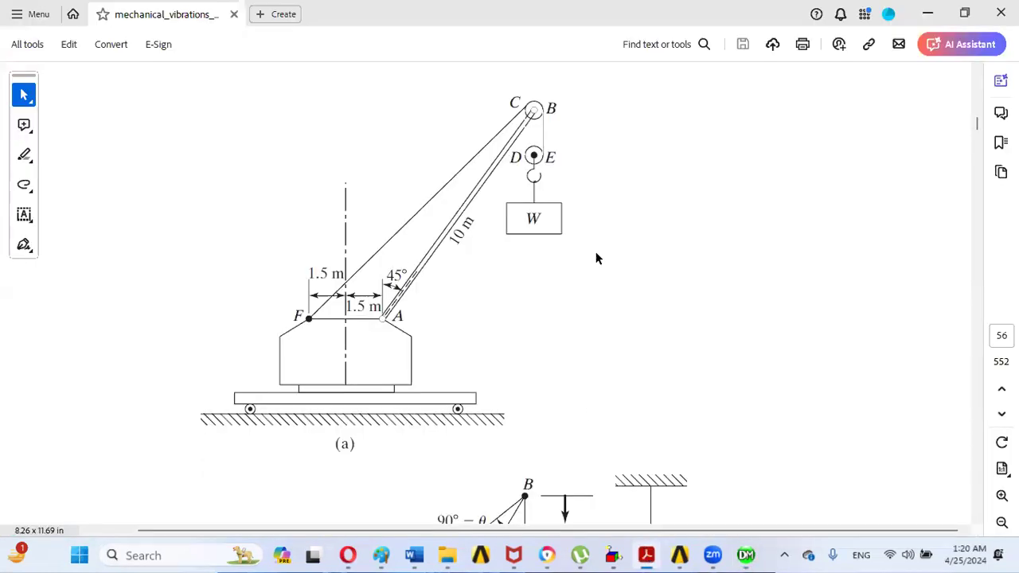
click(977, 72)
scroll(979, 76, up, 10)
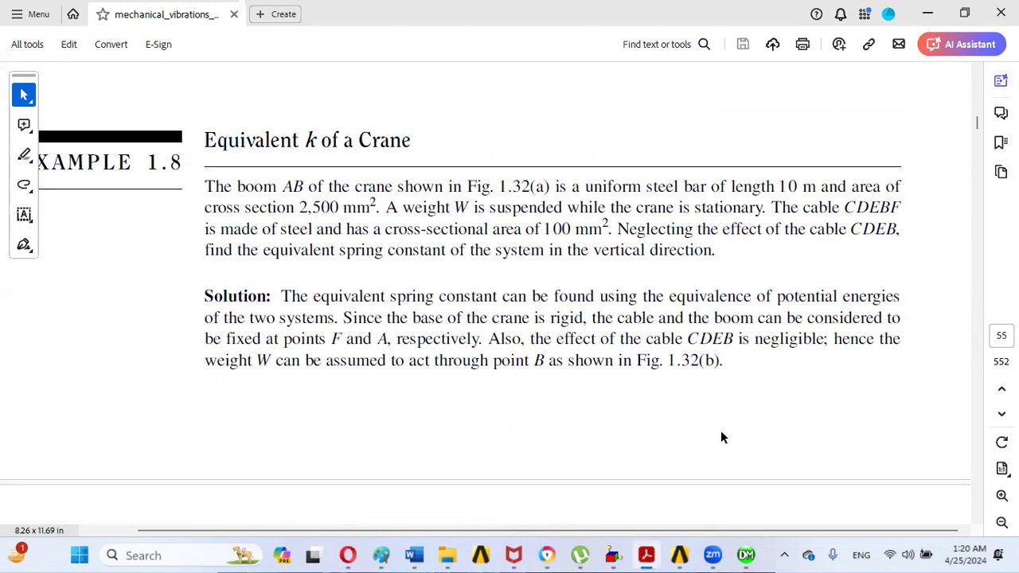
click(748, 554)
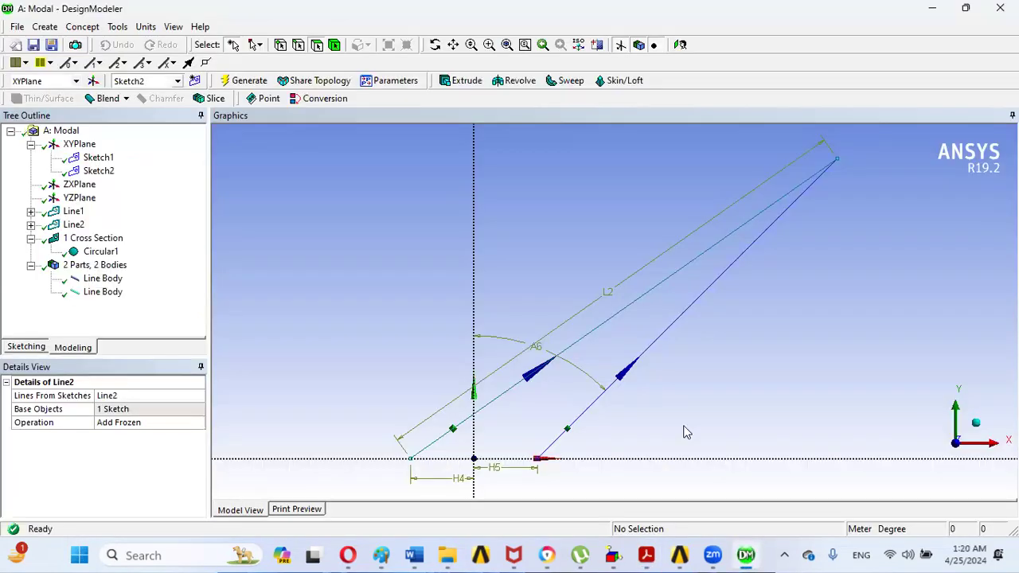
click(98, 170)
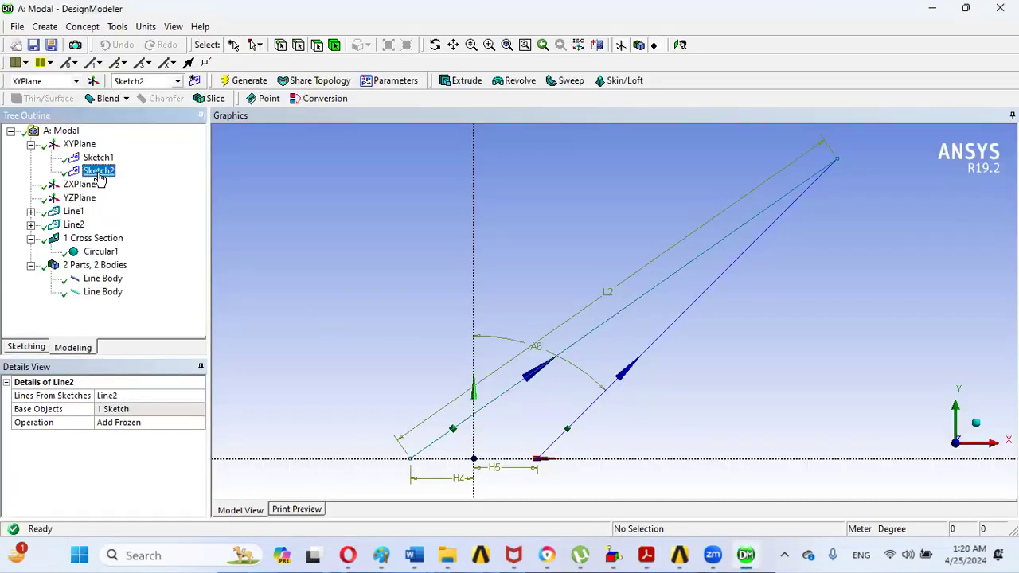
click(26, 348)
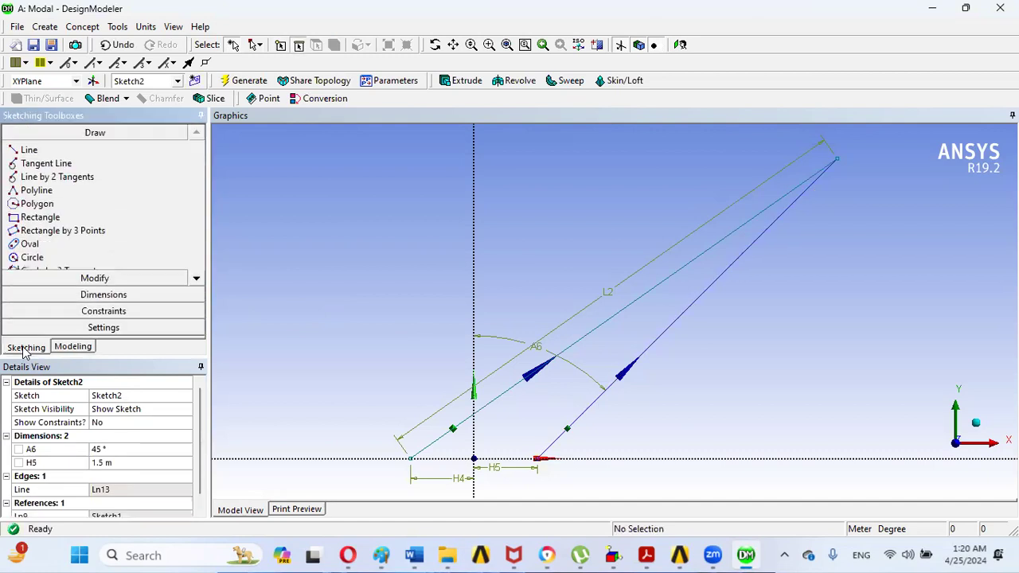
click(103, 294)
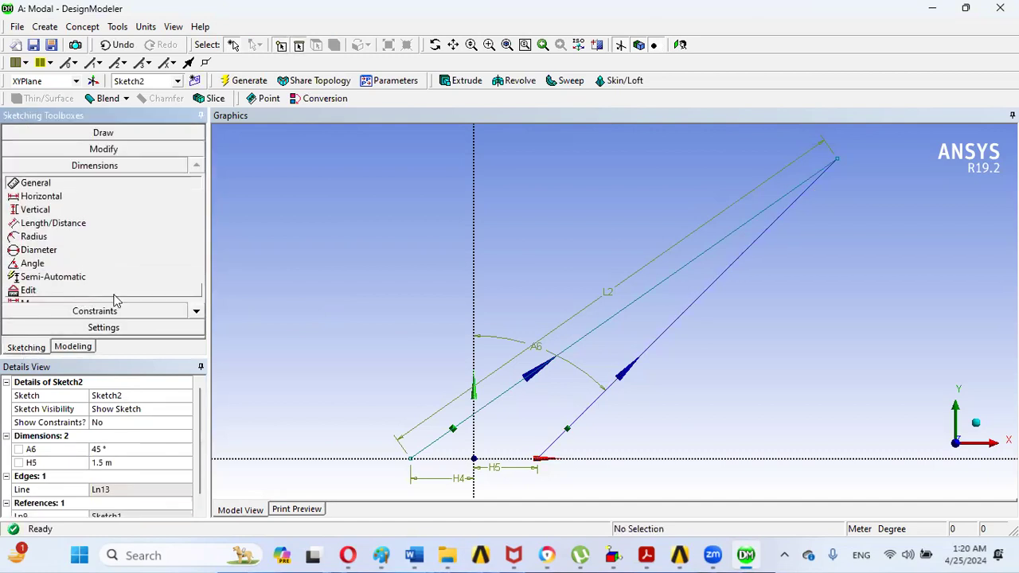
click(681, 332)
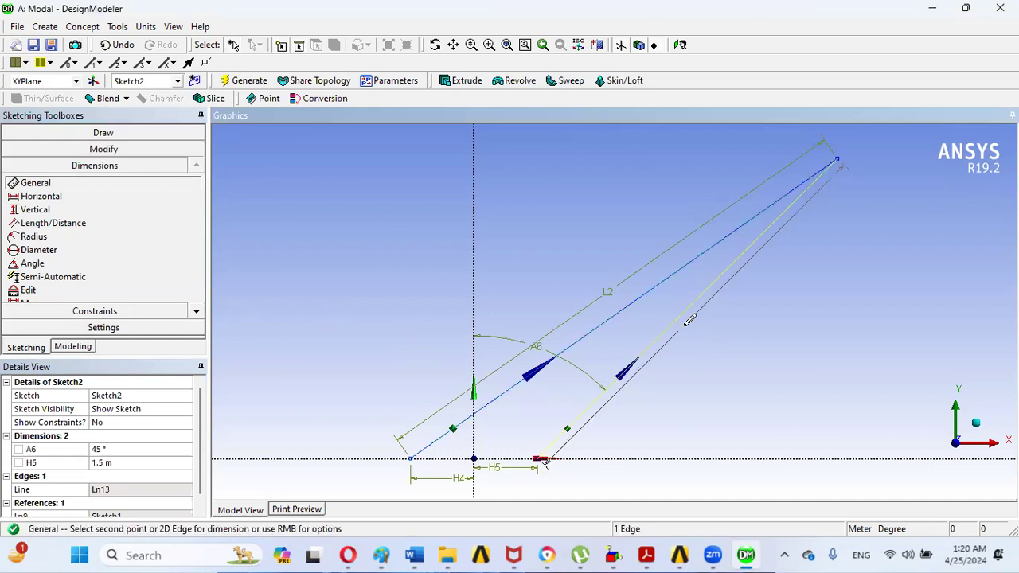
click(692, 334)
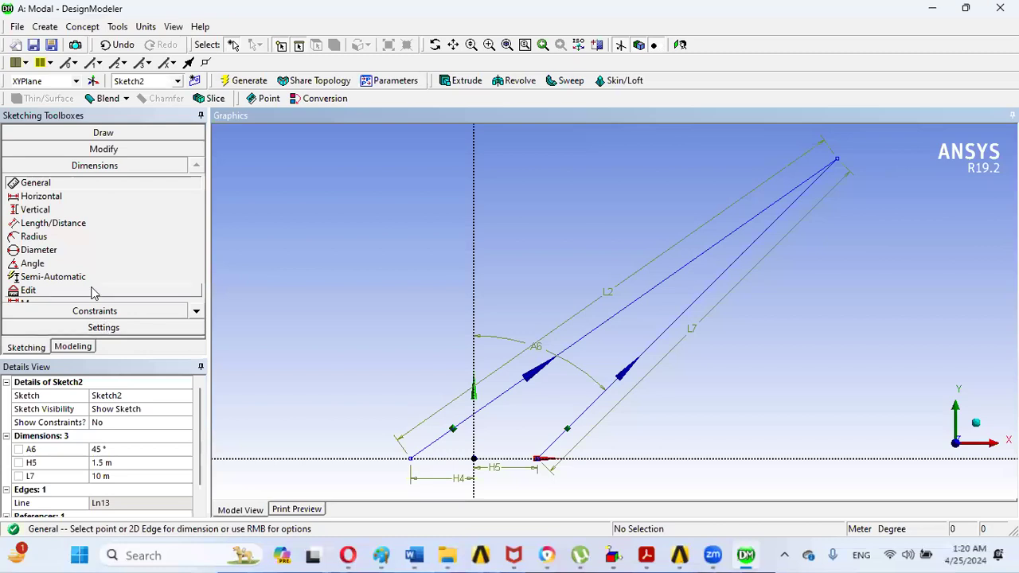
Add a second circular cross section, check the boom's area in the PDF, and set the section's radius to 0.02821 m
click(73, 347)
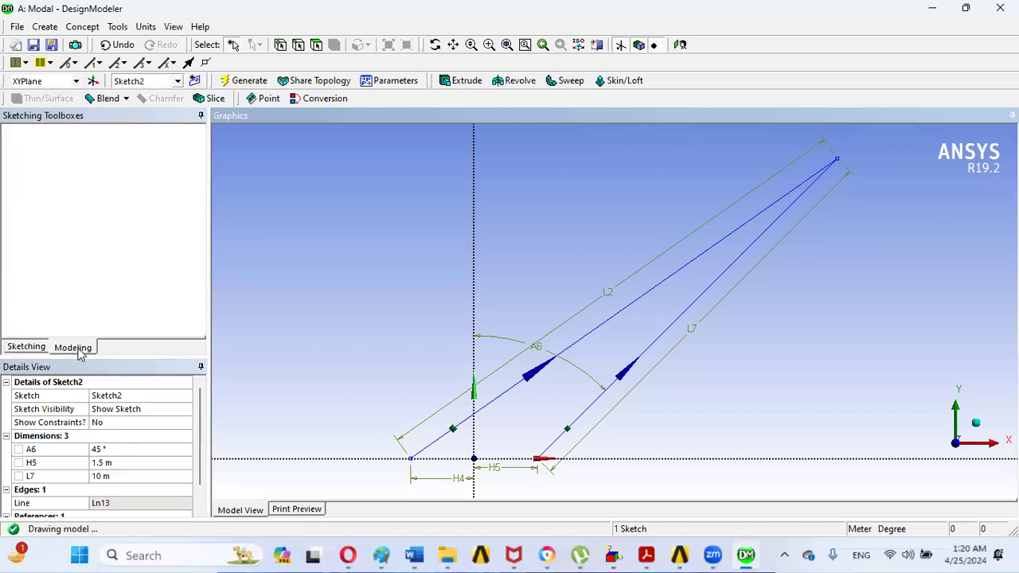
click(83, 26)
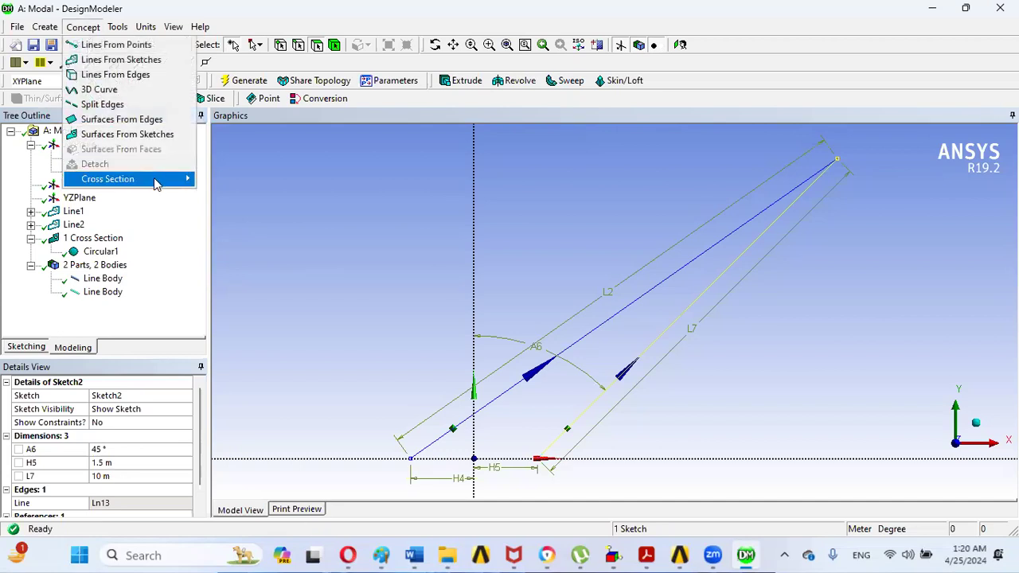
mouse_move(156, 179)
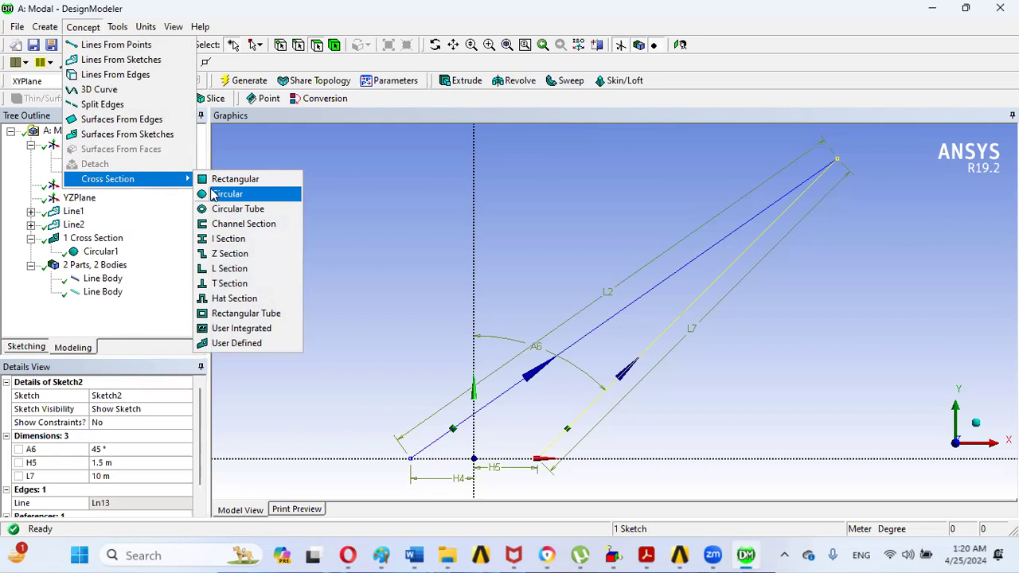
click(213, 195)
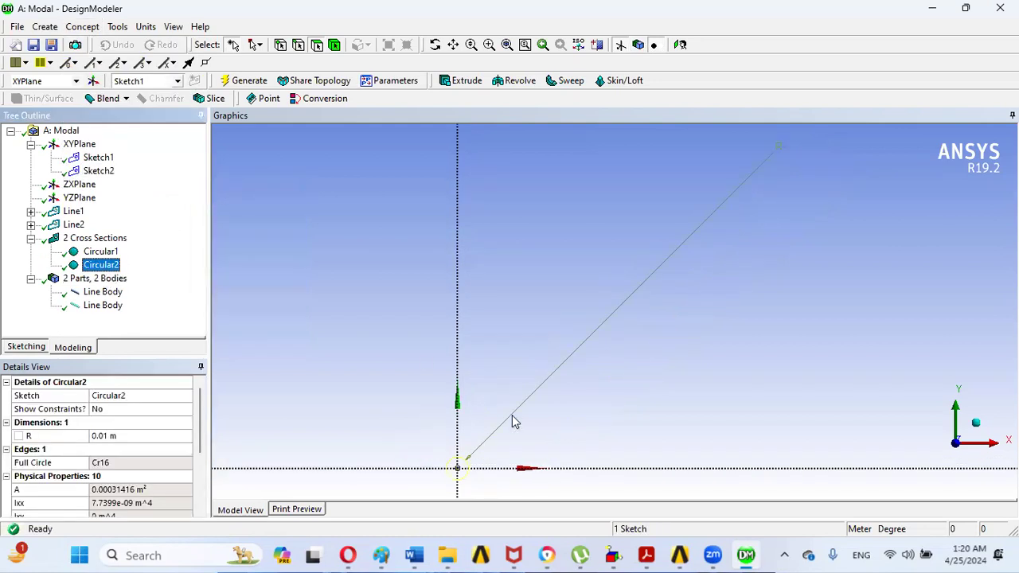
click(648, 555)
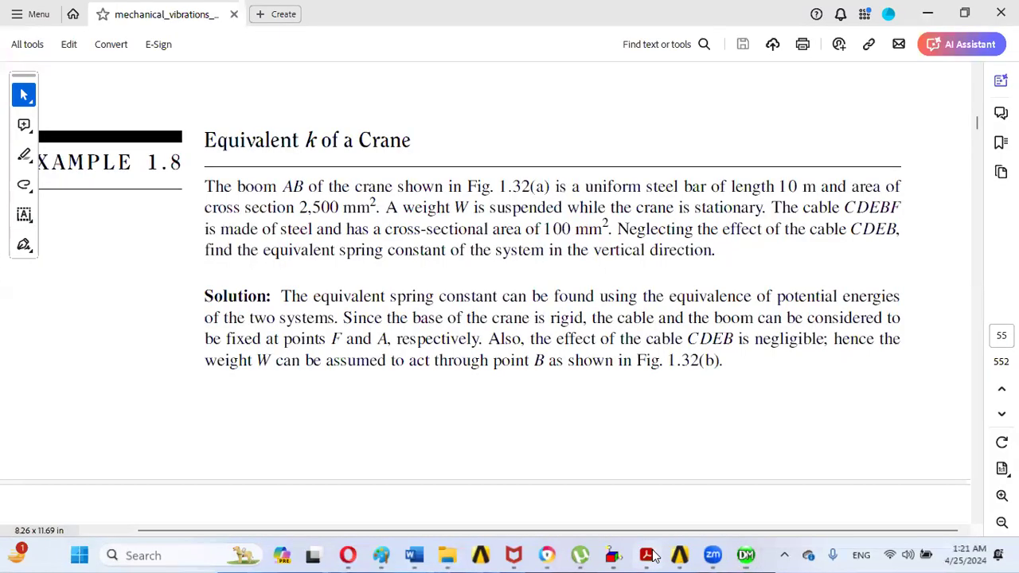
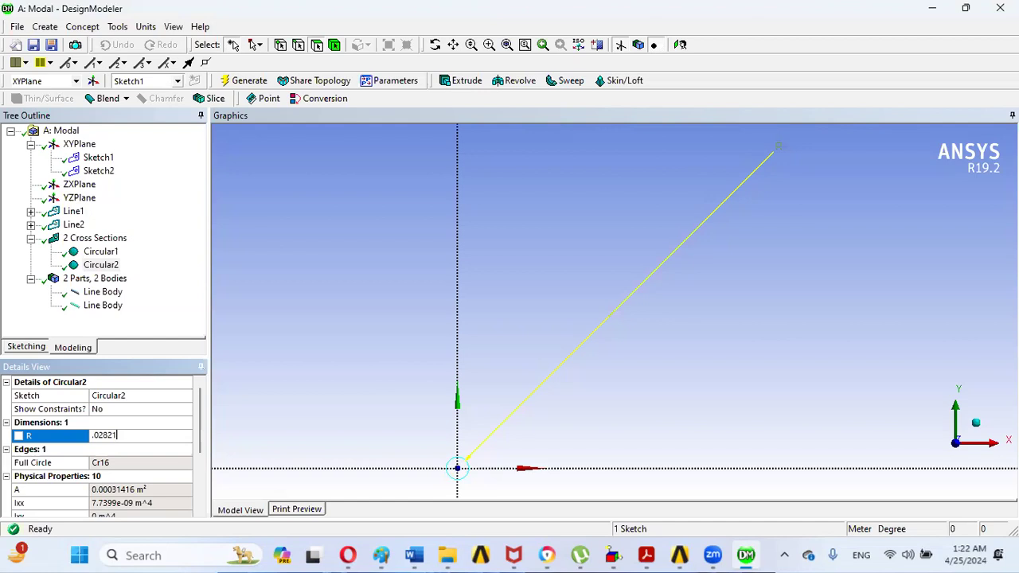
key(Return)
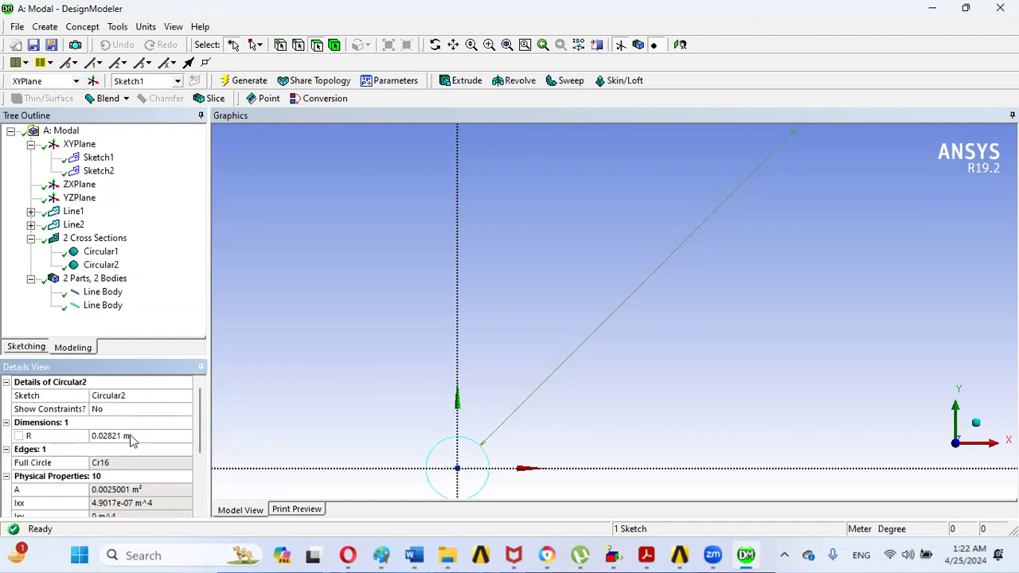
Assign the Circular2 cross section to the second line body, the crane's boom
click(102, 307)
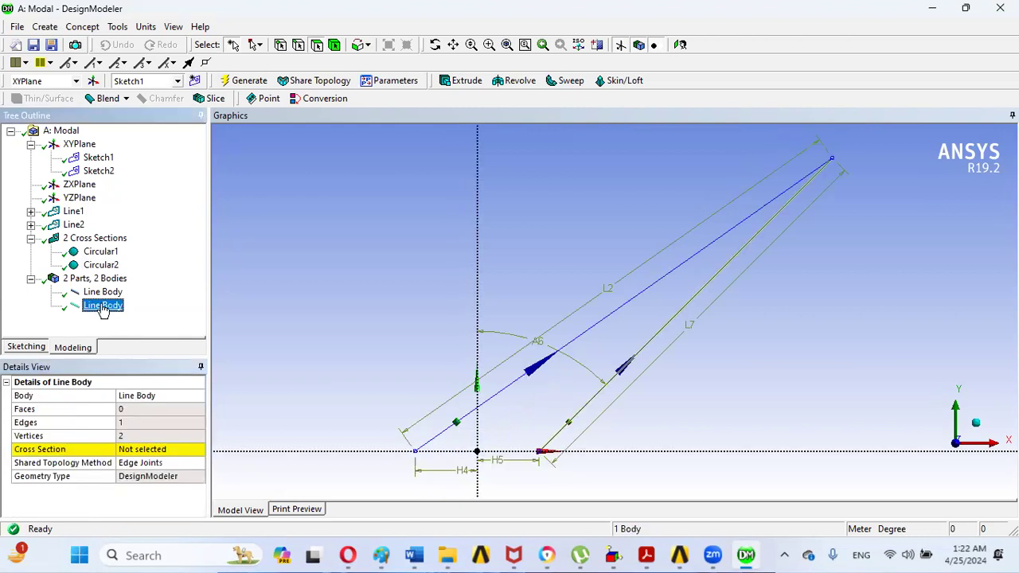
click(200, 451)
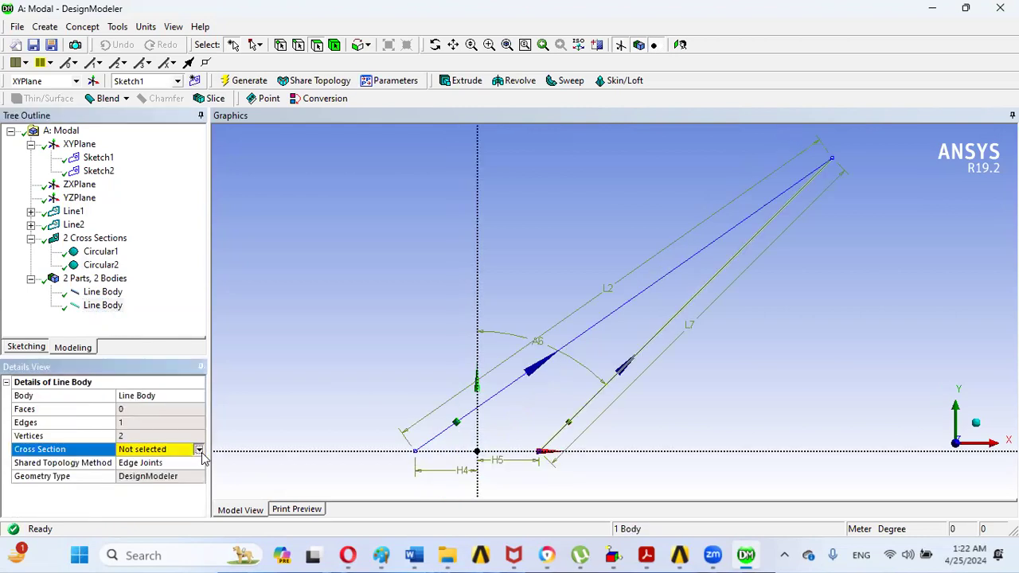
click(200, 451)
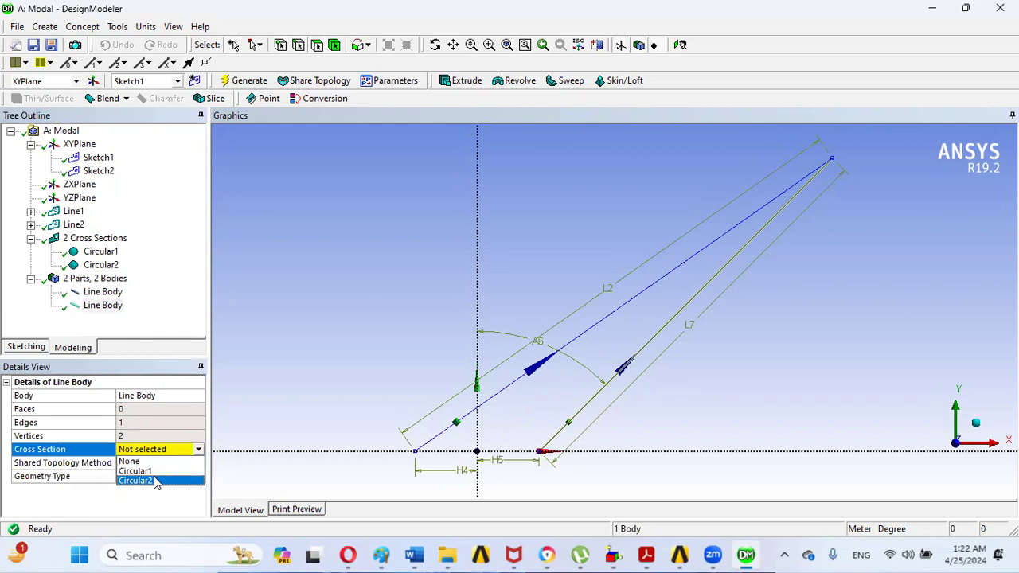
click(157, 481)
click(185, 290)
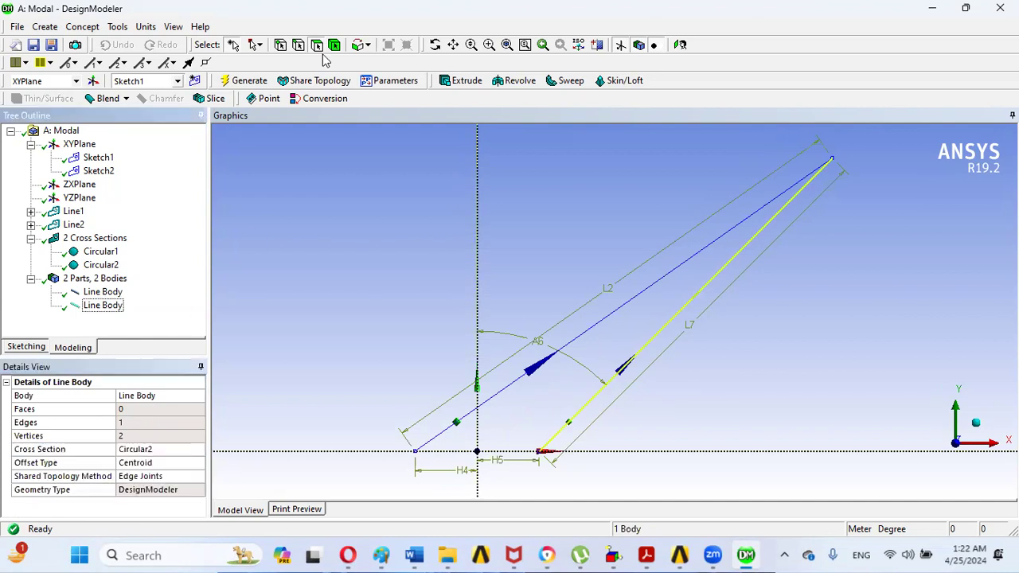
Display the cross section solids, hide the plane axes, and inspect the joined tip of boom and cable in an isometric view
click(173, 27)
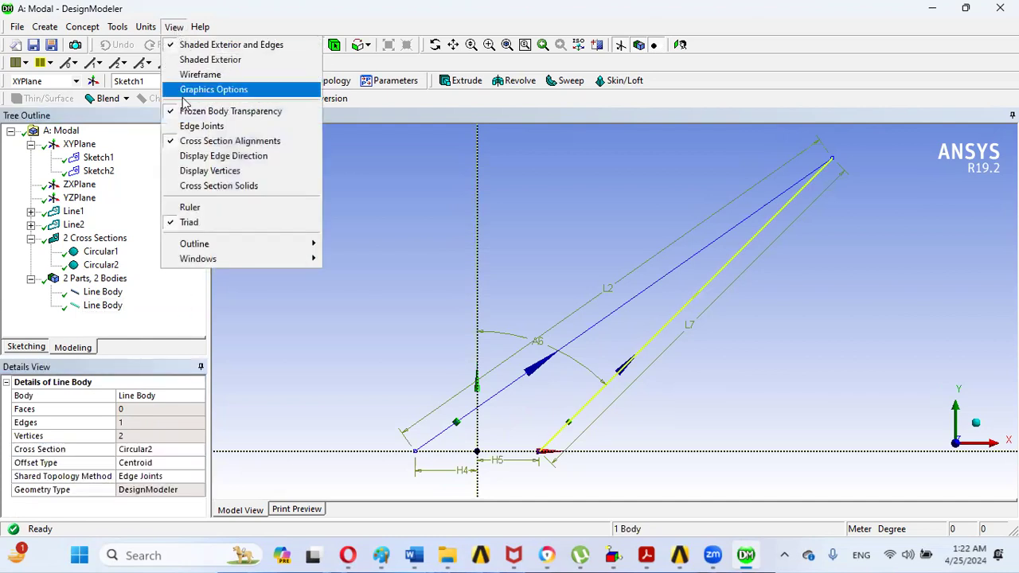
click(223, 186)
click(354, 245)
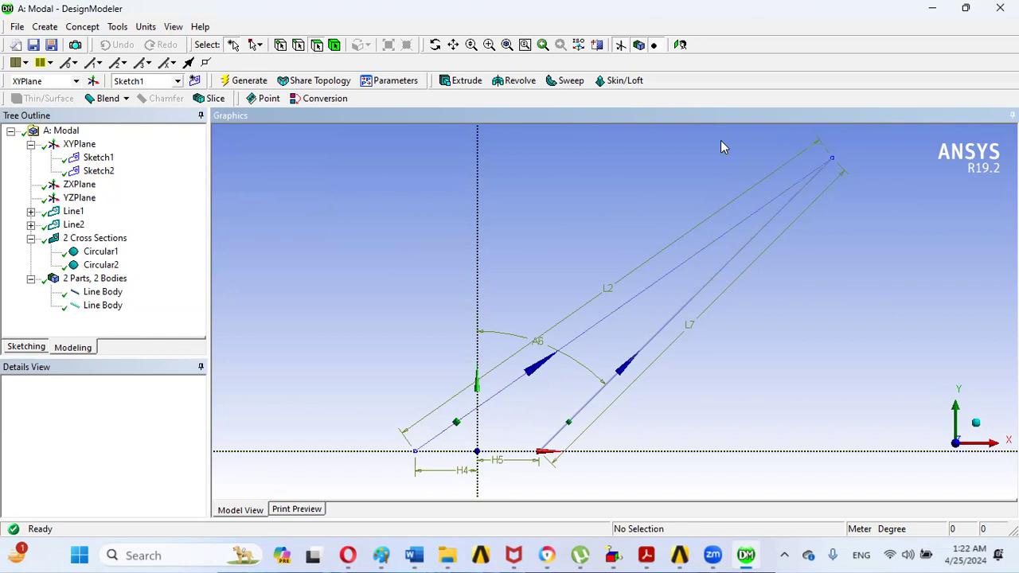
click(975, 422)
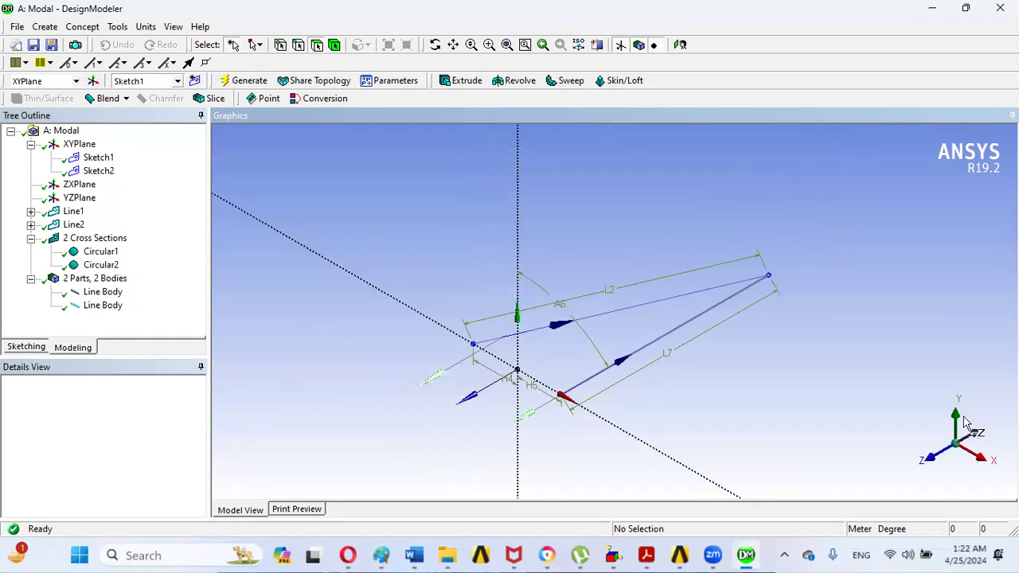
click(620, 45)
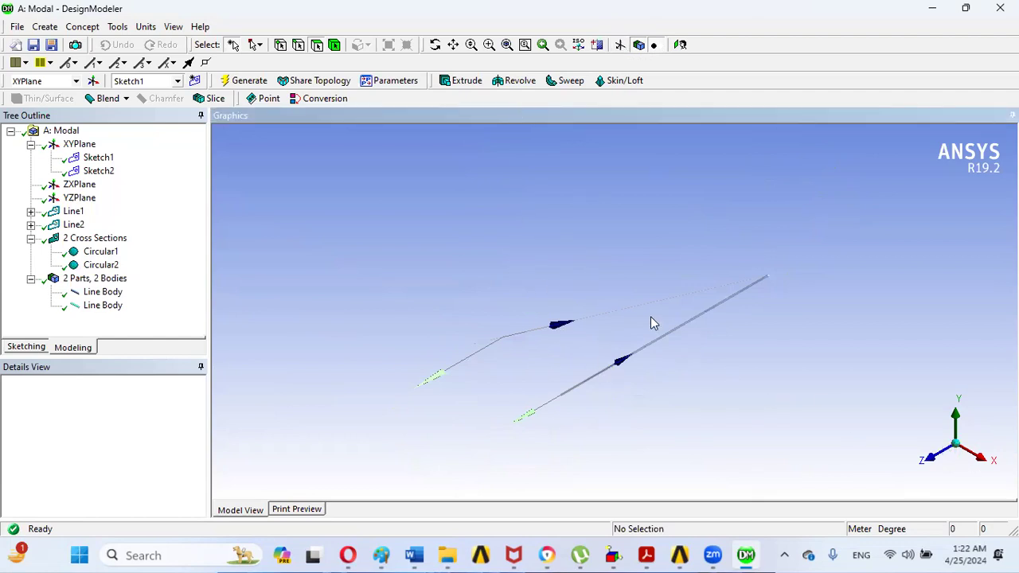
click(490, 45)
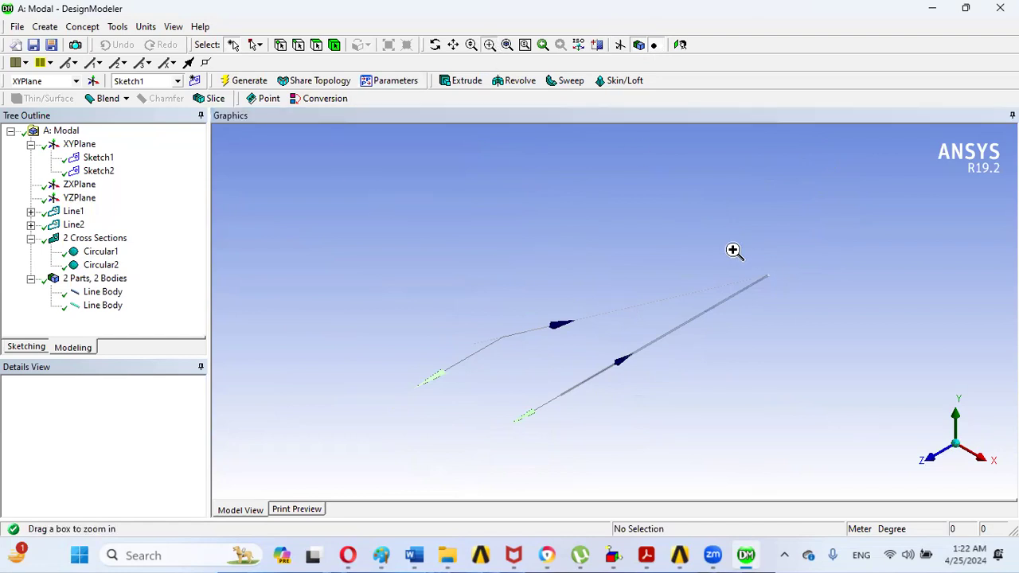
drag(738, 257, 776, 287)
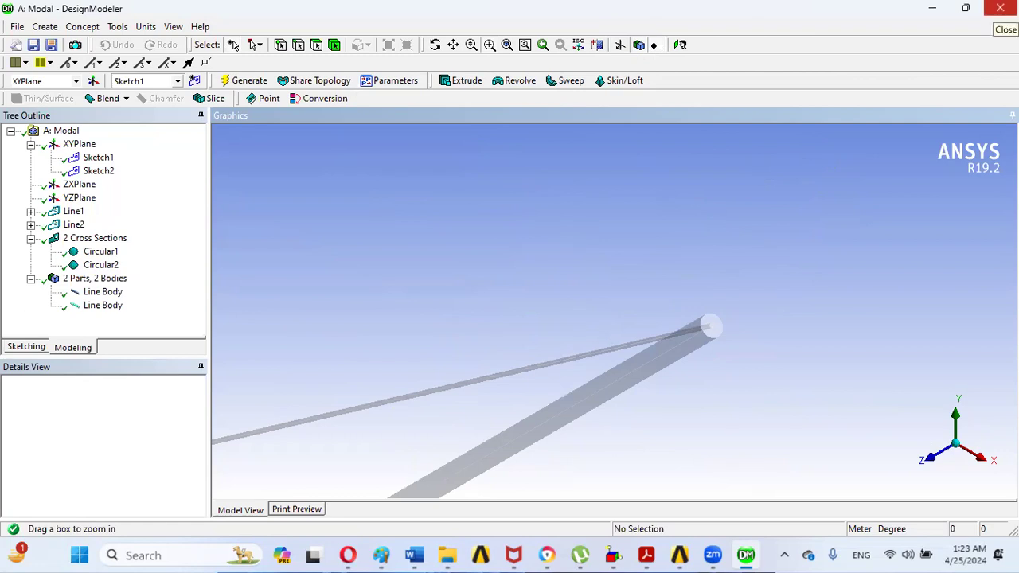
Check the cable line body's details against Example 1.8's problem statement in the PDF
click(101, 292)
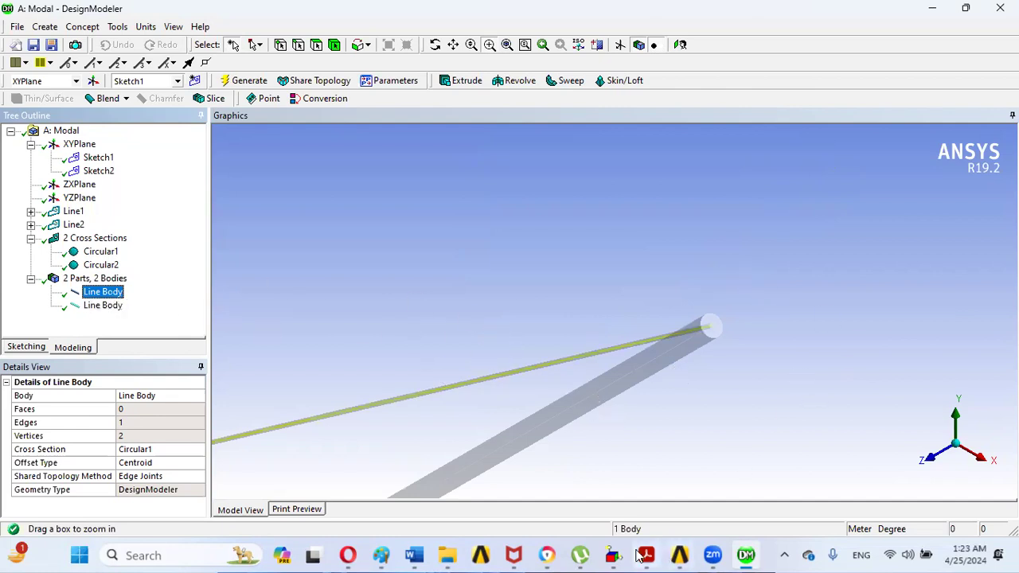
mouse_move(641, 557)
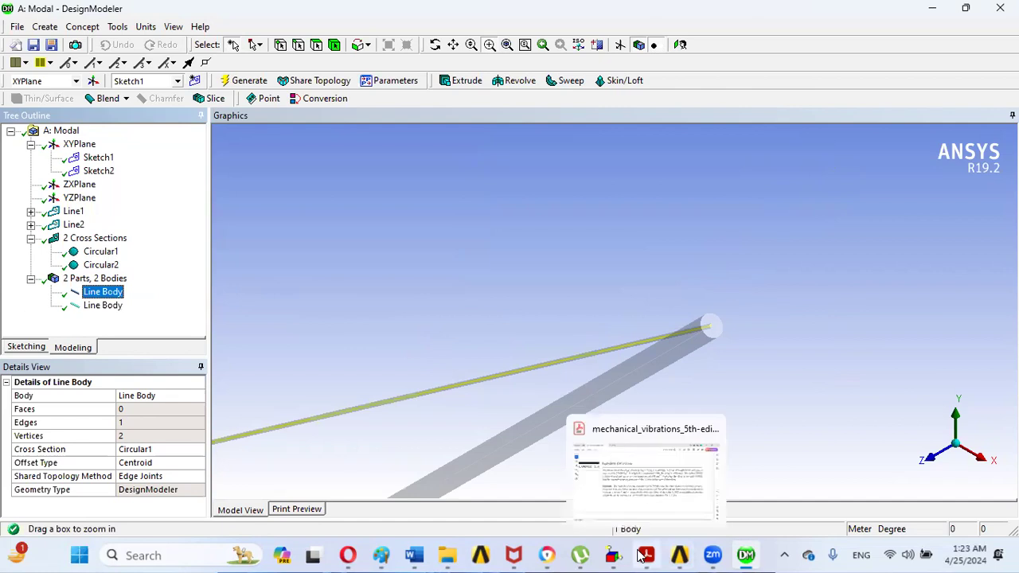
click(742, 555)
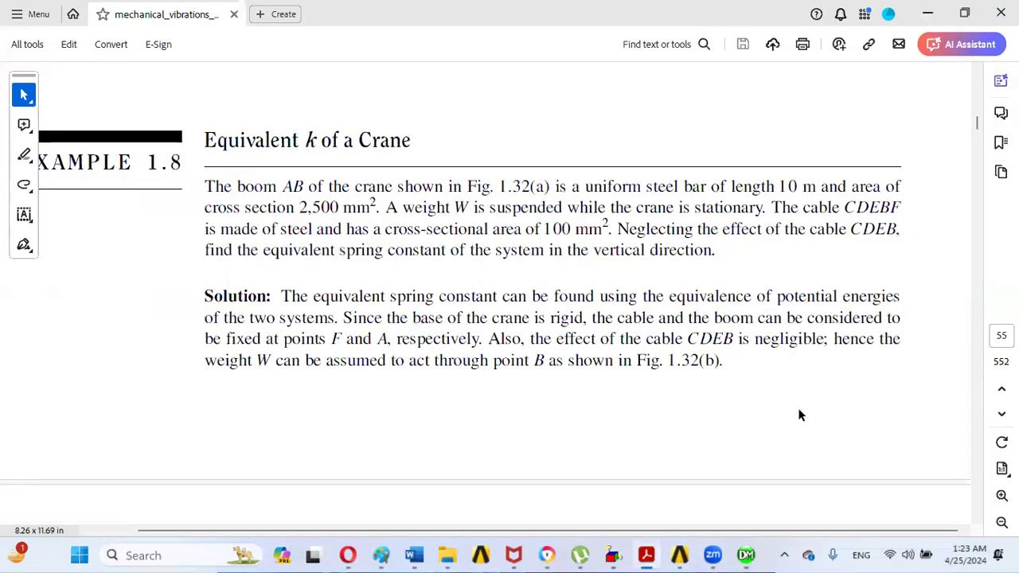
Switch to Workbench, open the Modal system's Model in Mechanical, and dock the Messages window
click(679, 556)
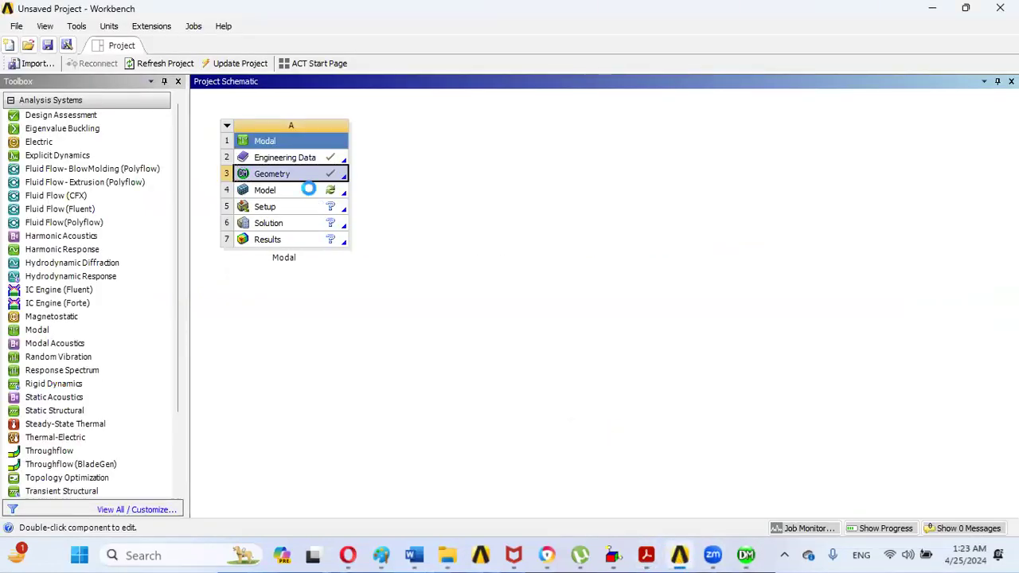
double_click(309, 191)
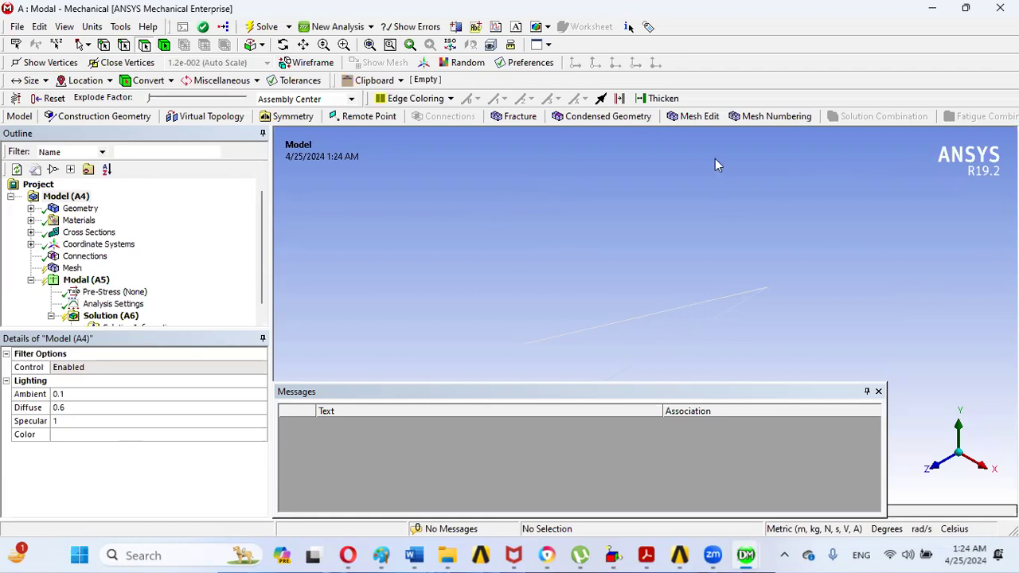
double_click(533, 391)
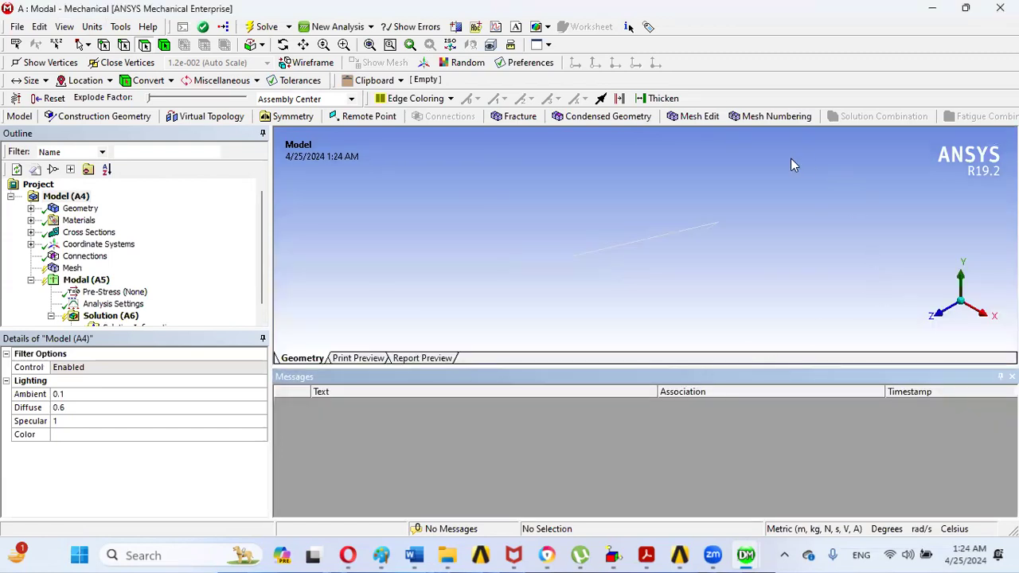
Turn on Cross Section Solids (Geometry) in Mechanical and view the shaded crane along the Z axis
click(71, 29)
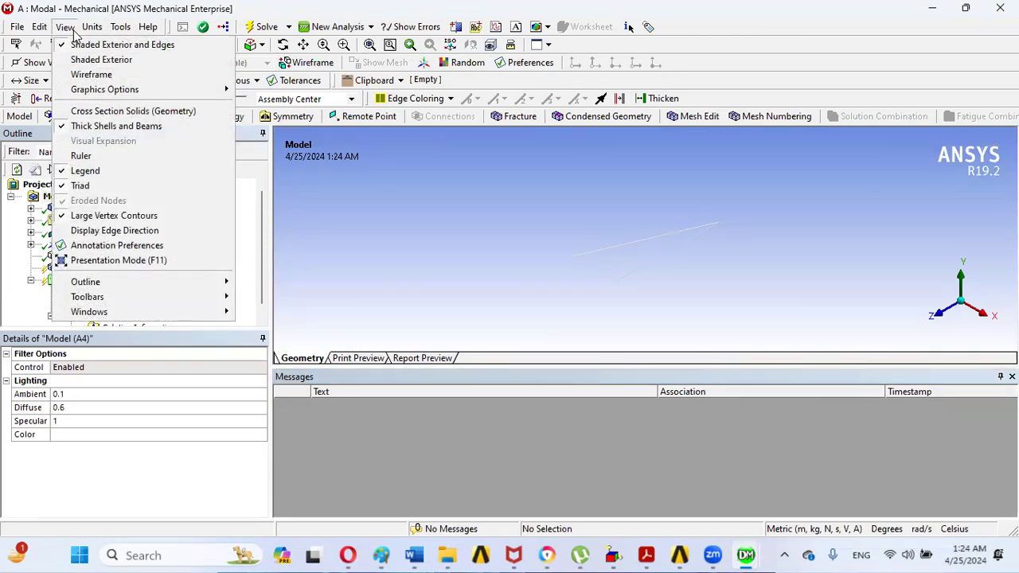
click(137, 112)
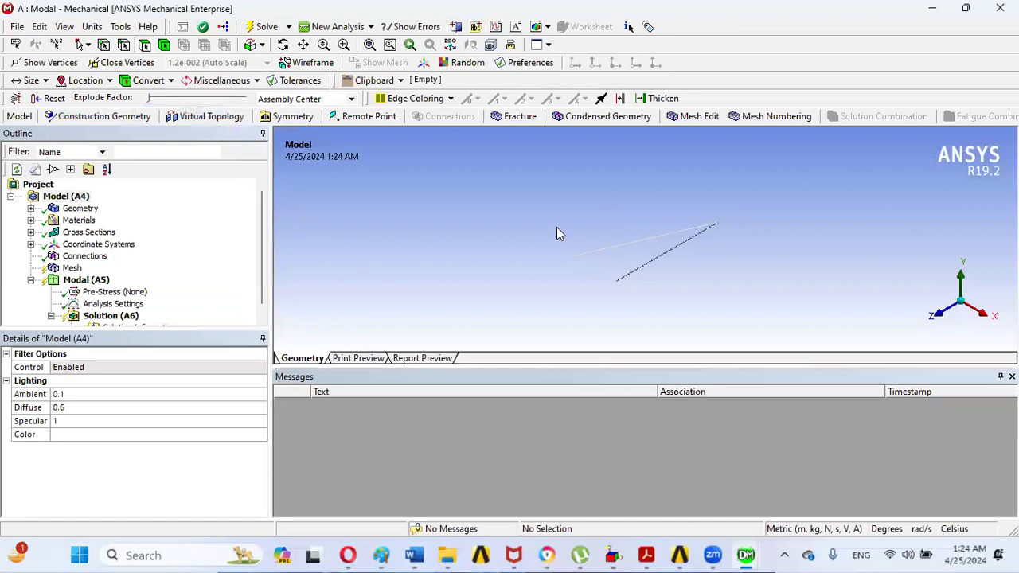
click(939, 319)
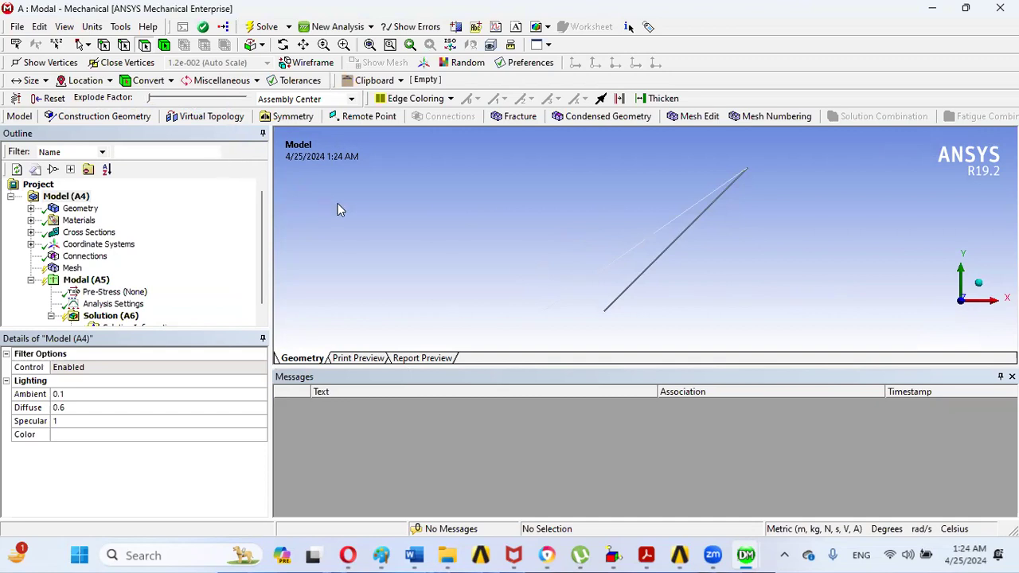
click(306, 64)
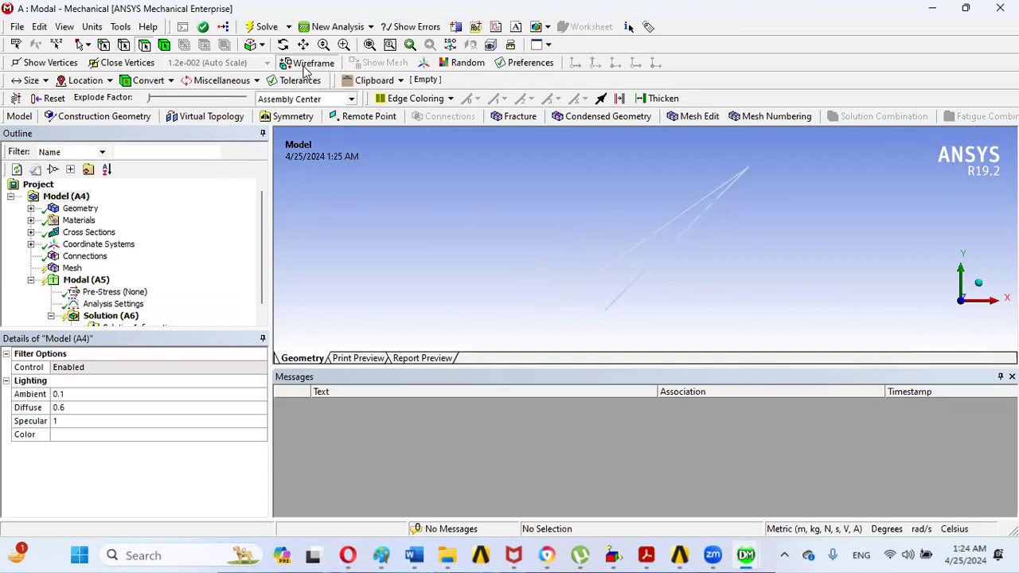
click(307, 67)
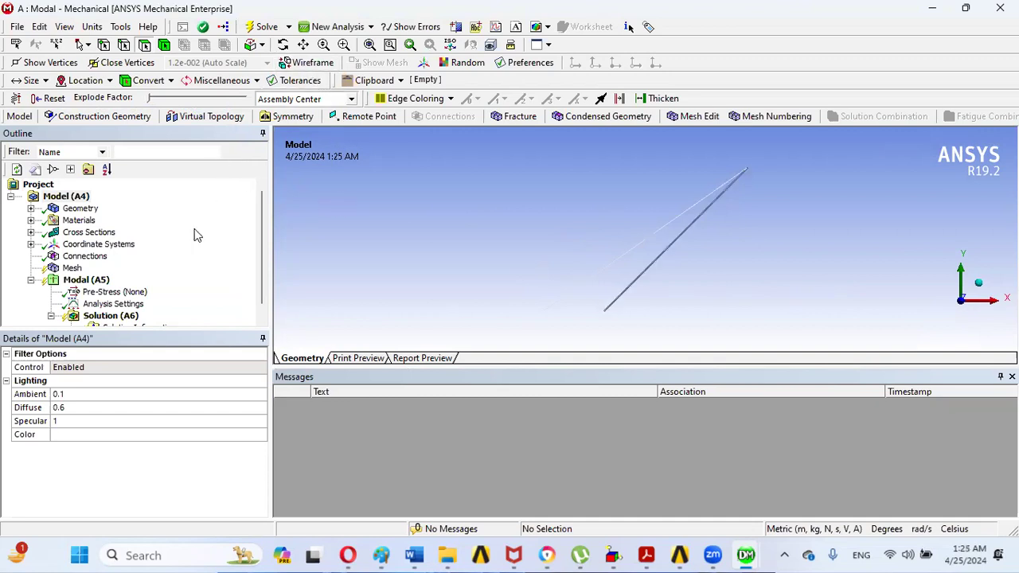
Examine the material assignment, length and cross section properties of both the cable and boom line bodies
click(31, 208)
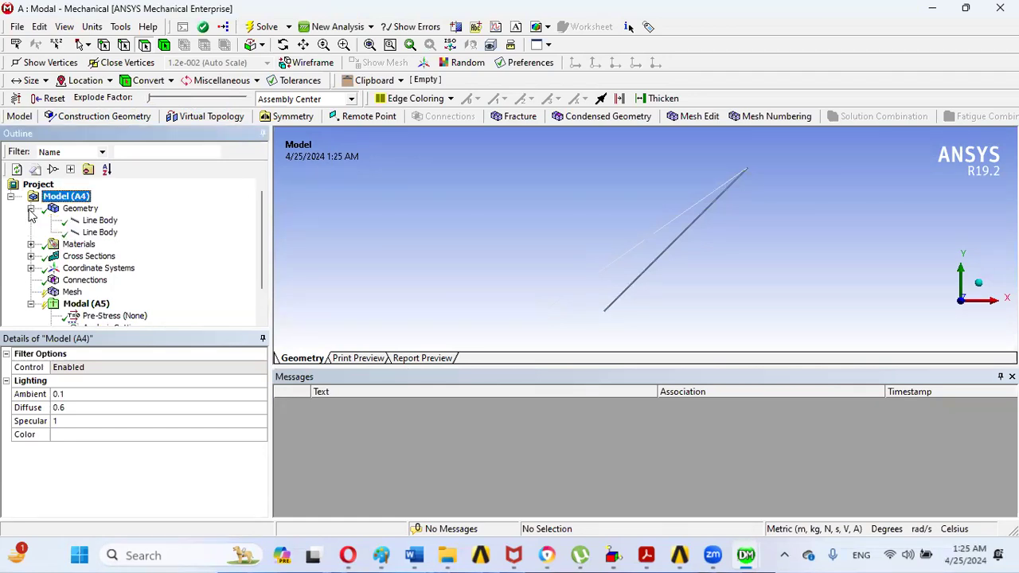
click(92, 222)
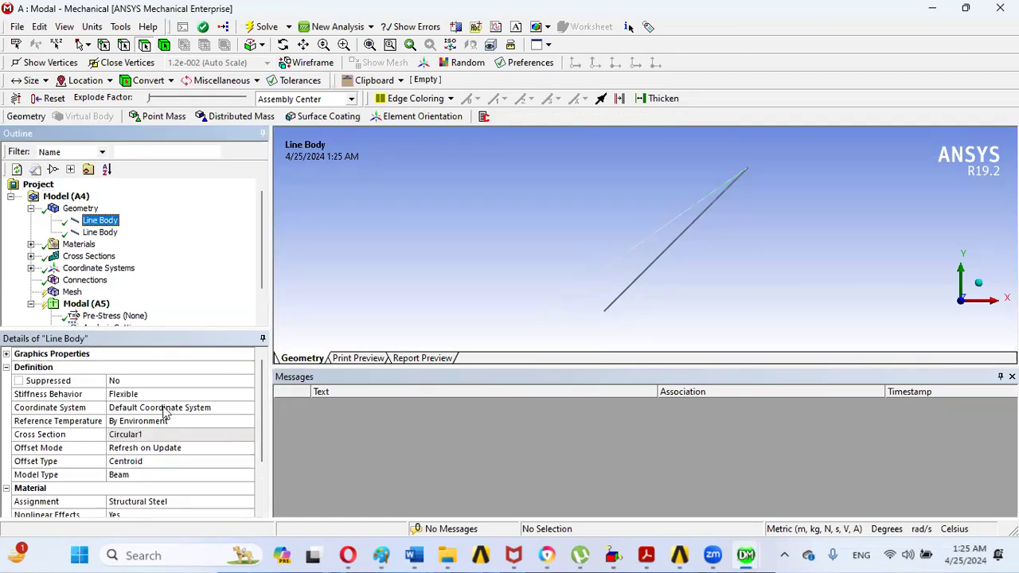
drag(260, 385, 253, 446)
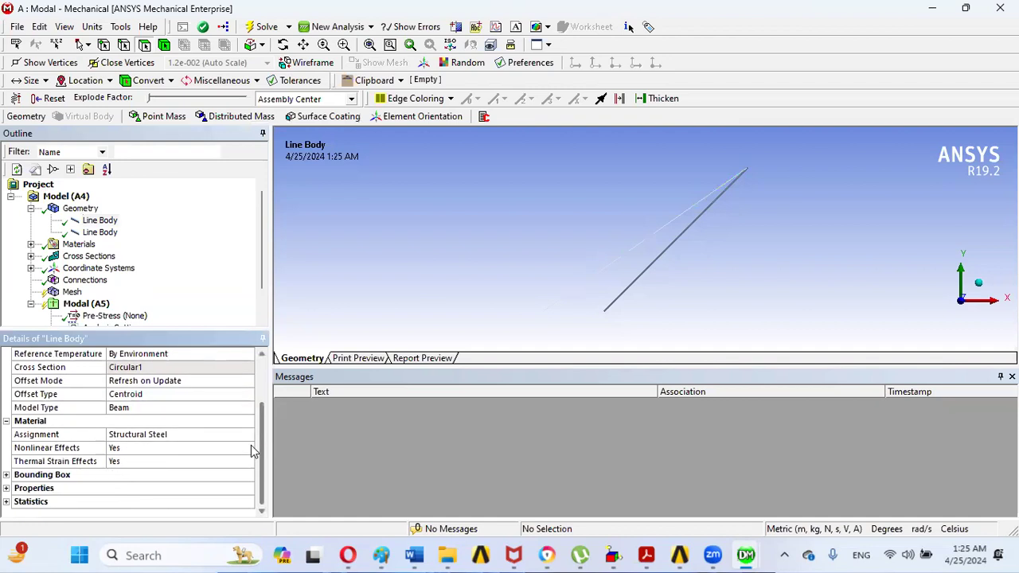
click(7, 489)
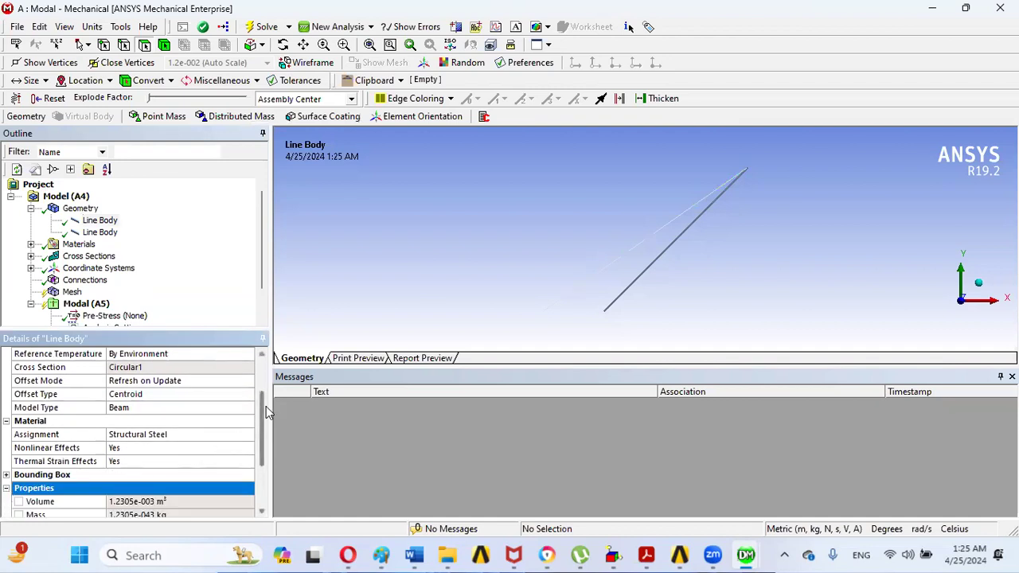
scroll(267, 411, down, 2)
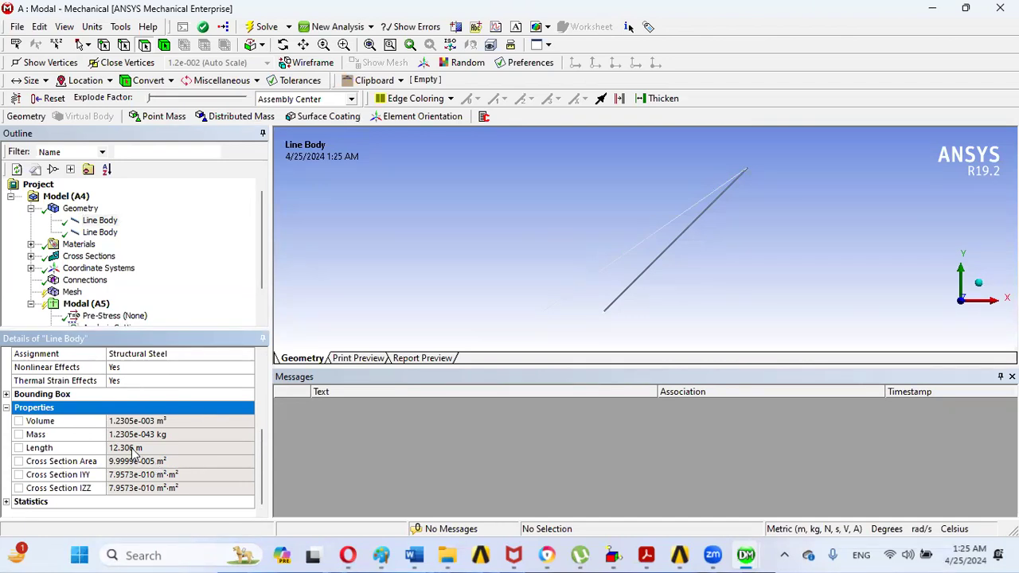
click(102, 233)
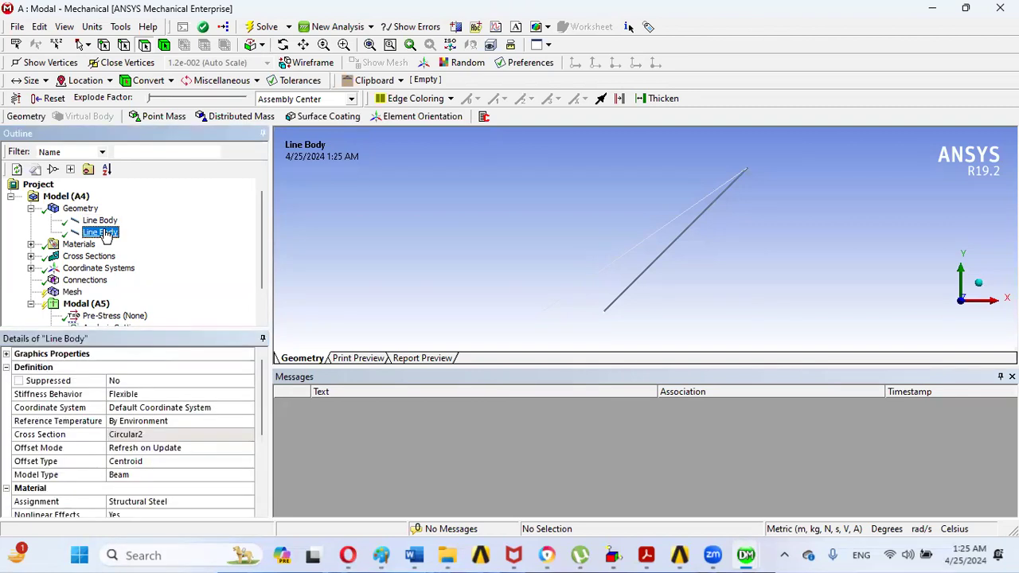
drag(266, 397, 265, 465)
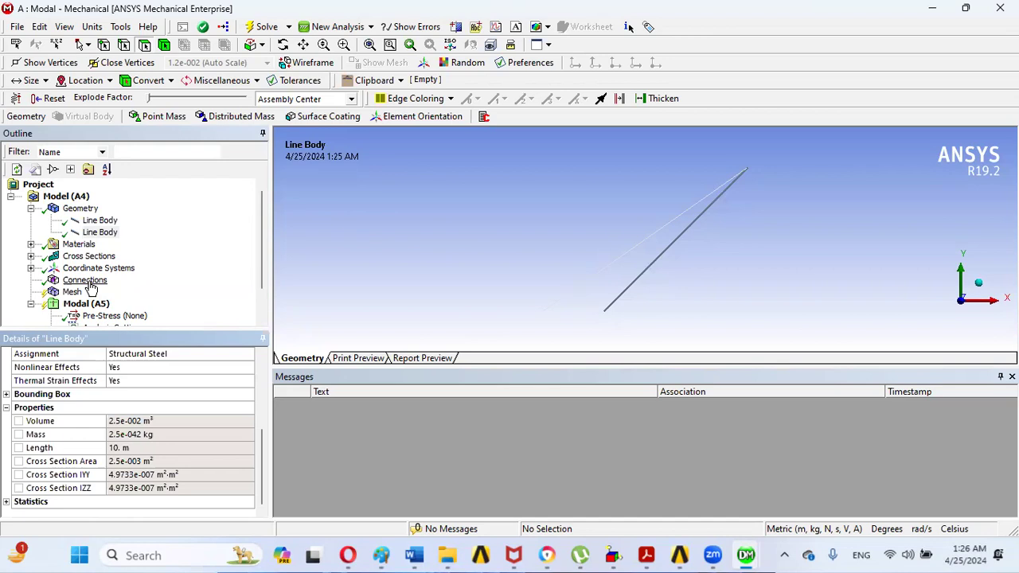
Insert a joint under Connections for joining the two line bodies
click(85, 280)
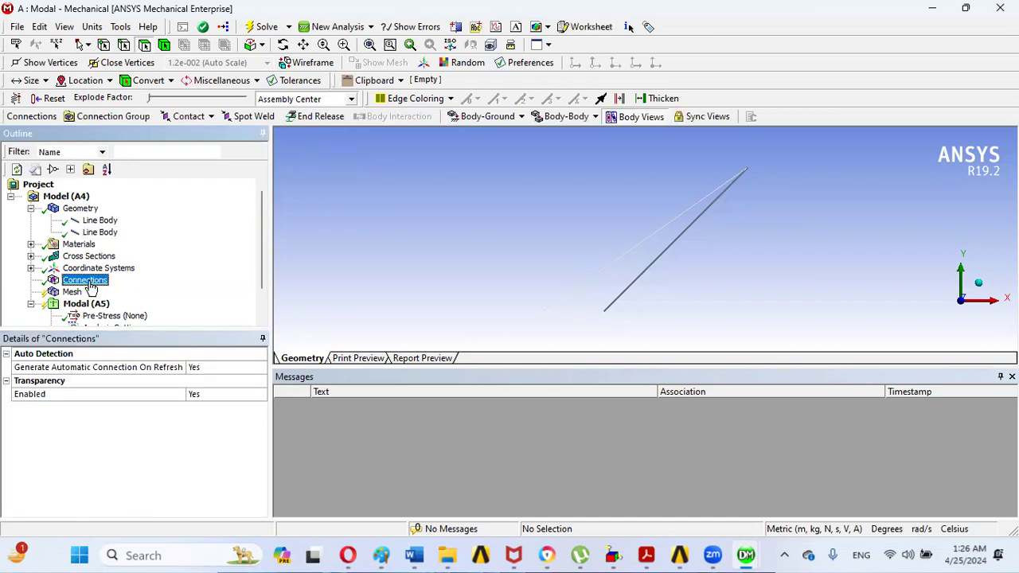
right_click(90, 286)
mouse_move(151, 293)
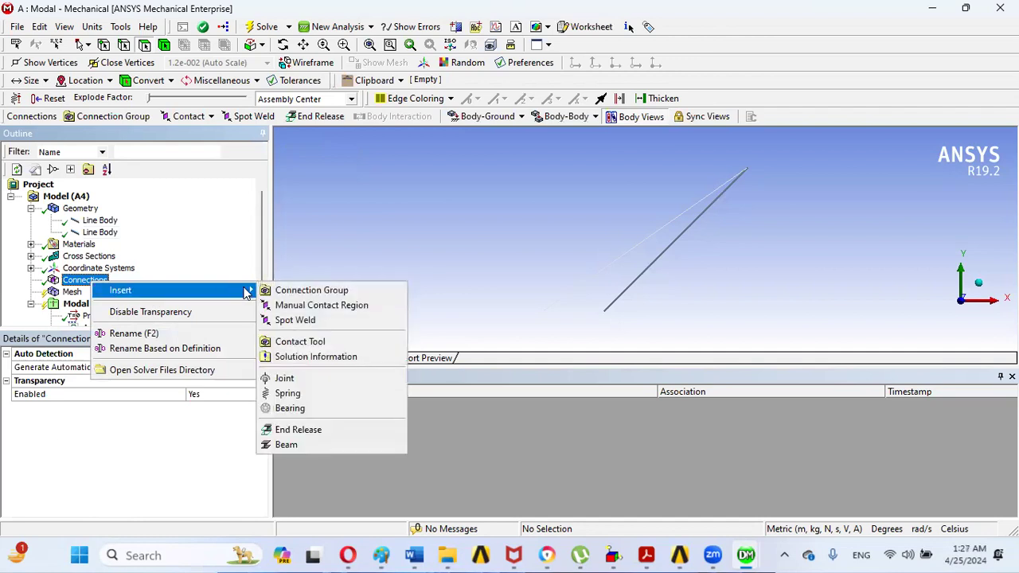
click(284, 378)
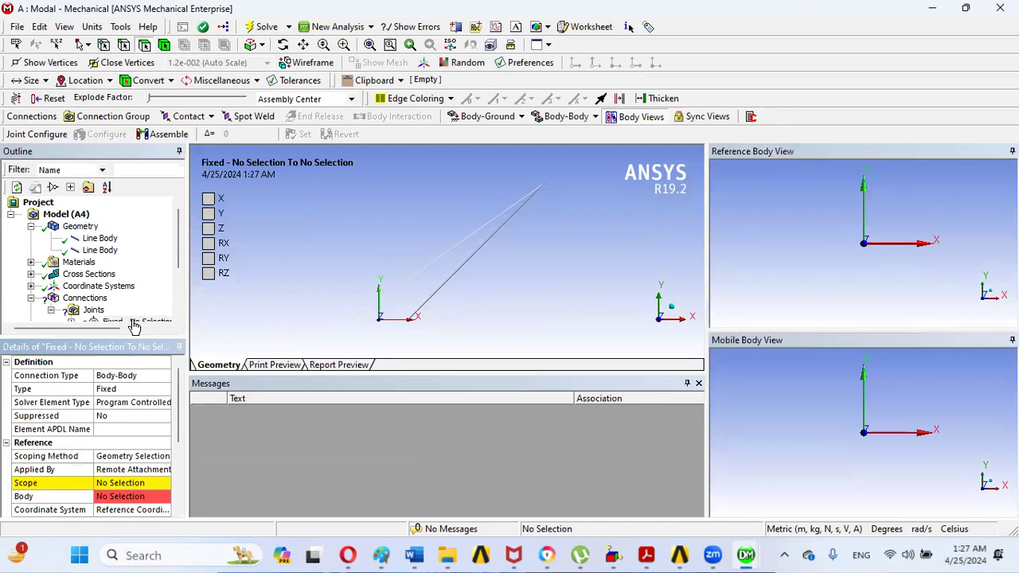
Hide the cable line body with the Circular1 cross section and look through its details
click(106, 239)
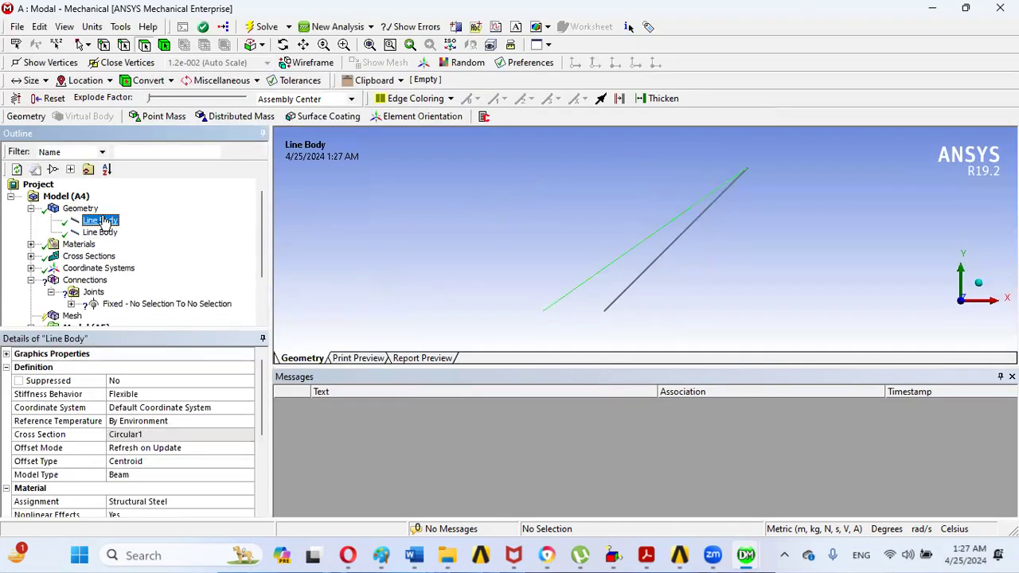
right_click(102, 222)
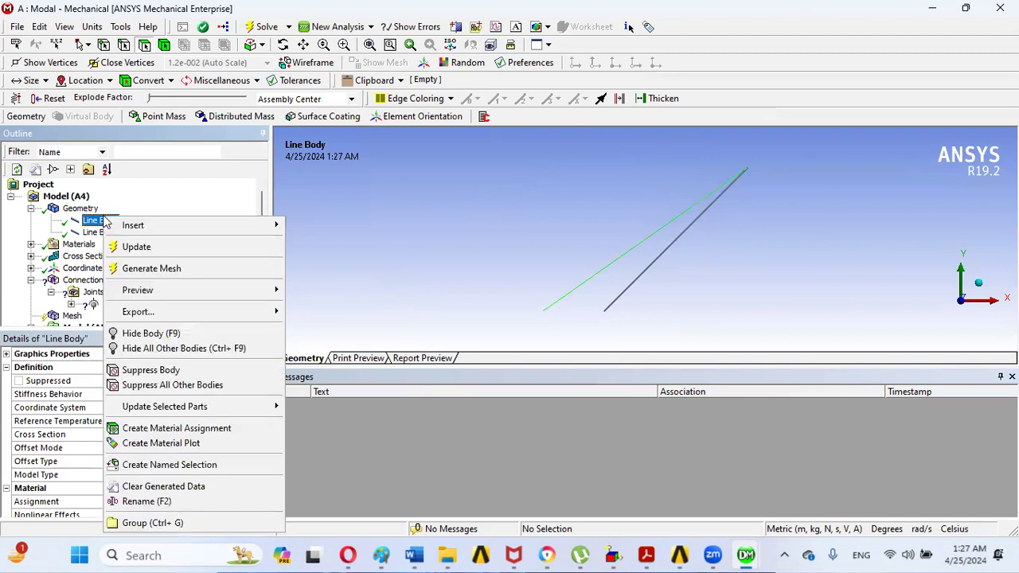
click(151, 335)
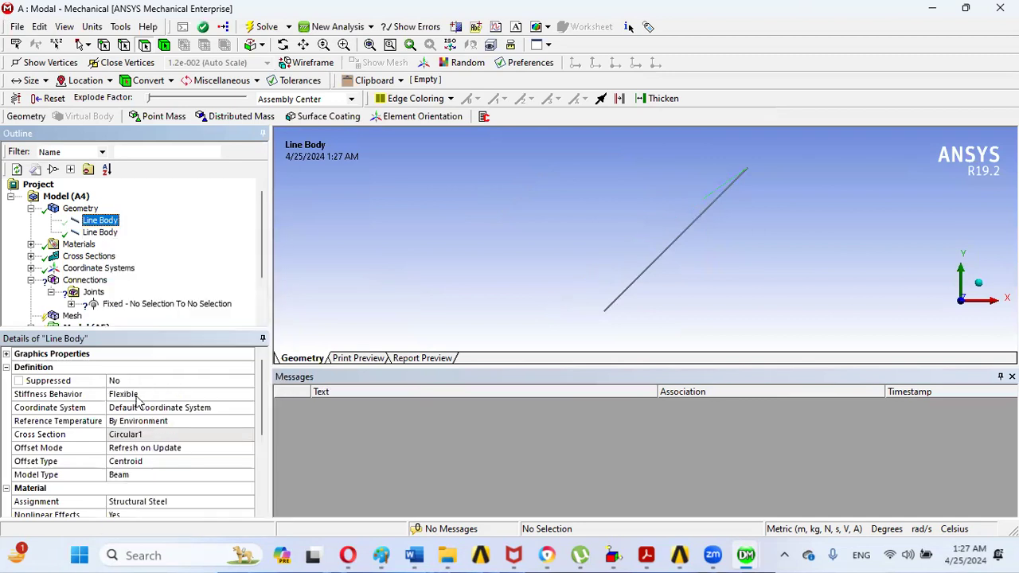
drag(262, 393, 268, 420)
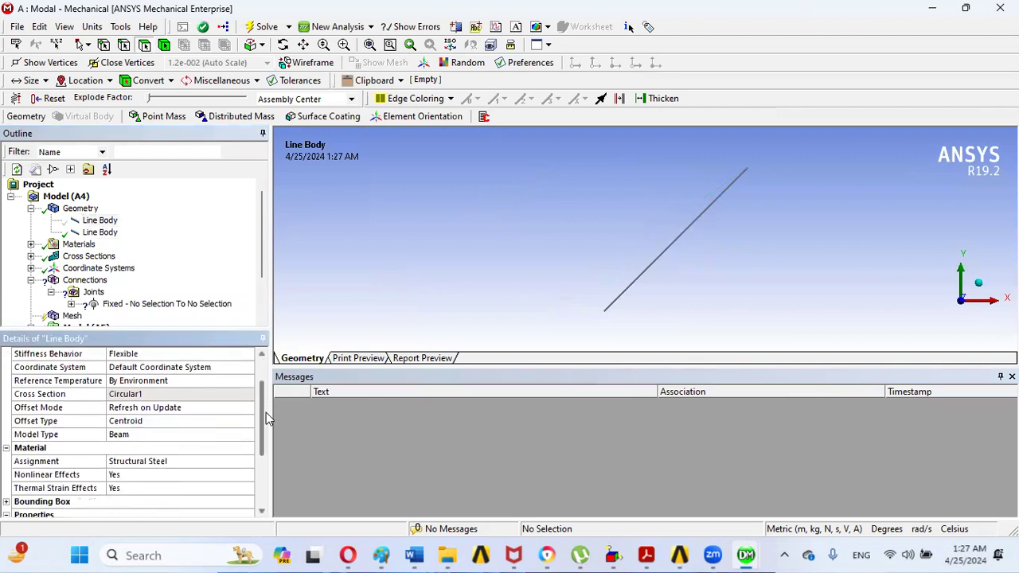
Scope the fixed joint's reference side to the vertex at the upper end of the boom line body
click(134, 305)
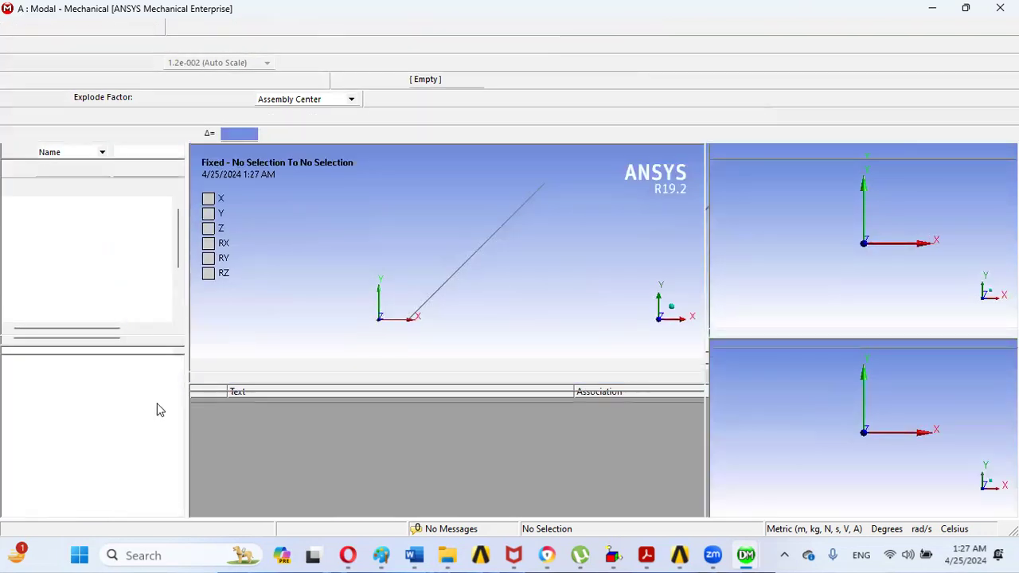
scroll(177, 430, down, 2)
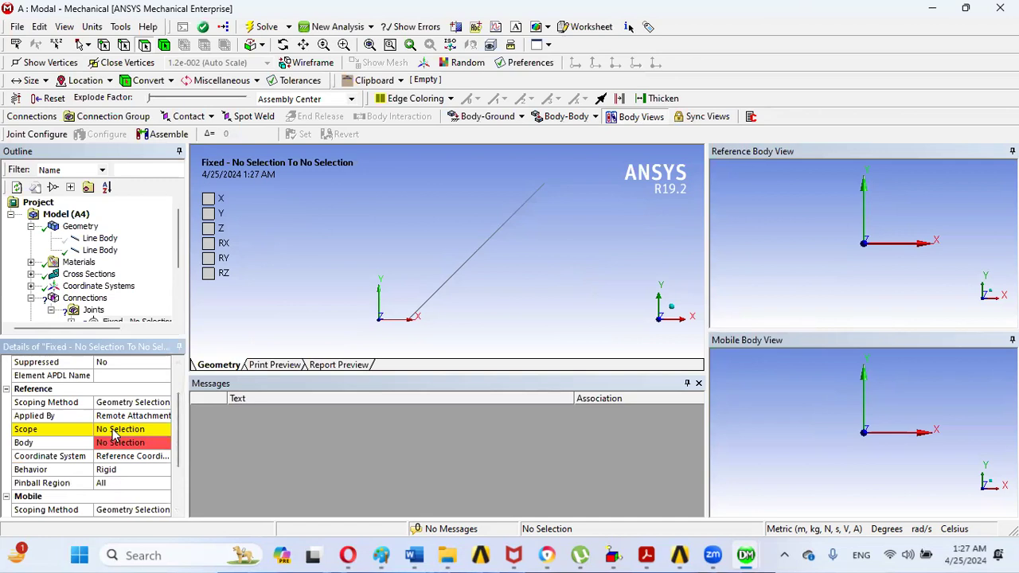
click(113, 431)
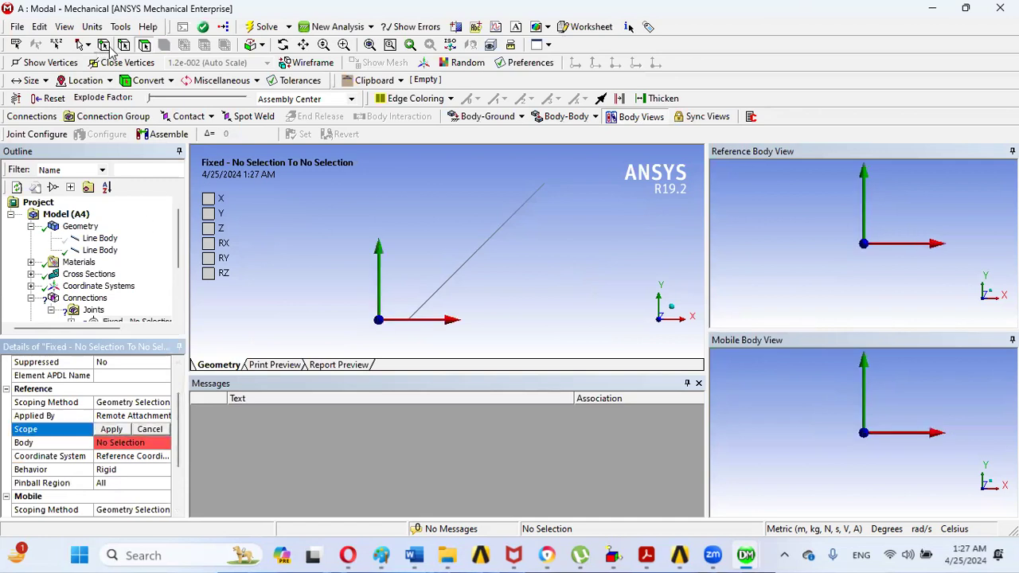
click(109, 47)
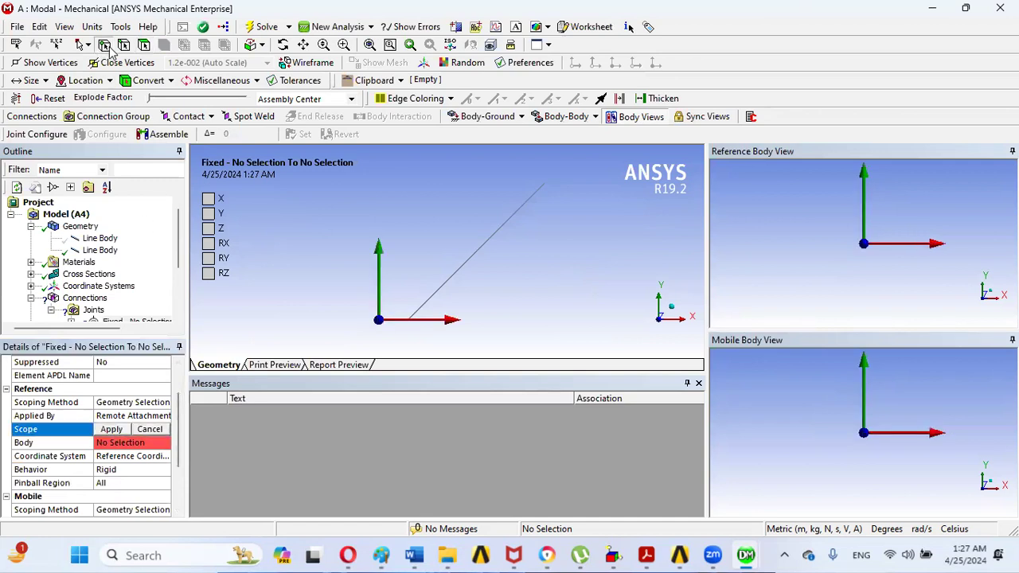
click(545, 186)
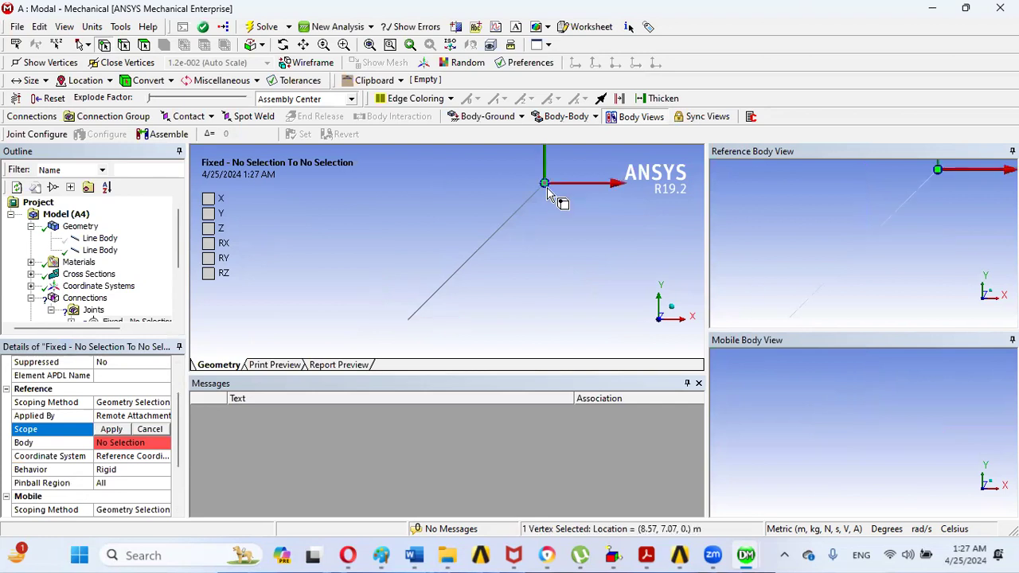
click(112, 430)
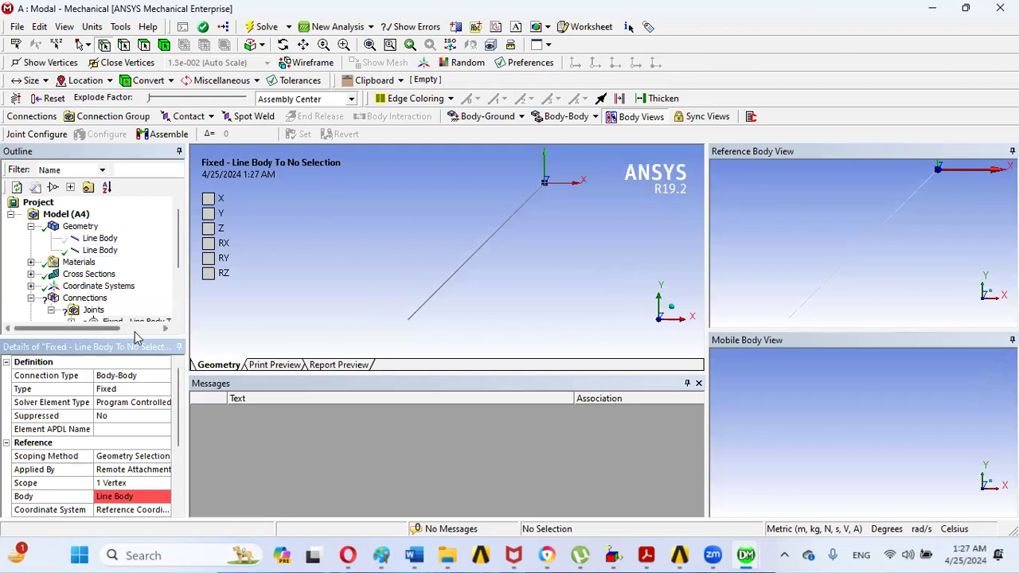
Show the cable line body with the Circular1 cross section again and hide the boom line body with the Circular2 cross section
click(94, 240)
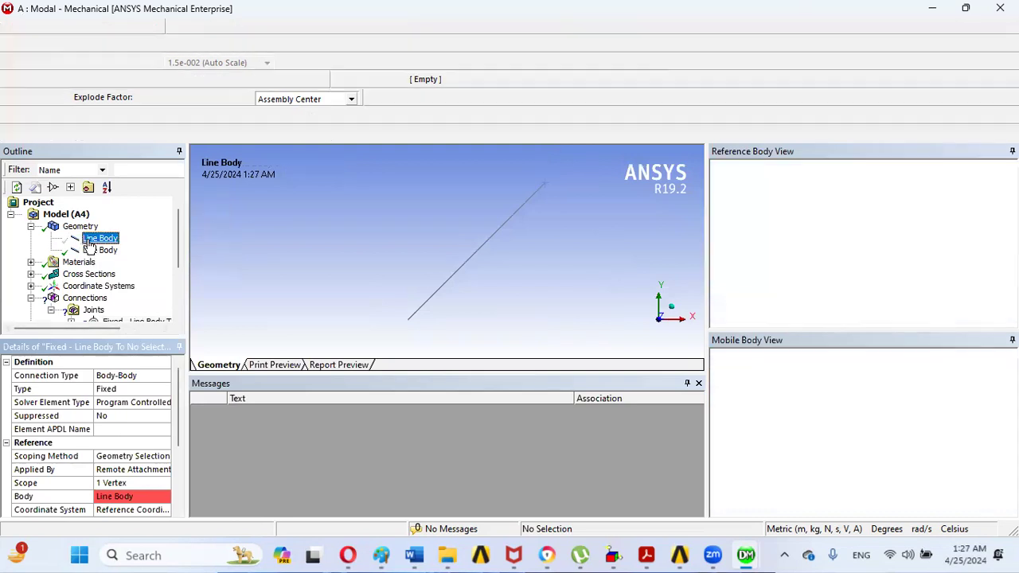
click(90, 212)
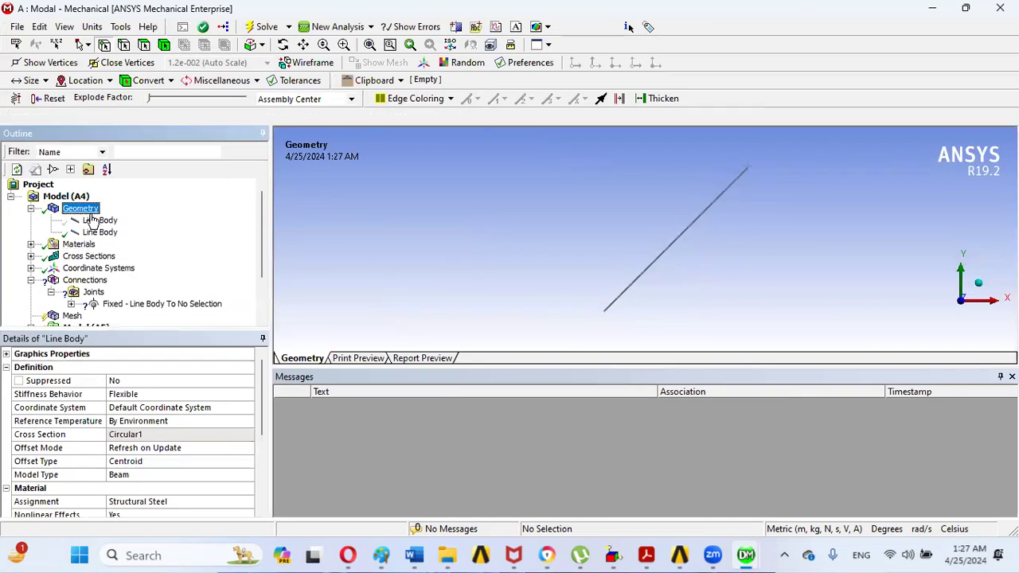
right_click(90, 214)
click(88, 219)
right_click(86, 220)
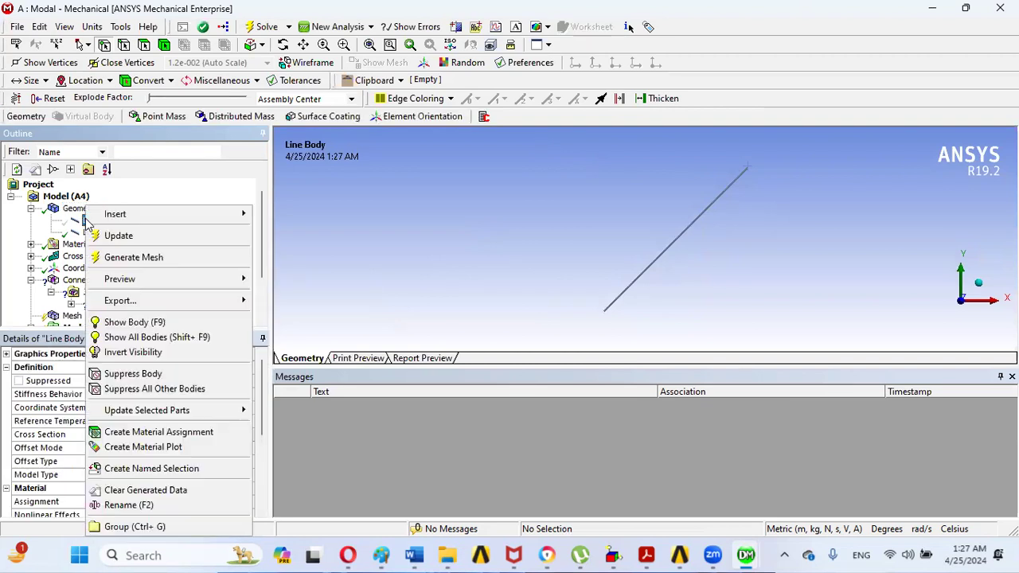
click(155, 325)
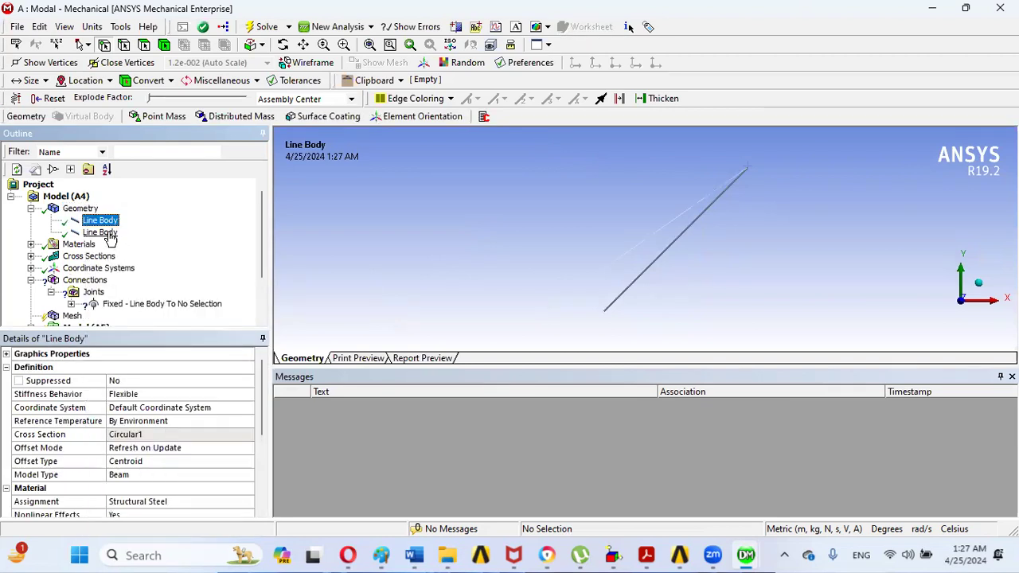
click(100, 232)
right_click(110, 233)
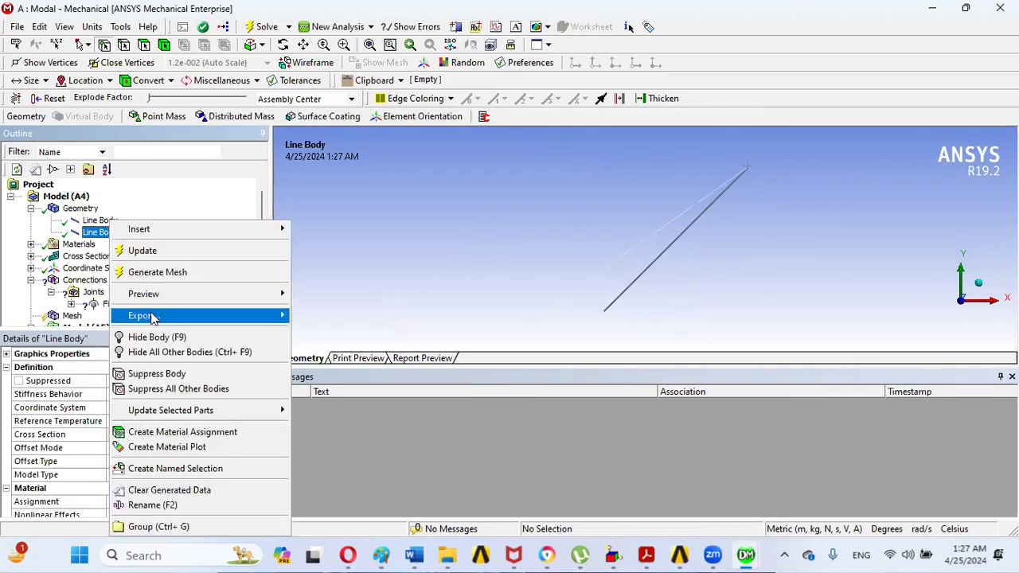
click(153, 338)
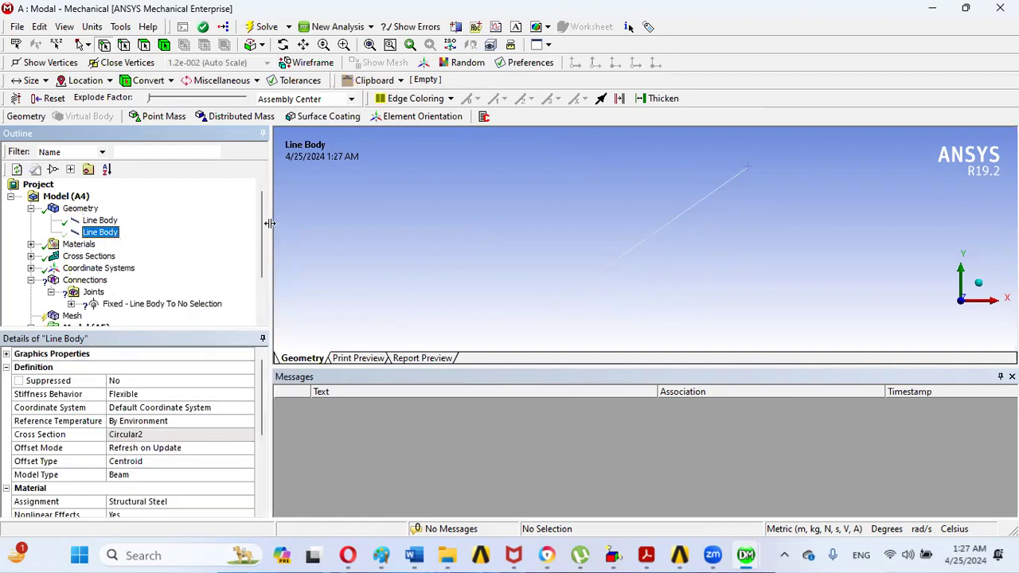
Scope the mobile side of the fixed joint to the vertex at the upper end of the line body
drag(265, 221, 262, 261)
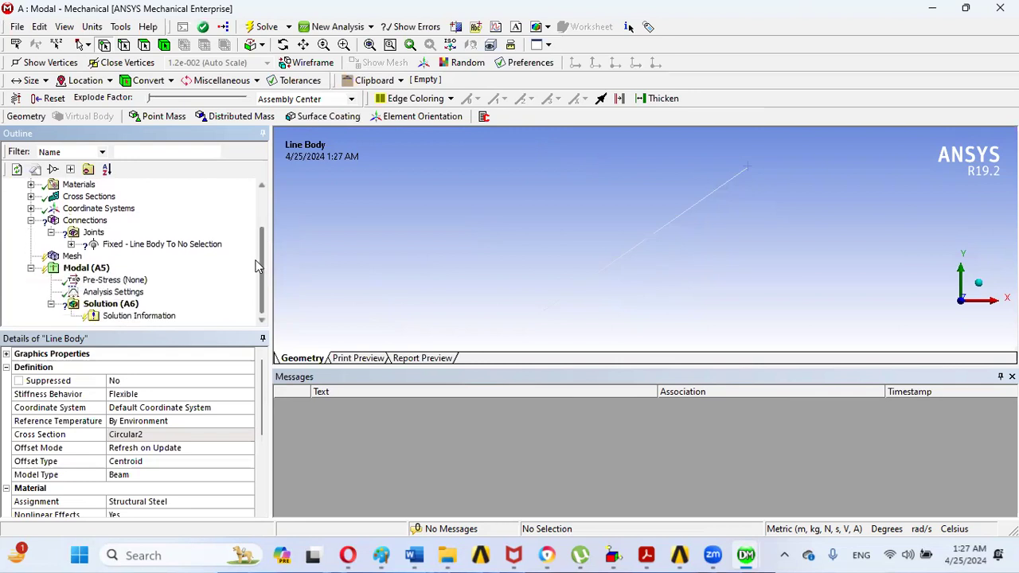
click(161, 245)
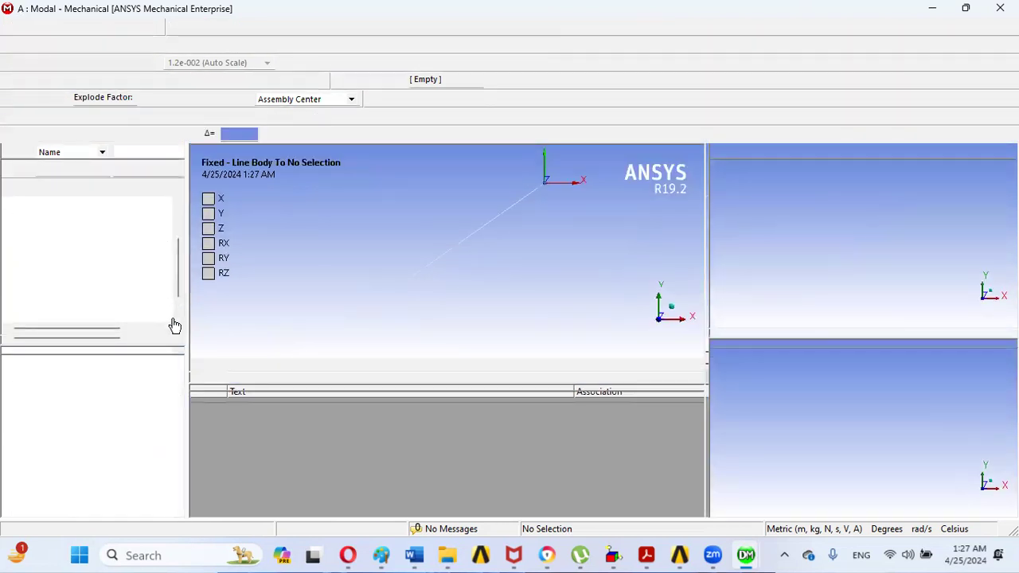
drag(174, 396, 169, 449)
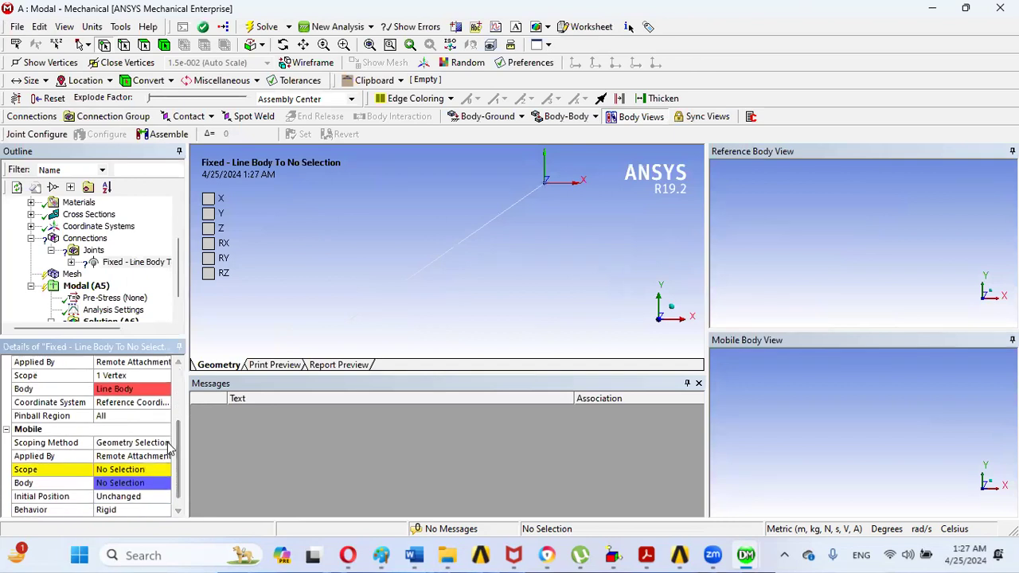
click(115, 469)
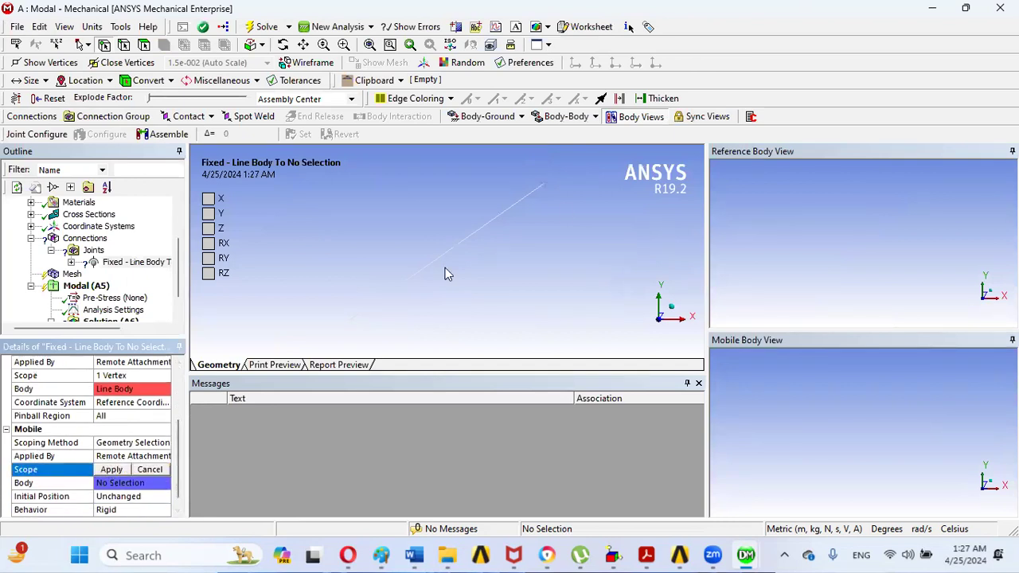
click(544, 184)
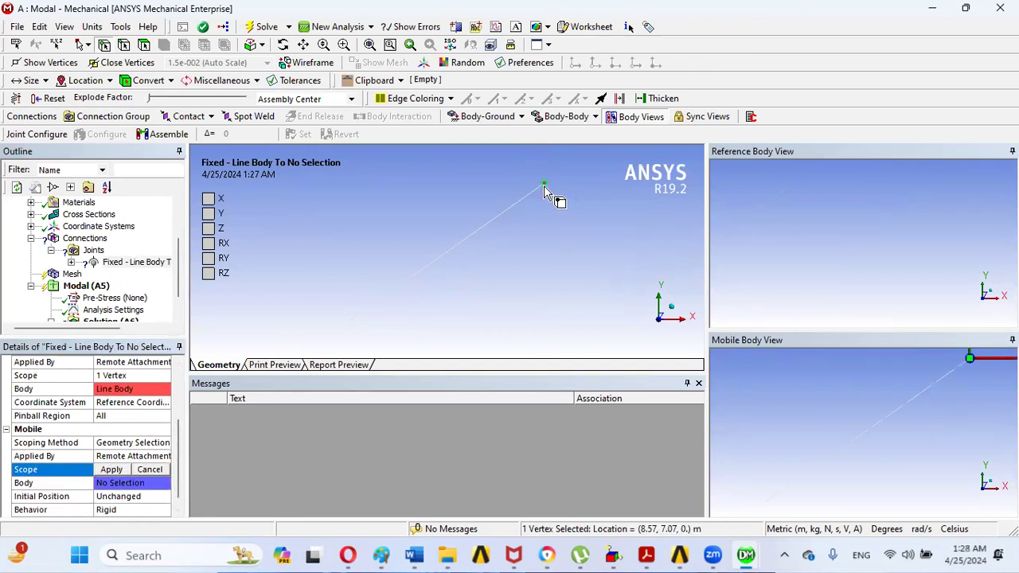
click(115, 470)
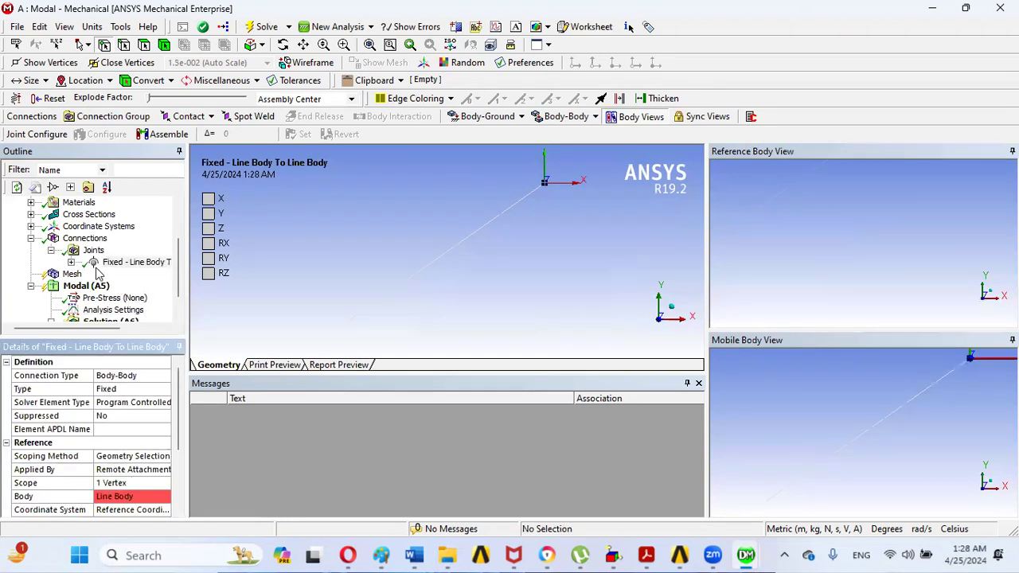
Set the maximum number of modes to find to 1 in the modal Analysis Settings
drag(179, 243, 182, 258)
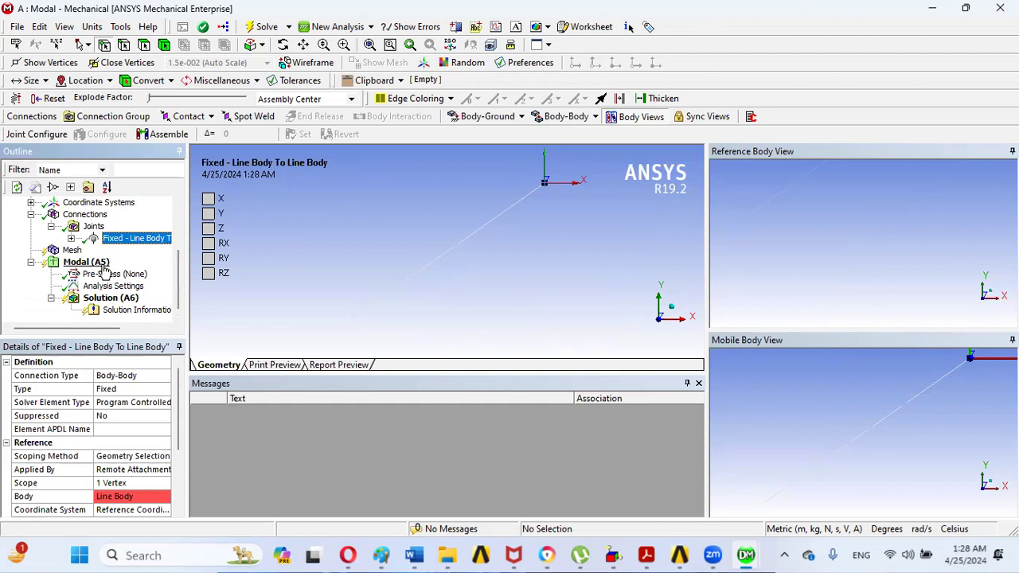
click(102, 288)
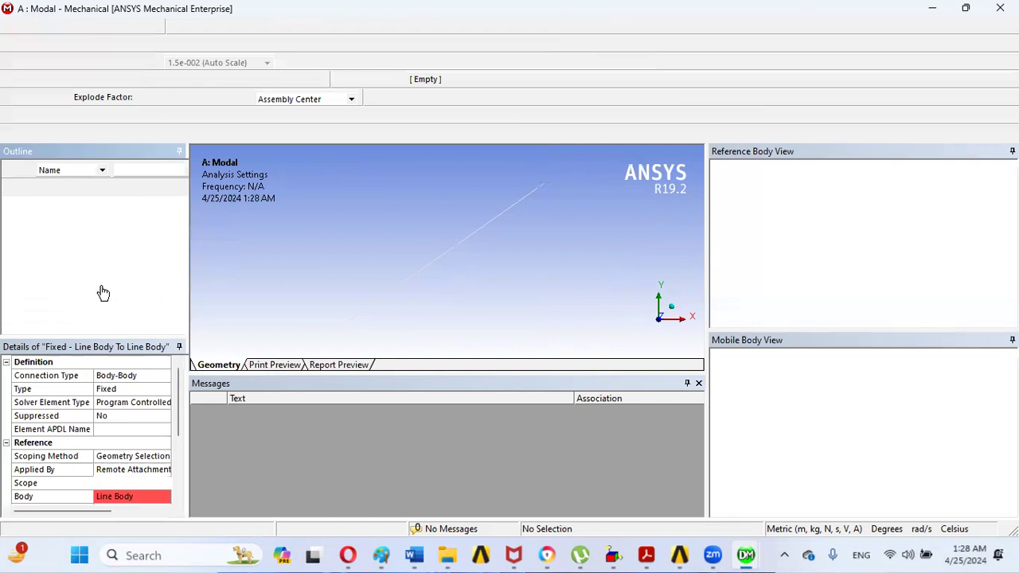
click(113, 367)
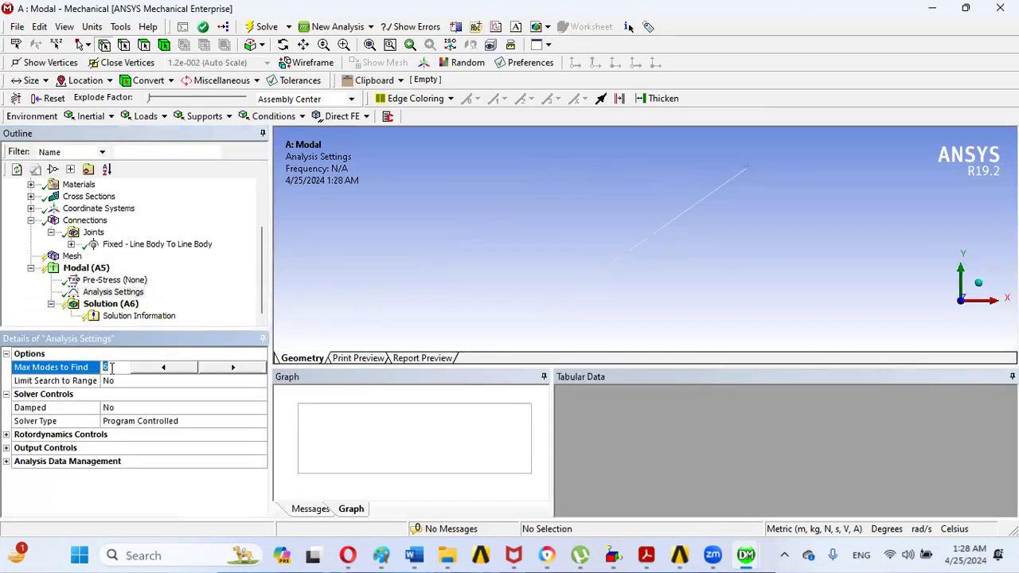
text(1)
key(Return)
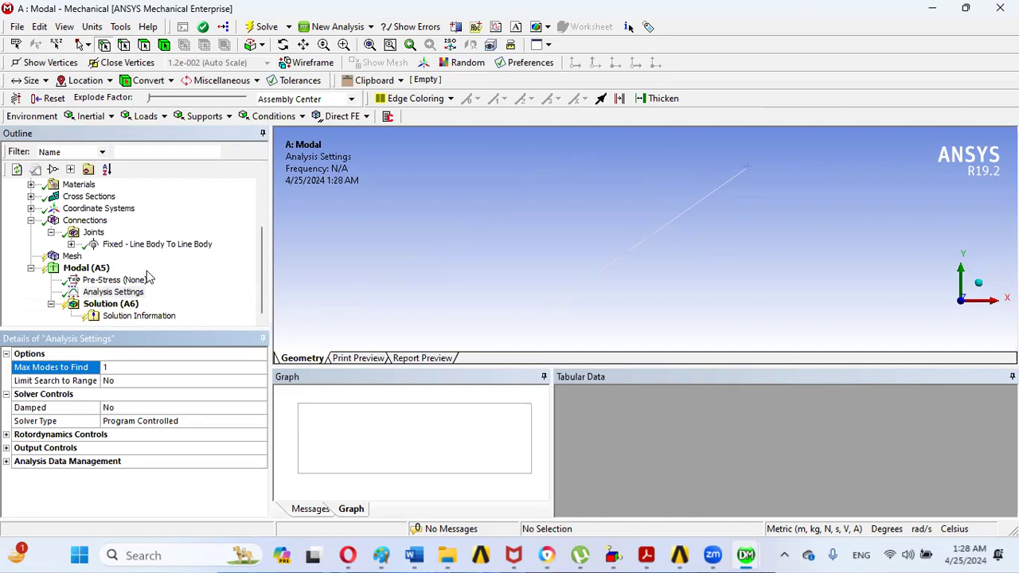
Insert a Displacement support in the Modal analysis and switch the model to wireframe display
right_click(86, 267)
mouse_move(124, 275)
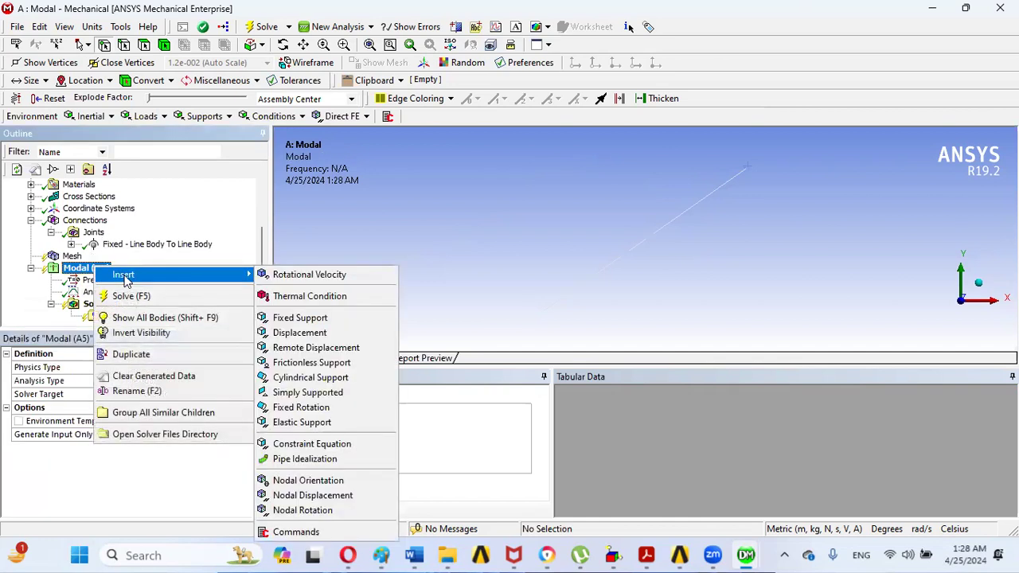
click(307, 334)
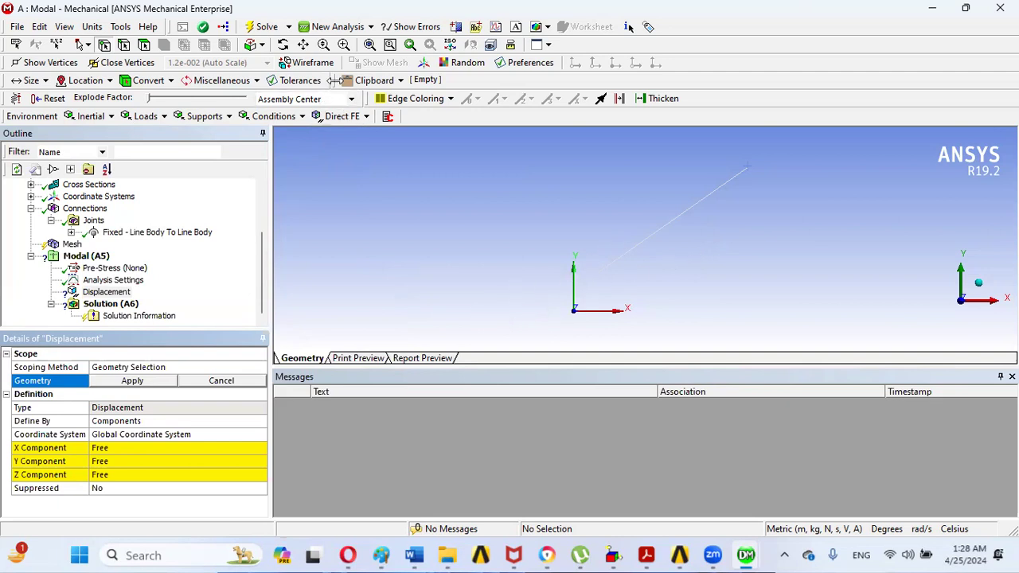
click(291, 64)
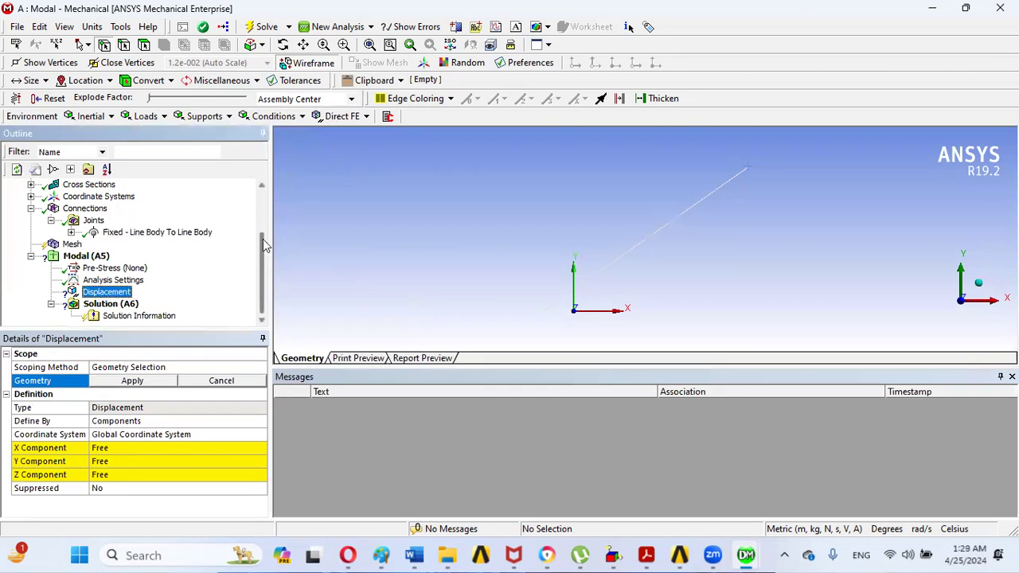
Show the hidden second line body and select the vertex at the lower end of the longer line
drag(265, 253, 262, 178)
click(106, 235)
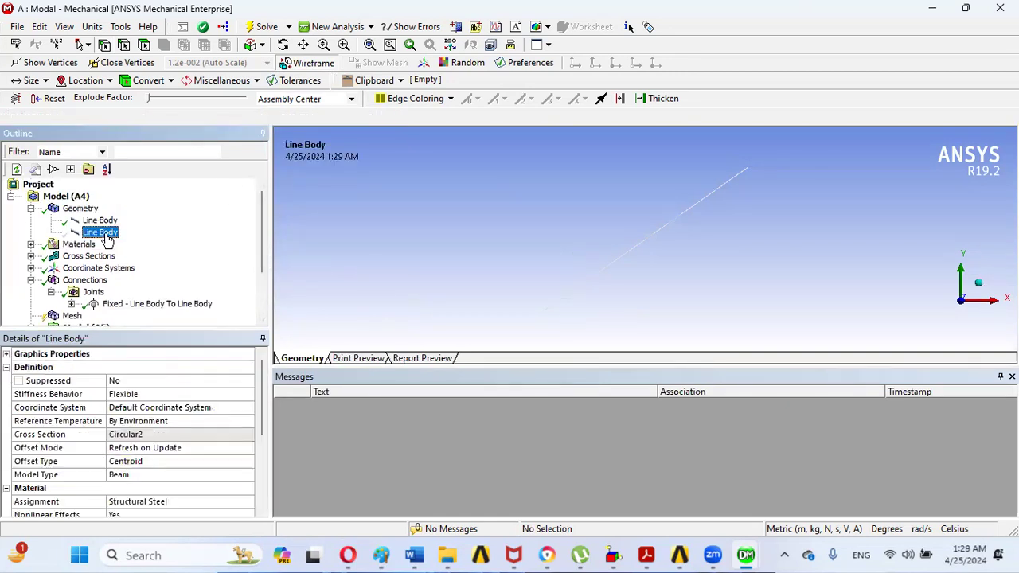
right_click(106, 237)
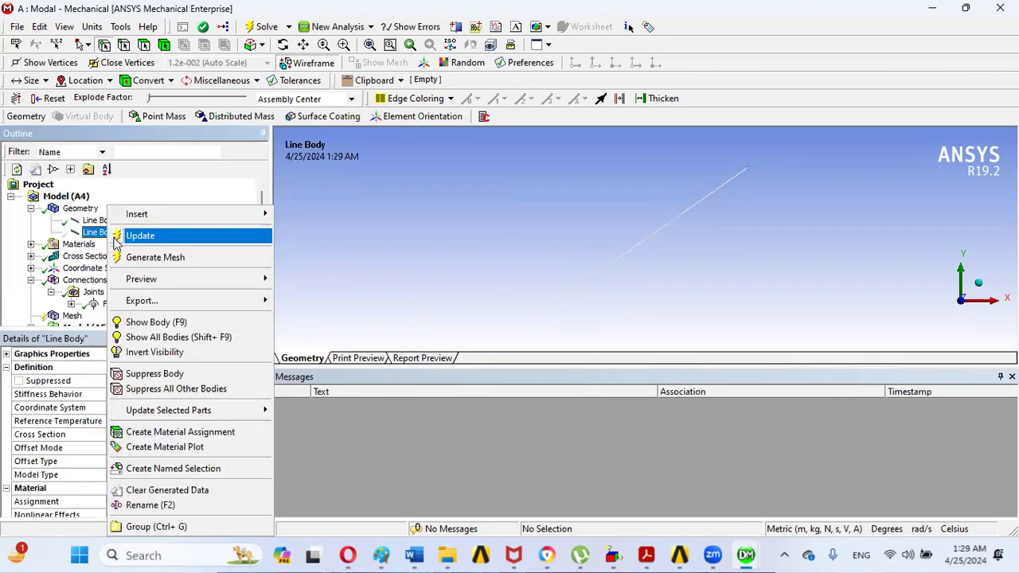
click(157, 322)
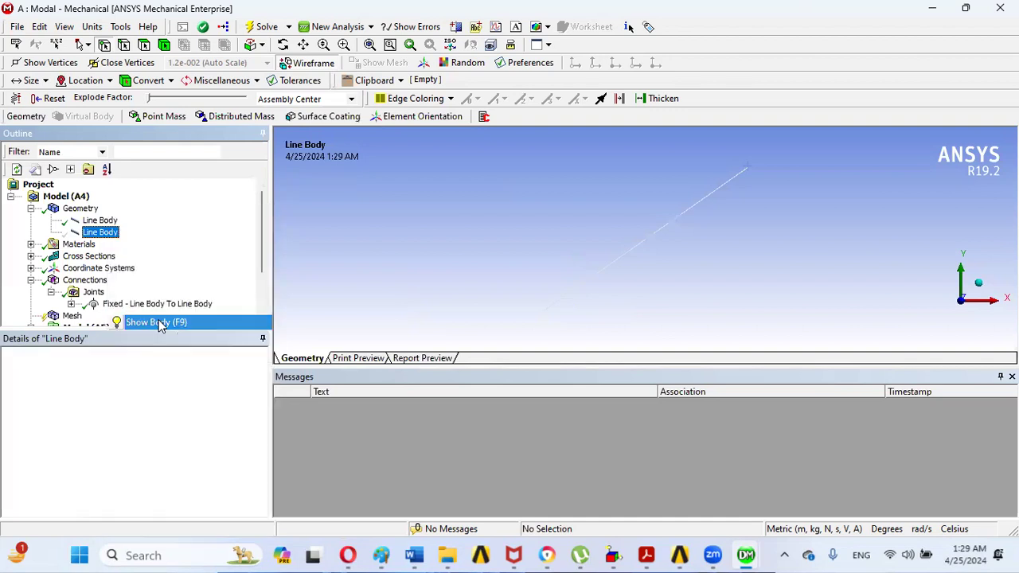
click(613, 329)
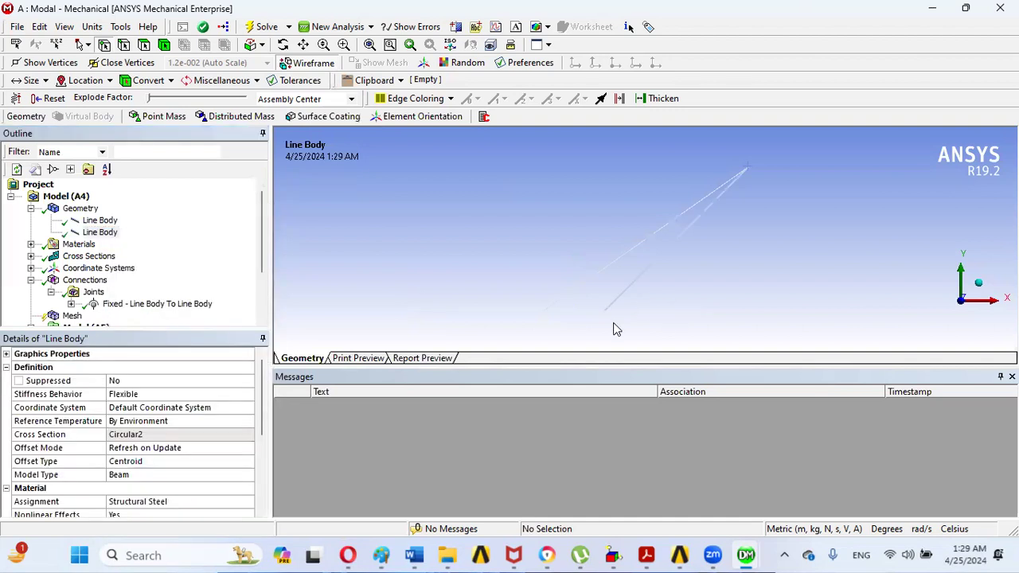
click(541, 312)
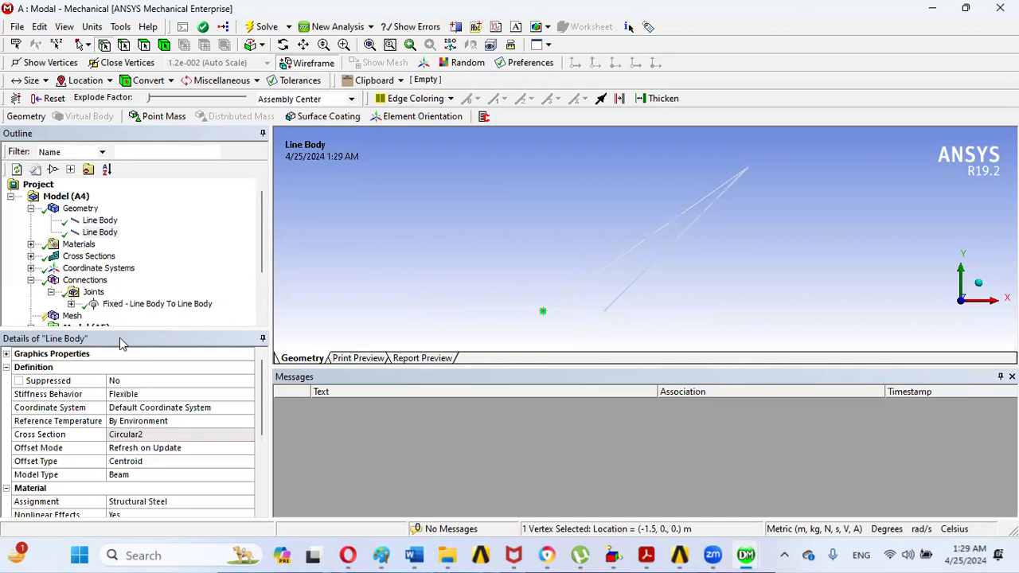
drag(261, 243, 262, 305)
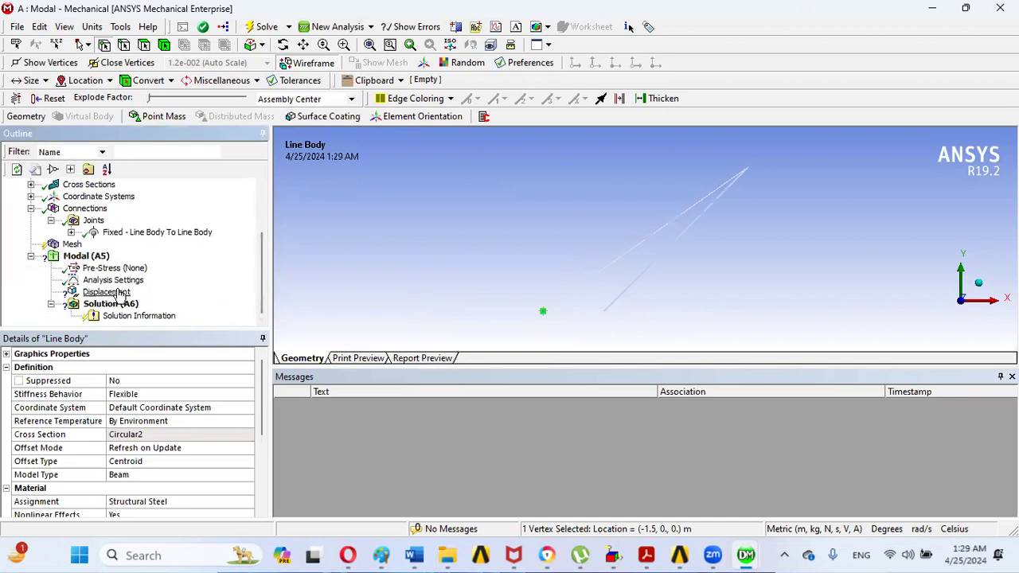
Switch to the mechanical vibrations PDF in Acrobat and examine the Example 1.8 crane figure for the supports at F and A
click(649, 555)
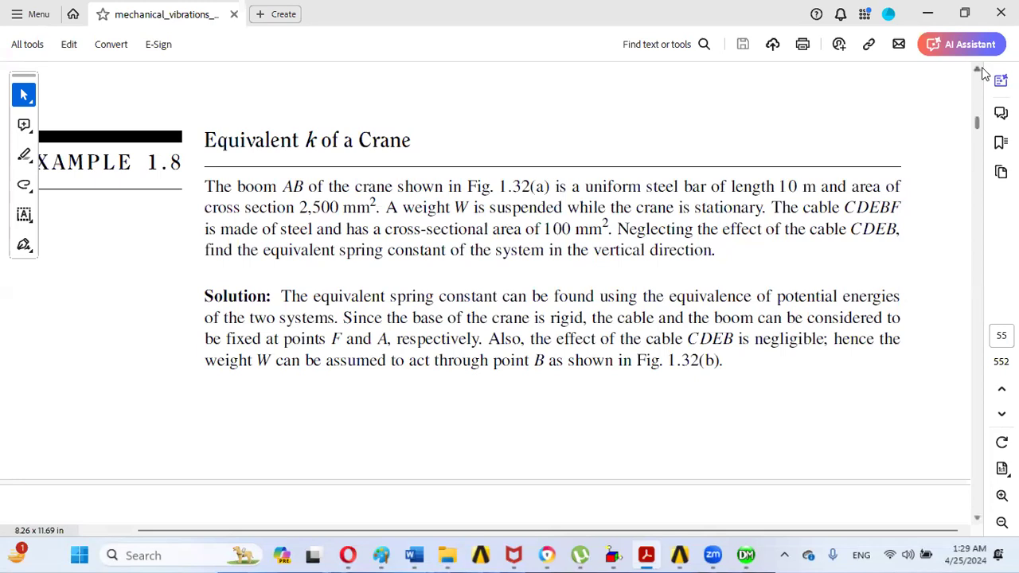
scroll(983, 70, up, 2)
scroll(983, 70, up, 10)
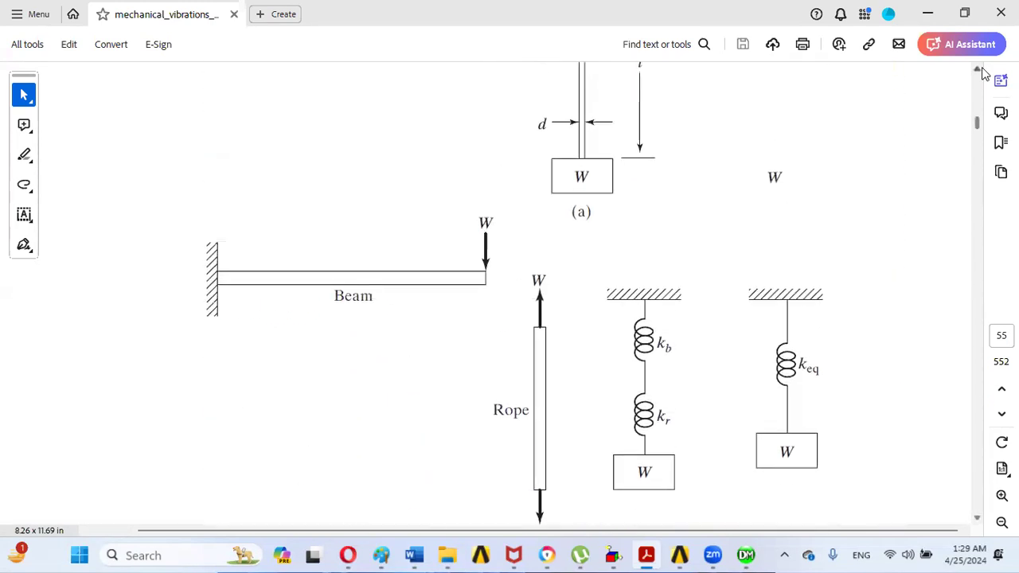
scroll(983, 70, up, 6)
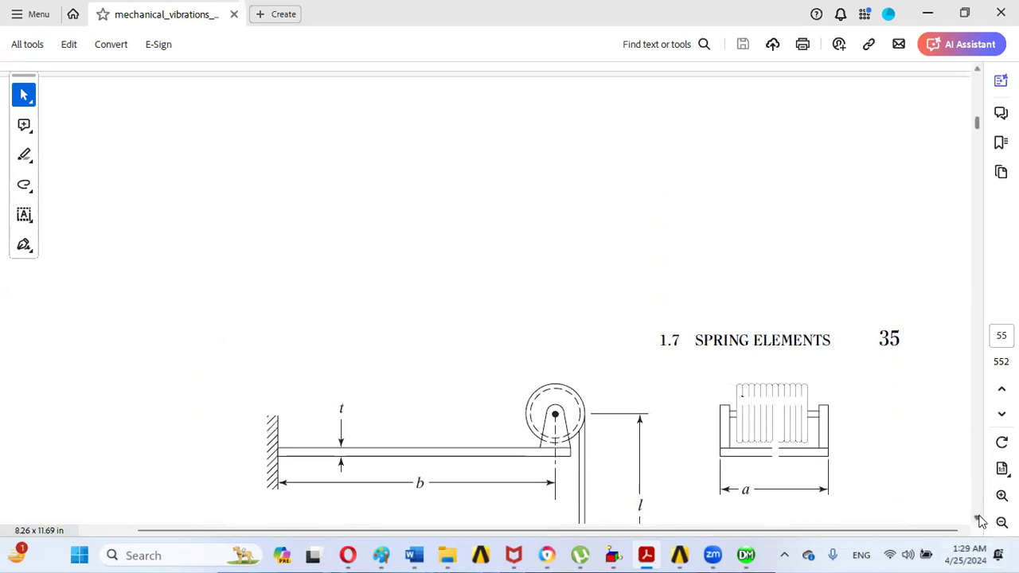
scroll(981, 521, down, 4)
scroll(980, 521, down, 20)
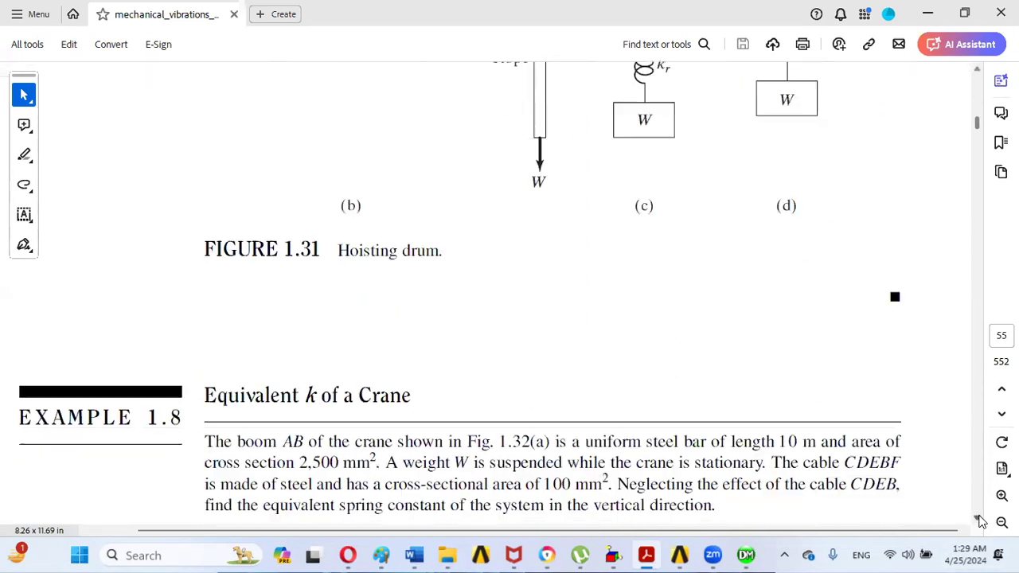
scroll(980, 520, down, 3)
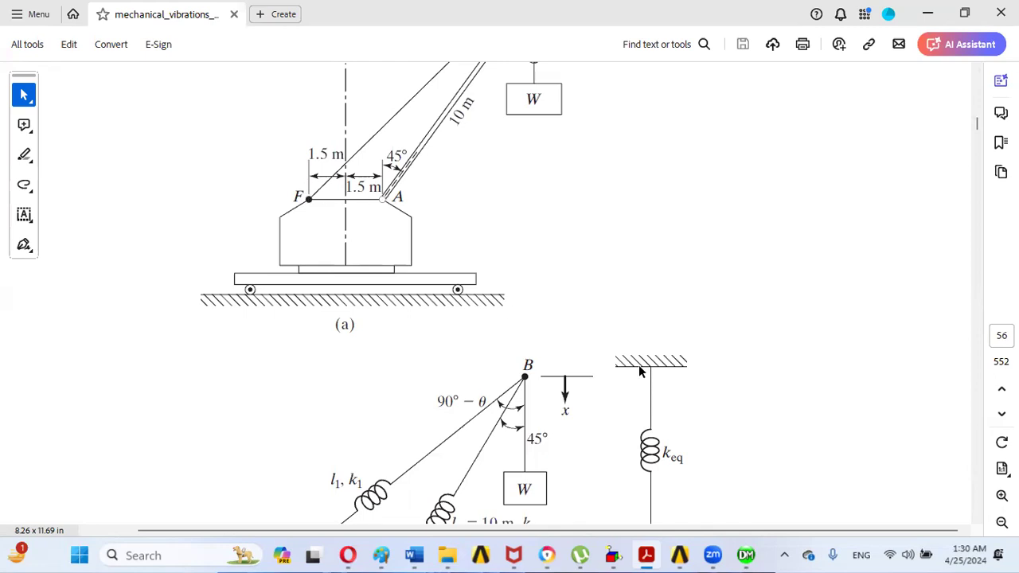
Return to ANSYS Mechanical and scope the Displacement support to the selected vertex at the longer line's lower end
mouse_move(753, 555)
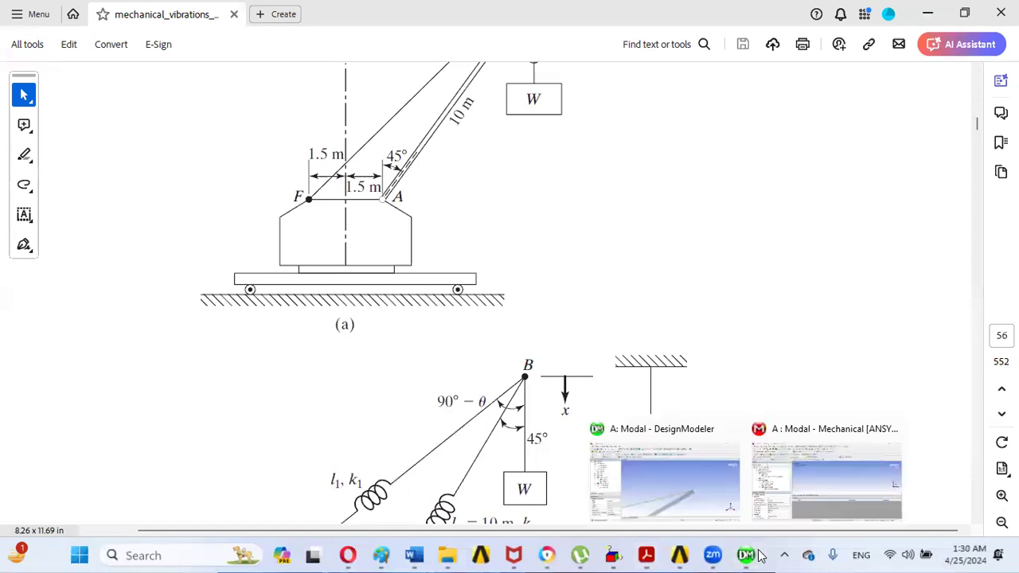
click(824, 481)
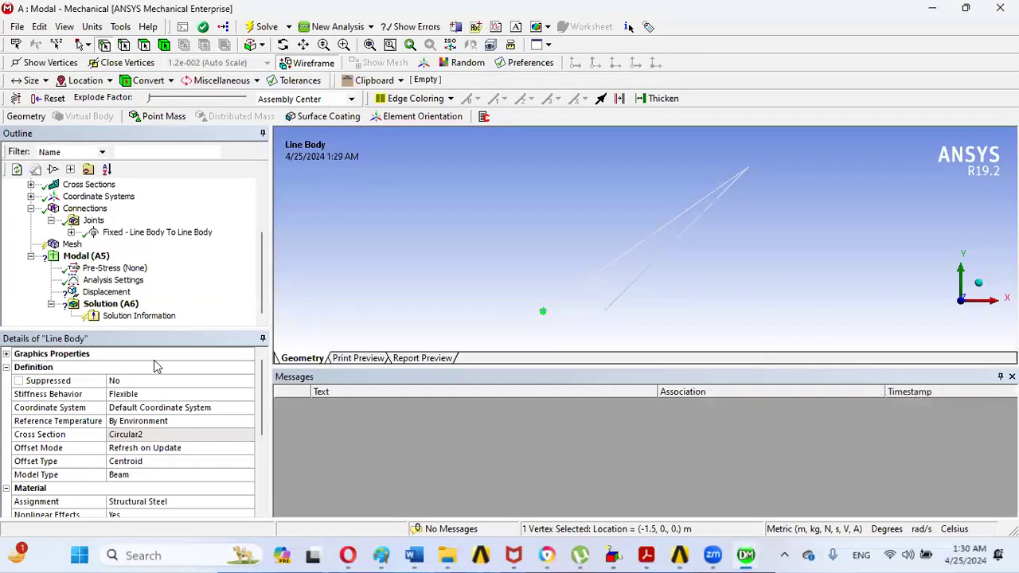
click(126, 294)
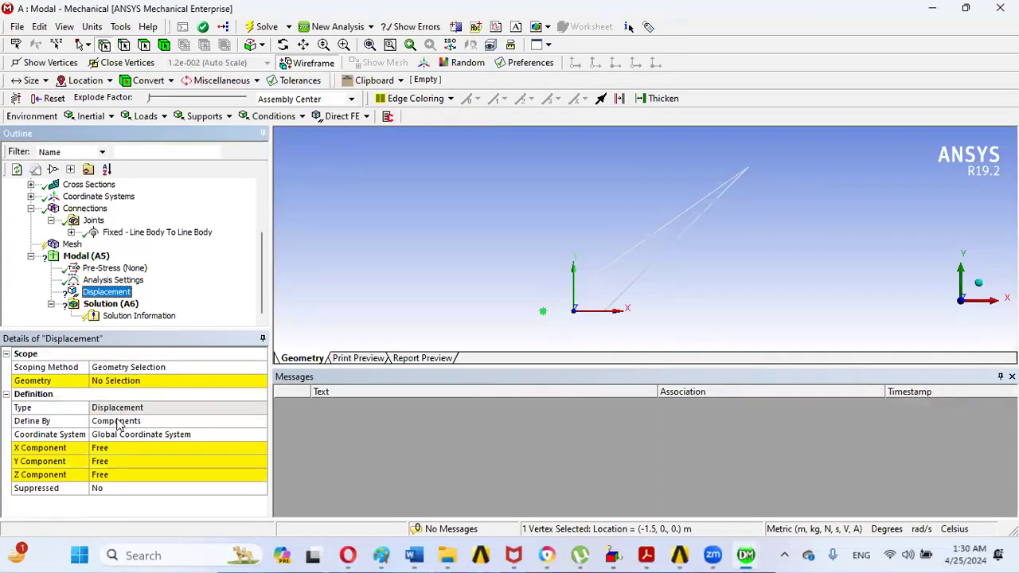
click(142, 382)
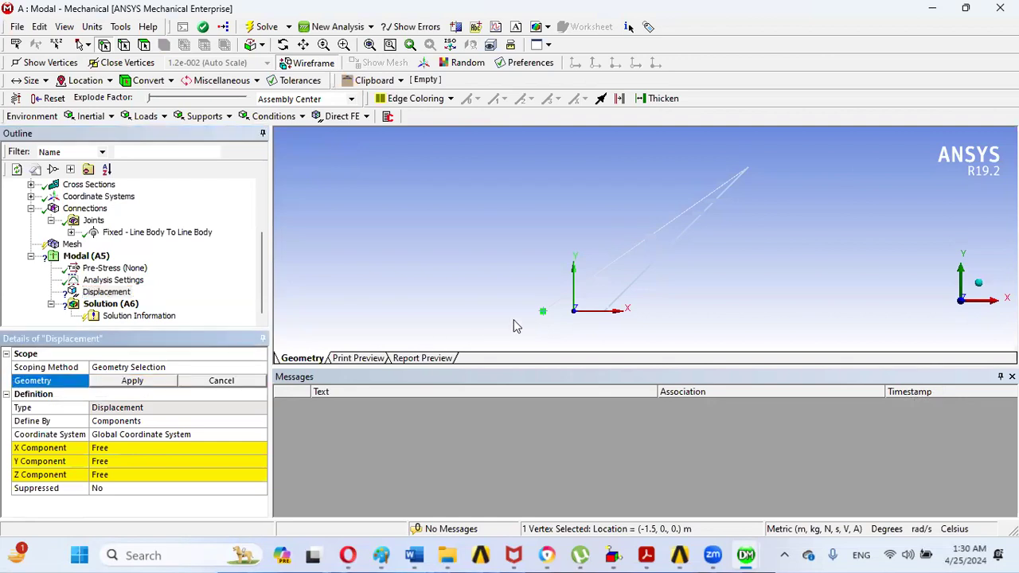
click(151, 382)
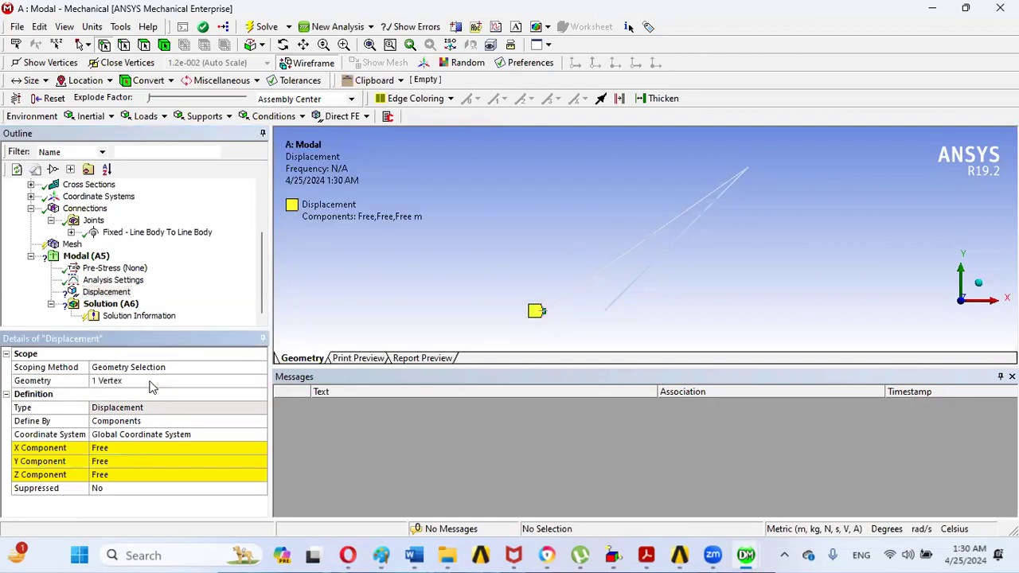
Set the X, Y and Z components of the Displacement support to 0 m
click(108, 448)
text(0)
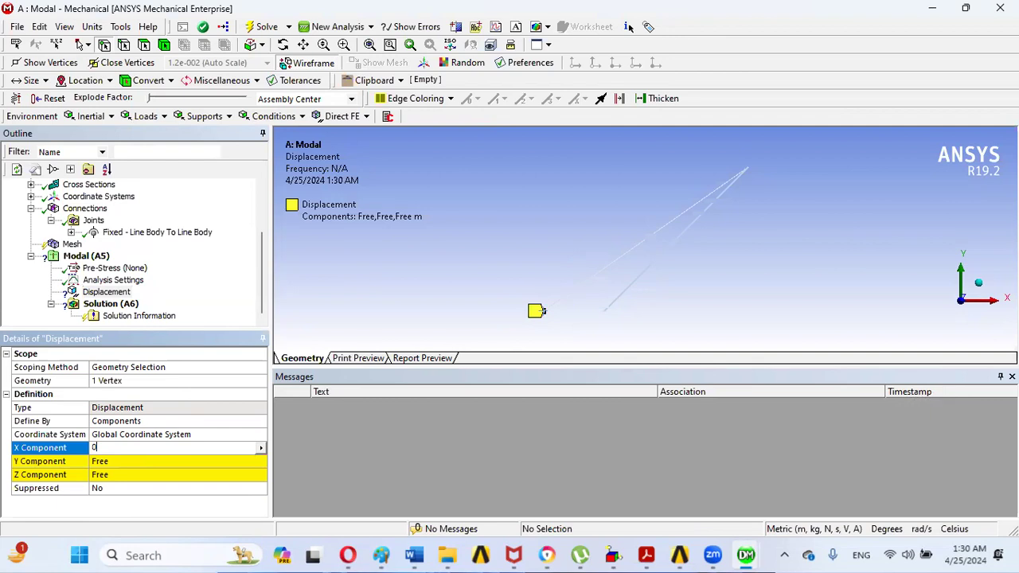
click(103, 461)
text(0)
key(Return)
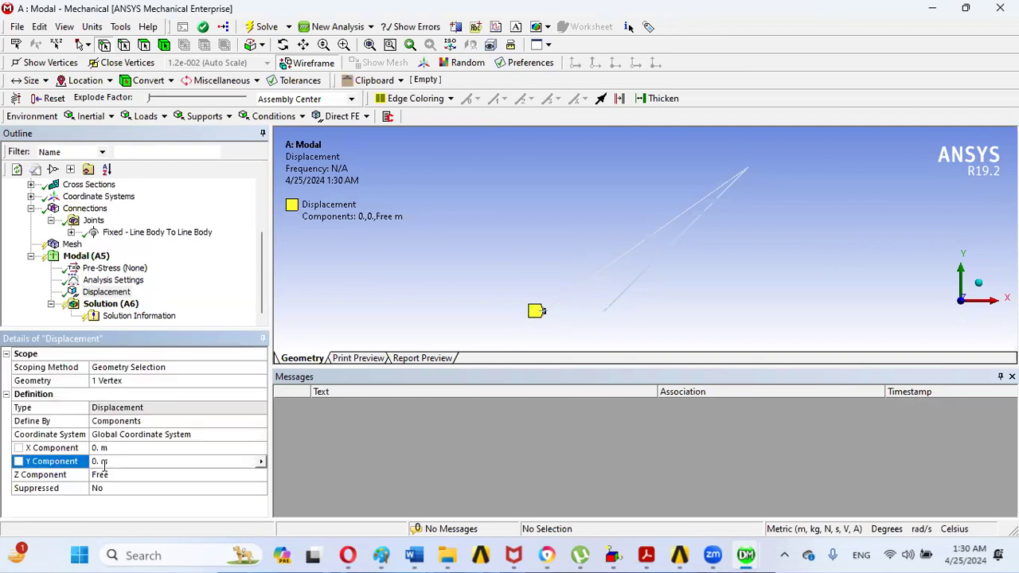
click(108, 476)
text(0)
key(Return)
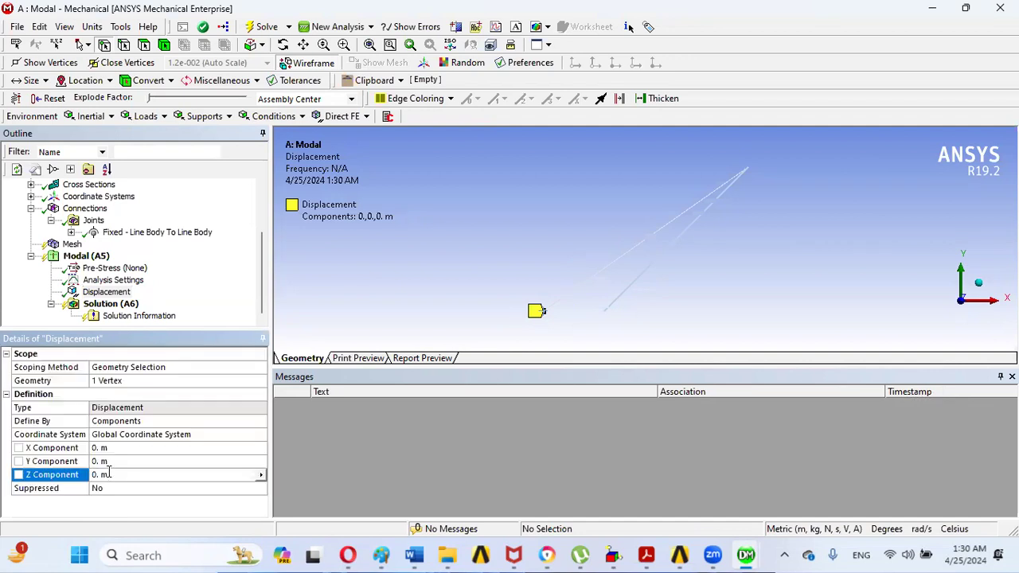
Rename the Displacement support as "Displacement at F"
click(120, 292)
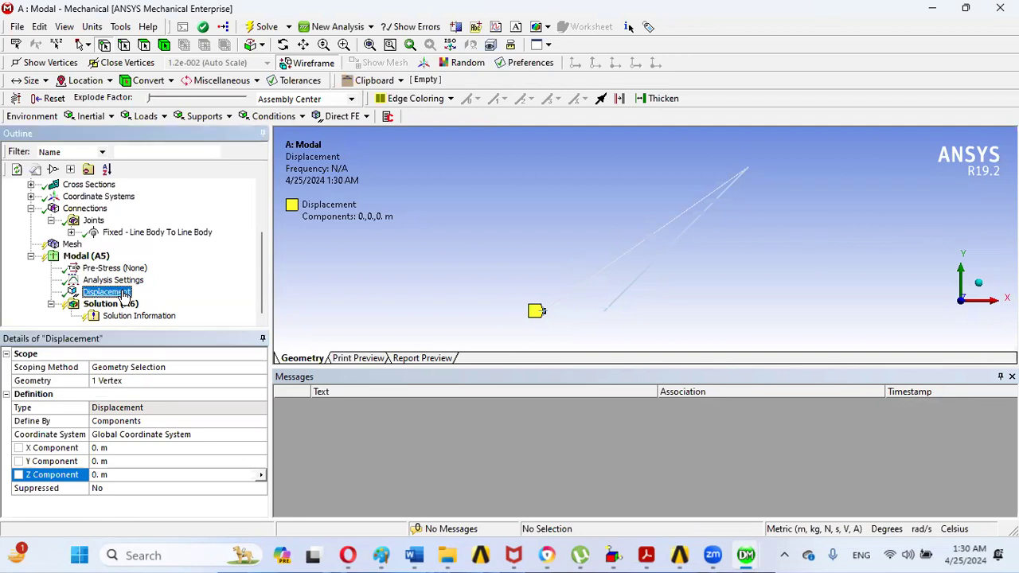
right_click(123, 293)
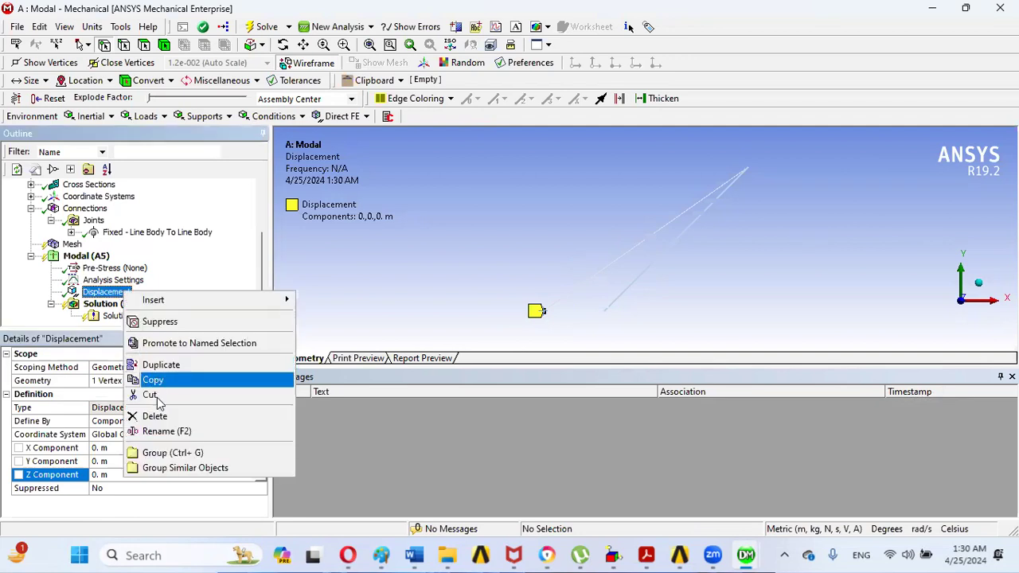
click(163, 431)
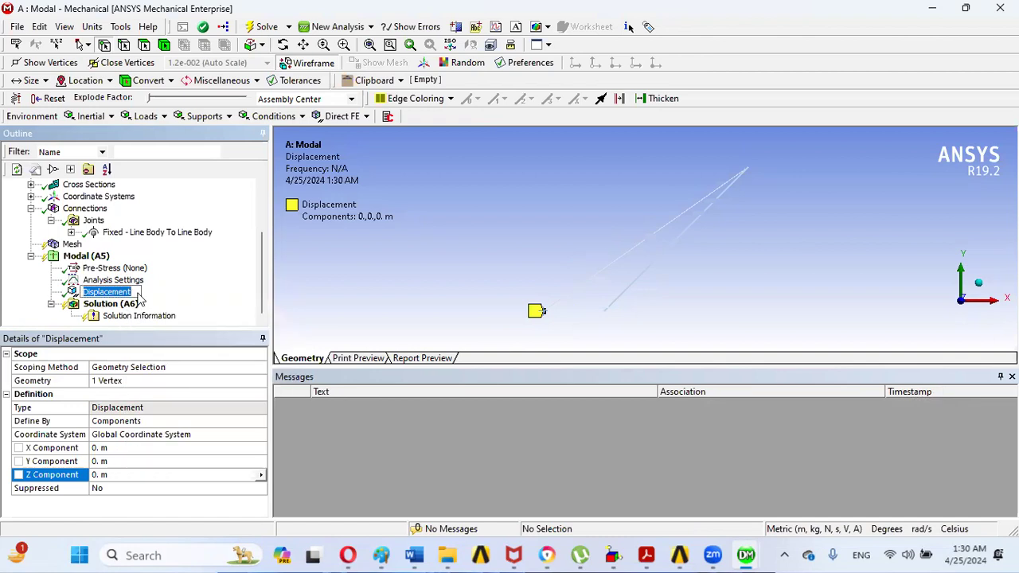
key(End)
text(at F)
key(Return)
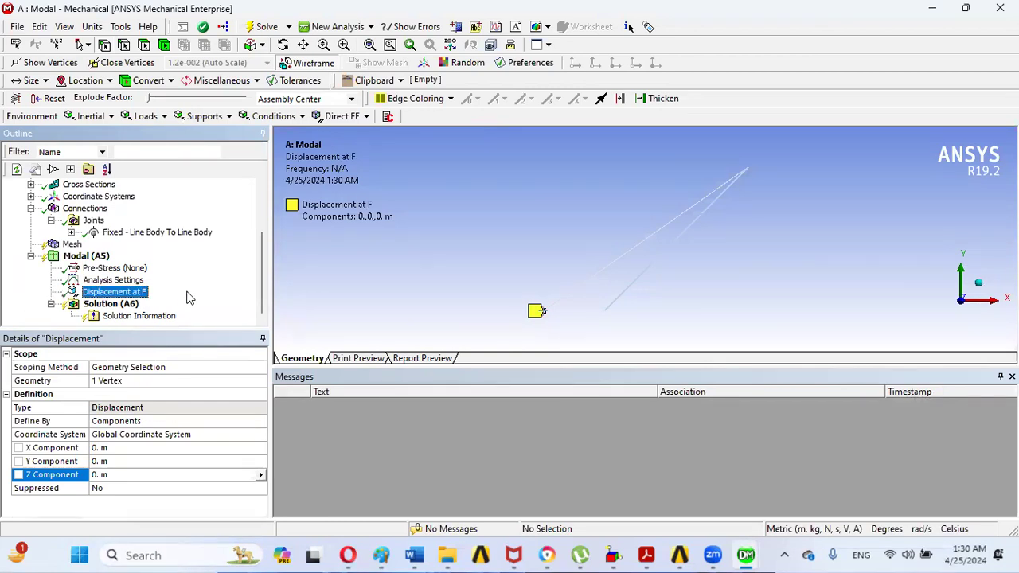
Add a Fixed Rotation support to the modal analysis, scoped to the vertex at the longer line's lower end
click(101, 257)
right_click(101, 256)
mouse_move(189, 263)
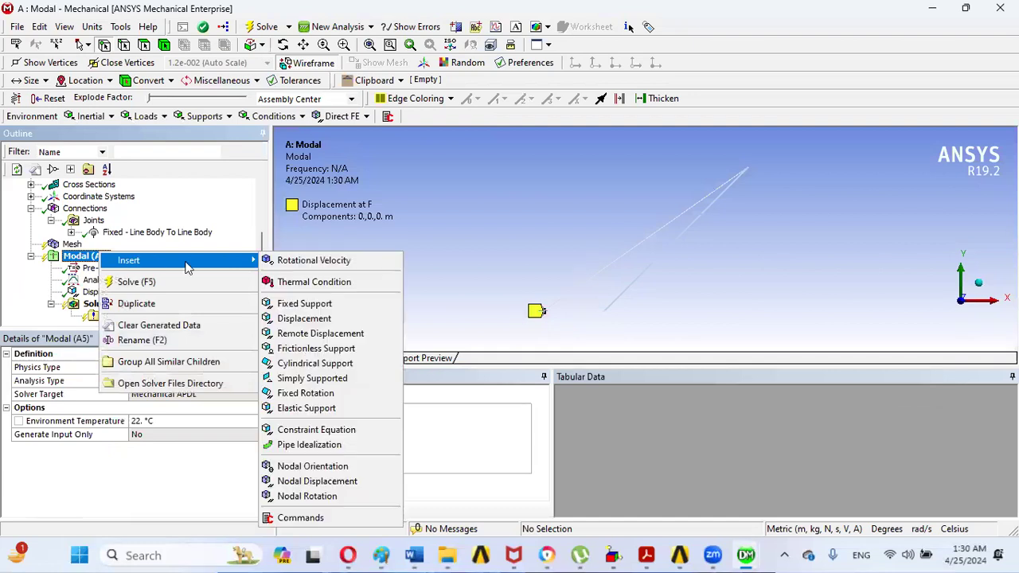
click(307, 395)
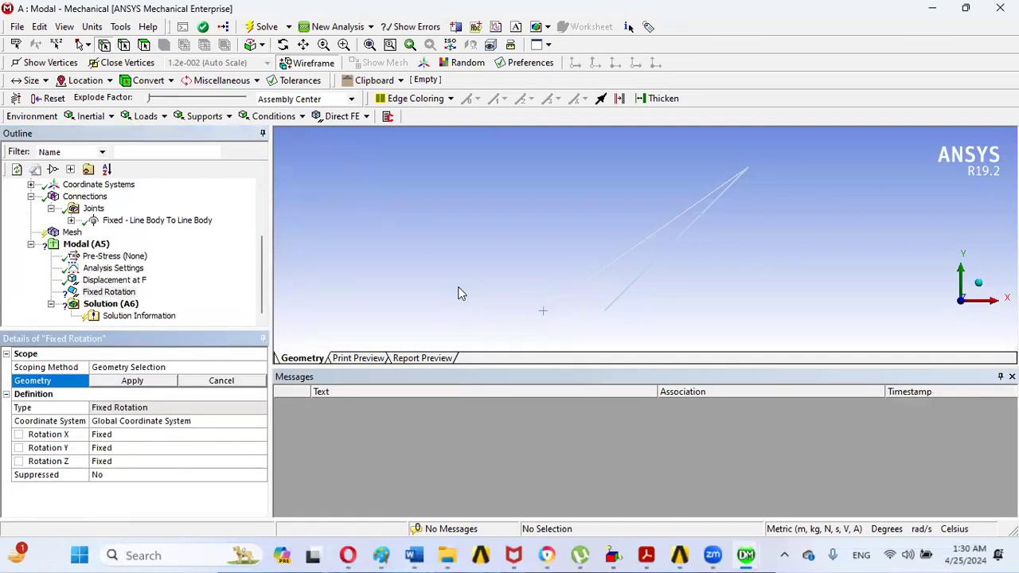
click(540, 315)
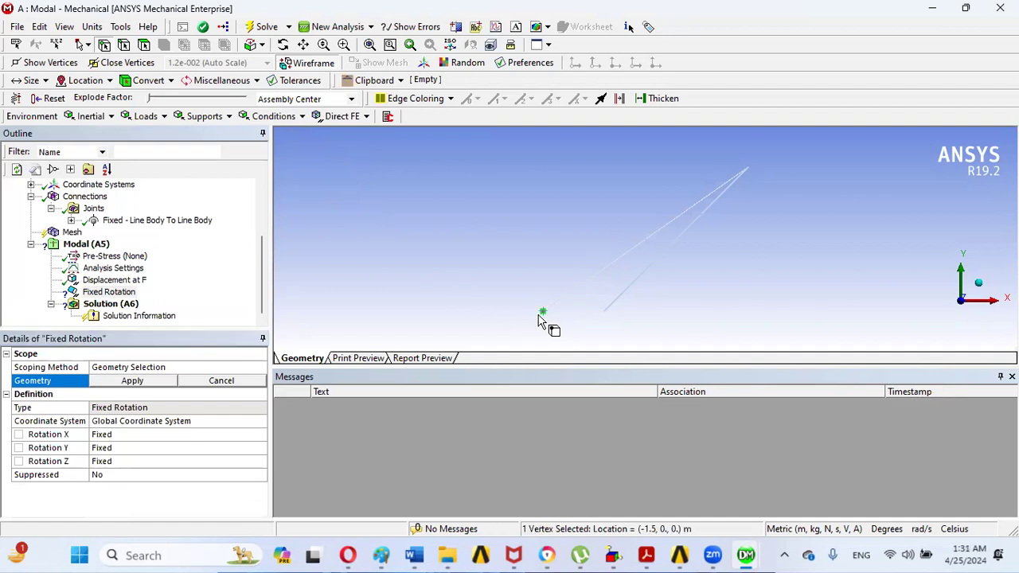
click(153, 383)
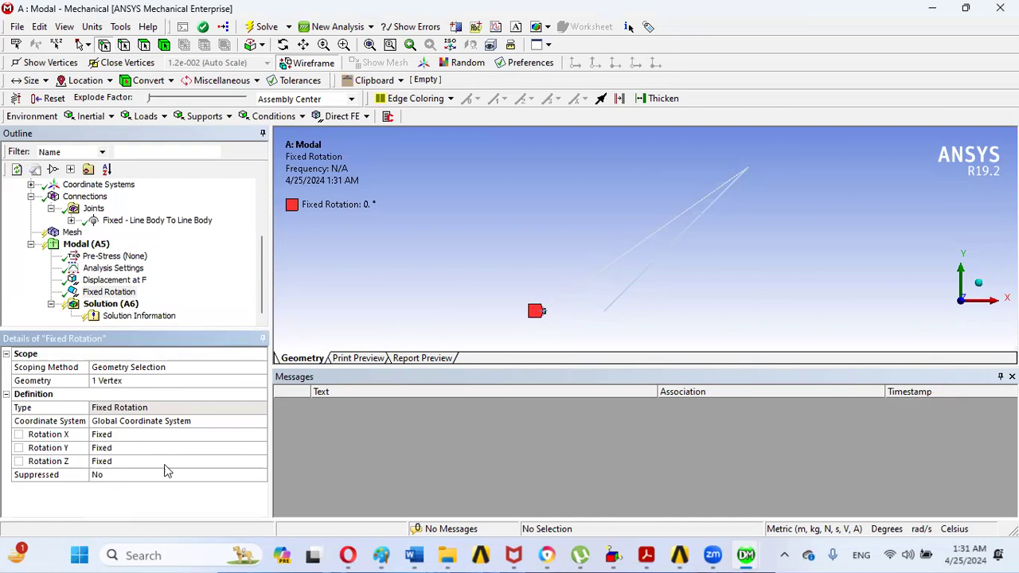
Set Rotation Z of the Fixed Rotation support to Free
click(262, 463)
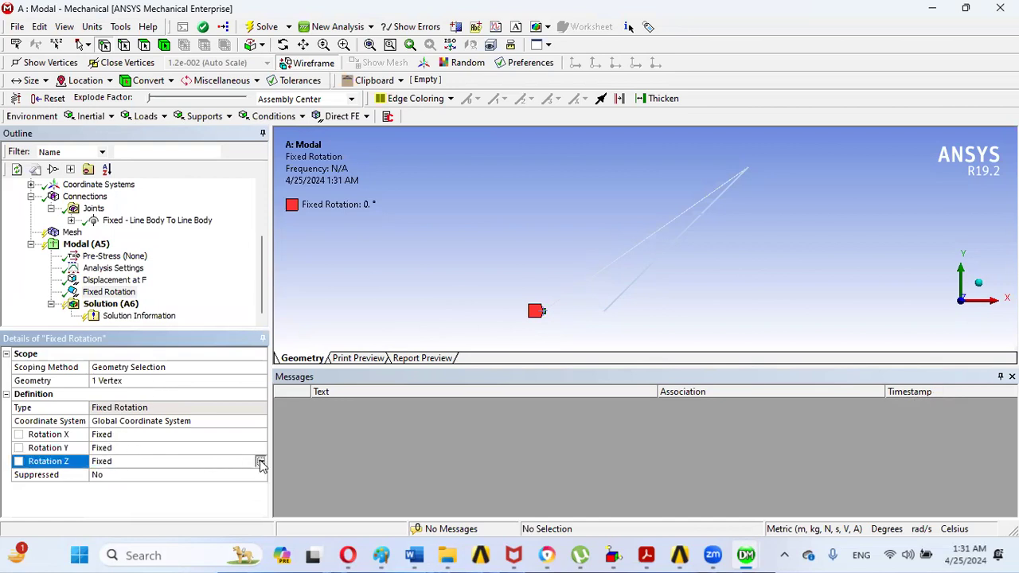
click(260, 464)
click(124, 485)
click(117, 294)
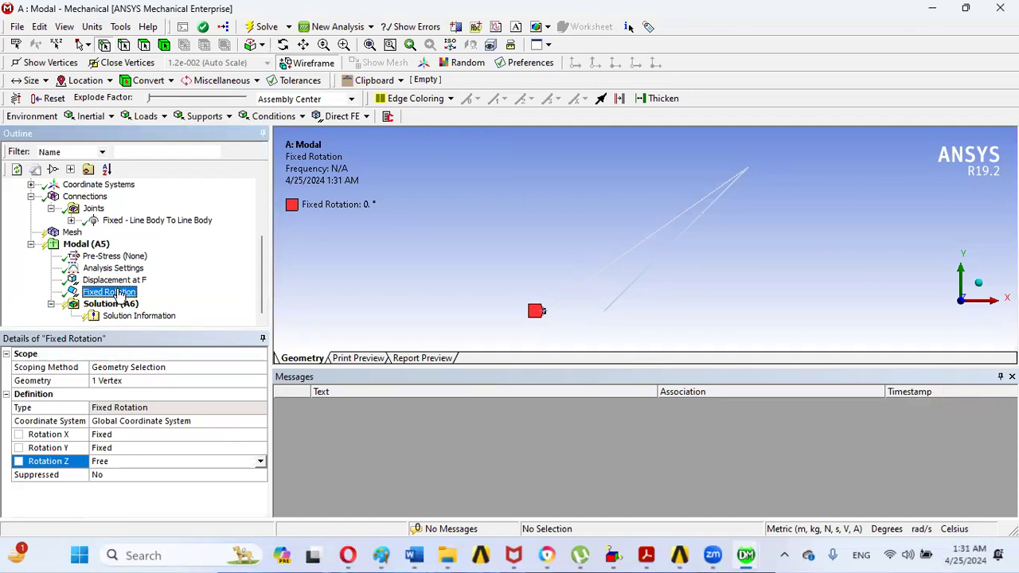
click(657, 320)
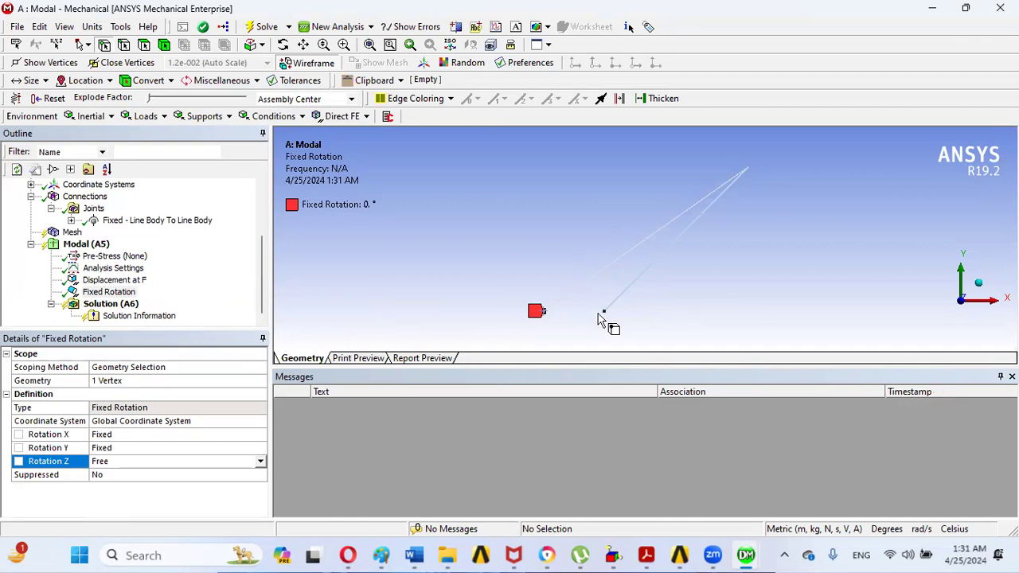
Duplicate the Displacement at F support and scope the copy to the vertex at the shorter line's lower end
click(137, 282)
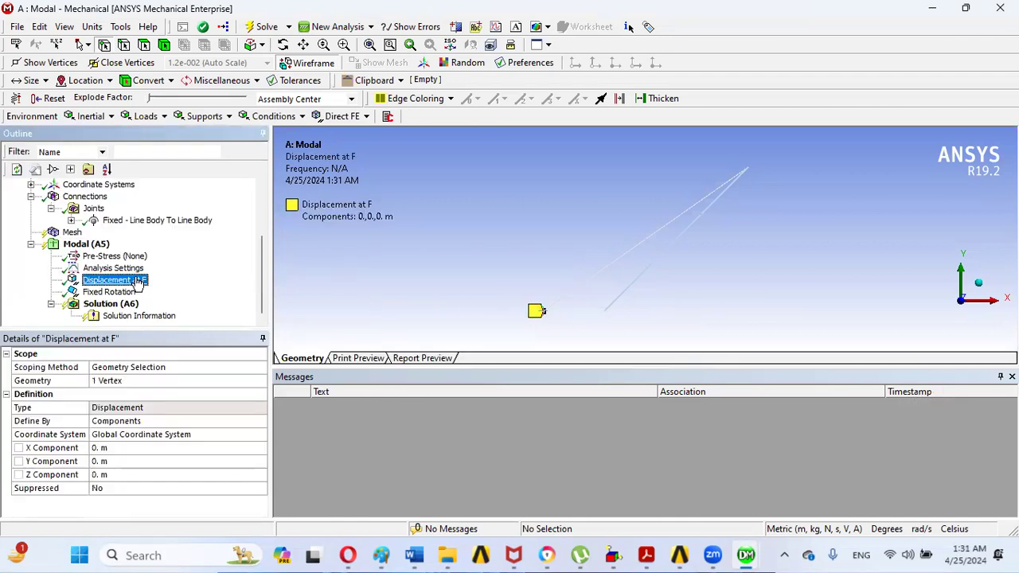
right_click(137, 280)
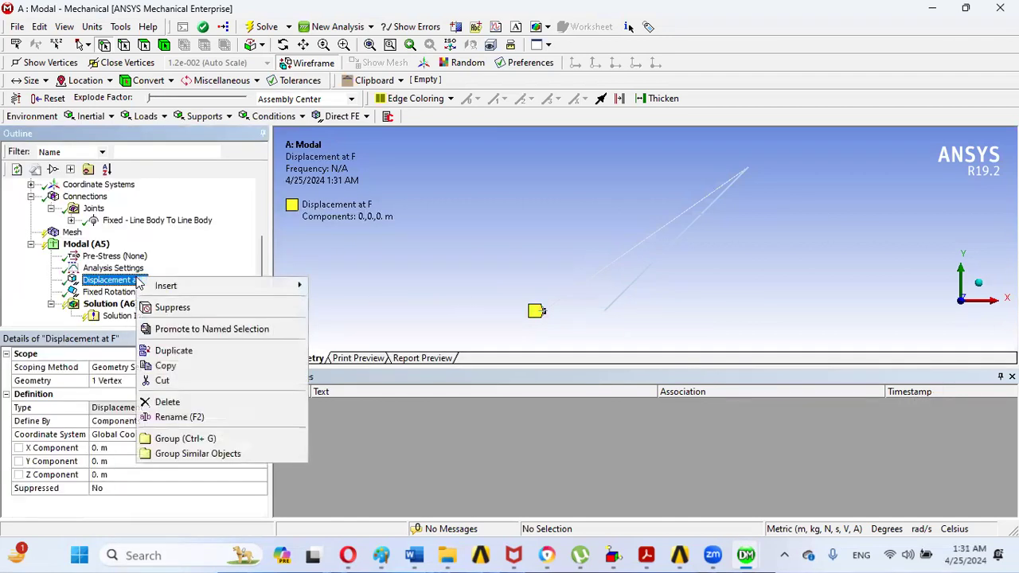
click(170, 351)
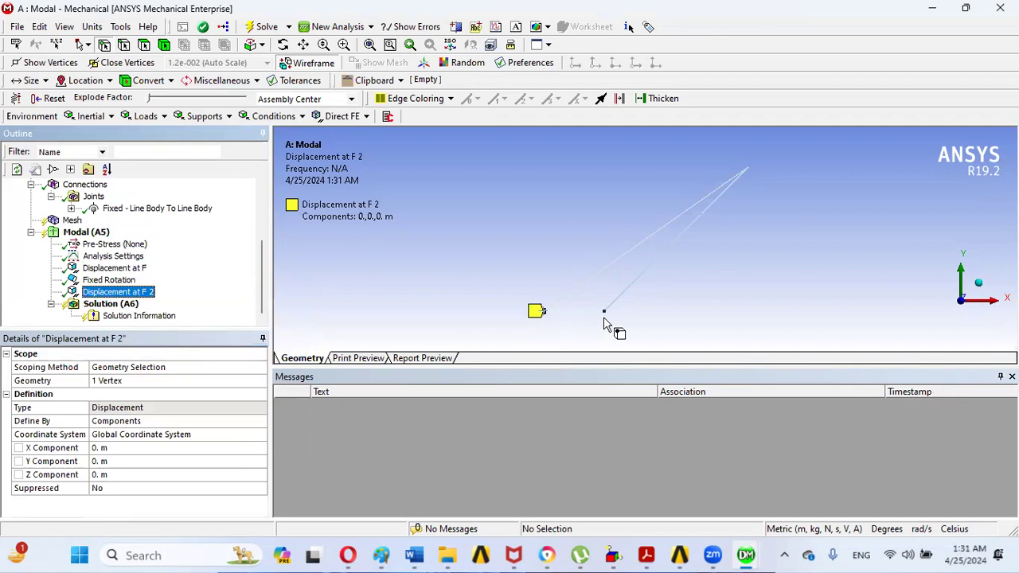
click(121, 382)
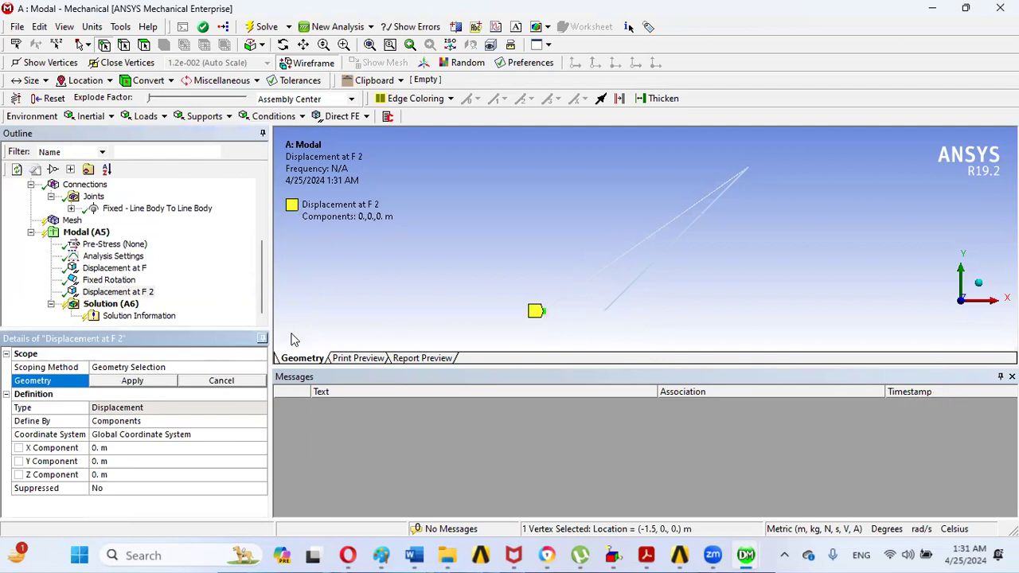
click(424, 269)
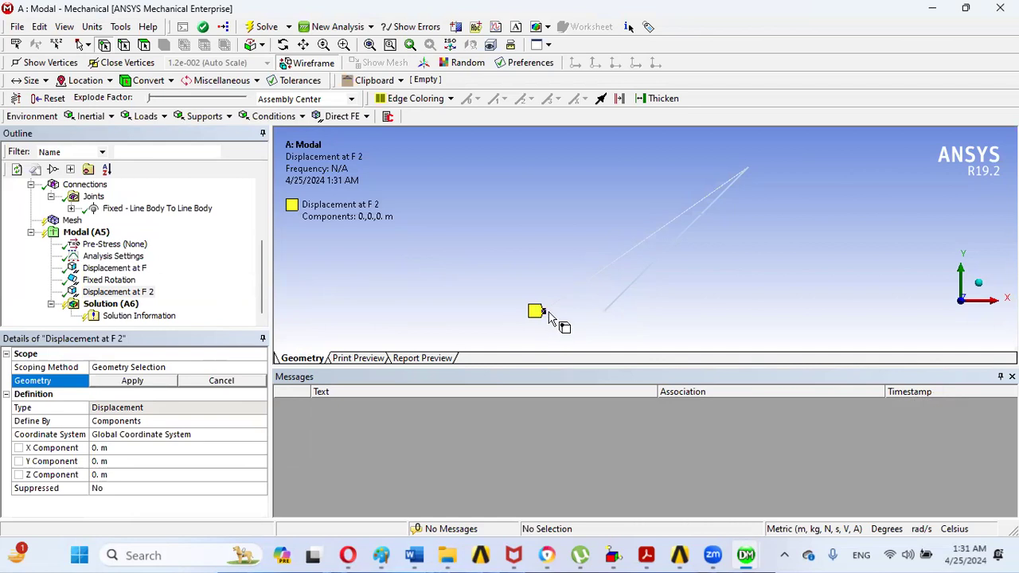
click(604, 316)
click(113, 384)
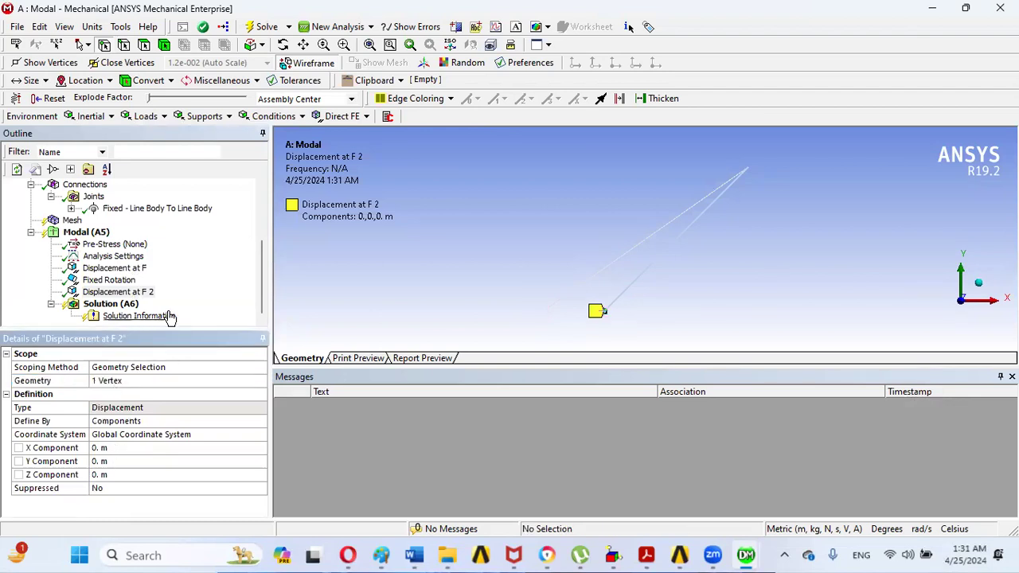
Duplicate the Displacement at F 2 support
click(150, 293)
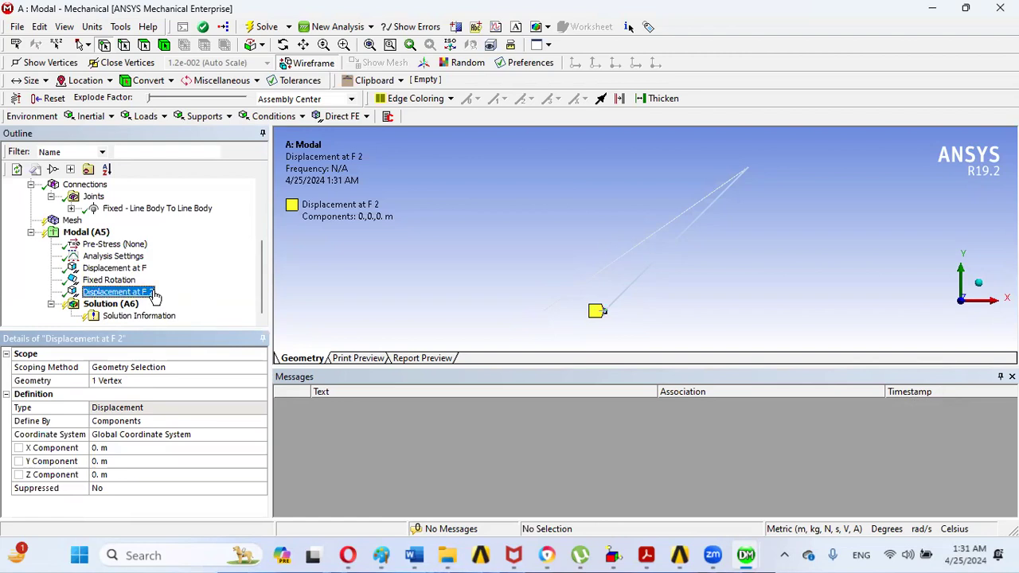
right_click(155, 293)
click(199, 367)
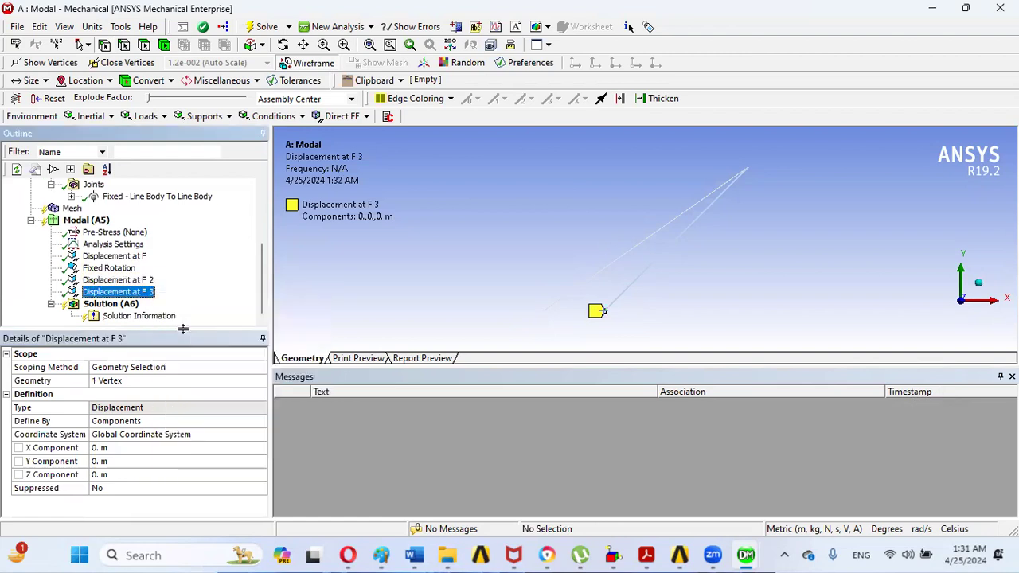
Rename the Displacement at F 2 support as "Displacement at A"
click(151, 280)
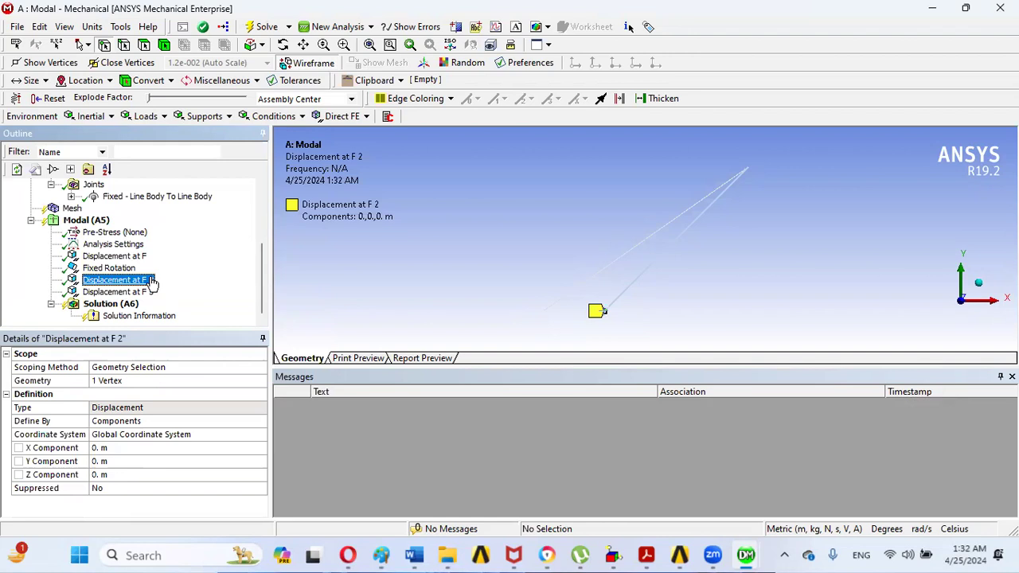
right_click(151, 280)
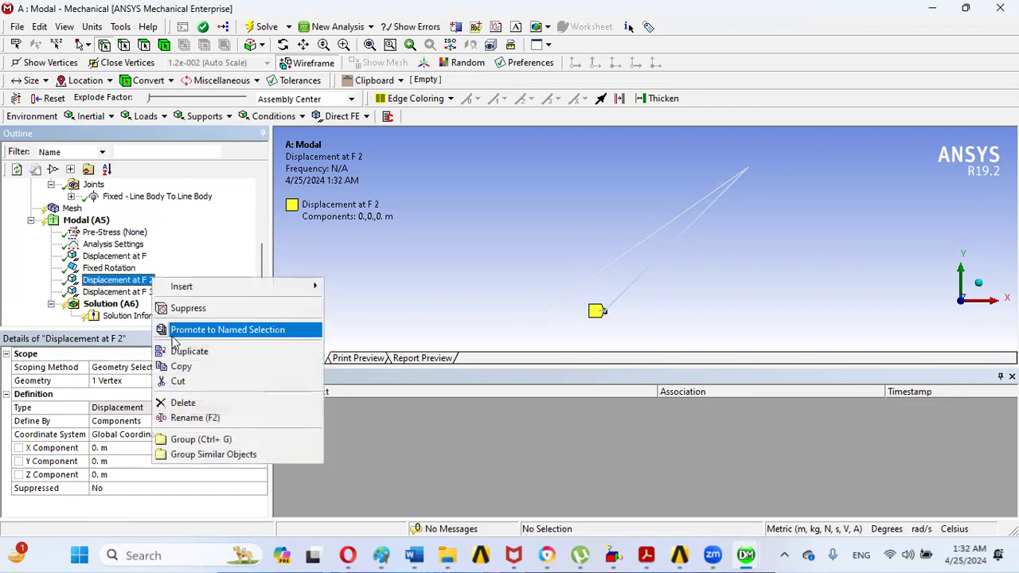
click(195, 418)
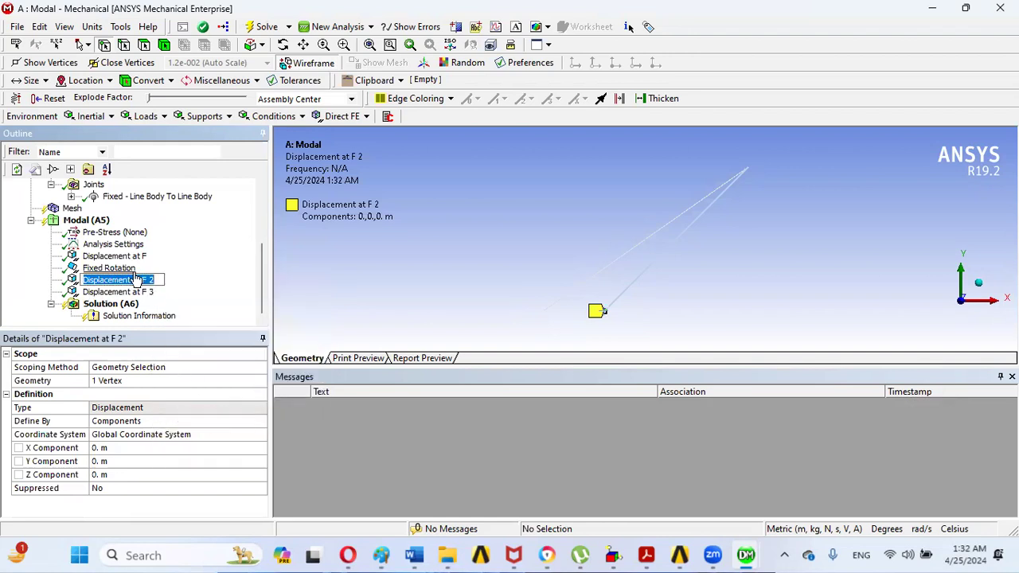
drag(140, 280, 159, 283)
text(A)
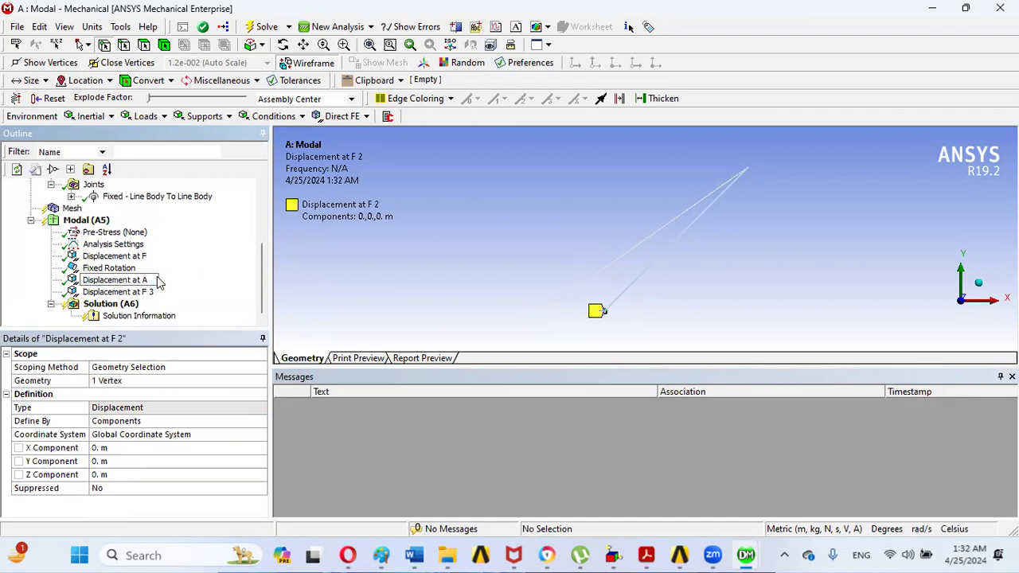
key(Return)
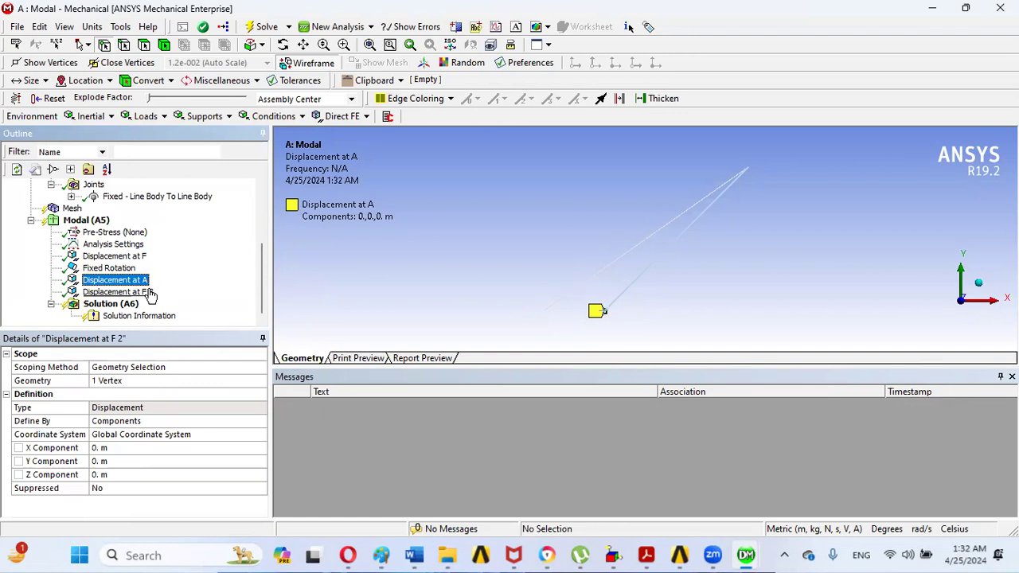
Delete the surplus Displacement at F 3 support from the modal analysis
click(150, 292)
right_click(150, 292)
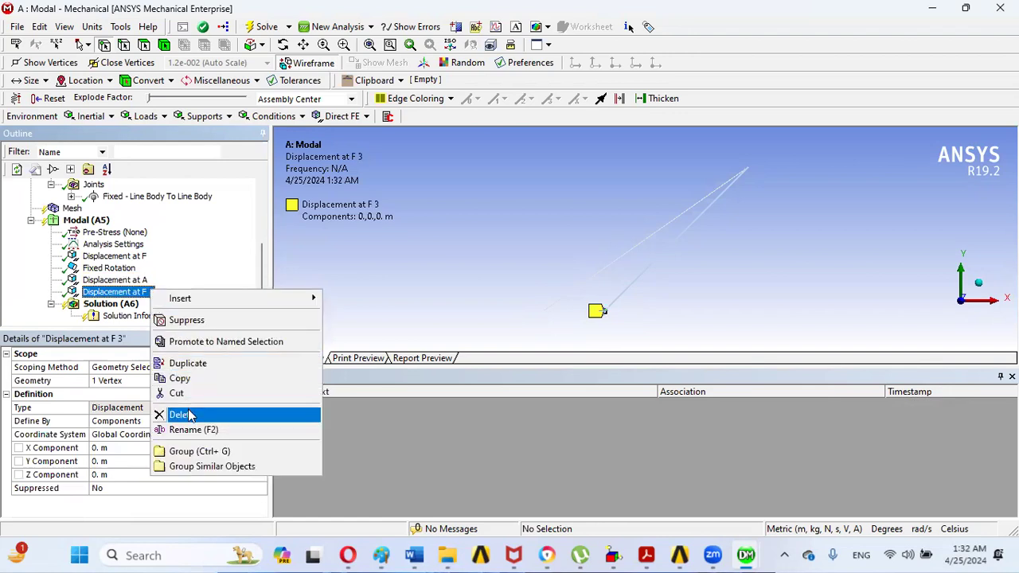
click(189, 414)
click(527, 350)
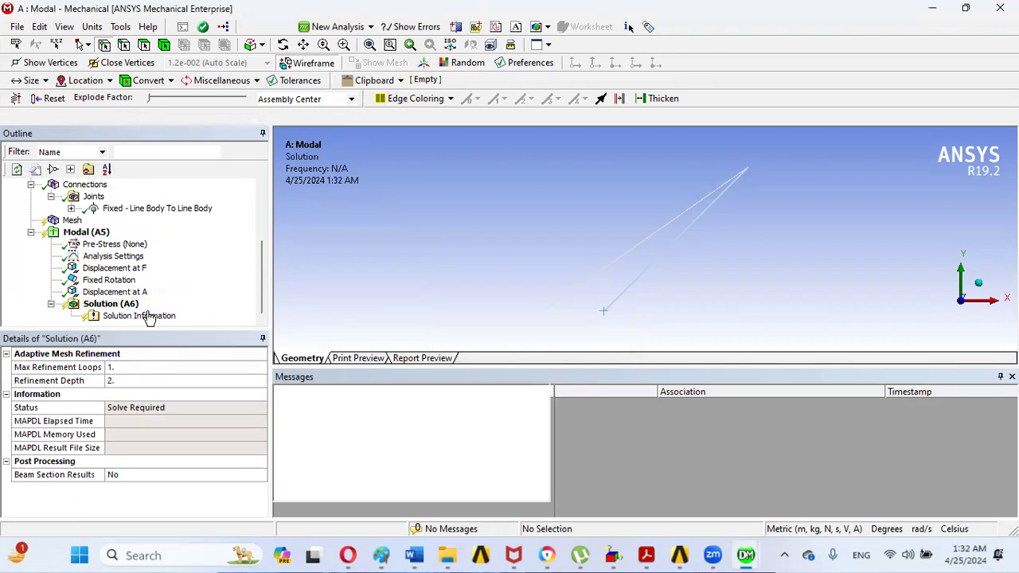
Duplicate the Fixed Rotation support and rename the copy as "Fixed Rotation at A"
right_click(134, 283)
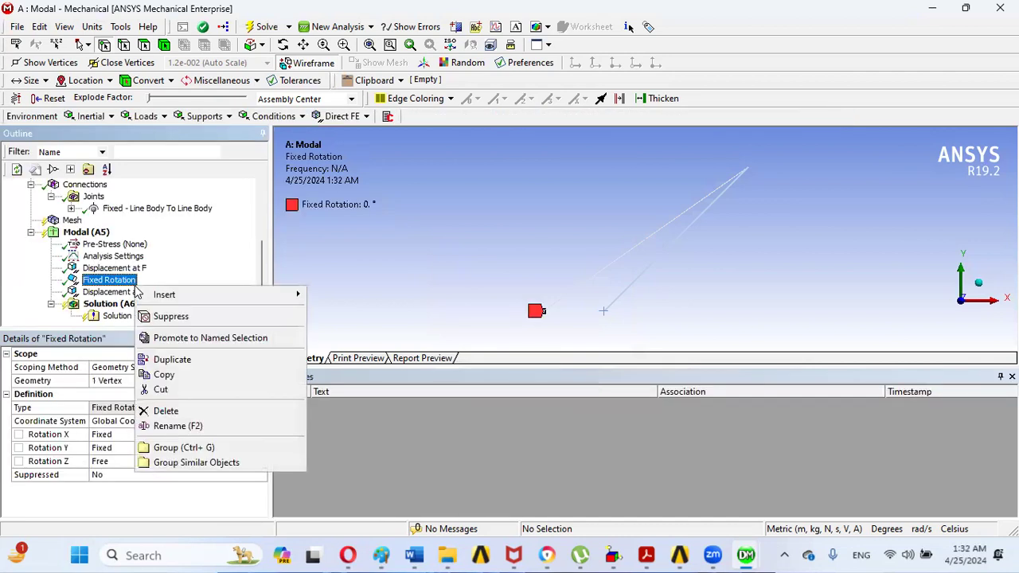
click(186, 361)
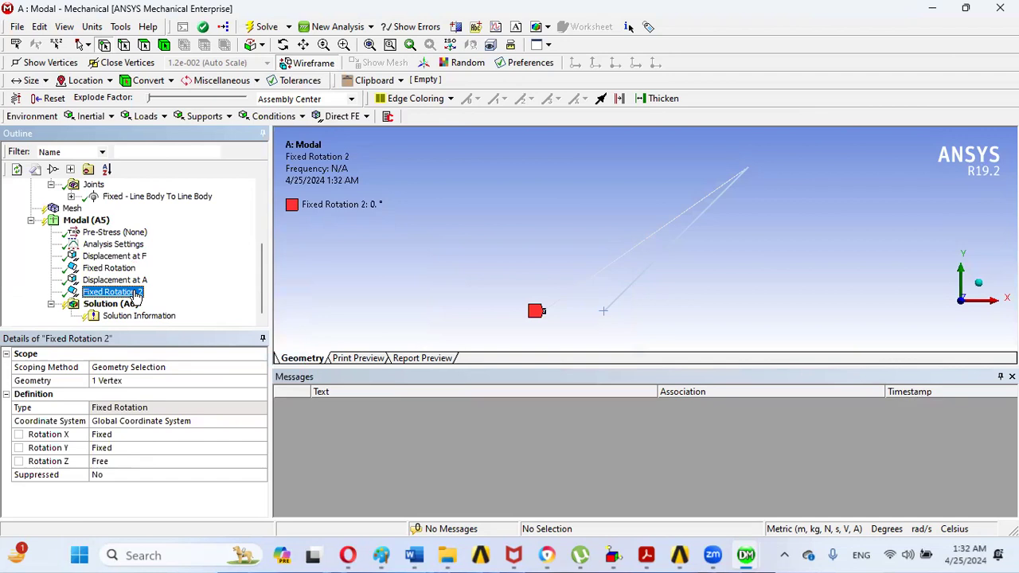
right_click(136, 292)
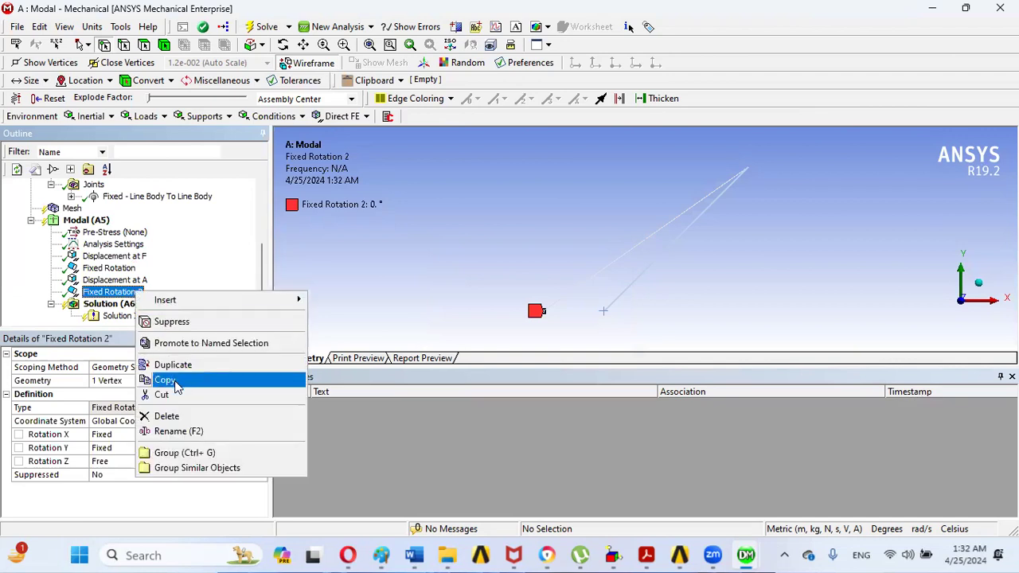
click(177, 430)
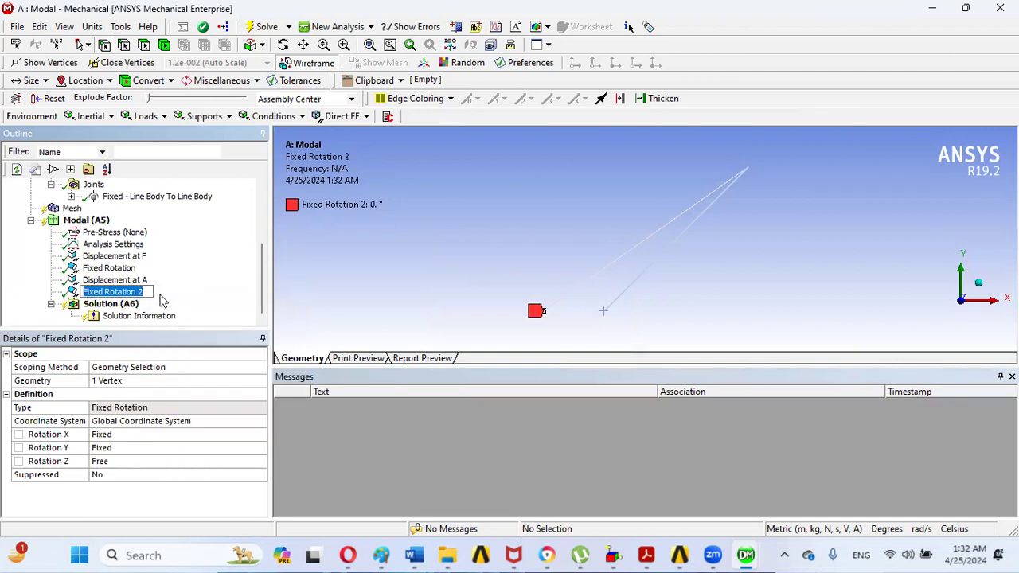
right_click(141, 293)
click(206, 434)
key(End)
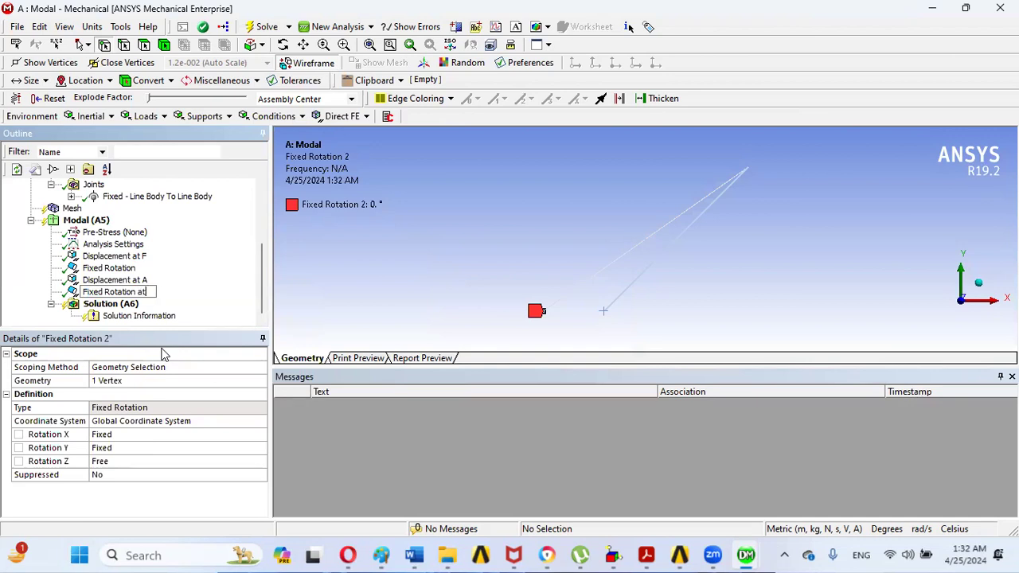
text(at A)
key(Return)
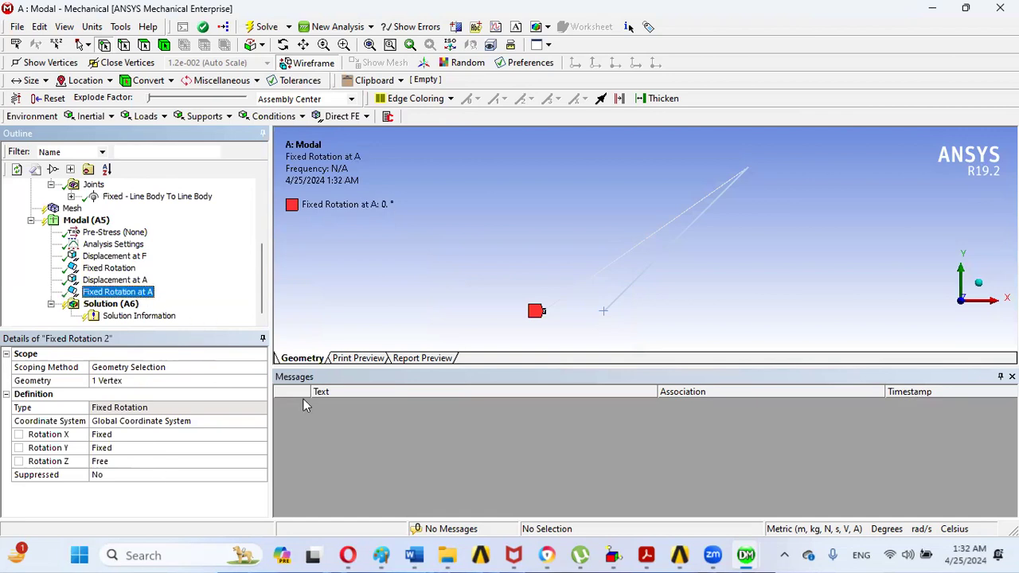
Reassign the Fixed Rotation at A support to the boom's lower-end vertex at point A
click(413, 269)
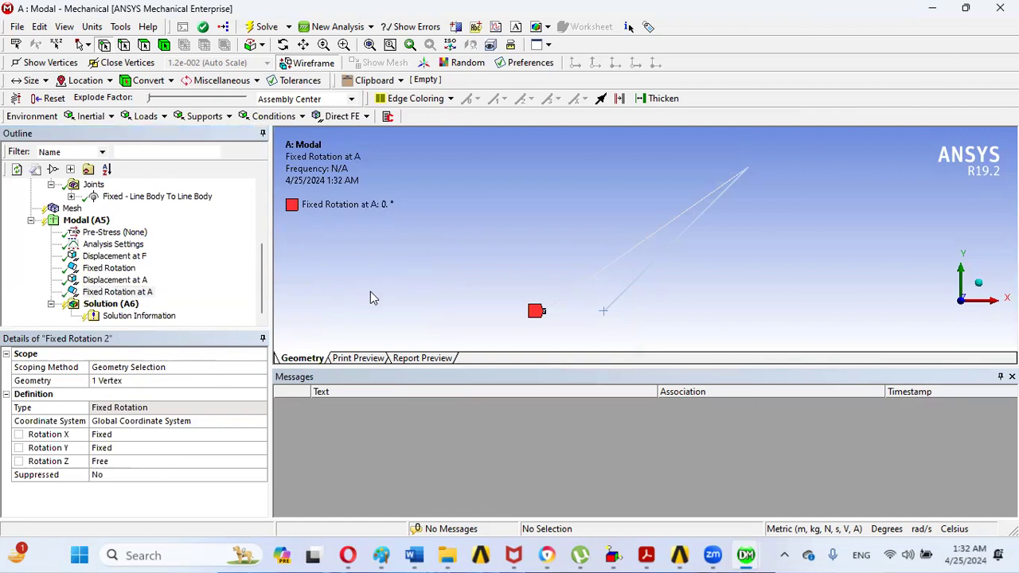
click(604, 311)
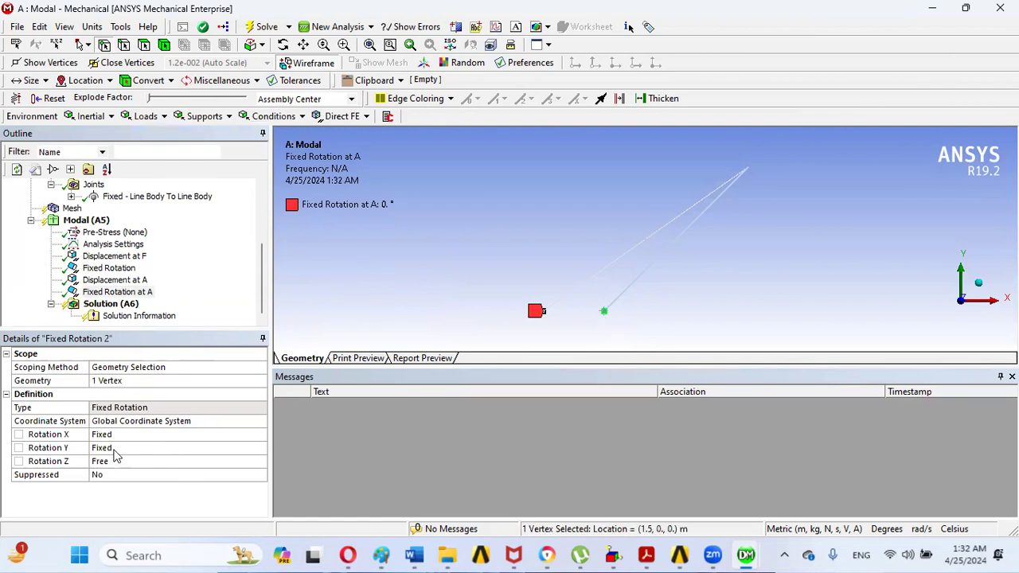
click(116, 383)
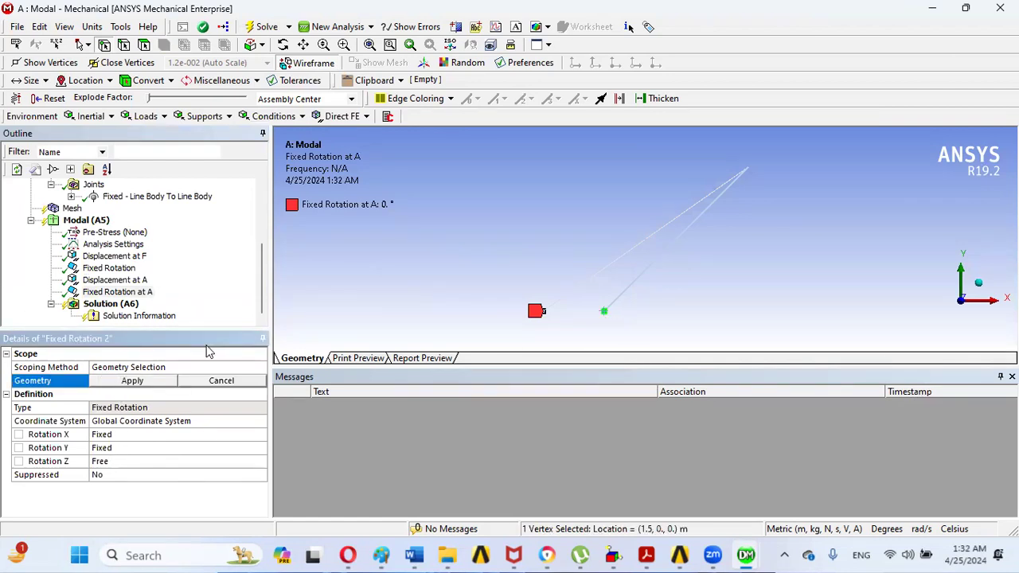
click(146, 382)
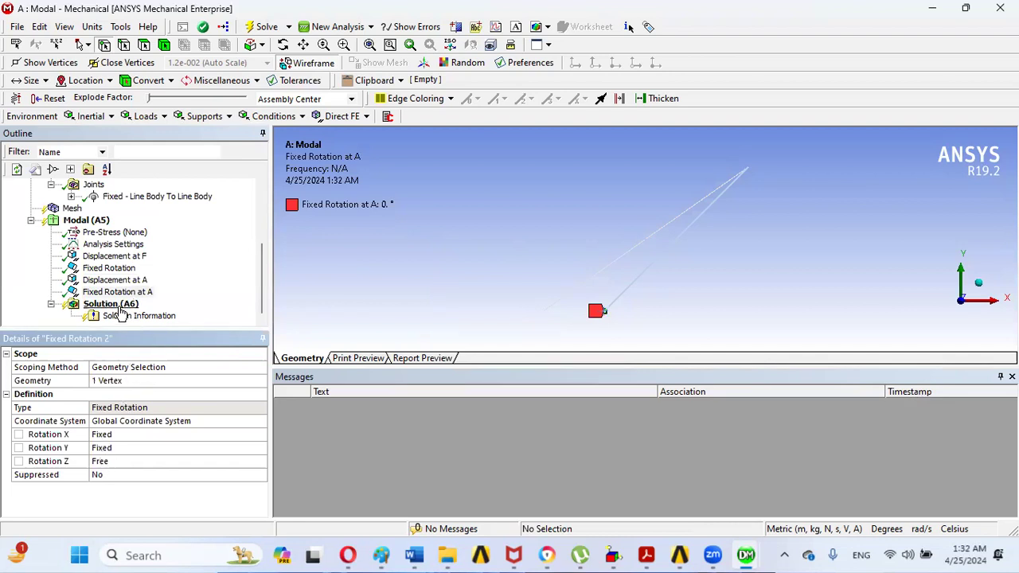
Rename the original Fixed Rotation support as "Fixed Rotation at F"
click(125, 269)
right_click(127, 275)
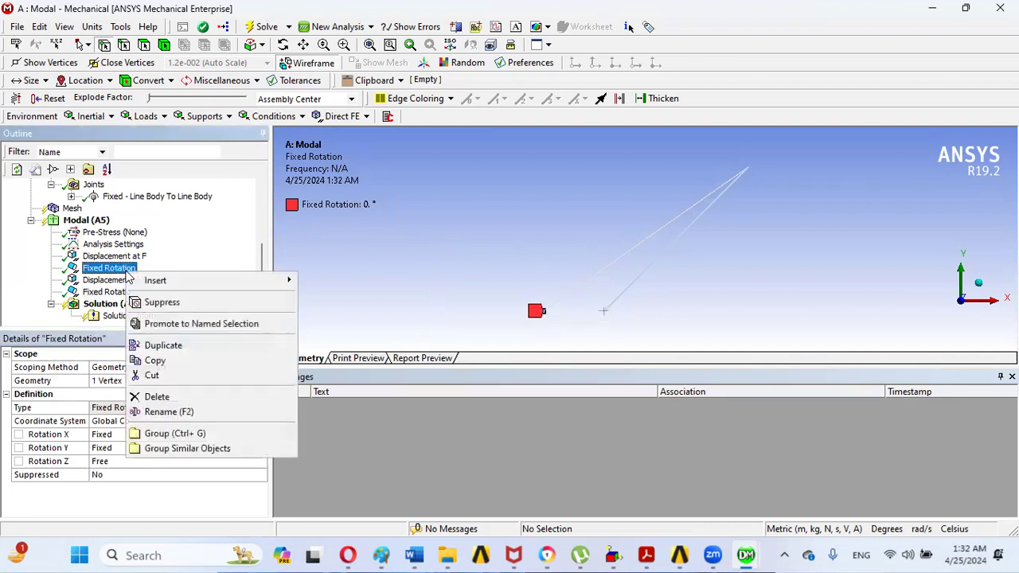
click(170, 412)
click(140, 265)
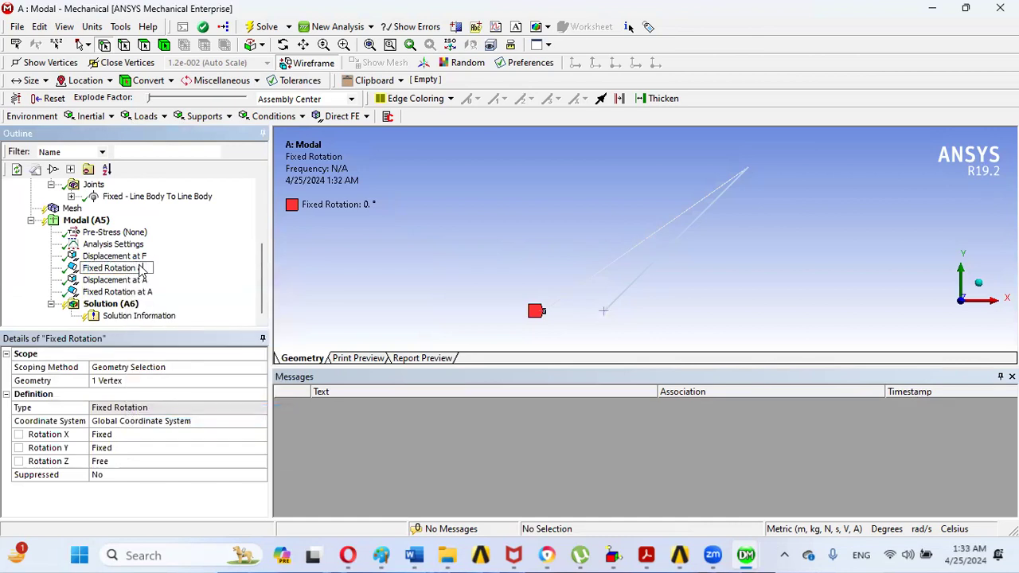
text(at F)
key(Return)
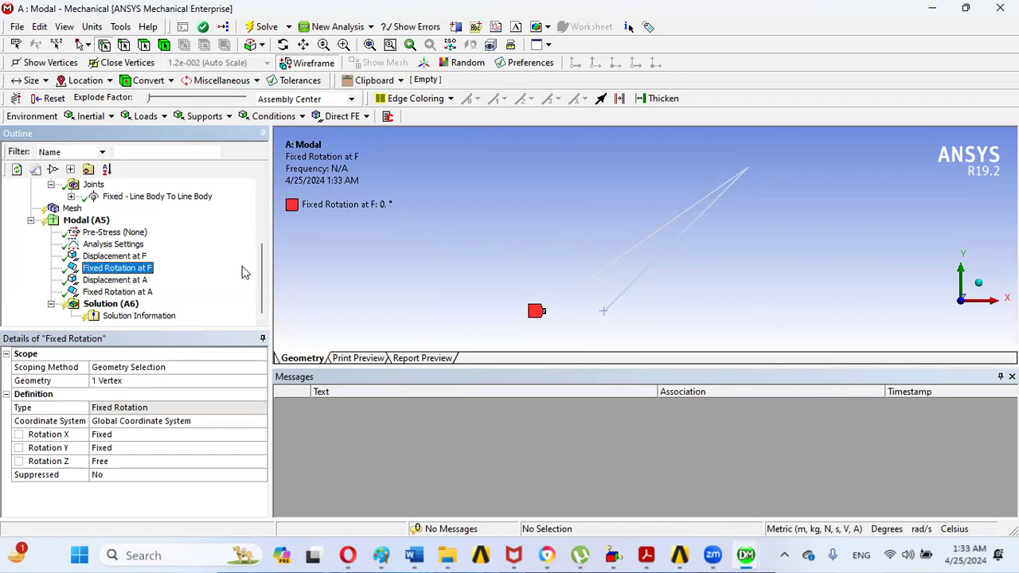
click(376, 266)
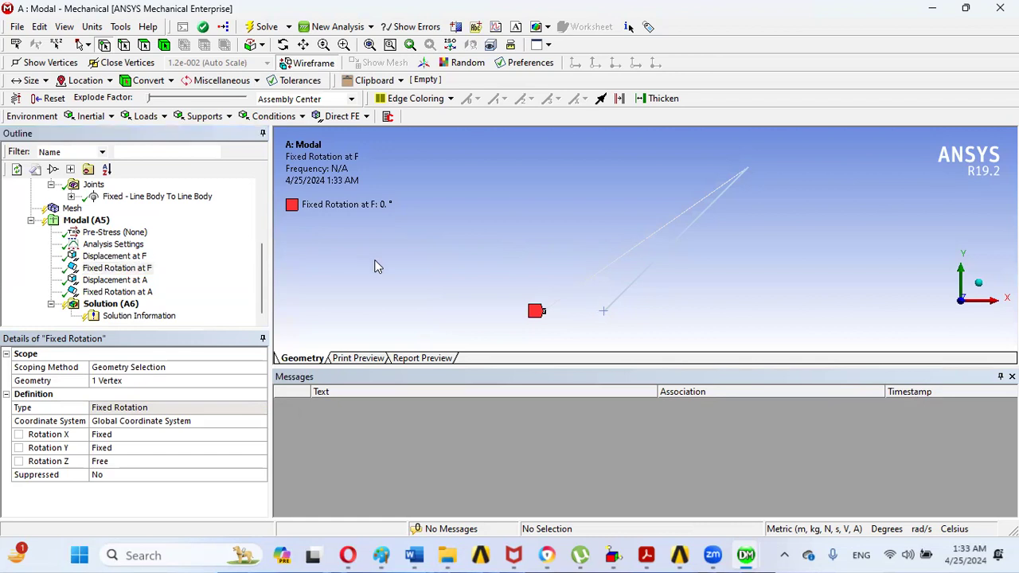
Insert a new Displacement support in the modal analysis and scope it to the vertex where boom and cable meet
right_click(106, 223)
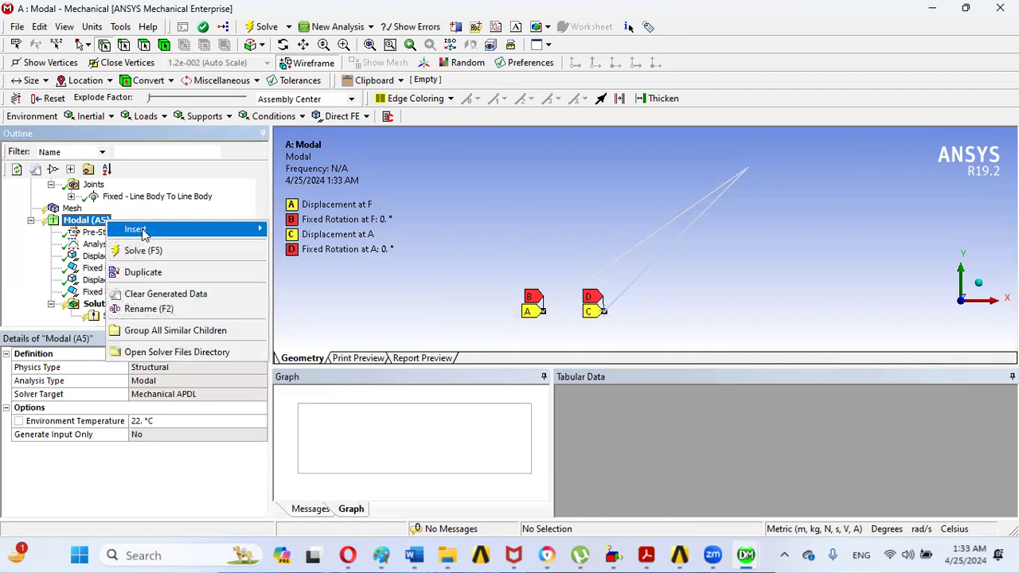
mouse_move(144, 230)
click(311, 287)
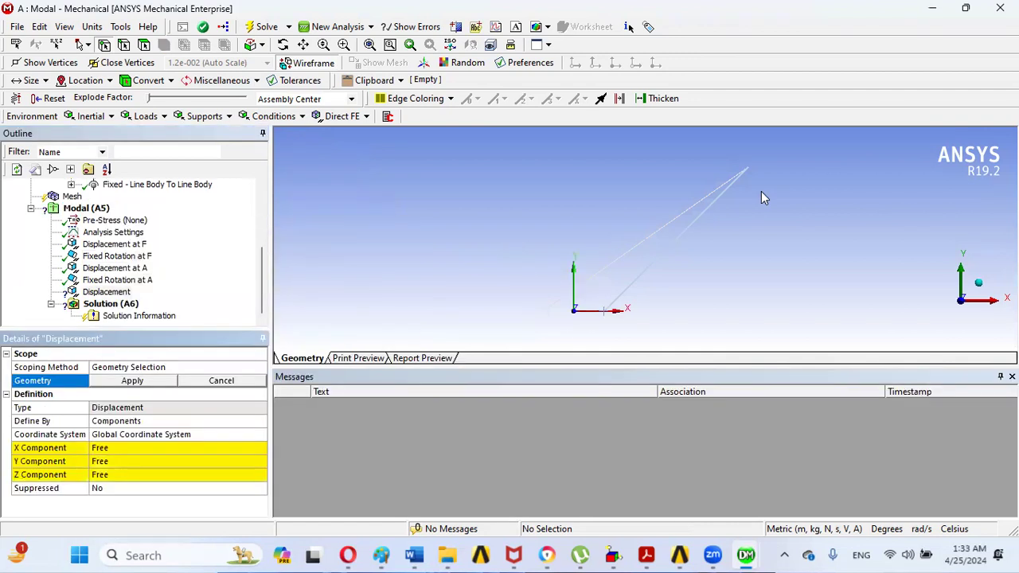
click(751, 170)
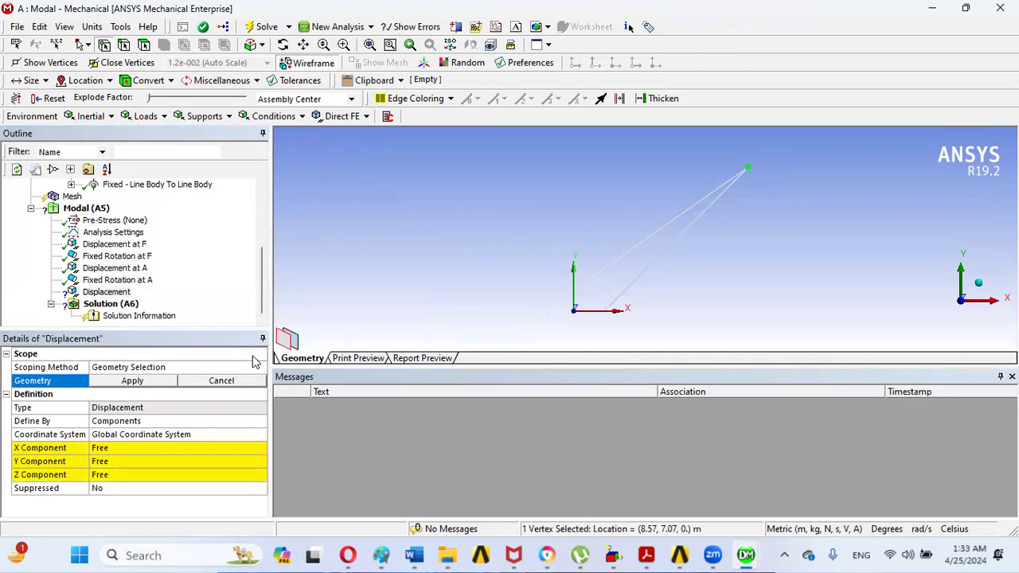
click(160, 384)
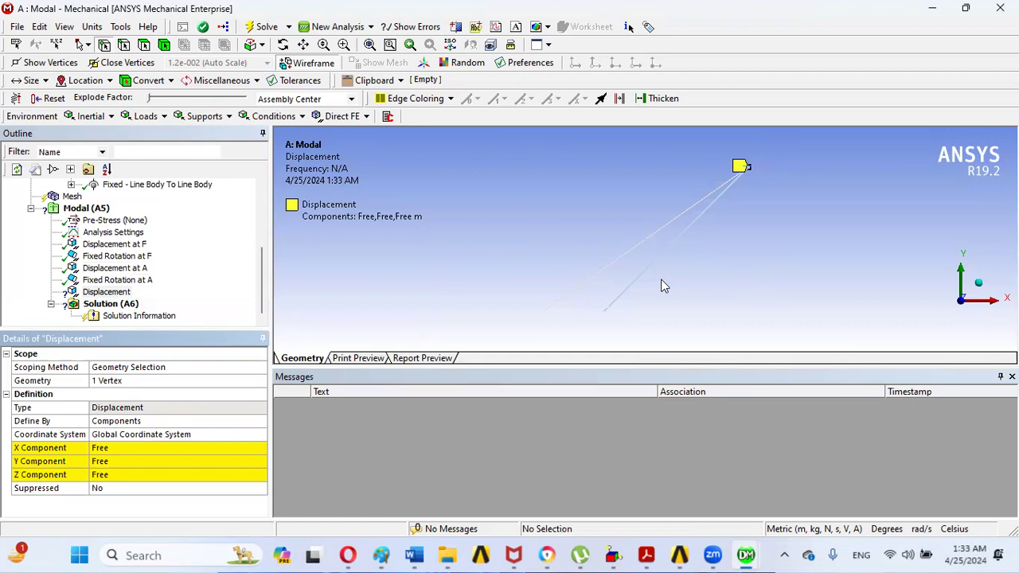
Set the new Displacement support's X and Z components to 0 m
click(99, 449)
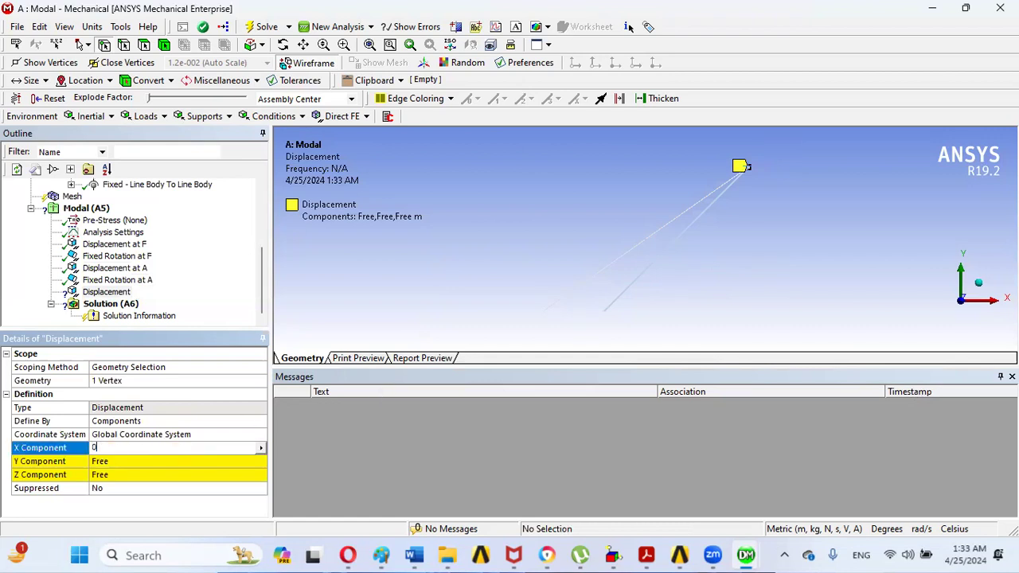
click(98, 475)
text(0)
key(Return)
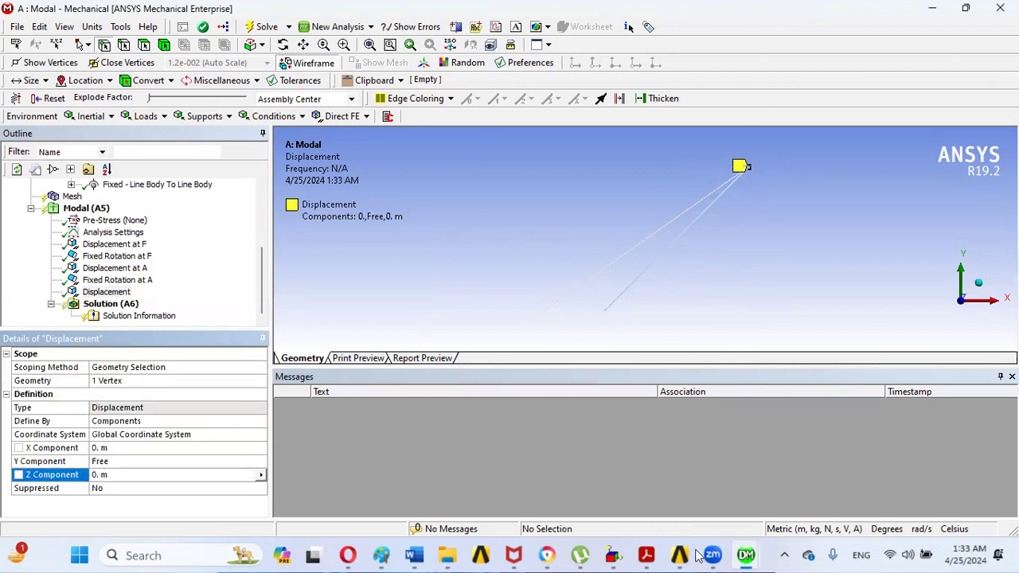
Switch to the mechanical vibrations PDF in Acrobat and examine the crane figure around the load W
click(642, 555)
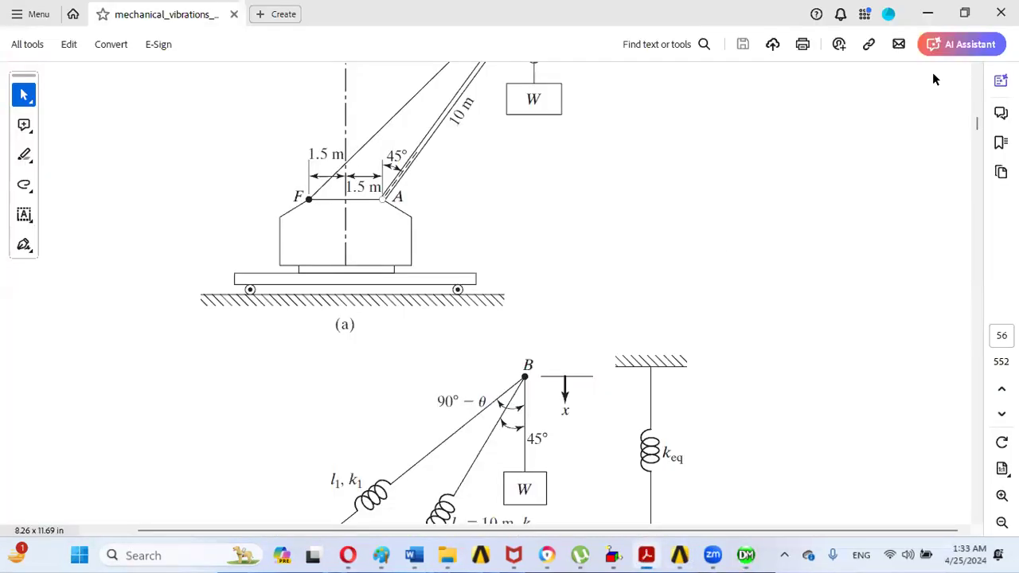
scroll(983, 74, up, 10)
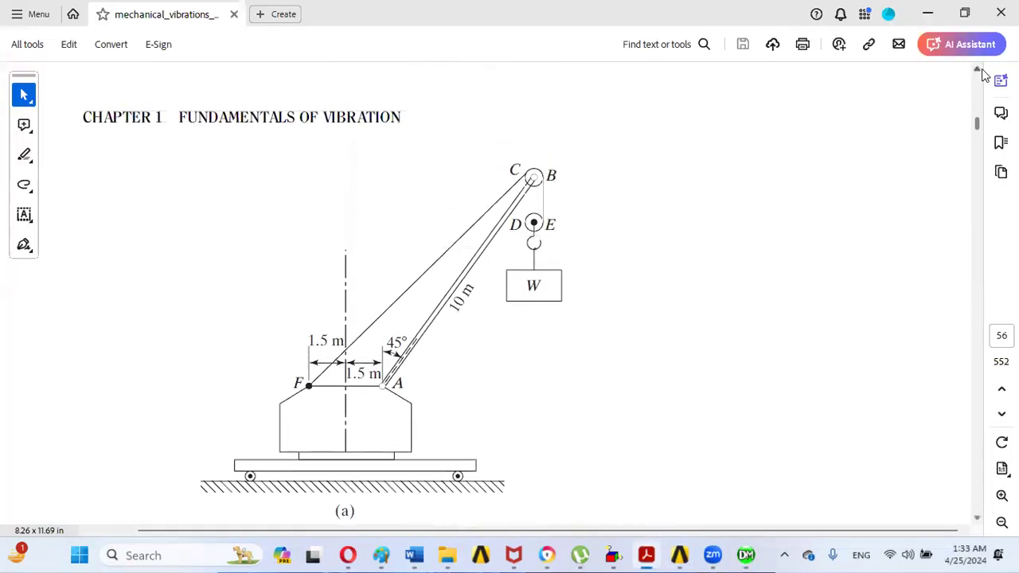
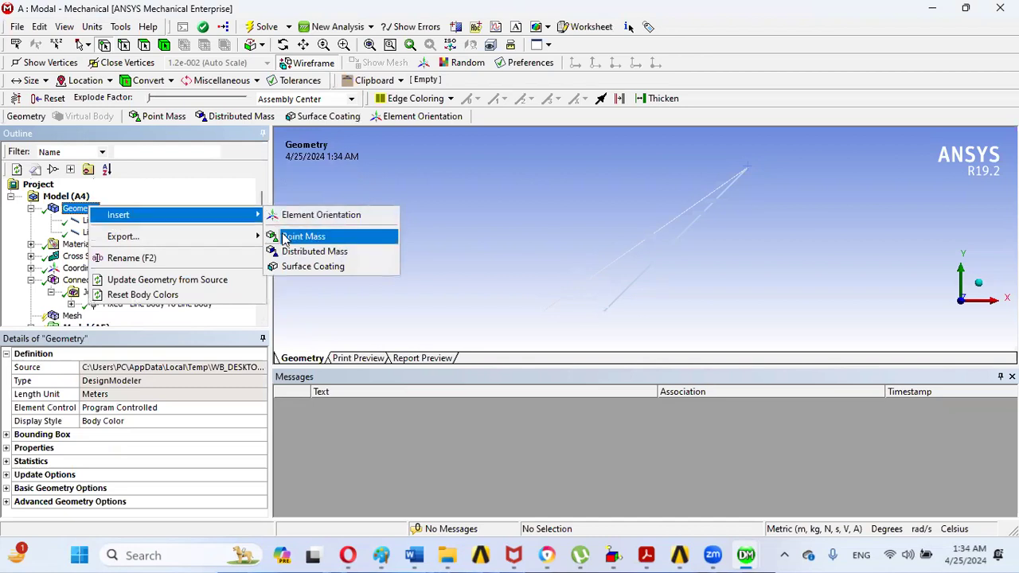
Add a point mass of 101.9368 kg to the geometry at the vertex where boom and cable meet
click(286, 237)
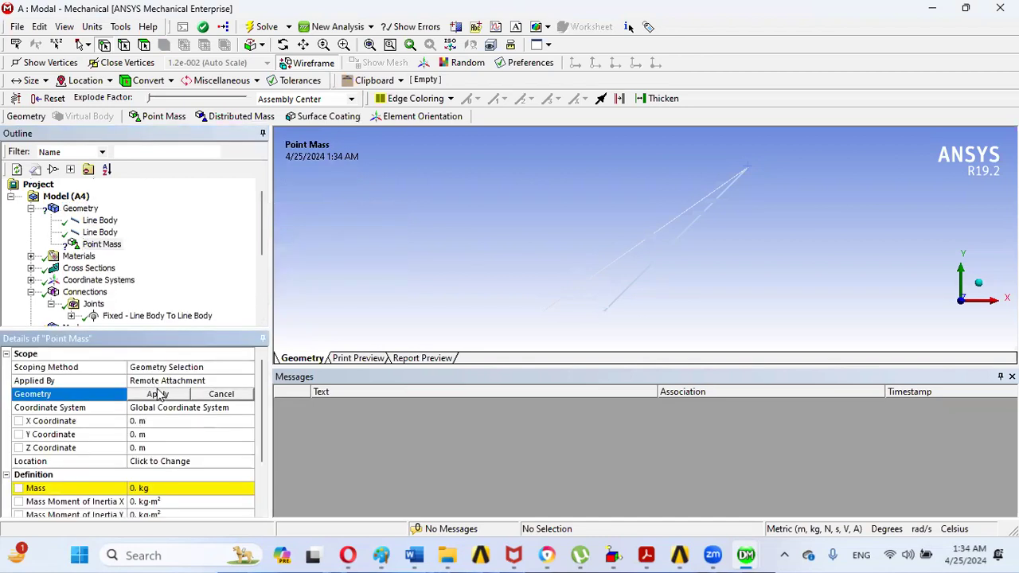
click(748, 172)
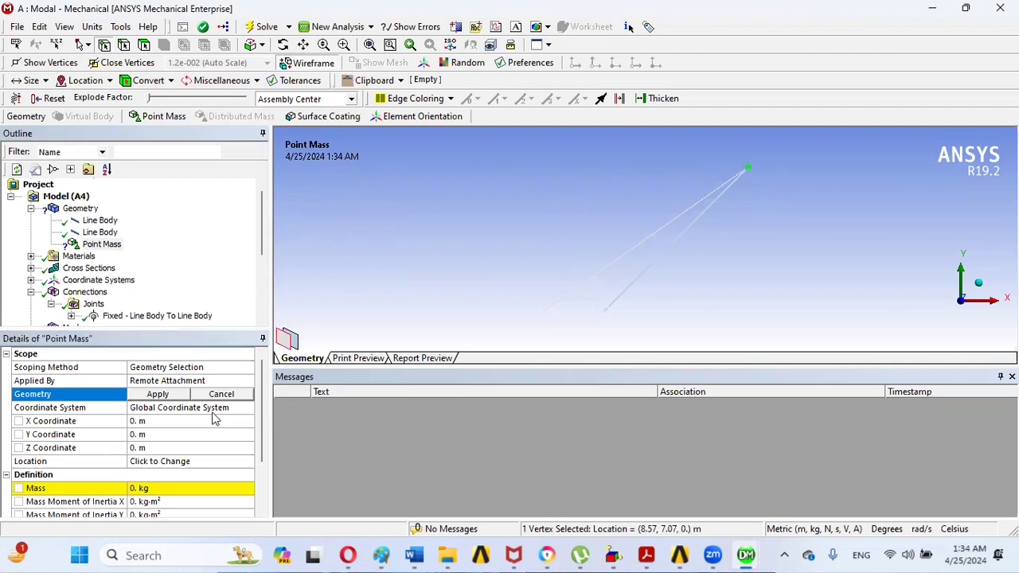
click(176, 395)
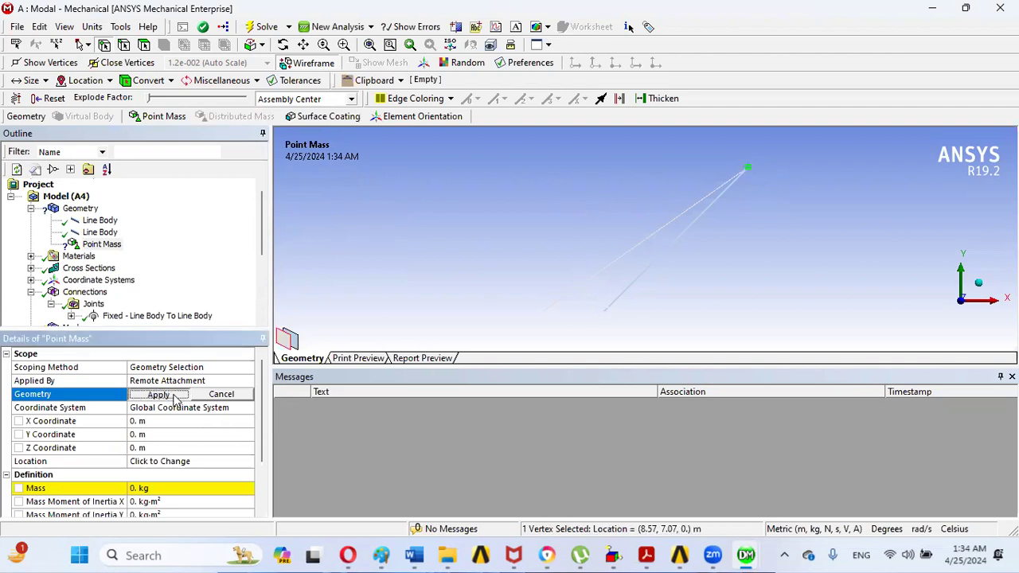
click(137, 488)
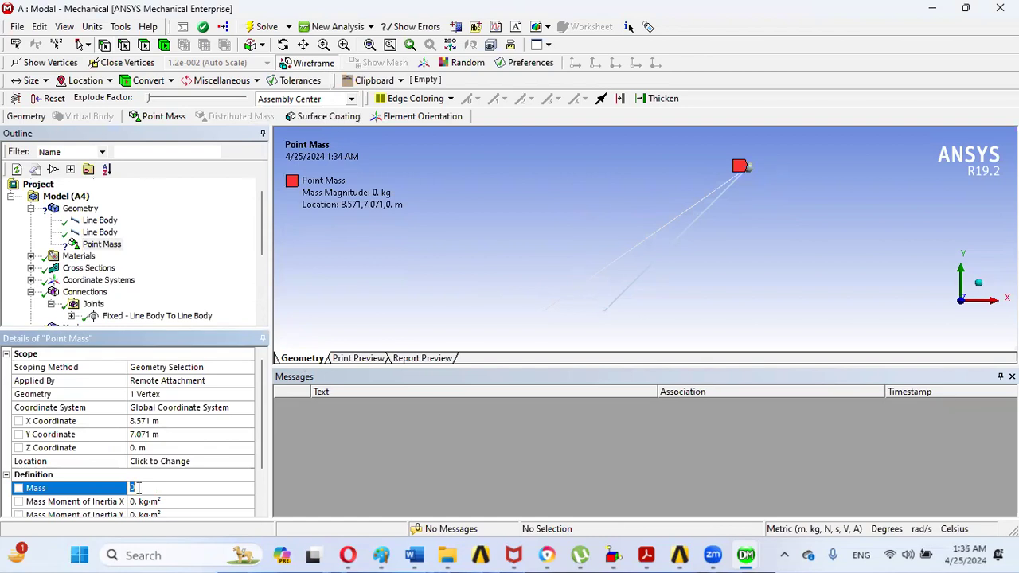
text(101)
text(.9368)
key(Return)
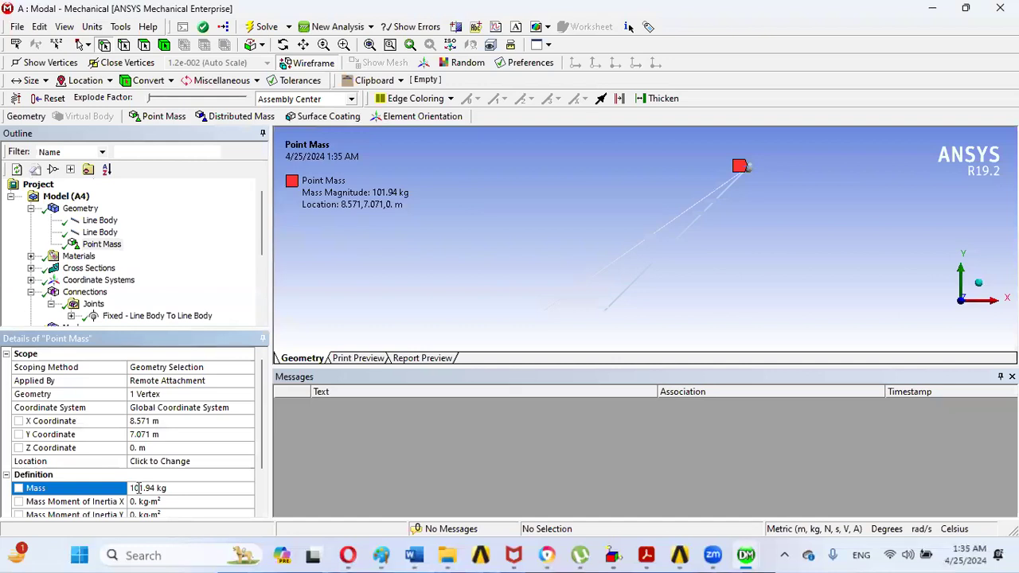
Rename the Displacement support at the boom tip as "Displacement at W"
click(262, 275)
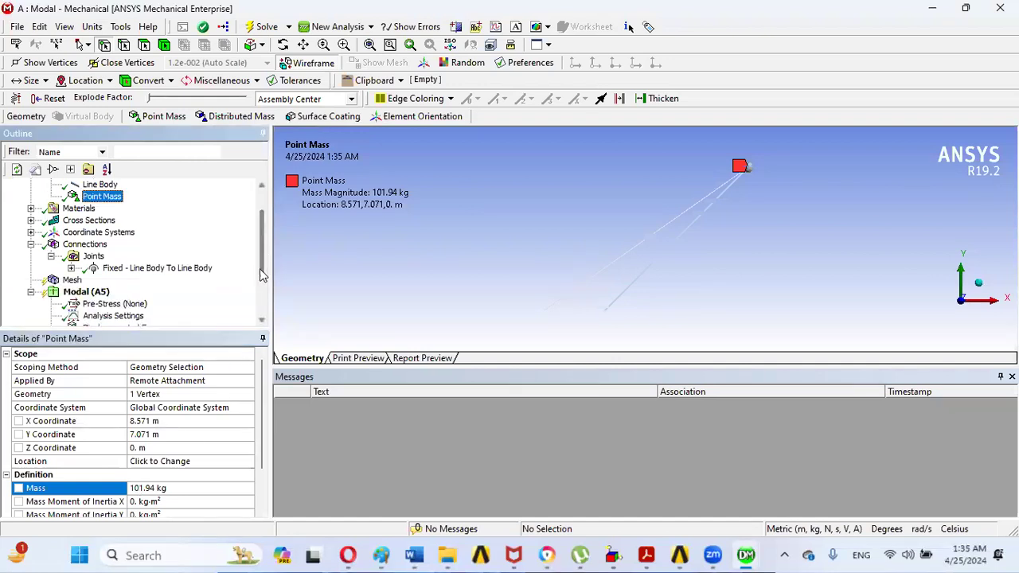
drag(263, 275, 265, 288)
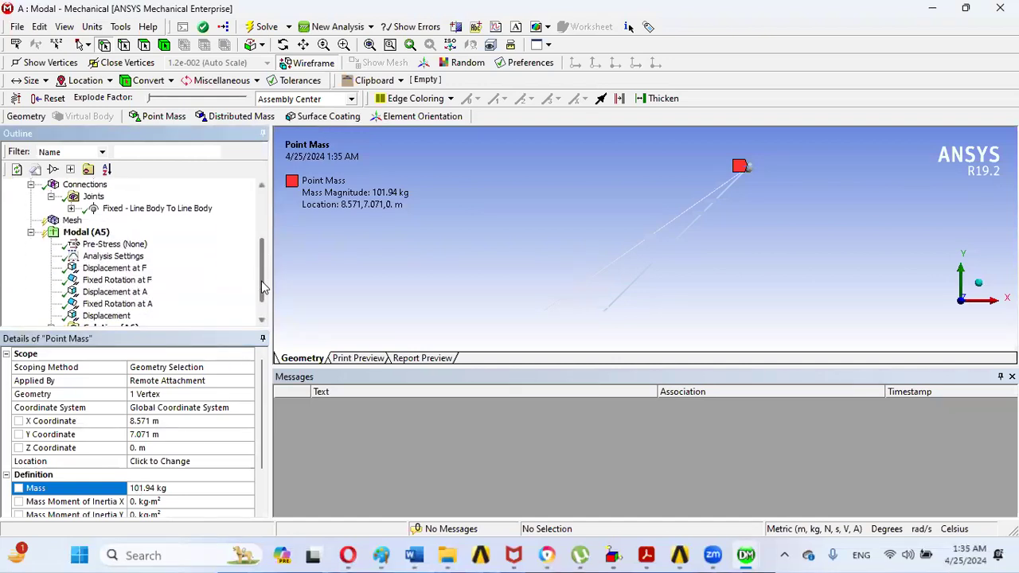
scroll(265, 288, down, 1)
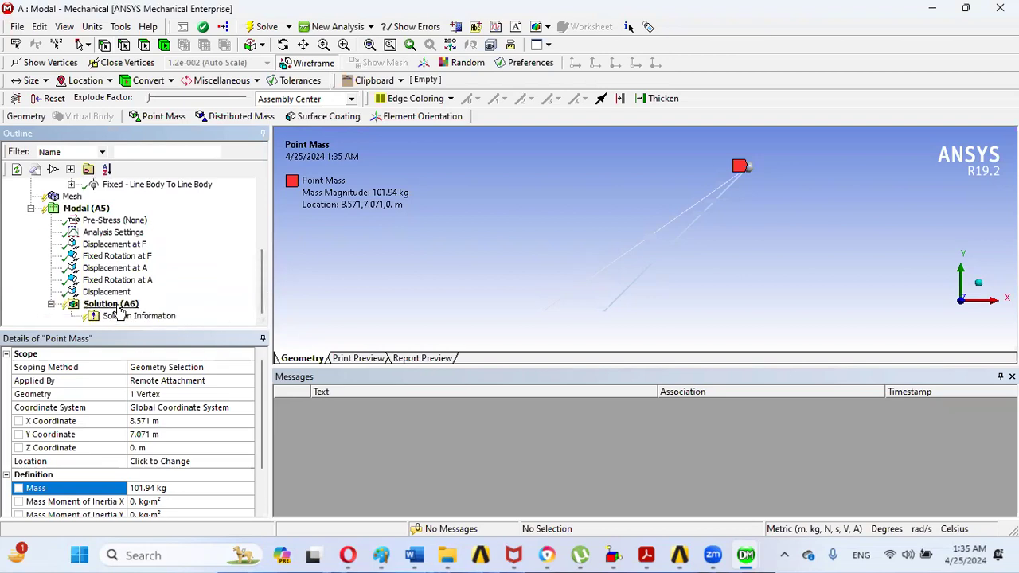
click(111, 292)
right_click(115, 294)
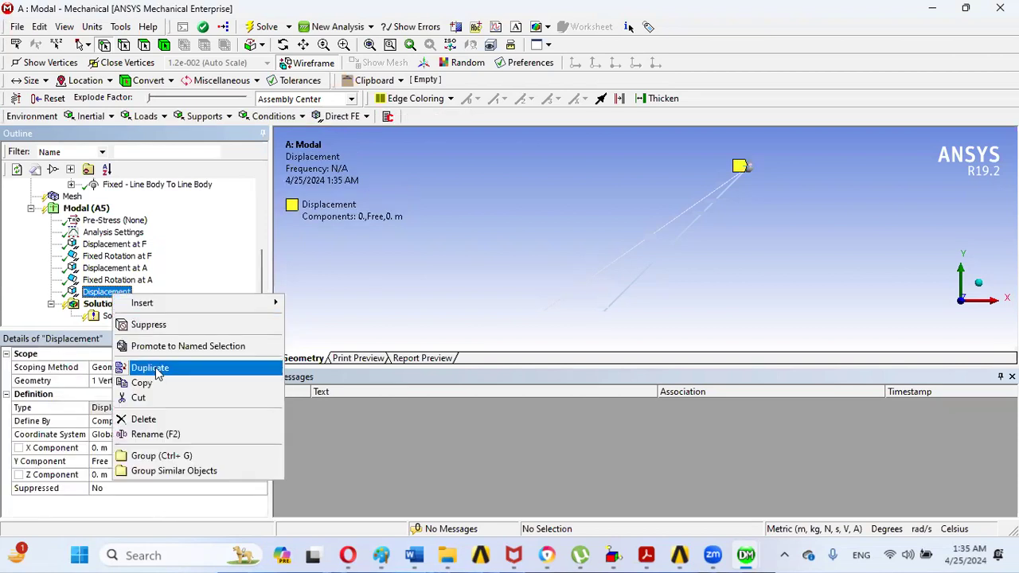
click(158, 435)
click(136, 291)
text(at )
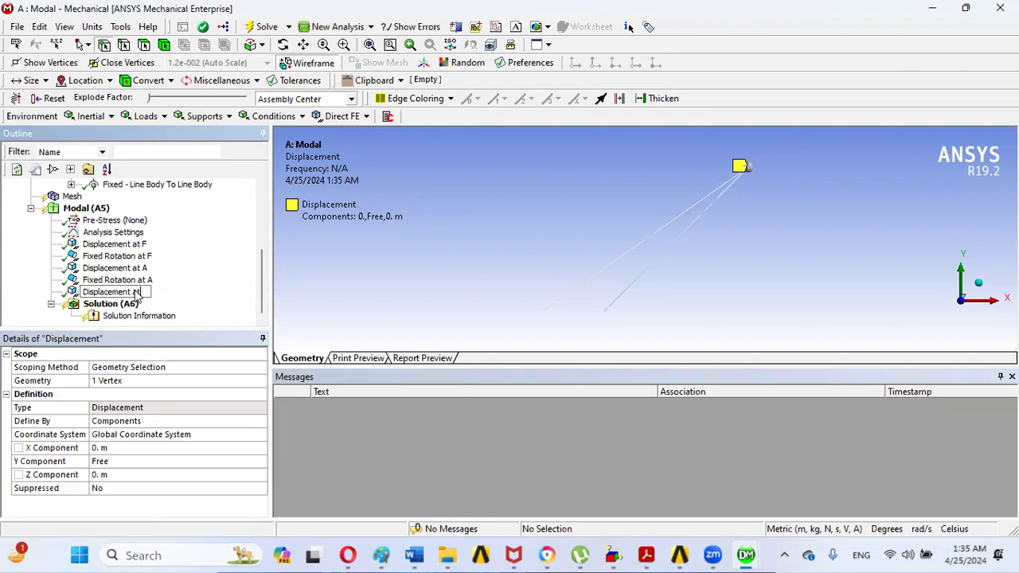
text(W)
key(Return)
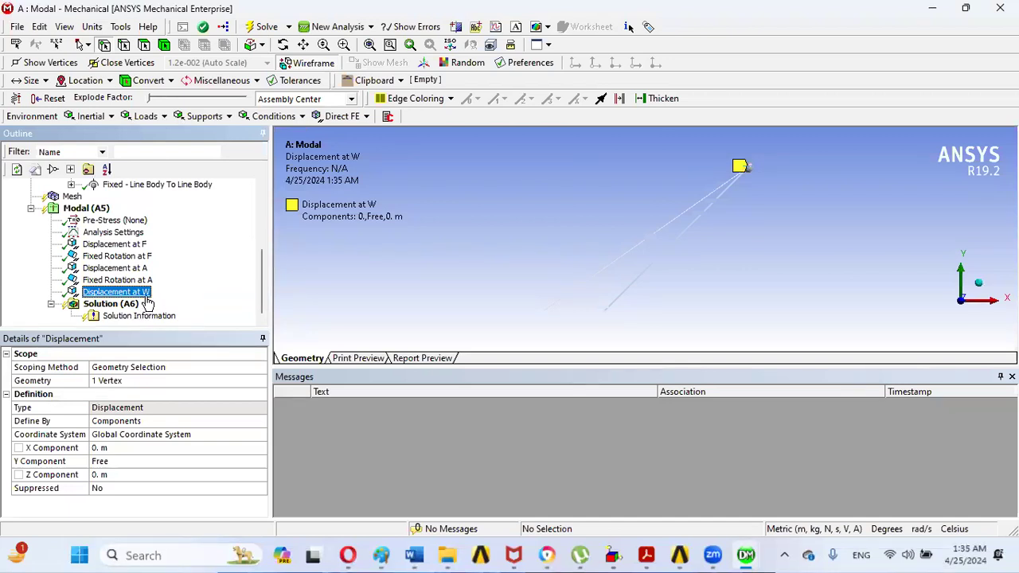
Add a Total Deformation result to the modal solution
click(119, 308)
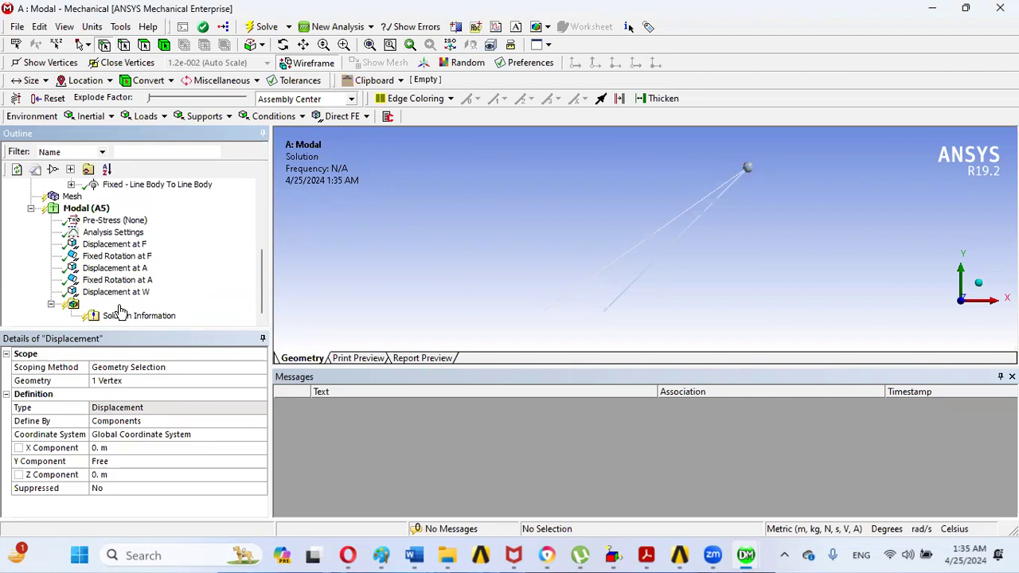
right_click(119, 308)
mouse_move(159, 315)
mouse_move(322, 315)
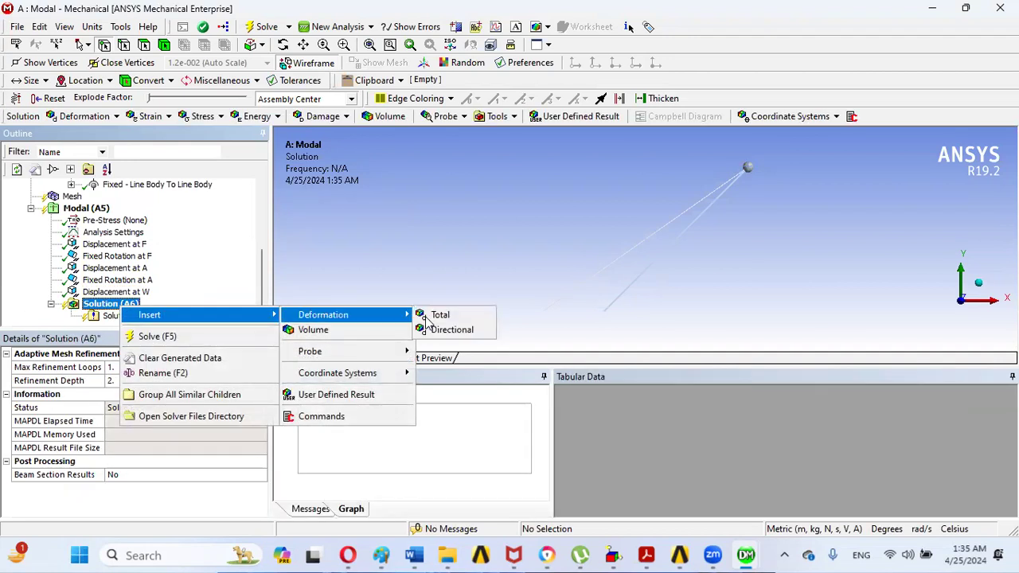
click(438, 316)
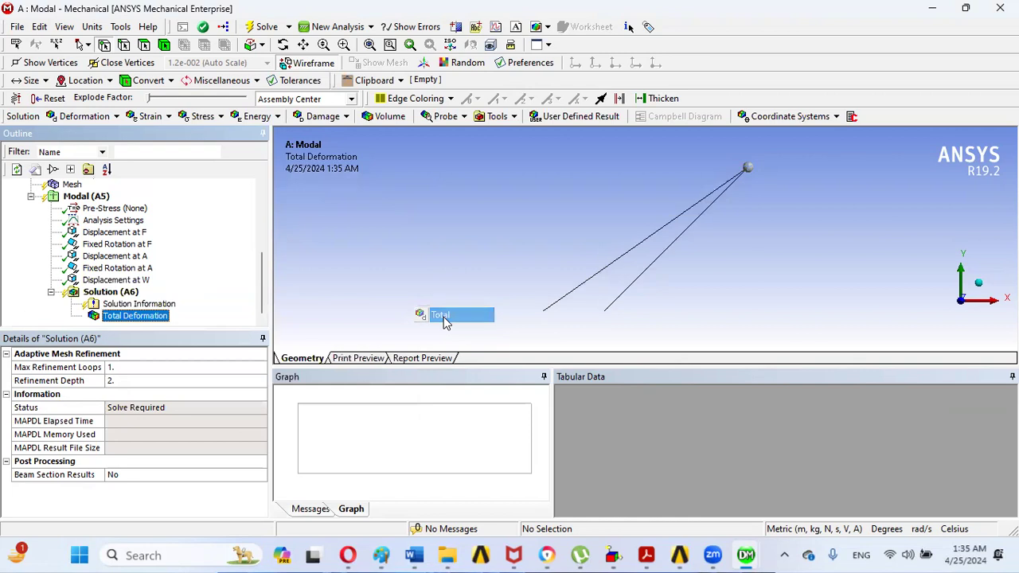
Solve the modal analysis
click(132, 295)
right_click(132, 294)
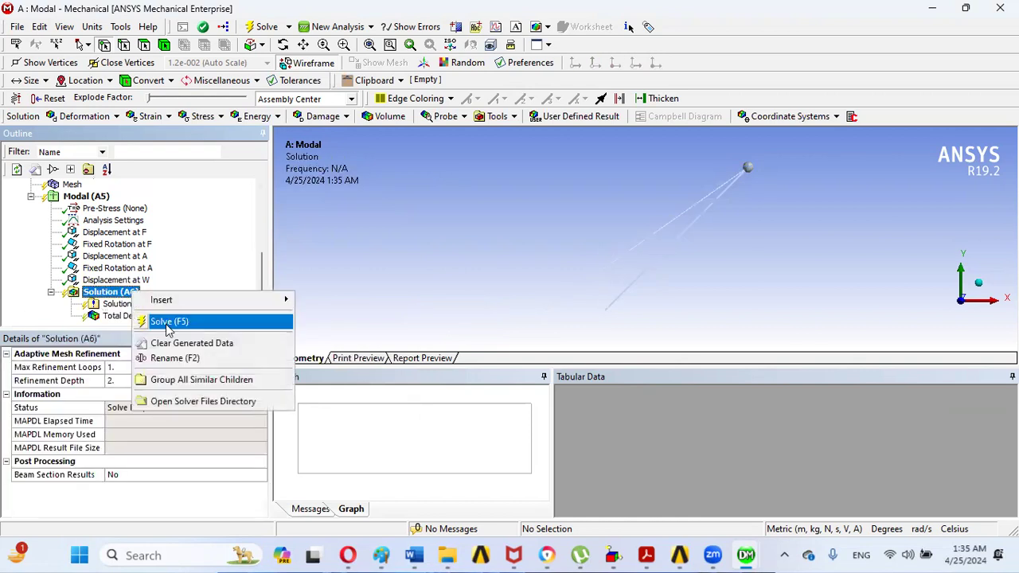
click(167, 323)
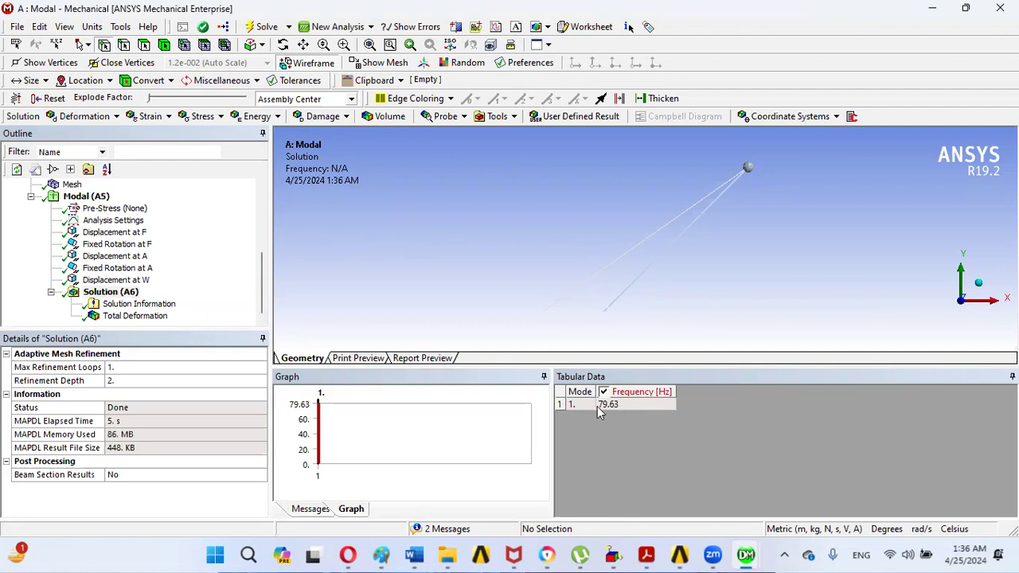
Display the Total Deformation result and play the animation of its mode shape
click(147, 316)
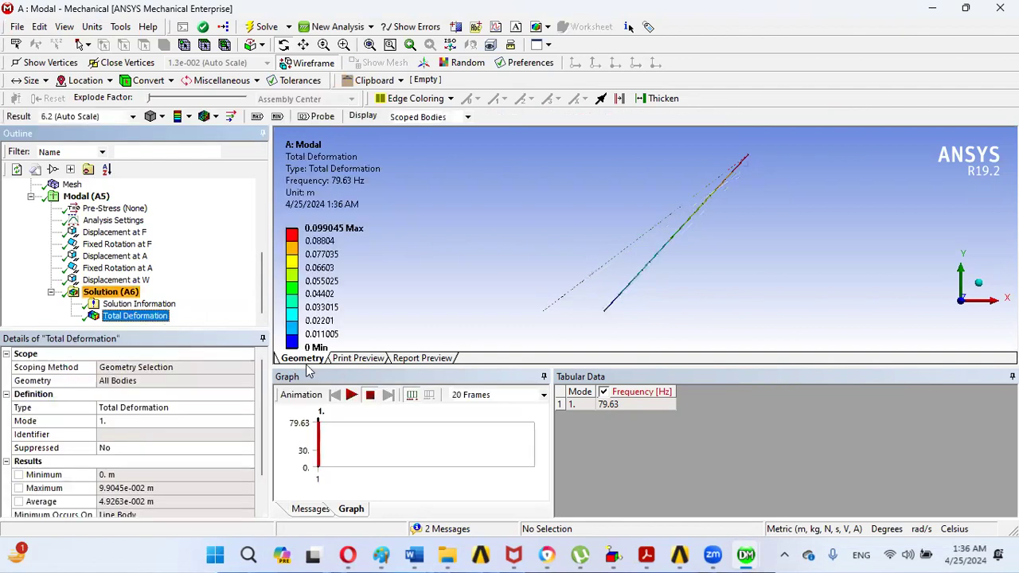
click(351, 395)
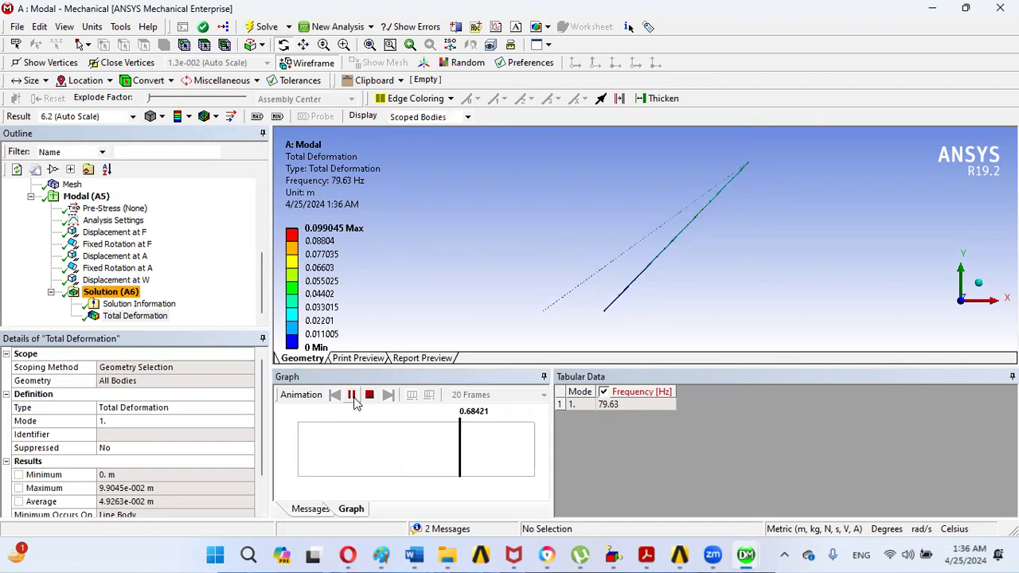
Pause the mode shape animation and examine the crane's equivalent spring constant derivation in the textbook PDF's Example 1.8
click(351, 394)
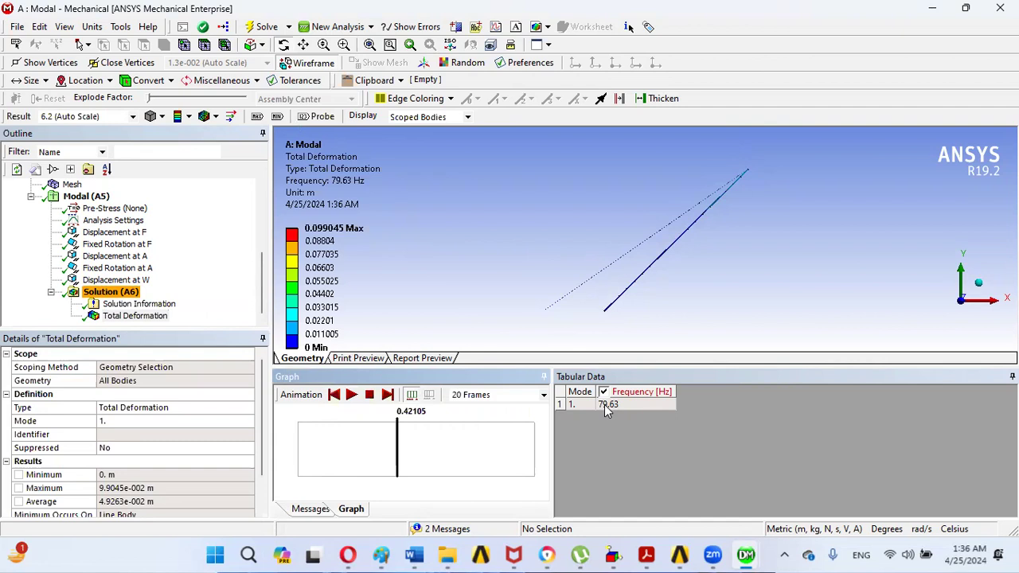
click(643, 555)
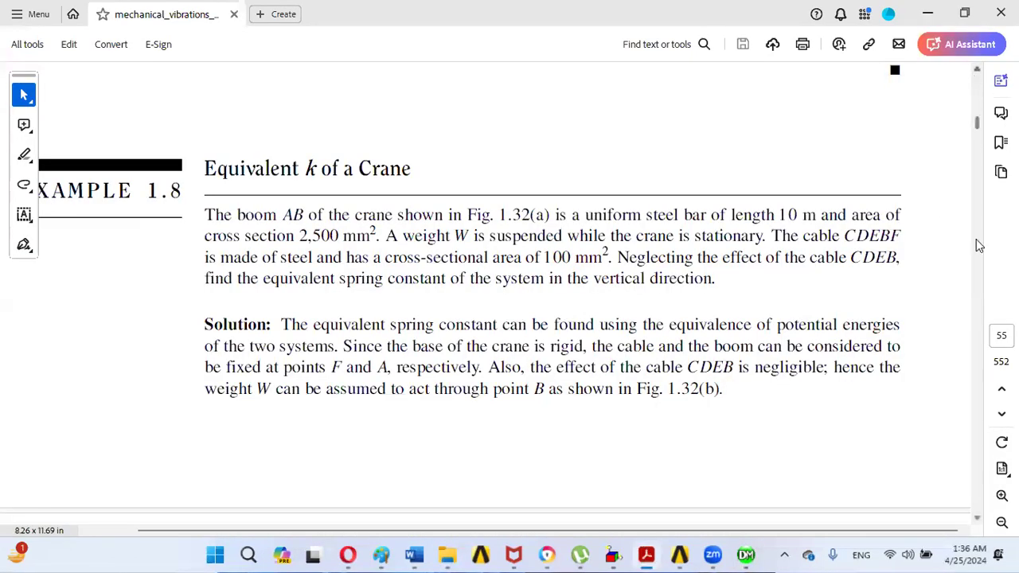
click(977, 518)
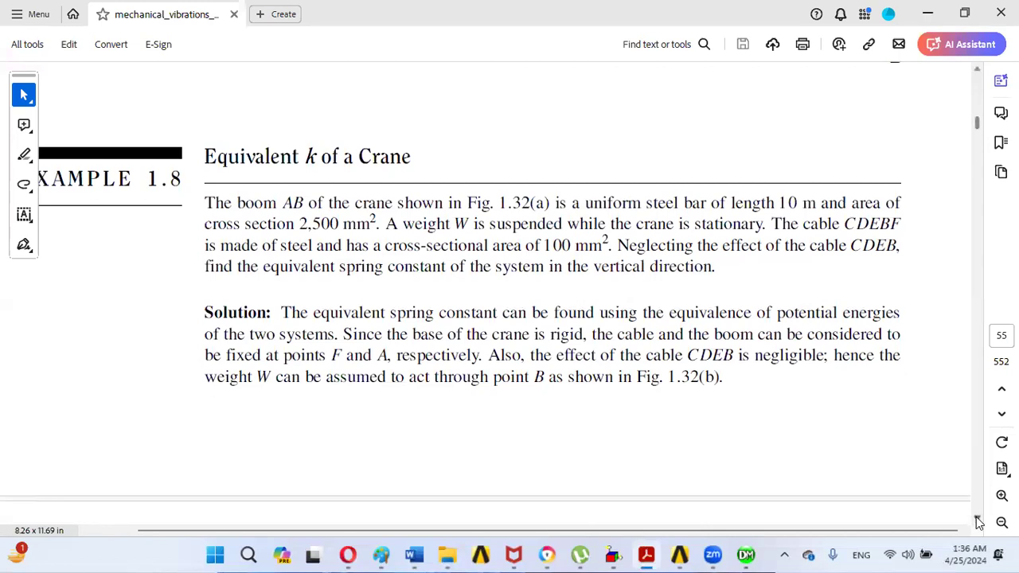
scroll(978, 521, down, 10)
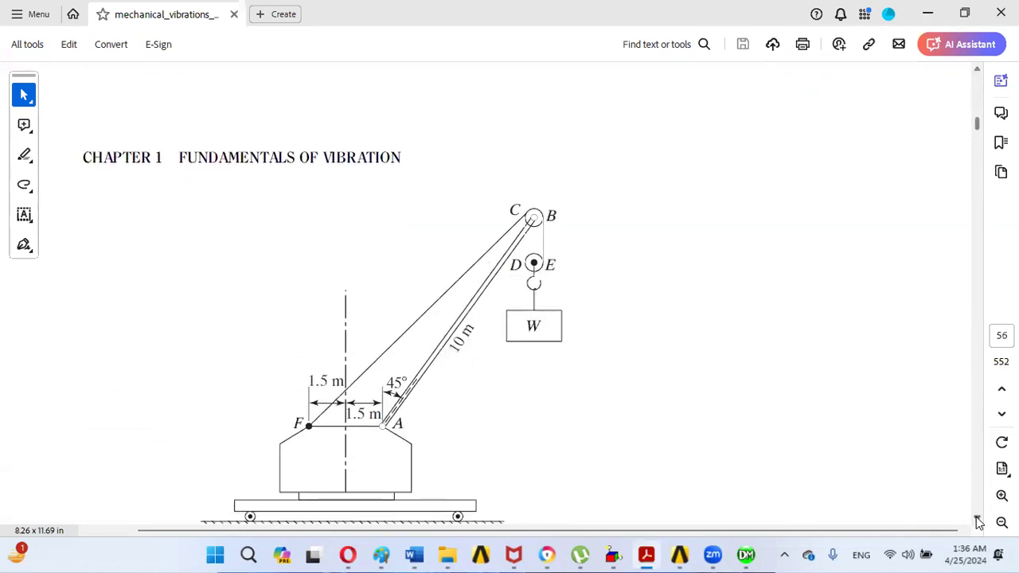
scroll(977, 521, down, 10)
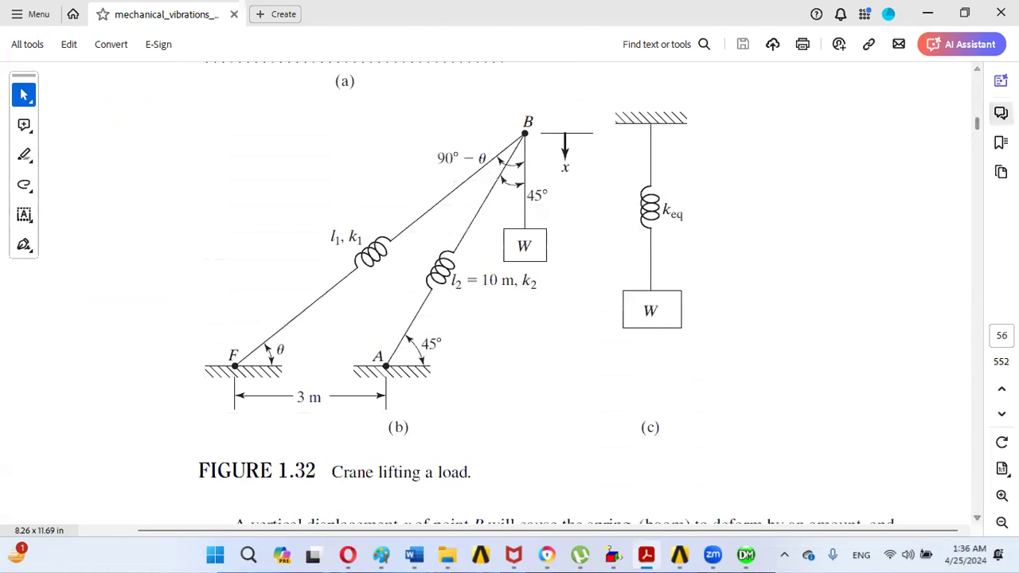
scroll(981, 76, up, 9)
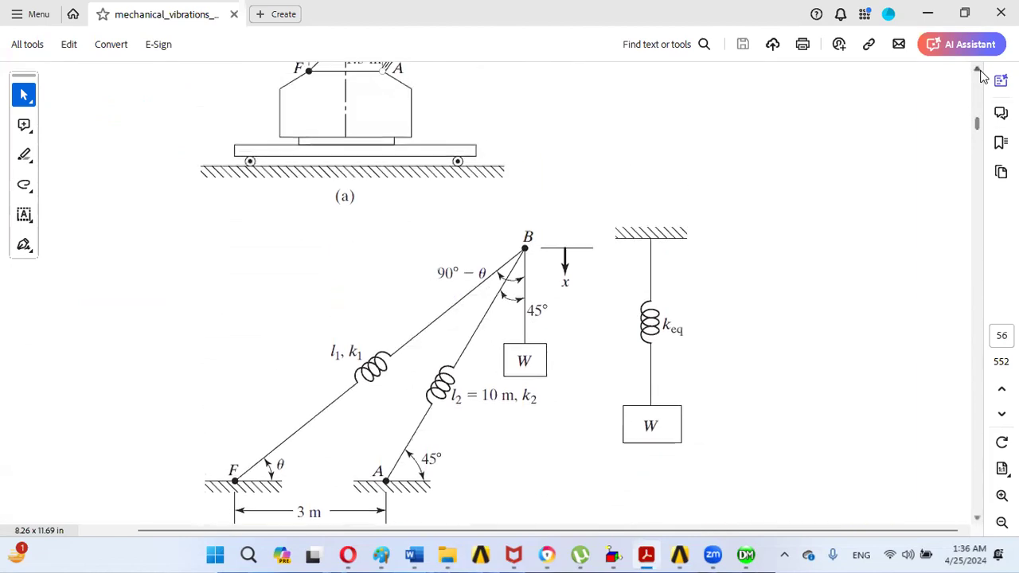
scroll(983, 76, up, 15)
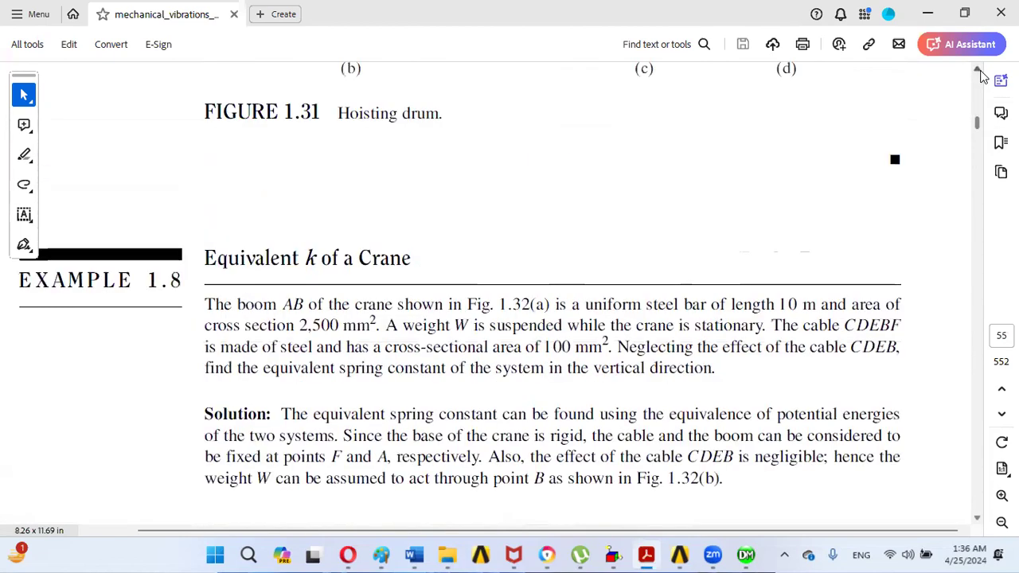
scroll(984, 76, up, 8)
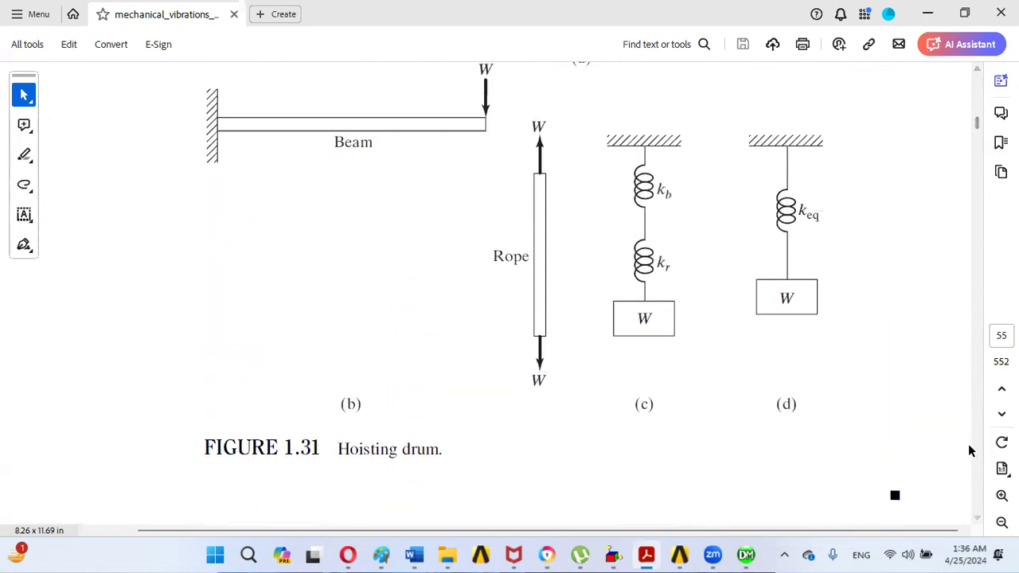
drag(978, 519, 978, 522)
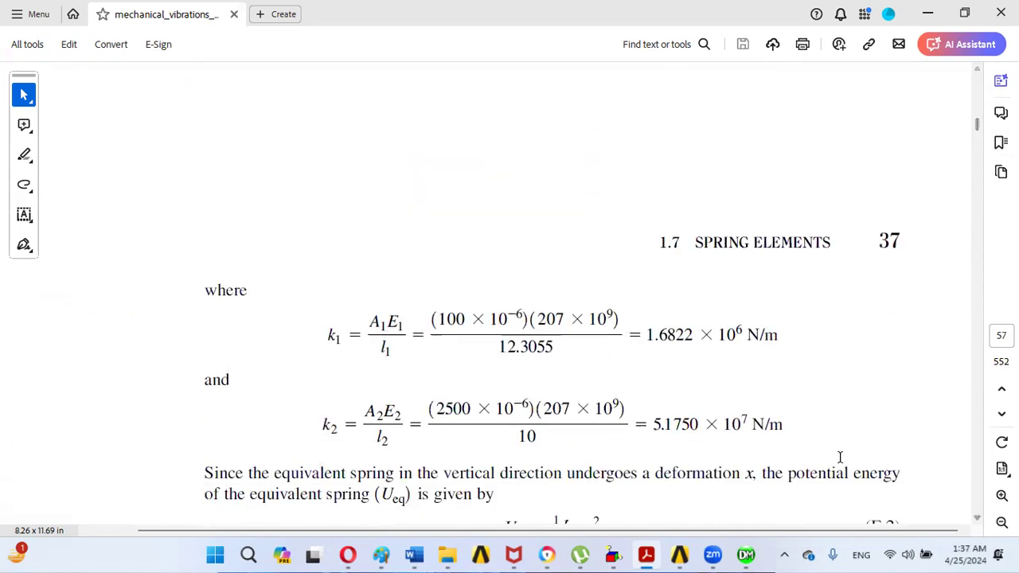
drag(978, 521, 978, 522)
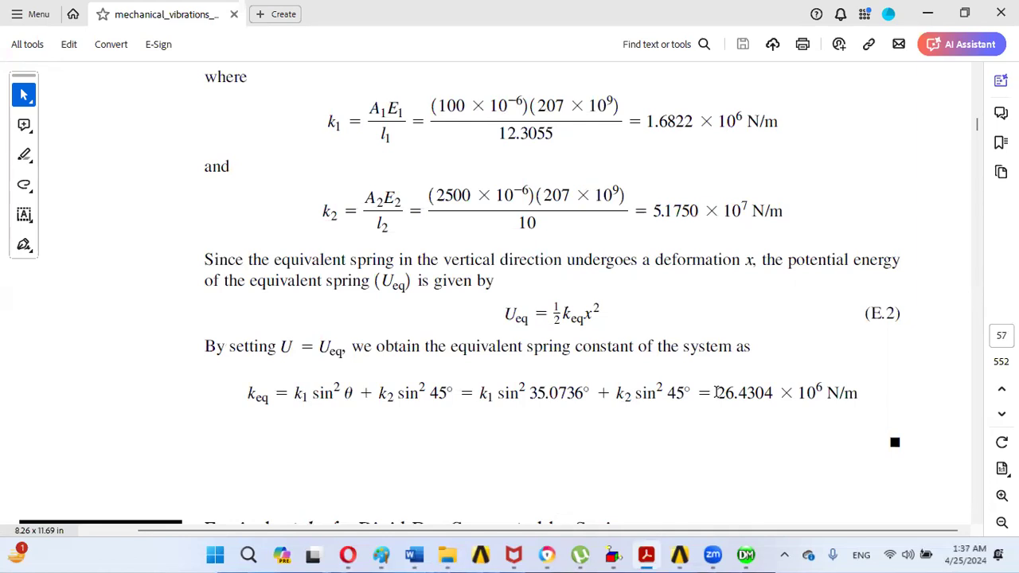
mouse_move(747, 553)
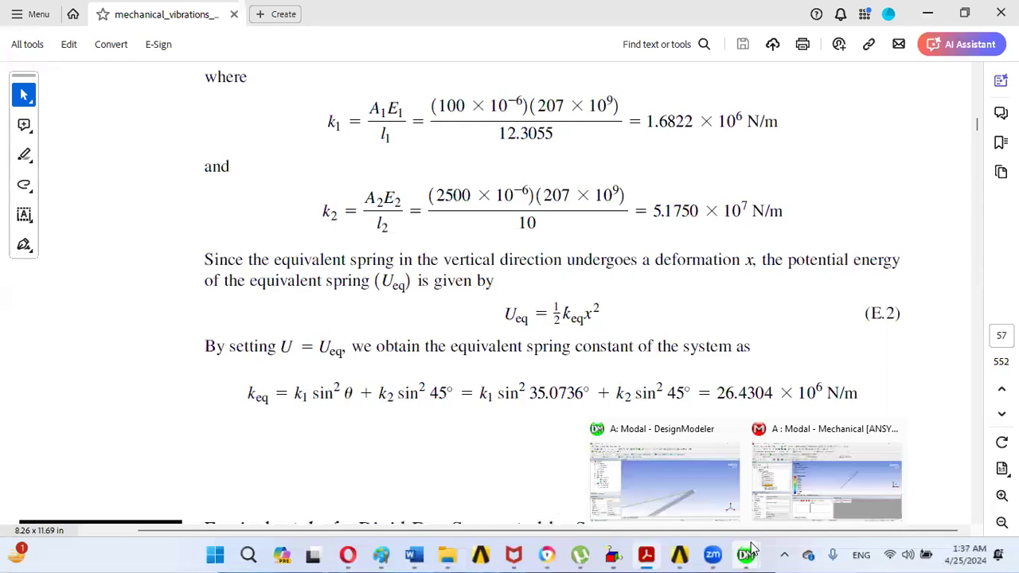
click(790, 469)
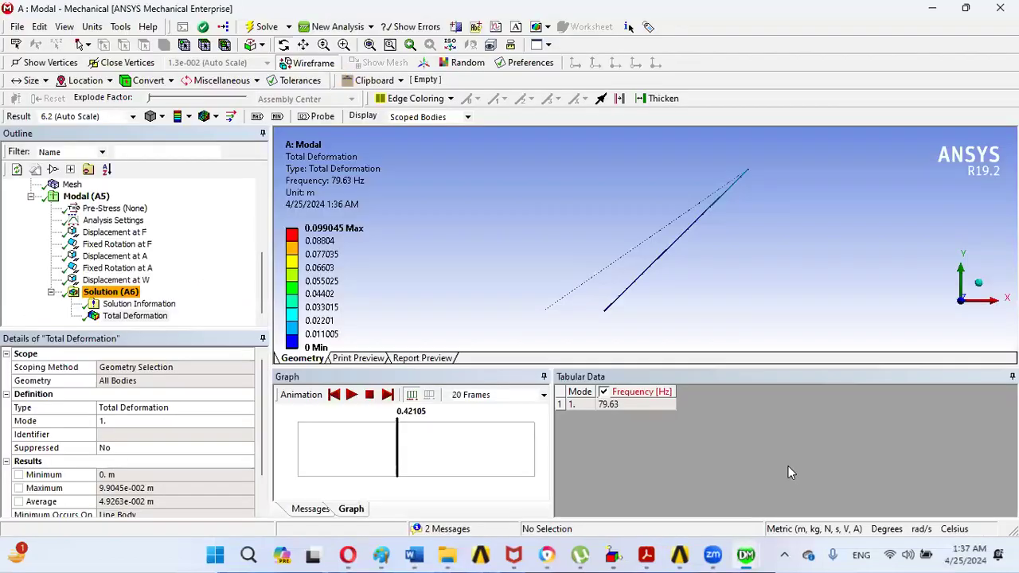
Switch to Workbench, add a second standalone Modal system to the project schematic and open its Geometry in DesignModeler
click(682, 554)
click(267, 397)
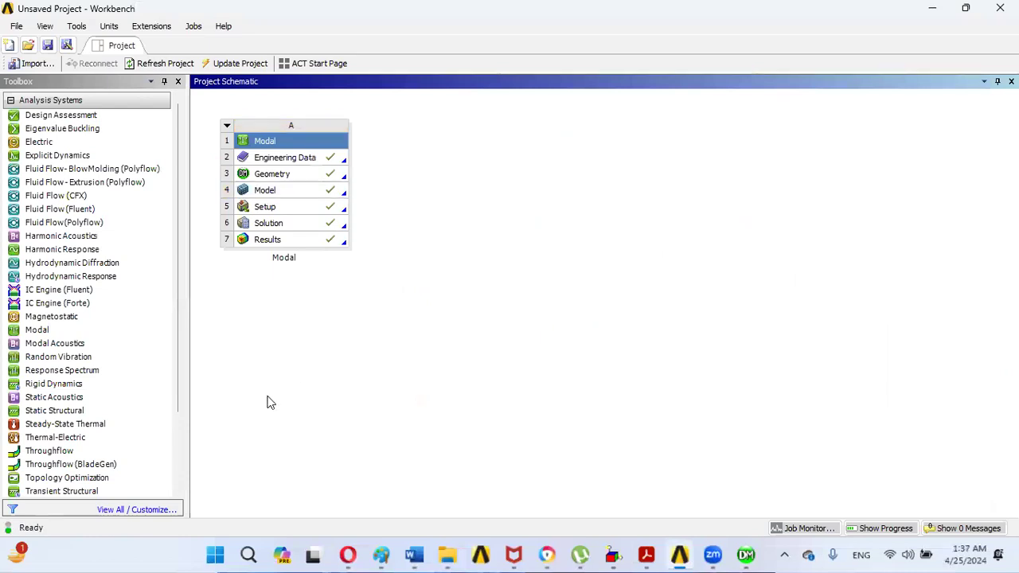
drag(55, 330, 435, 176)
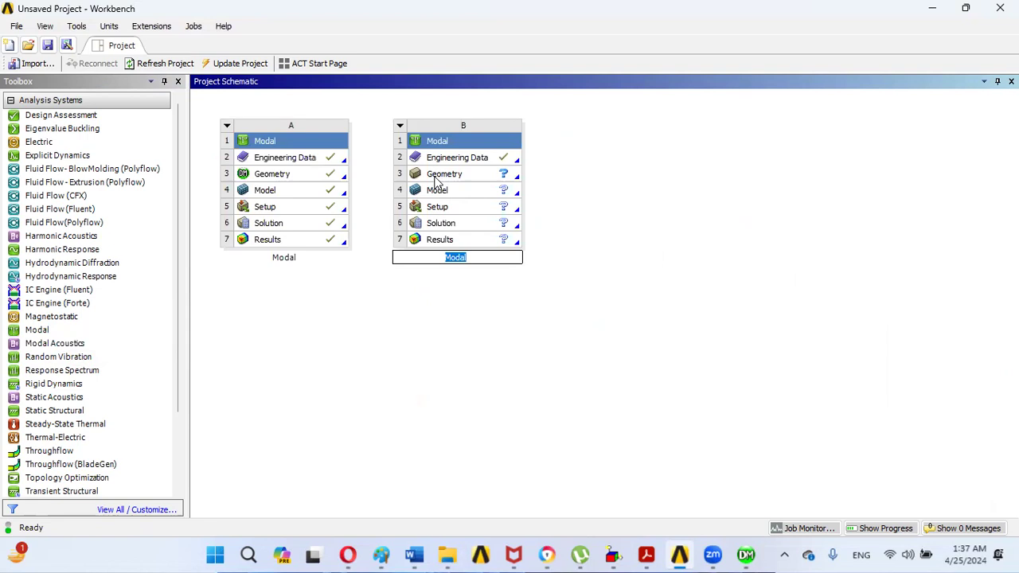
double_click(437, 175)
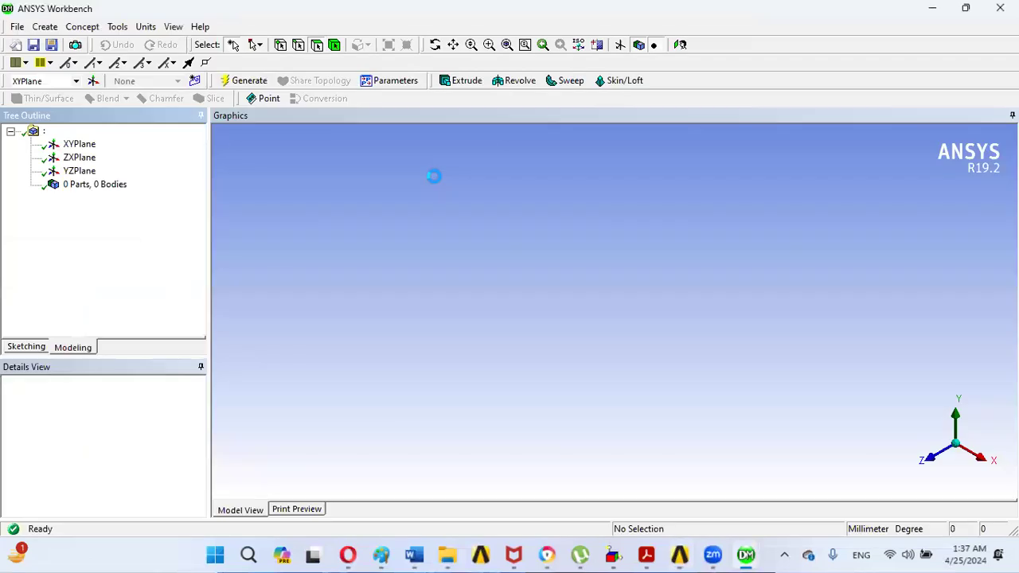
Sketch a small rectangle enclosing the origin on the XYPlane, viewed face-on
click(73, 145)
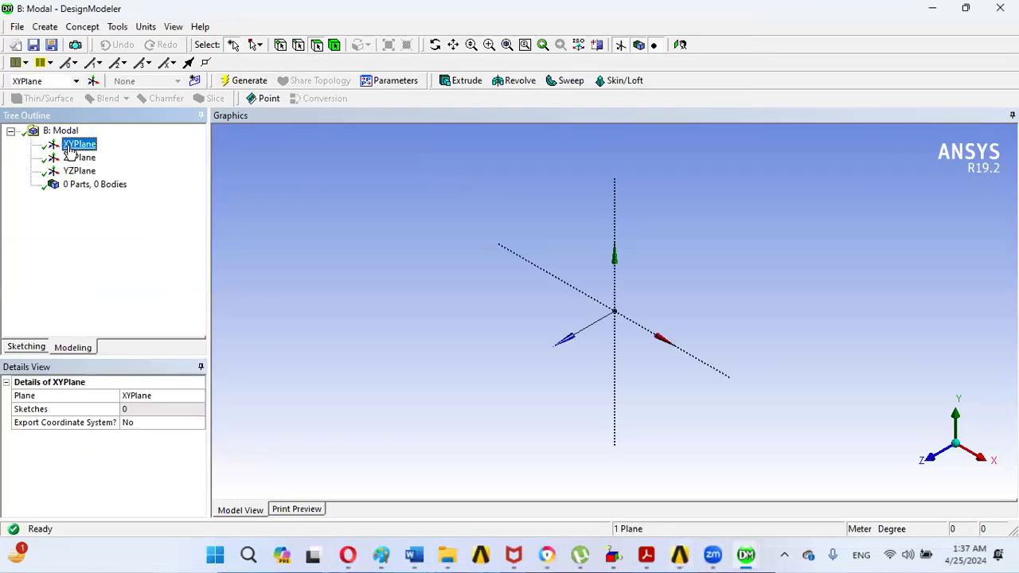
click(35, 349)
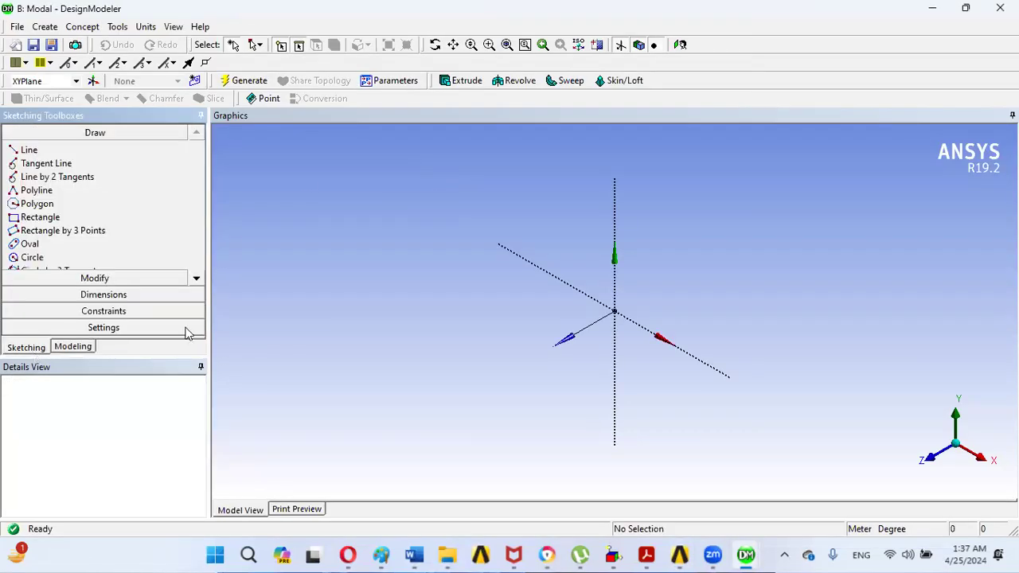
click(928, 469)
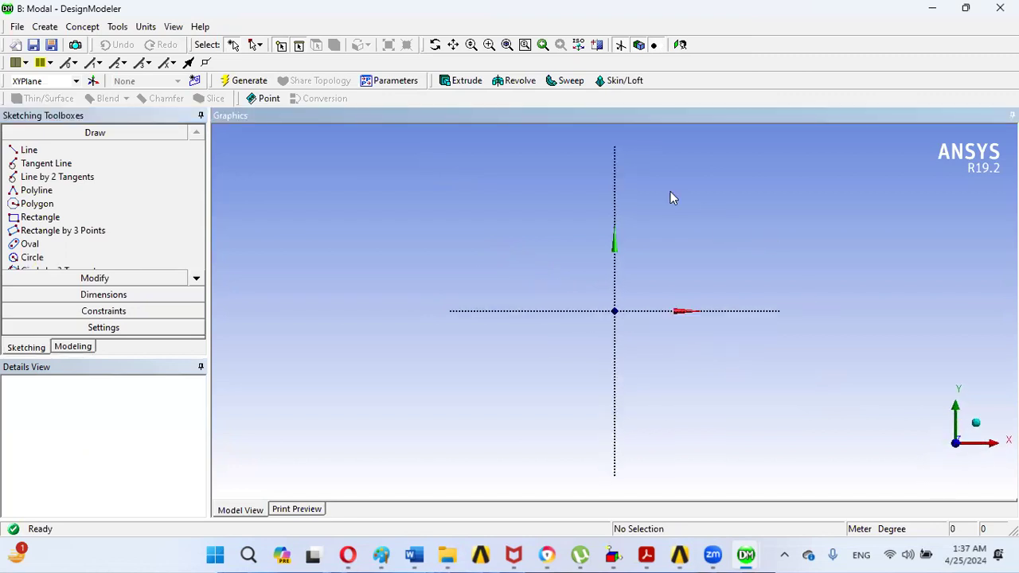
click(34, 219)
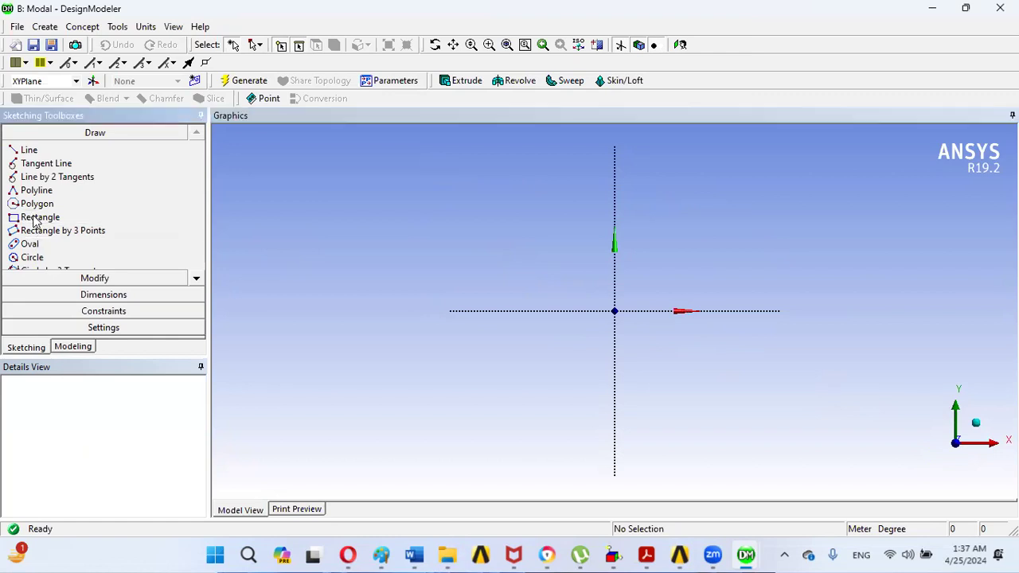
click(602, 297)
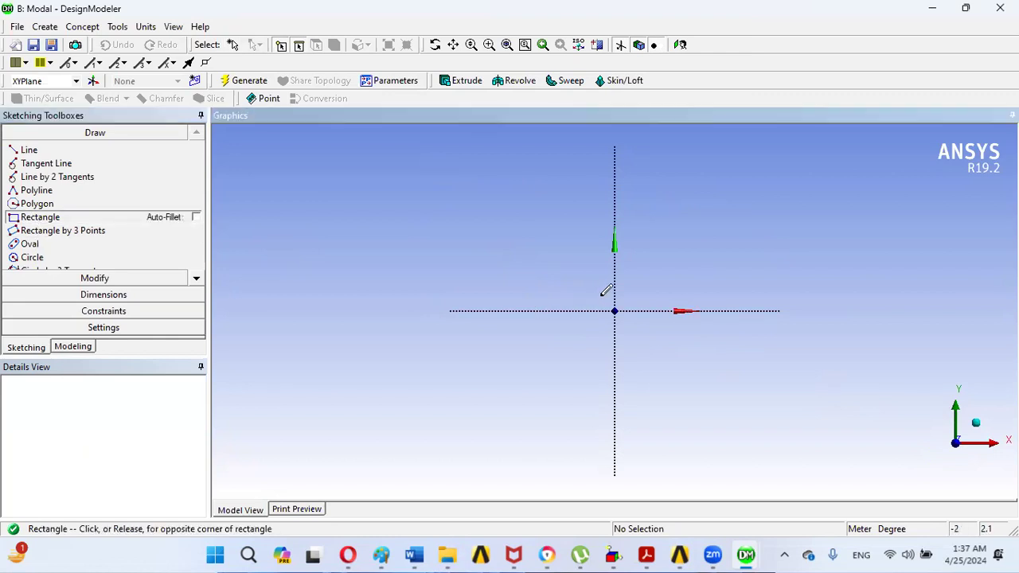
click(628, 327)
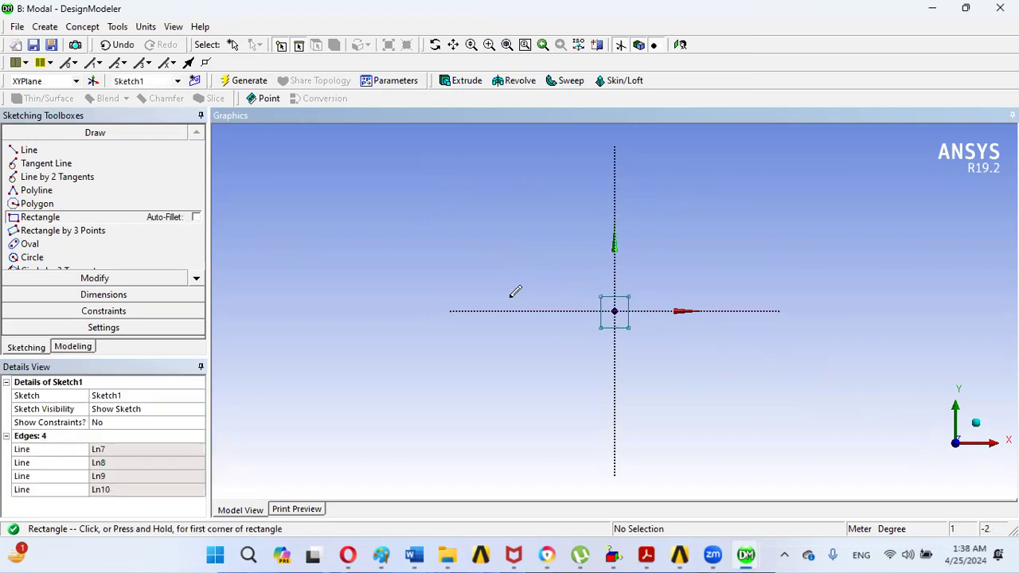
Constrain the rectangle's two upper corners to be symmetric about the vertical axis
click(112, 311)
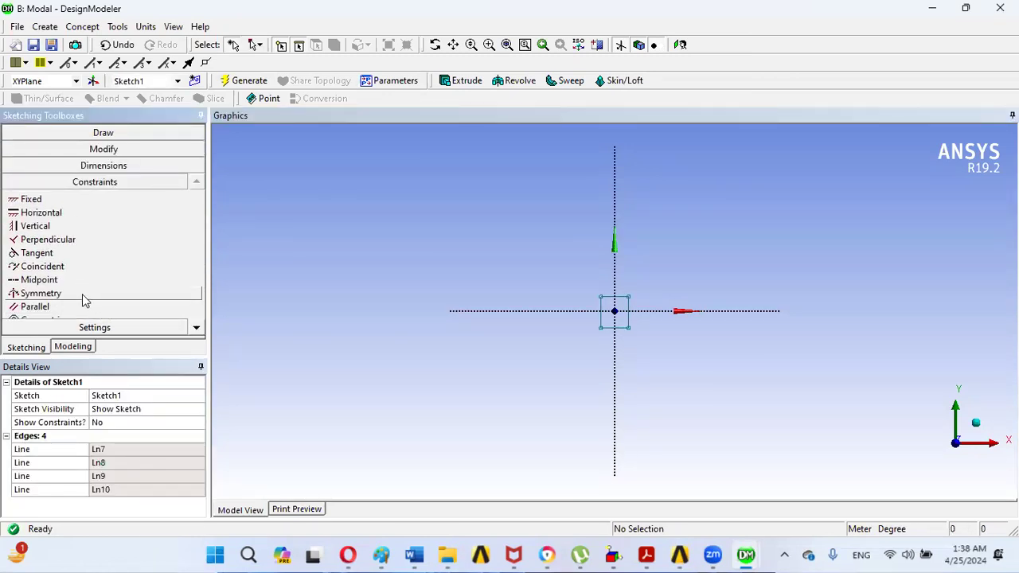
click(82, 293)
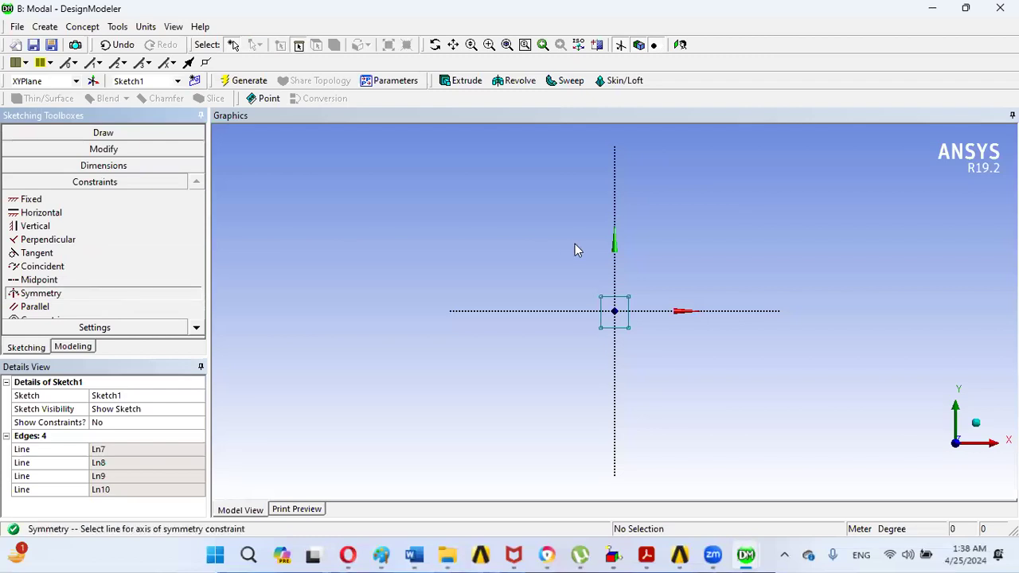
click(614, 278)
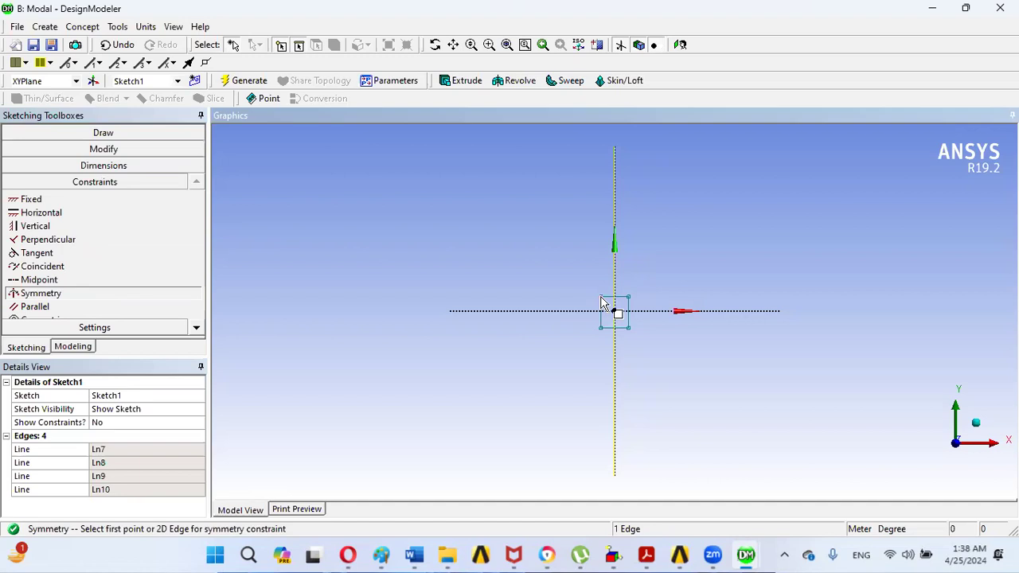
click(613, 310)
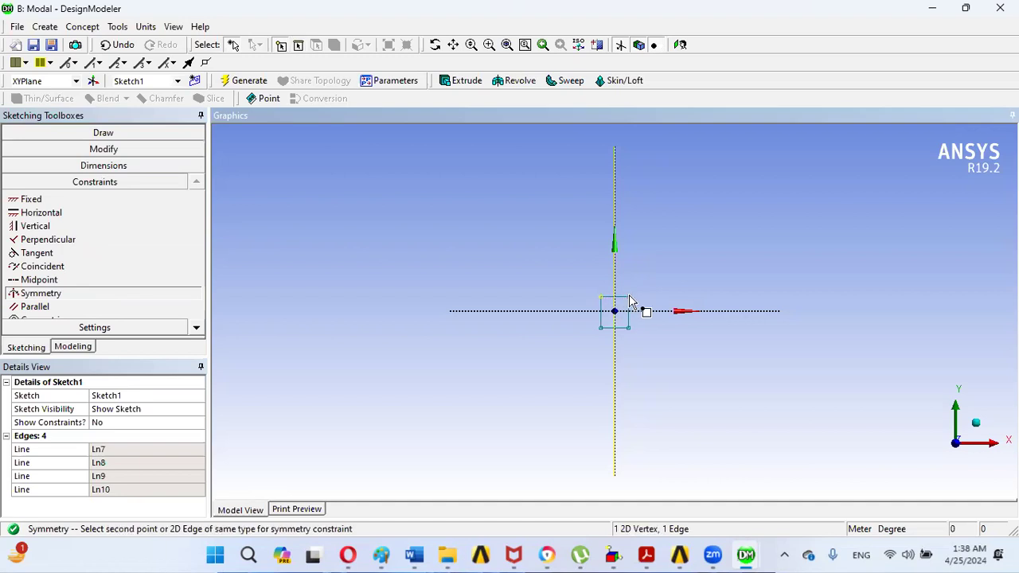
click(629, 301)
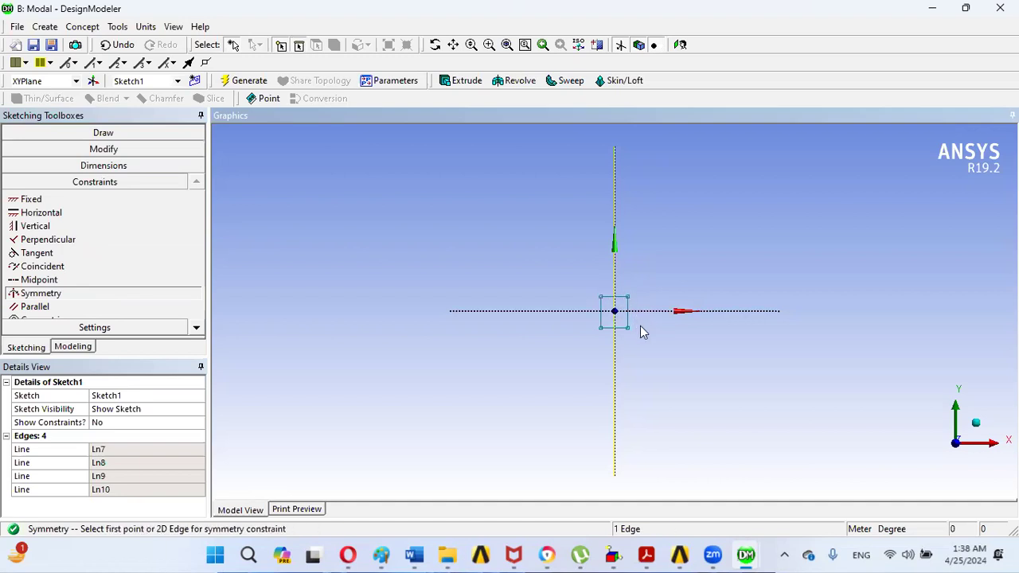
Choose the horizontal axis as new symmetry axis and make the rectangle's two right-hand corners symmetric about it
right_click(663, 258)
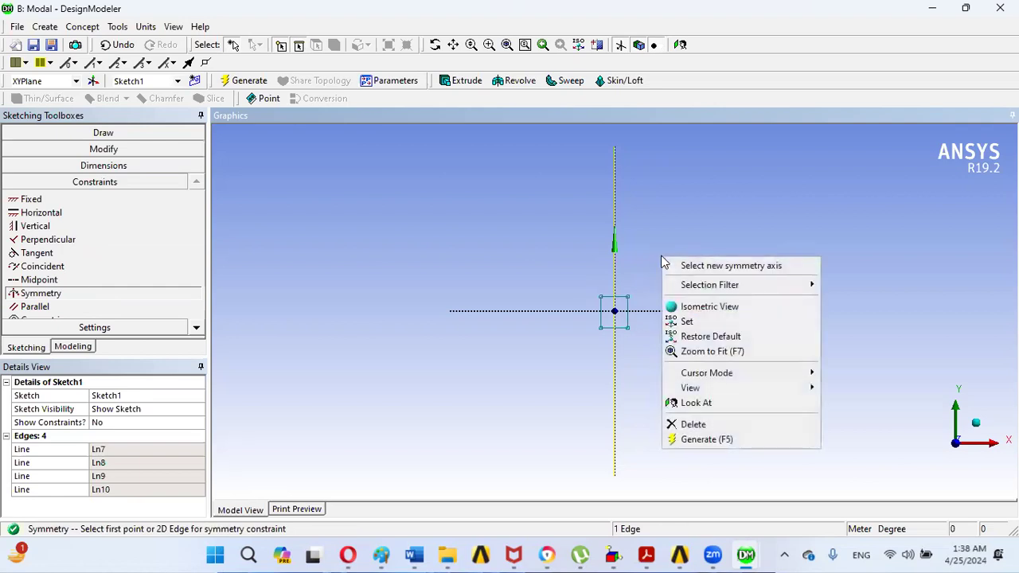
click(689, 274)
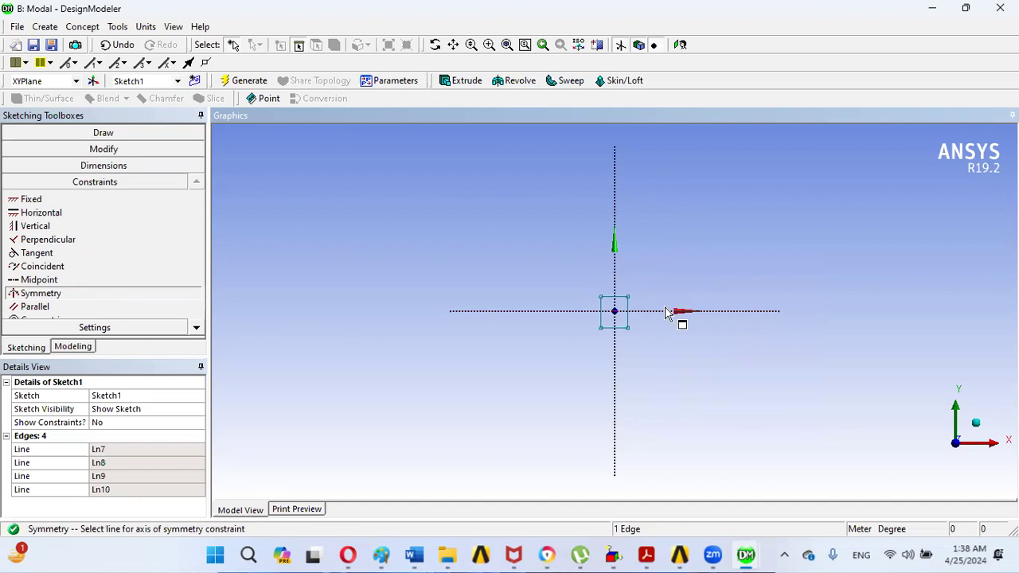
click(667, 311)
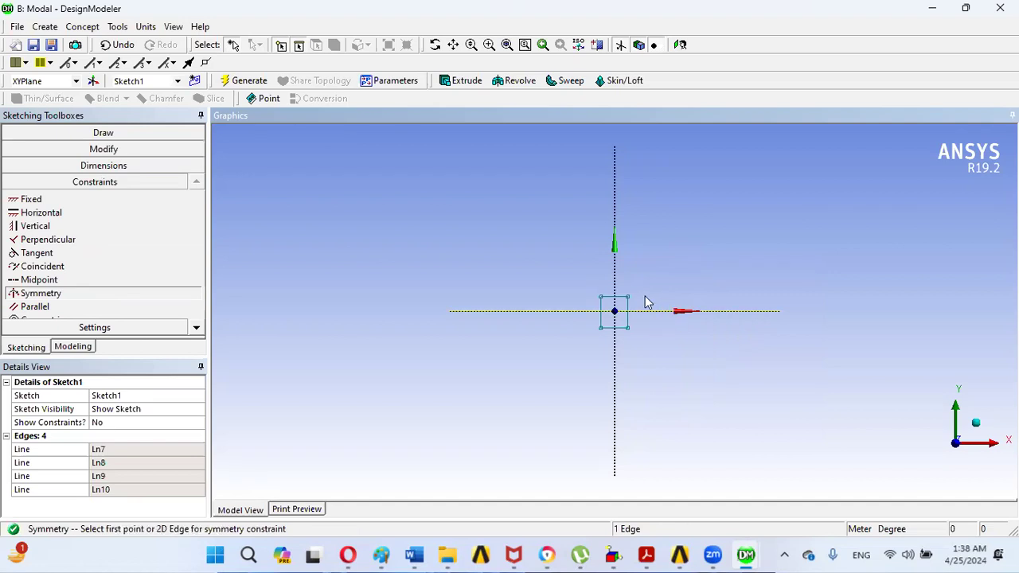
click(629, 298)
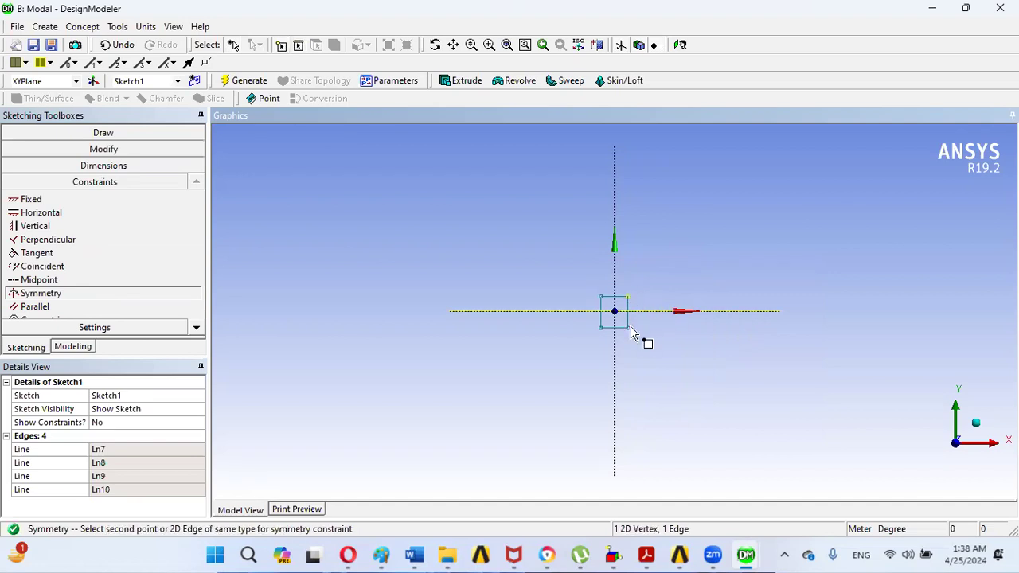
click(630, 327)
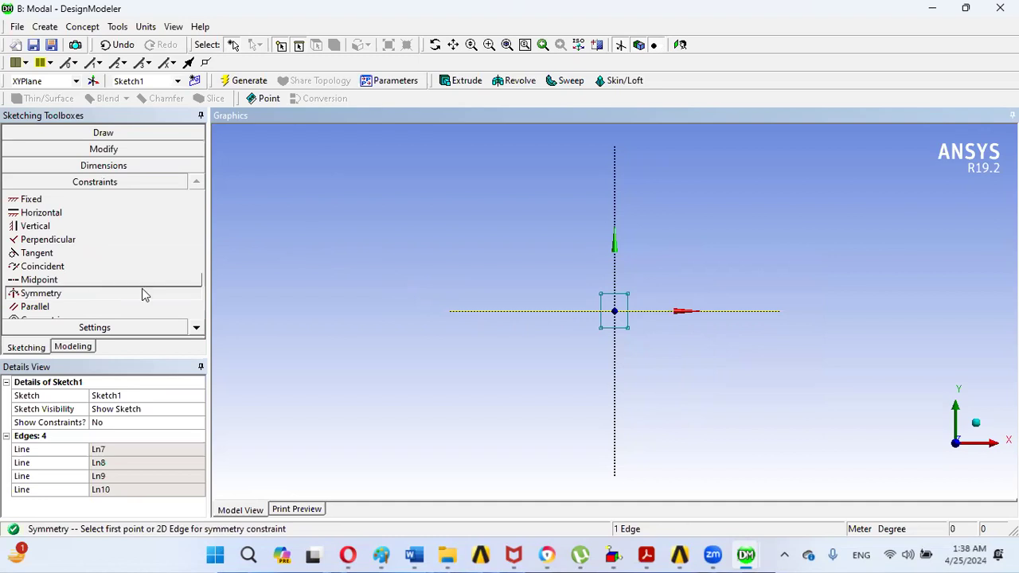
Apply an Equal Length constraint to the rectangle's top and left edges so that the sketch is square
click(195, 327)
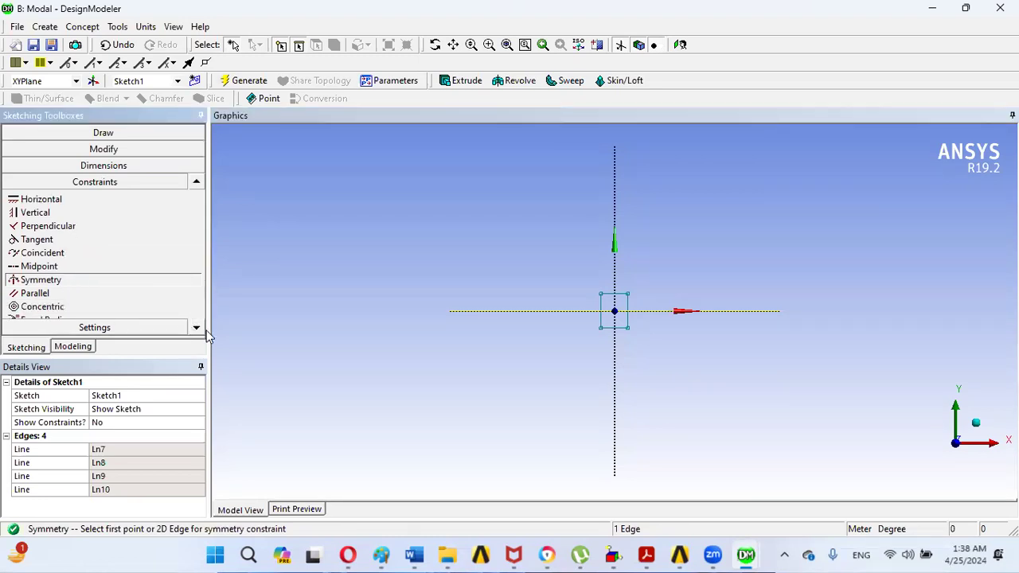
click(203, 331)
click(203, 330)
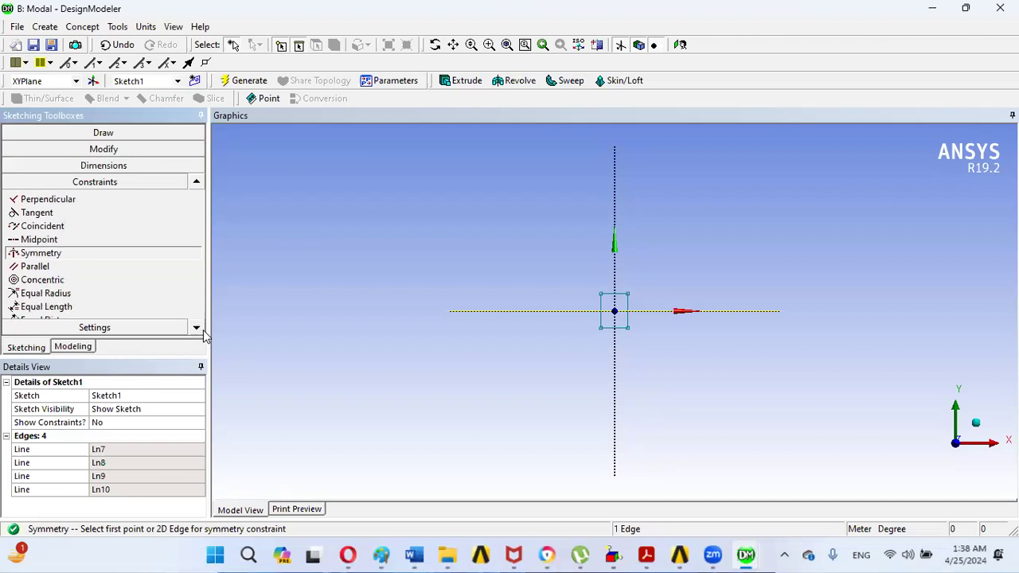
click(54, 308)
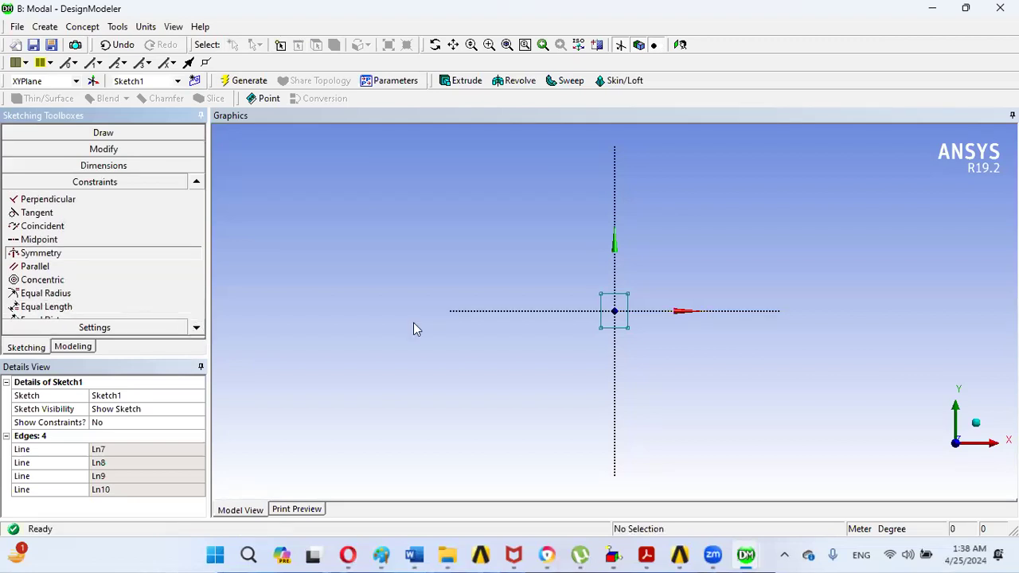
click(607, 300)
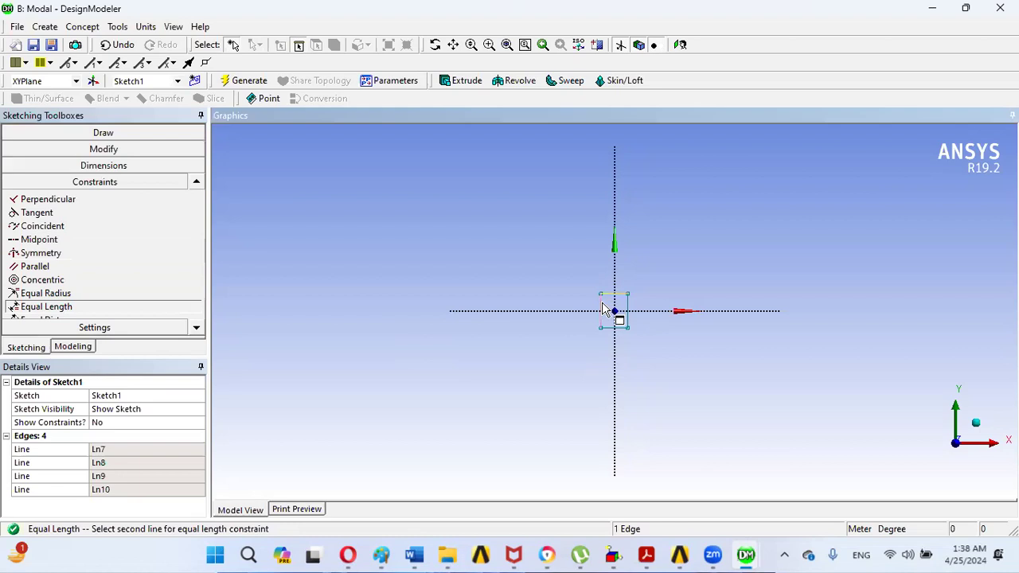
click(603, 309)
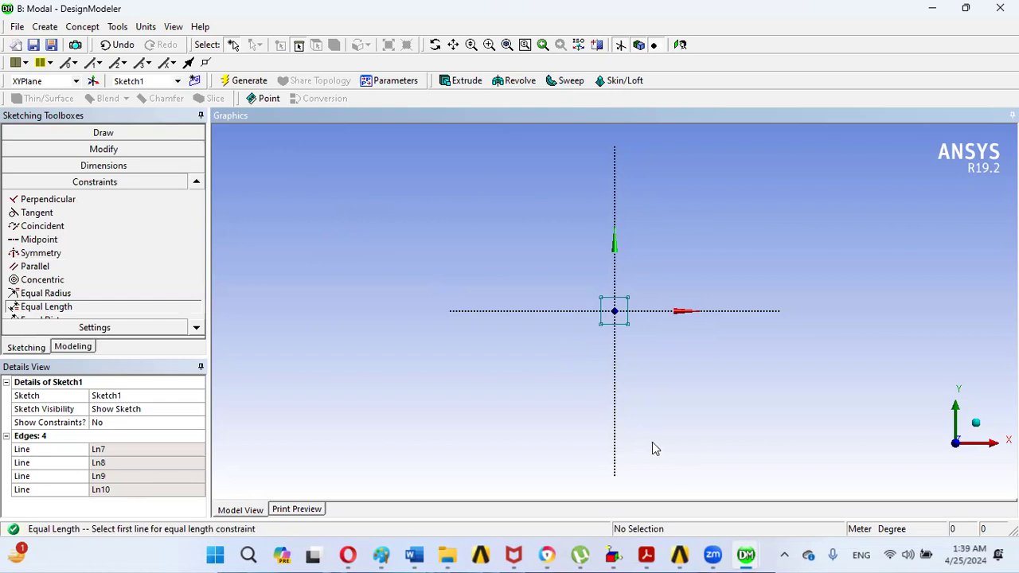
Switch to the textbook PDF in Acrobat and read the equivalent spring constant derivation
click(741, 552)
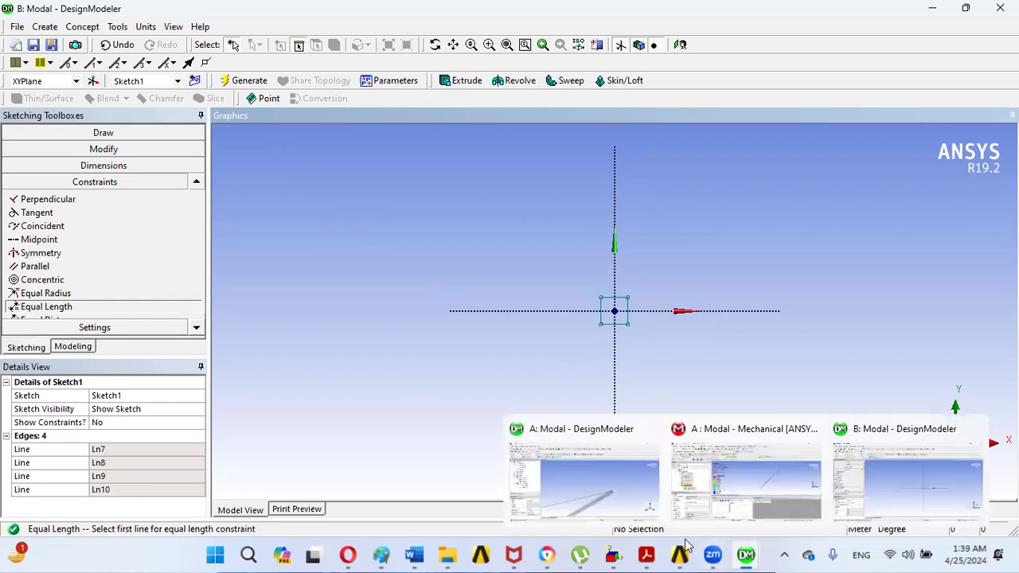
click(647, 554)
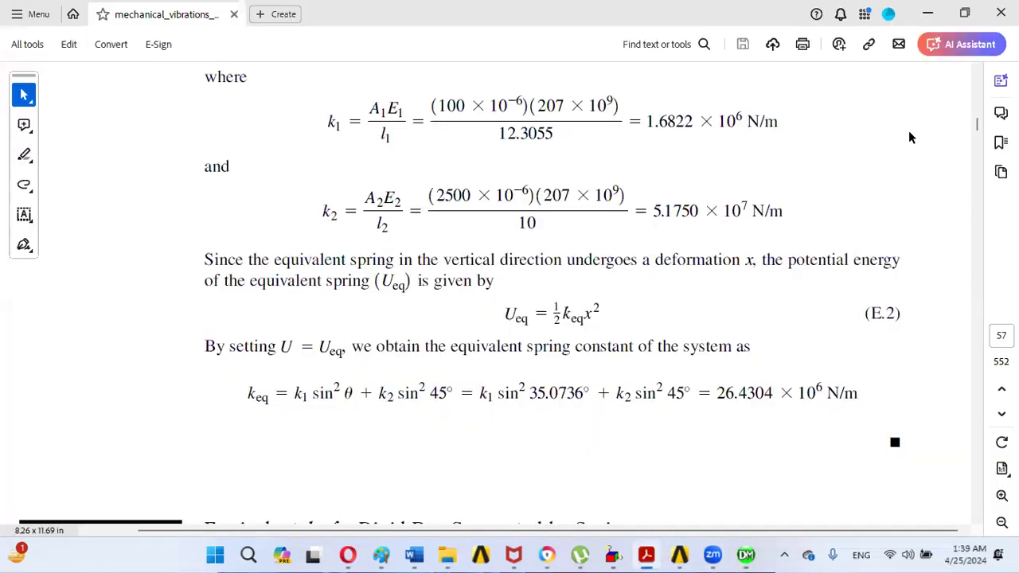
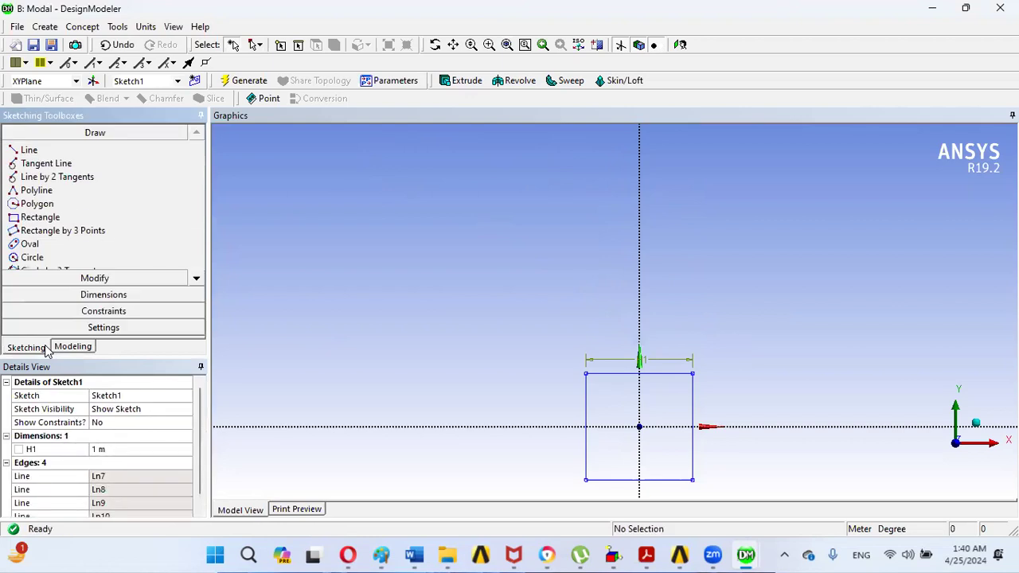
Extrude Sketch1 in direction Both - Symmetric with a depth of 0.5 m and generate the solid cube
click(71, 347)
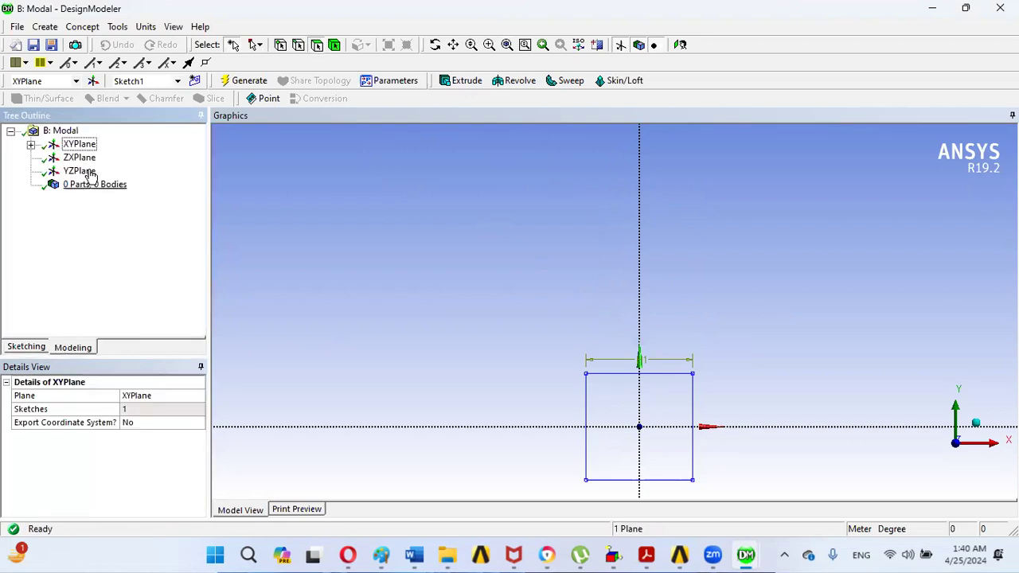
click(31, 145)
click(98, 157)
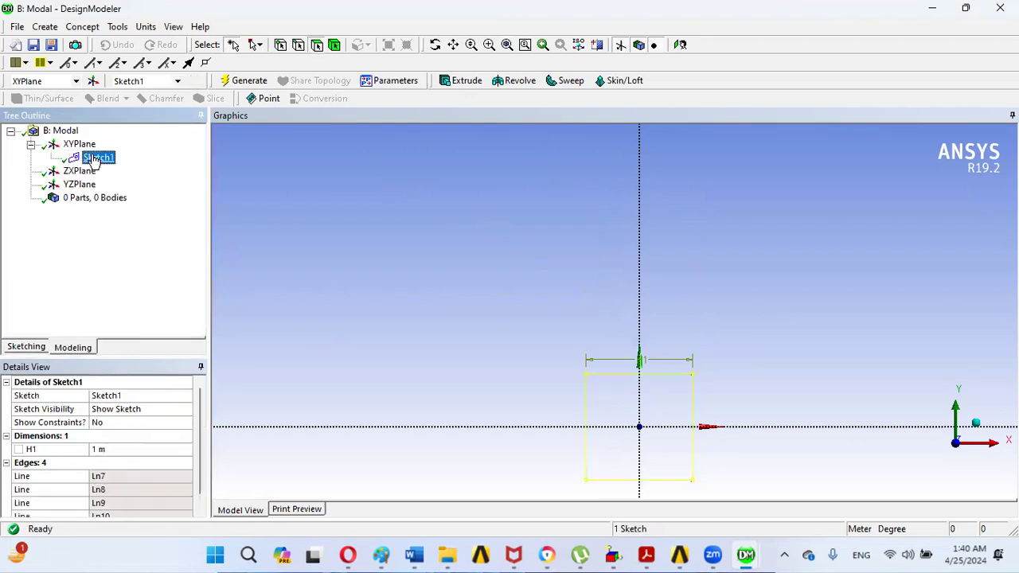
click(976, 423)
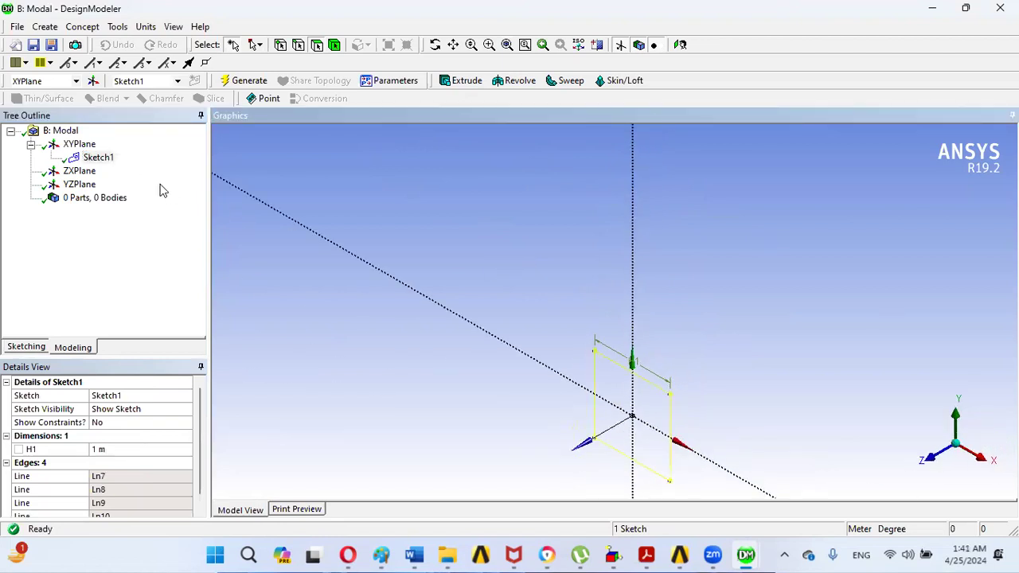
click(468, 83)
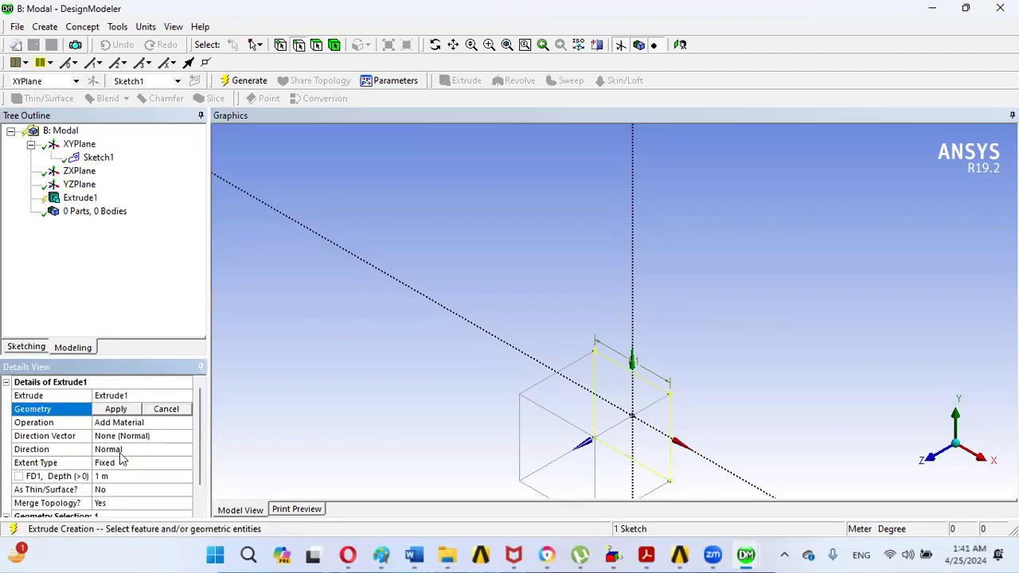
click(189, 435)
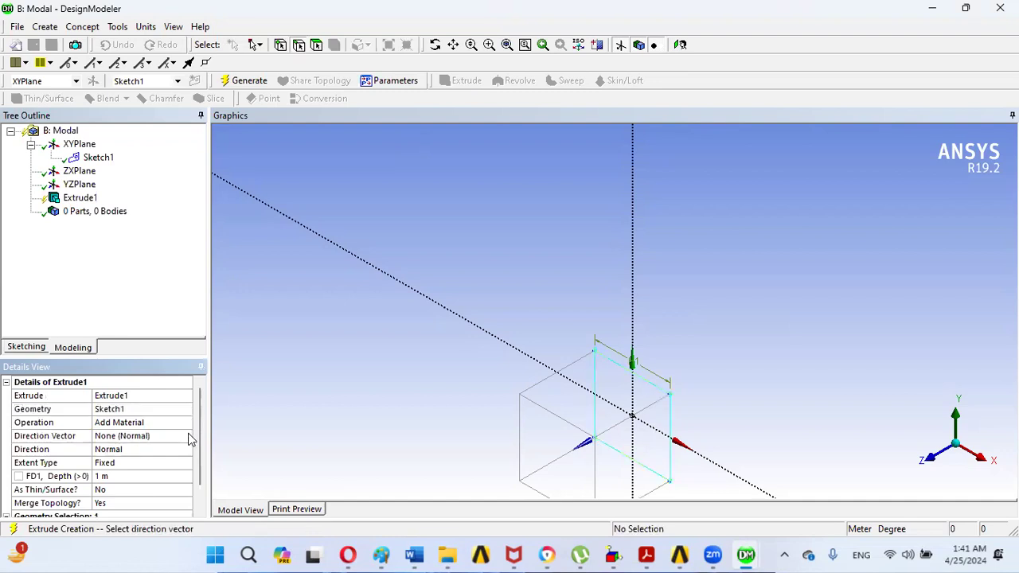
click(189, 451)
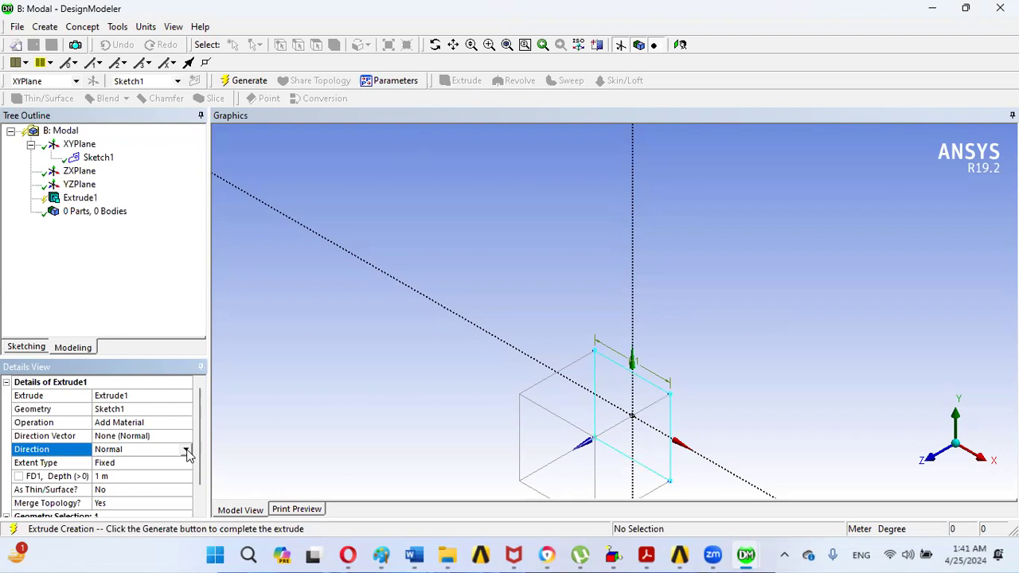
click(186, 449)
click(148, 482)
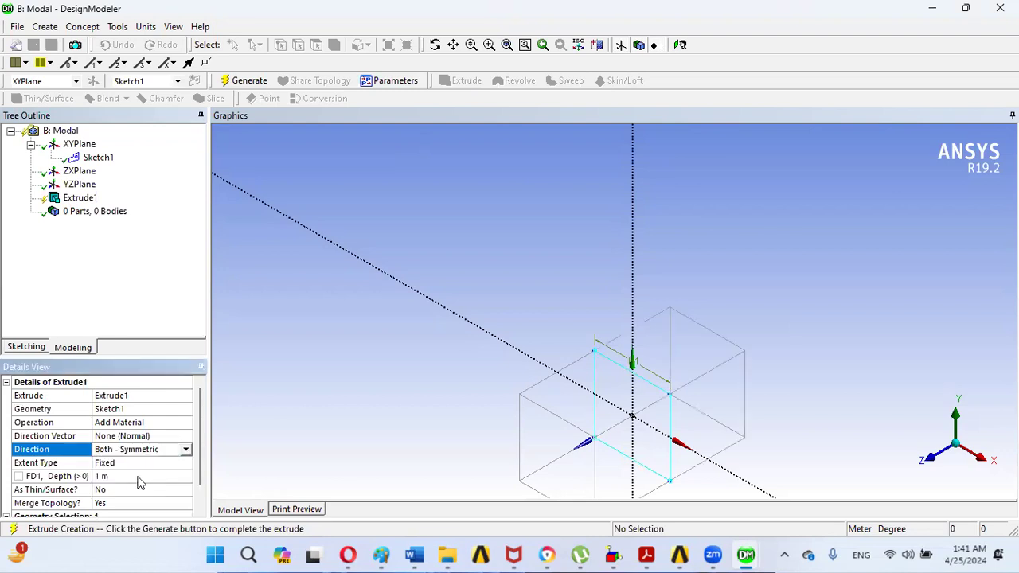
click(125, 475)
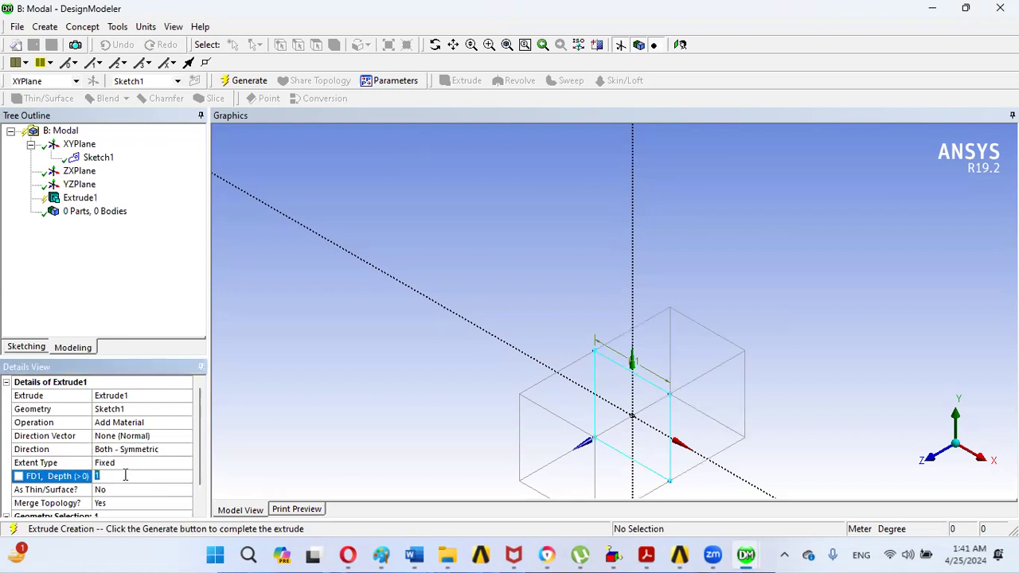
key(Return)
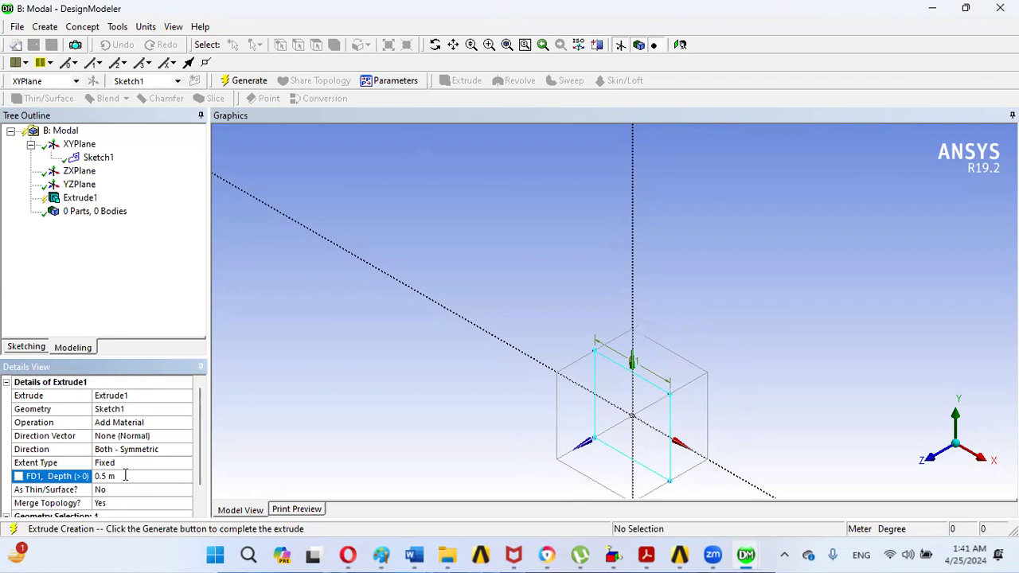
click(263, 84)
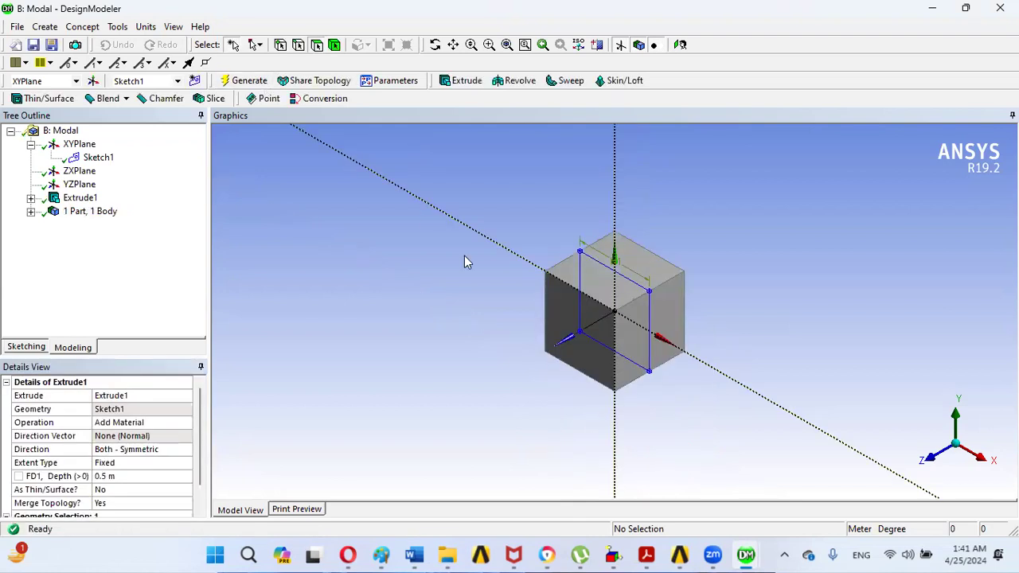
Review the cube's body details with the plane axes hidden, and close the second system's DesignModeler
click(619, 45)
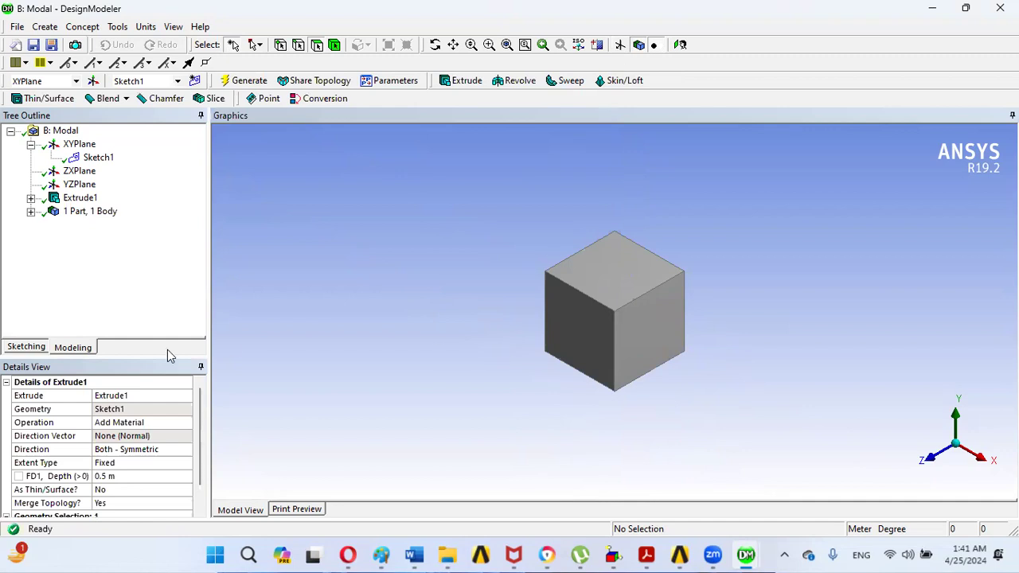
click(31, 211)
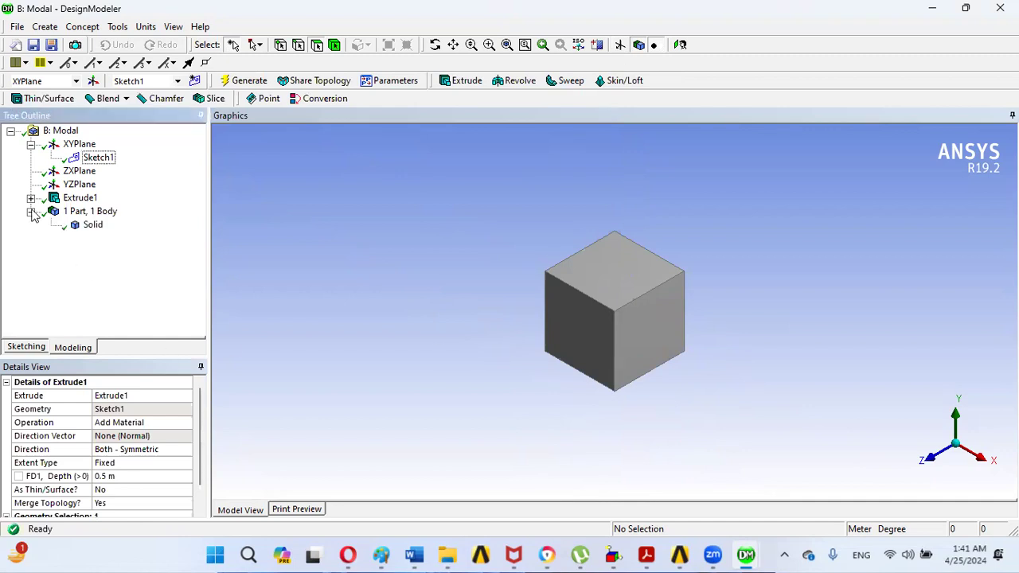
click(91, 226)
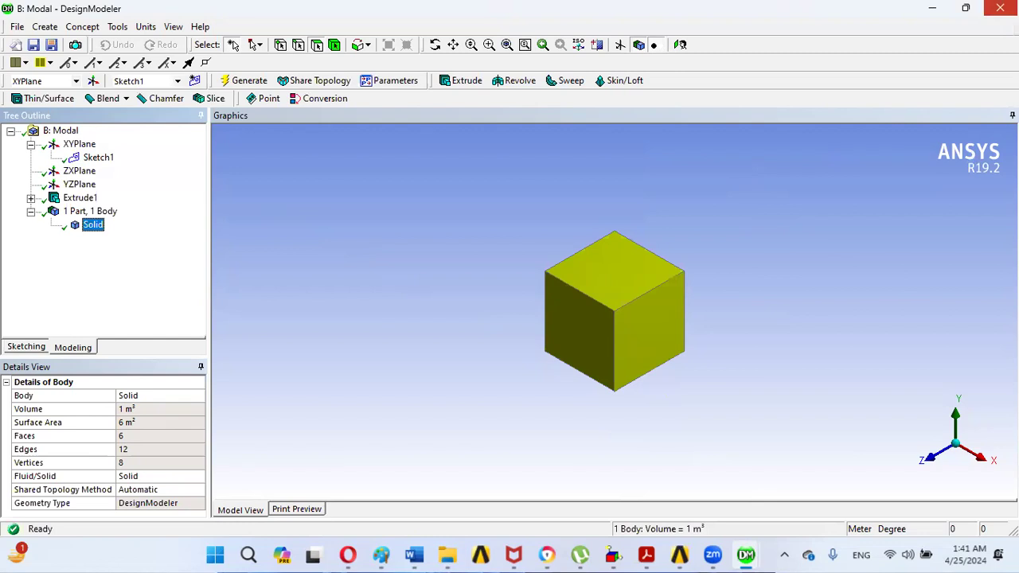
click(732, 301)
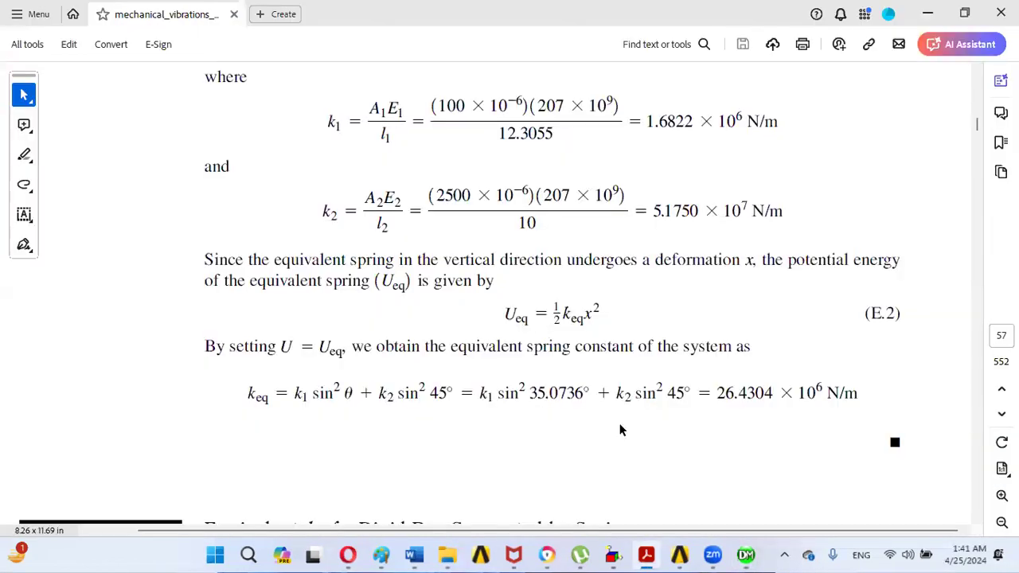
Switch to Workbench and set Structural Steel's density to 1 kg m^-3 in system B's Engineering Data
mouse_move(746, 554)
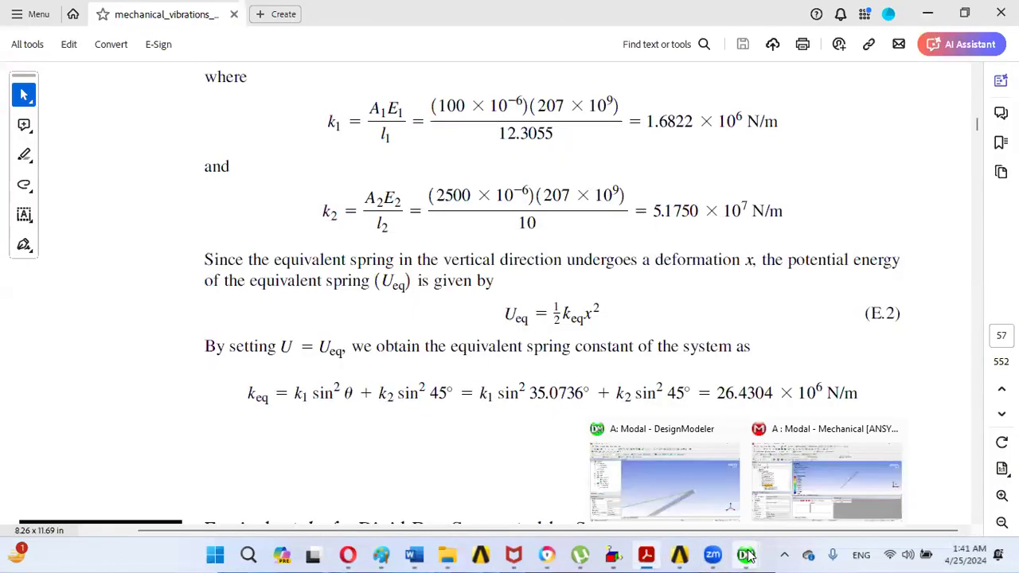
click(682, 555)
double_click(478, 157)
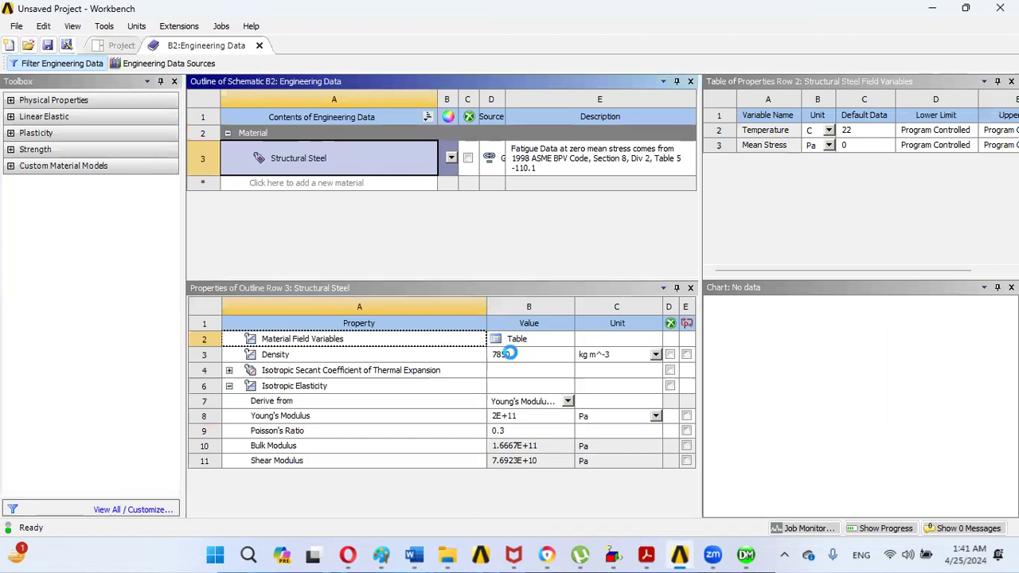
click(510, 356)
text(1)
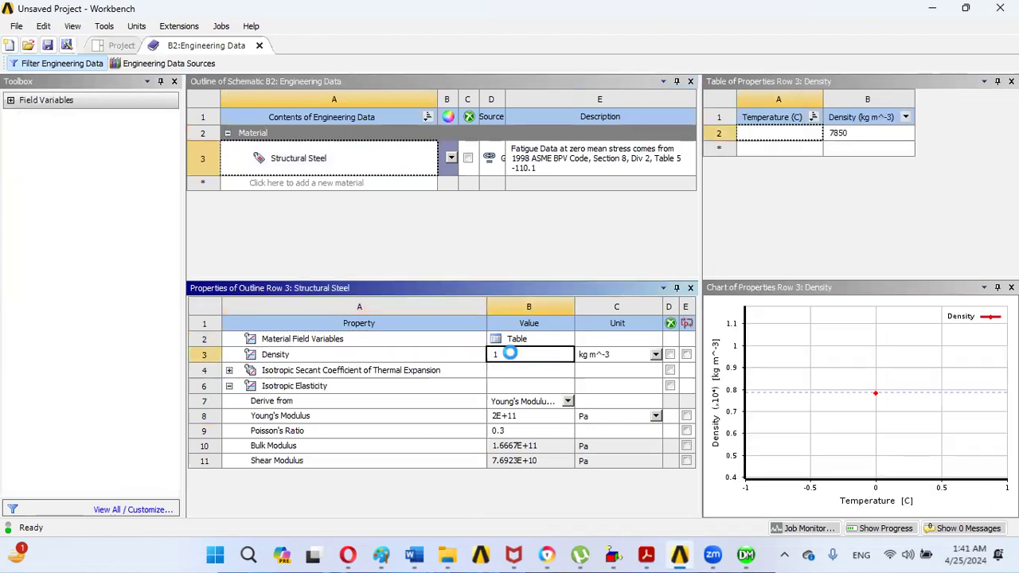
key(Return)
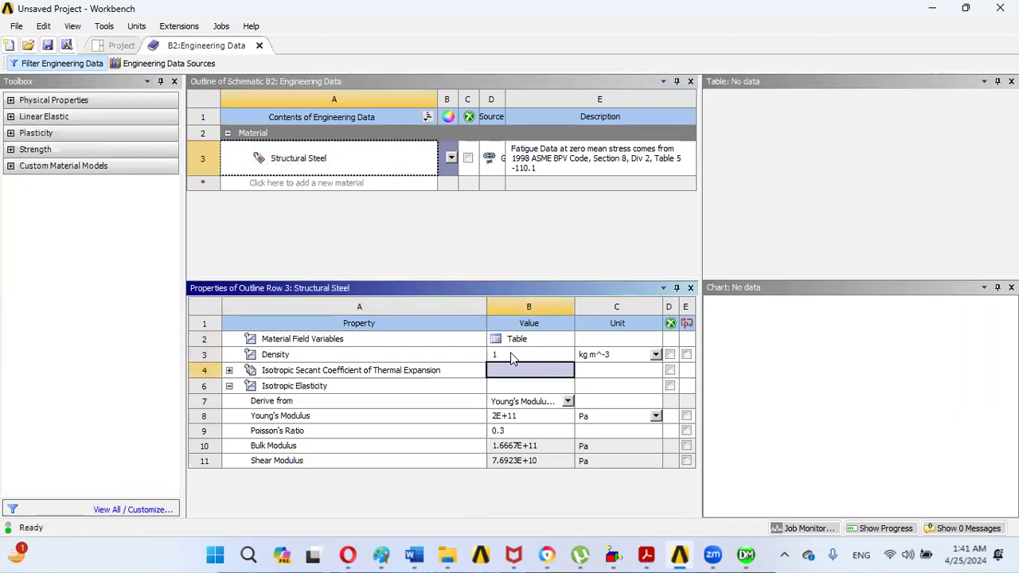
click(503, 354)
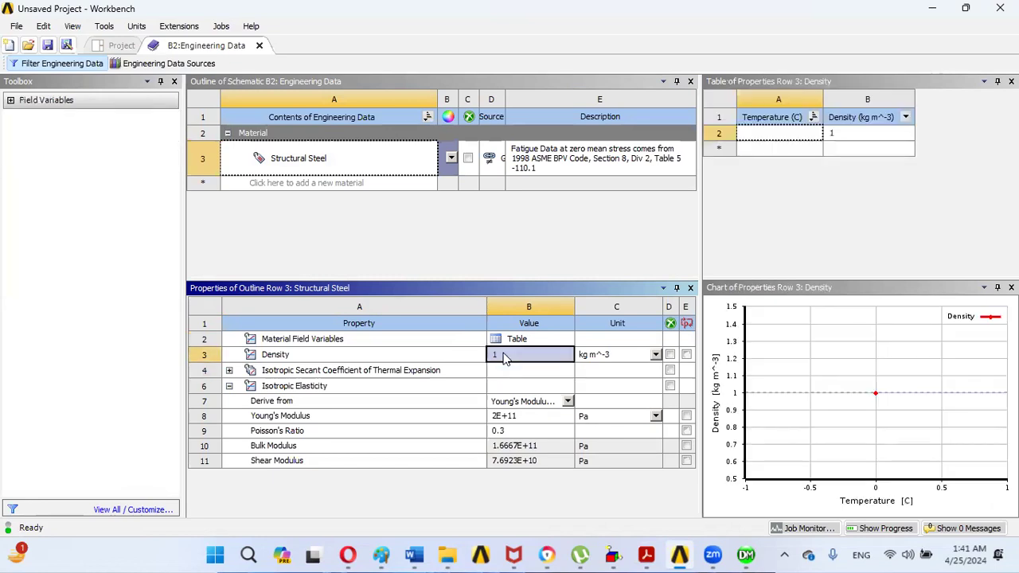
click(260, 45)
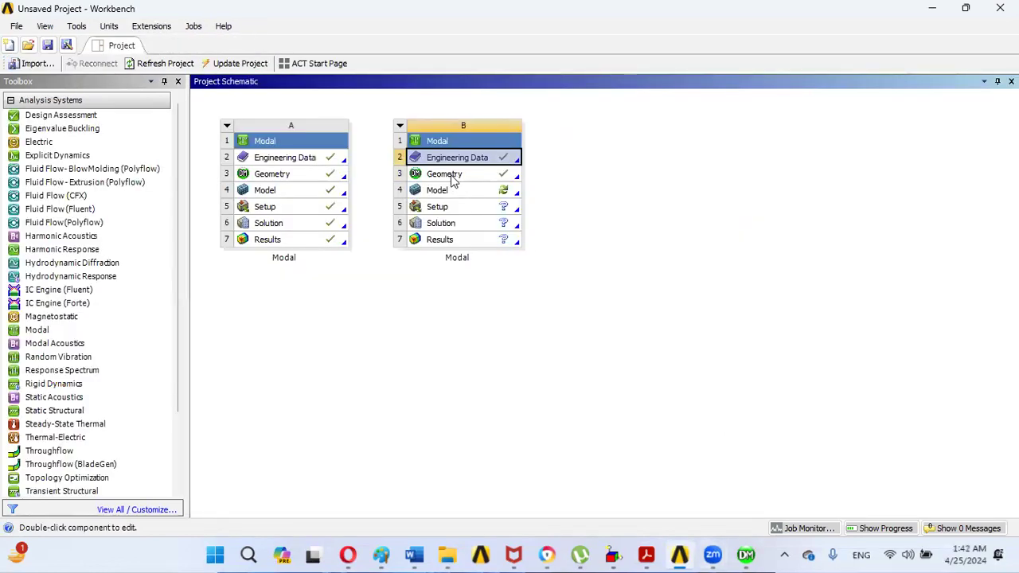
Open system B's Model in Mechanical and examine the volume and mass properties of the solid body
double_click(445, 195)
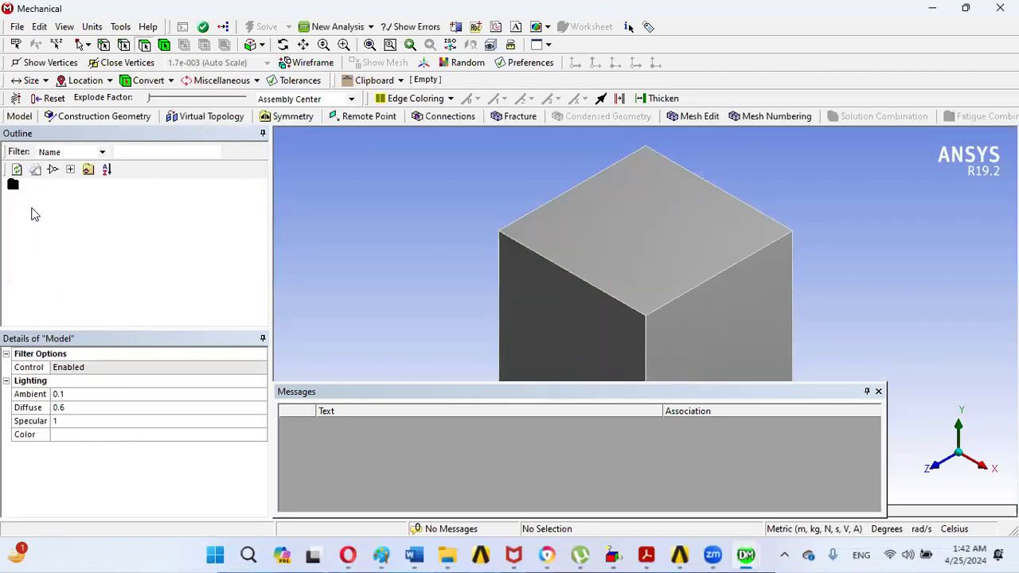
click(30, 207)
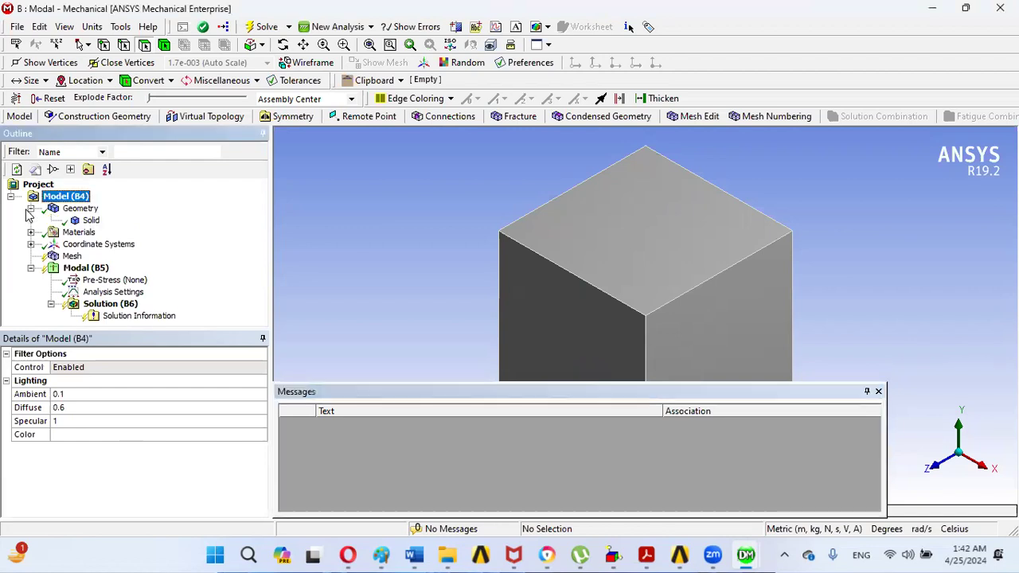
click(90, 220)
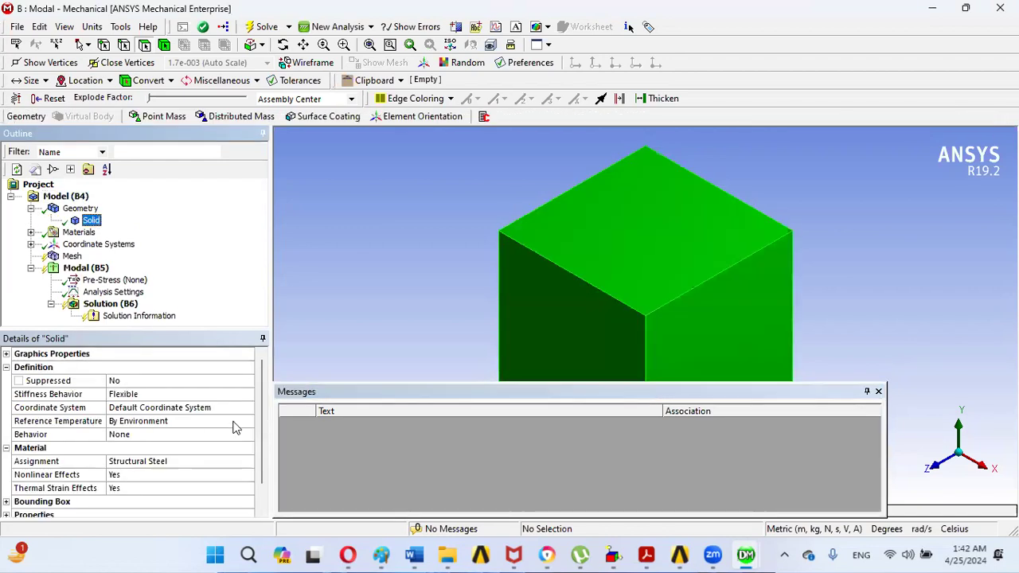
drag(262, 396, 233, 475)
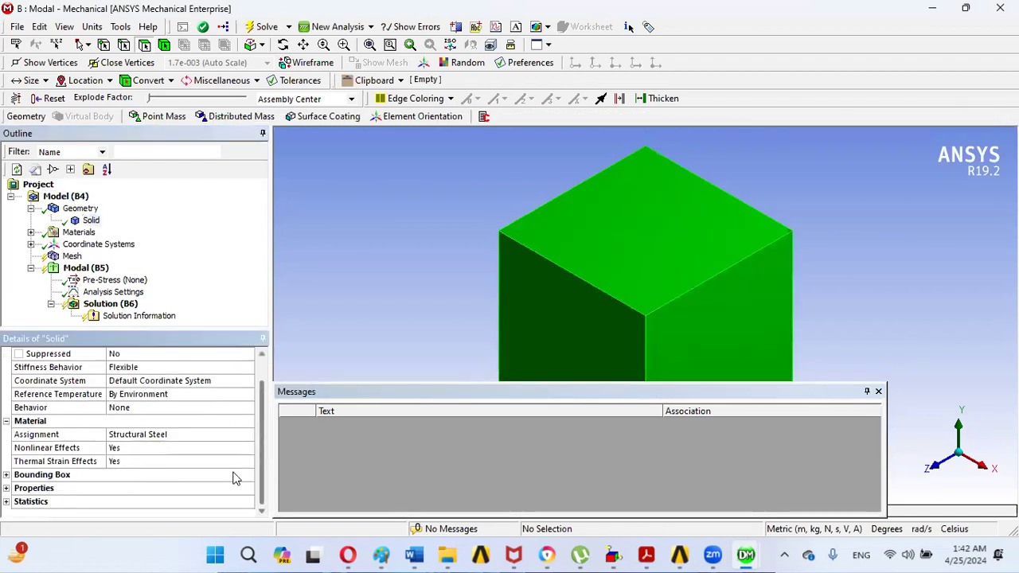
click(6, 489)
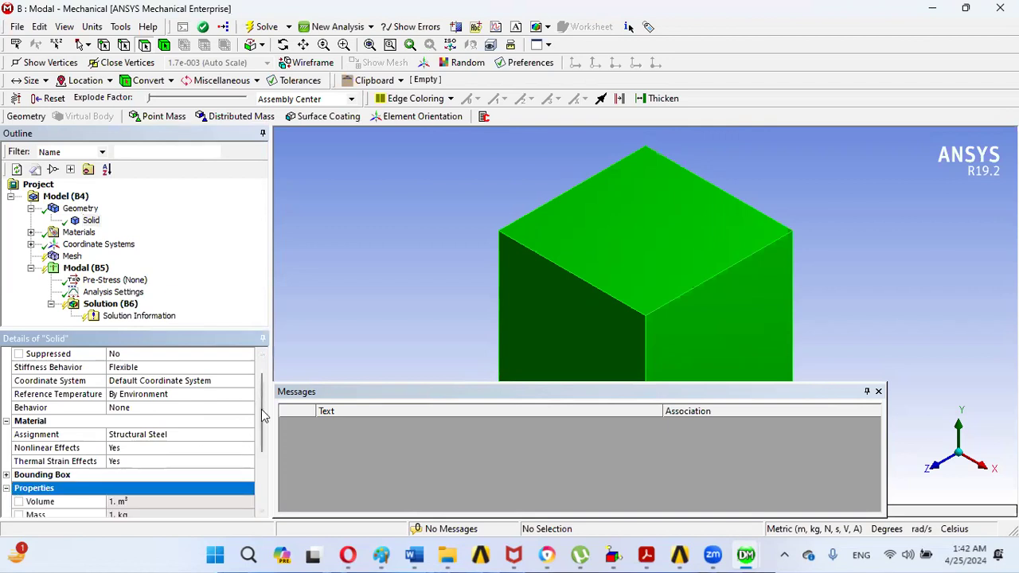
drag(262, 400, 246, 470)
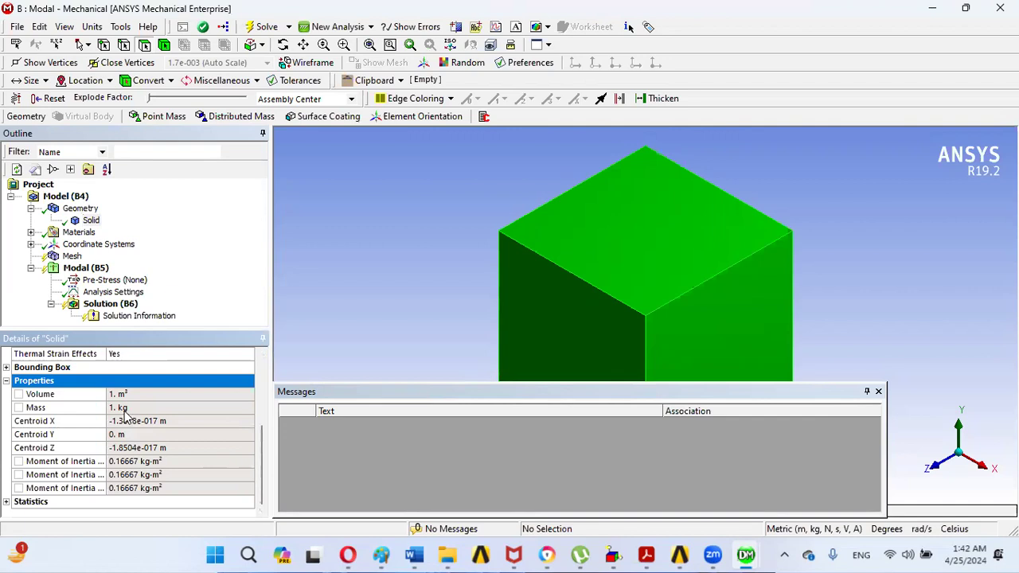
Set Max Modes to Find to 1 in the Modal analysis settings
click(98, 293)
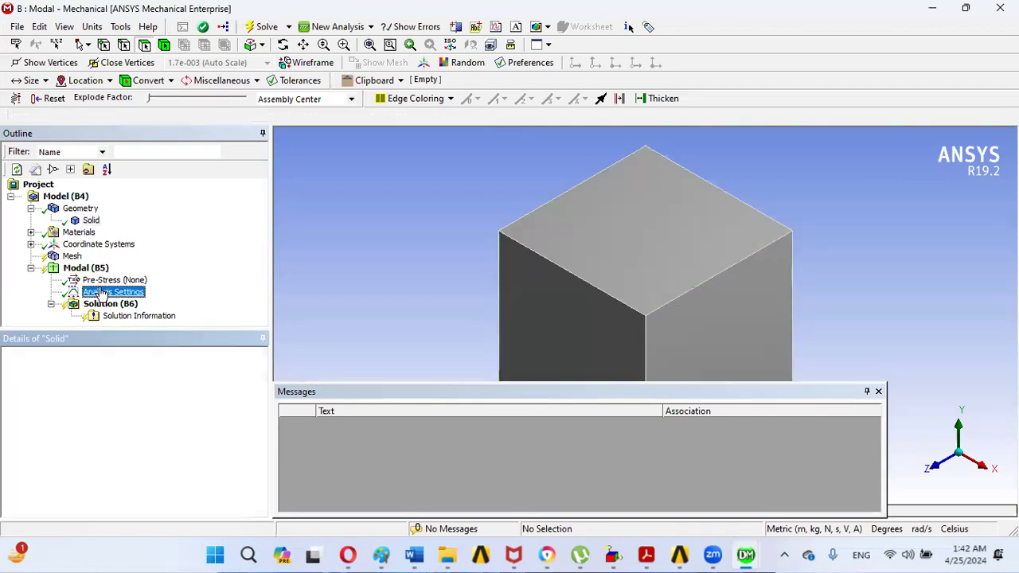
click(107, 367)
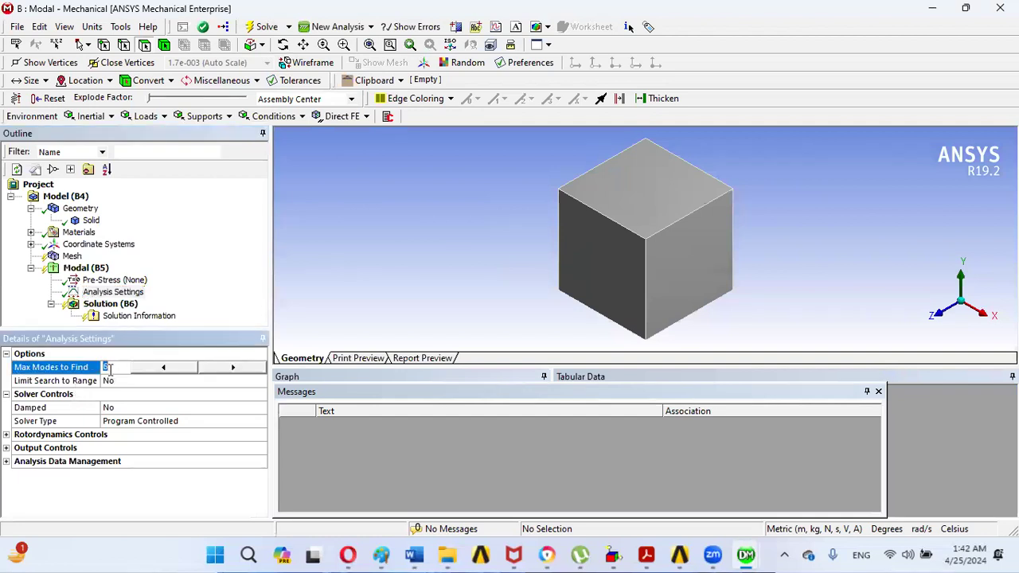
text(1)
key(Return)
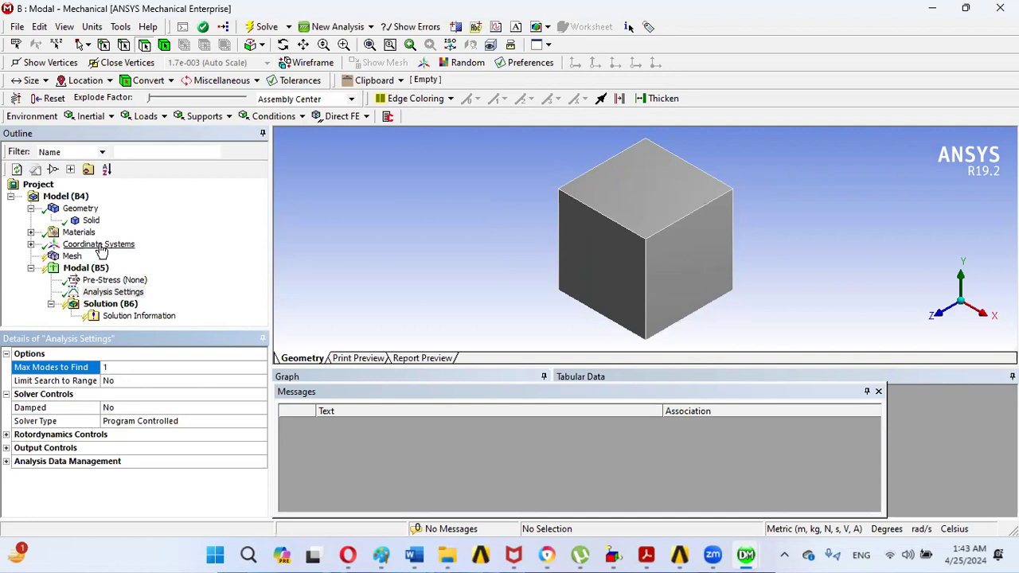
Insert a Connections group under Model (B4), add a Spring to it, and select the cube's positive X face
click(77, 197)
right_click(78, 198)
mouse_move(176, 206)
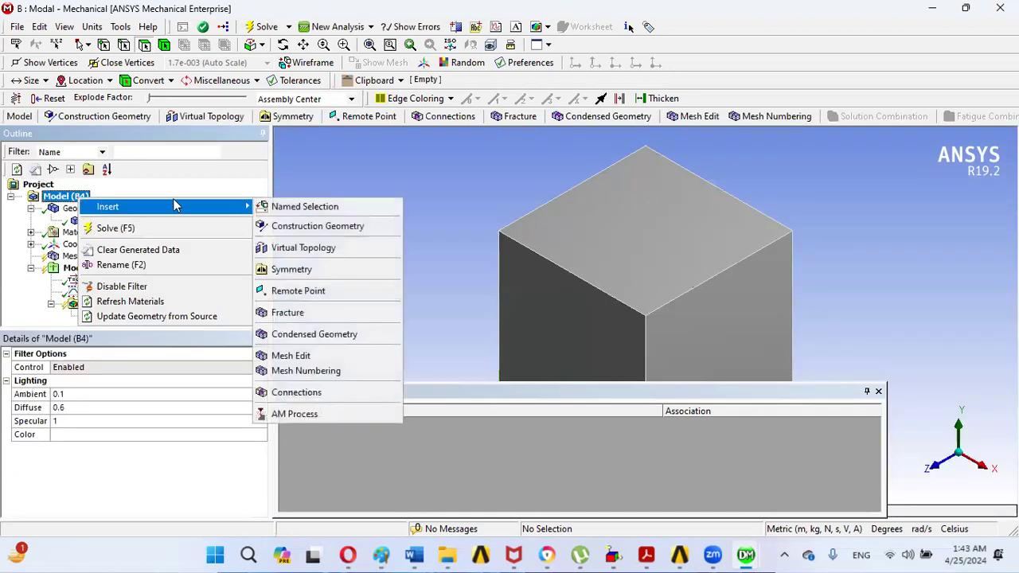
click(308, 393)
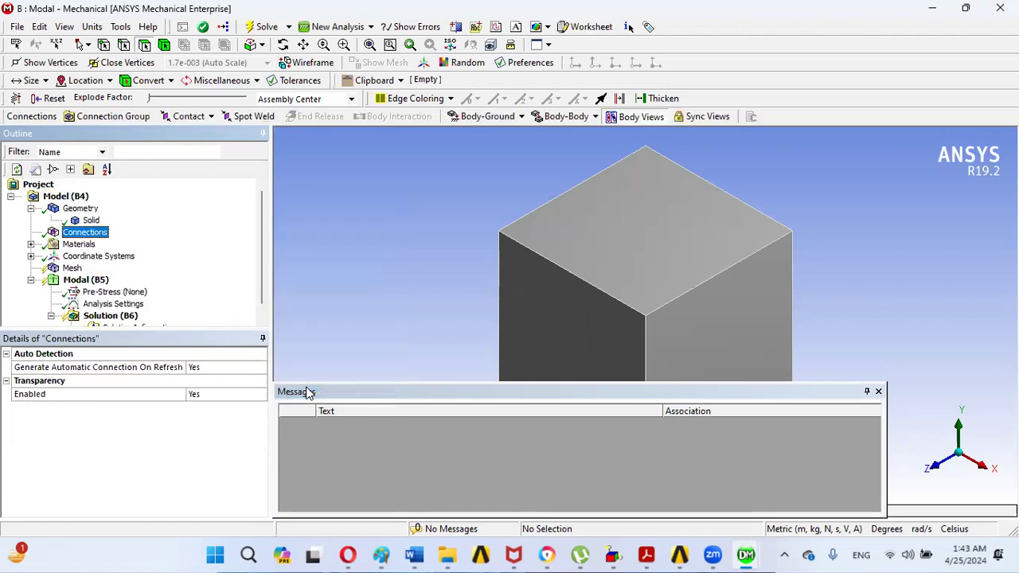
right_click(97, 240)
mouse_move(119, 243)
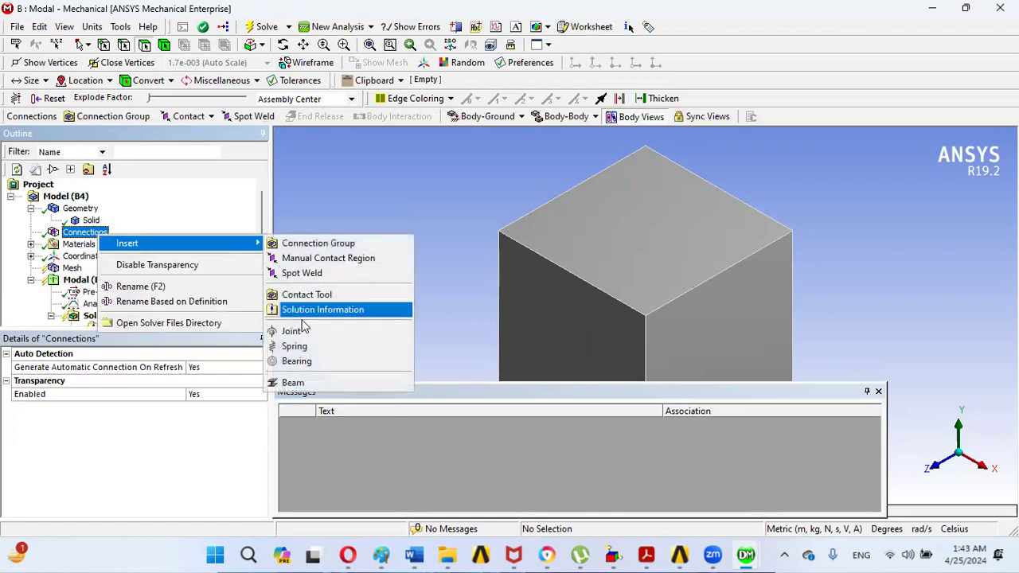
click(304, 351)
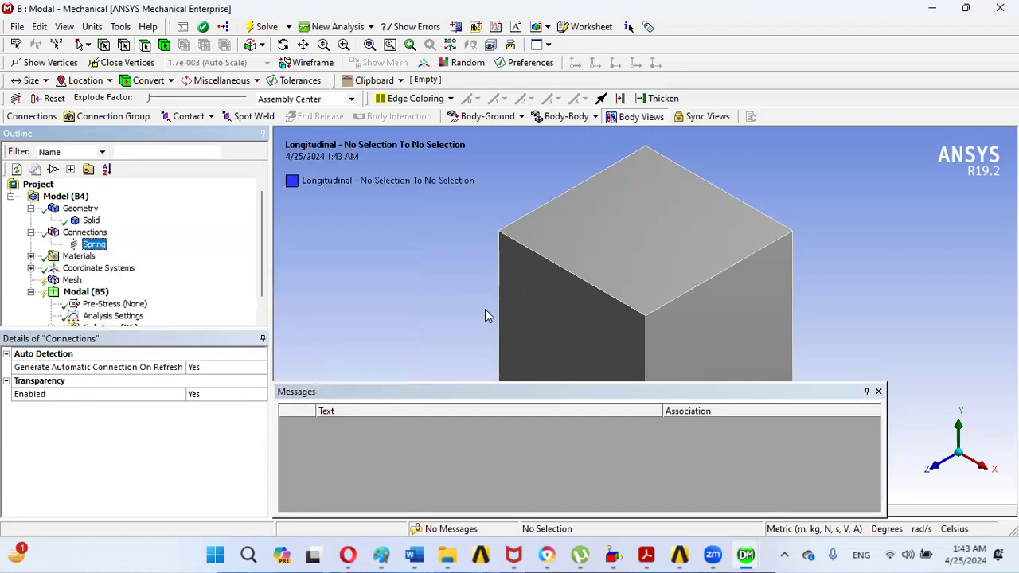
click(548, 299)
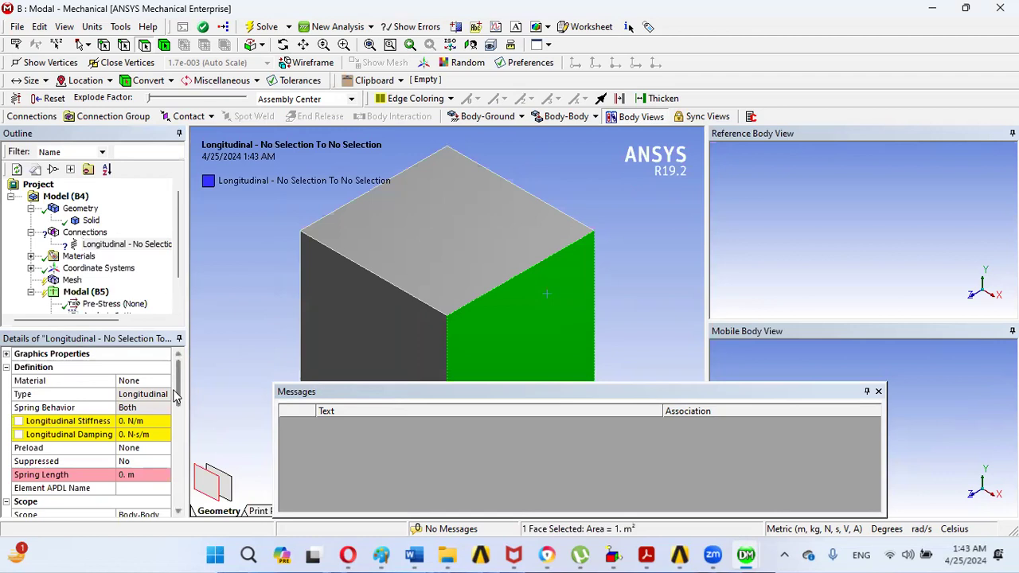
Switch to the textbook PDF in Acrobat and copy the equivalent spring constant's value, 26.4304
scroll(181, 402, down, 1)
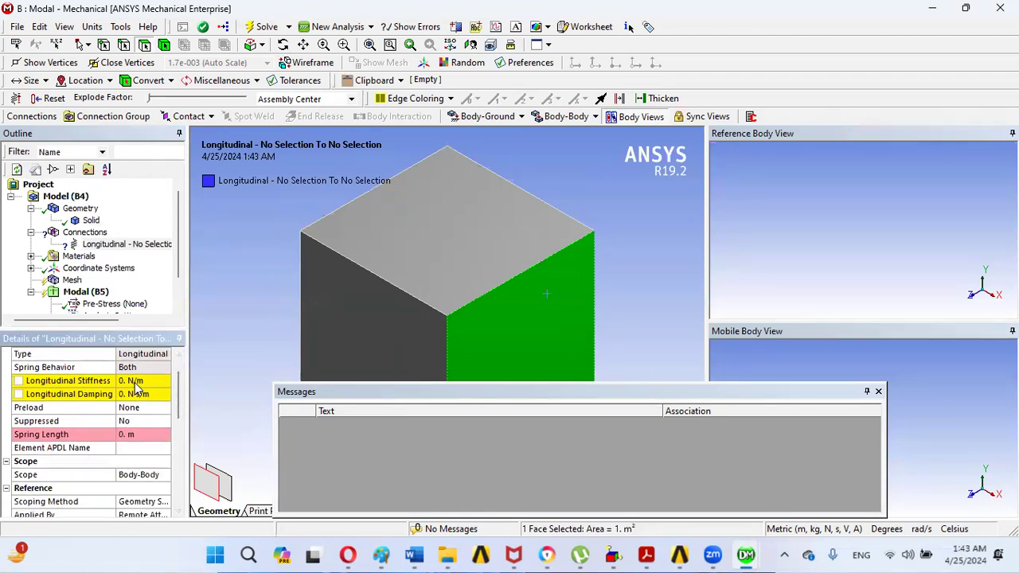
click(136, 381)
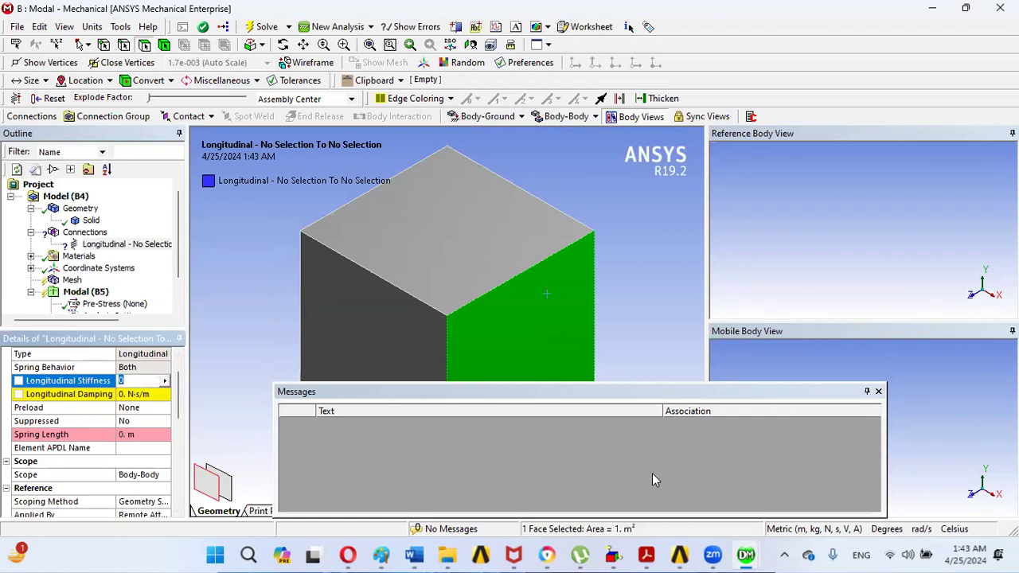
click(651, 550)
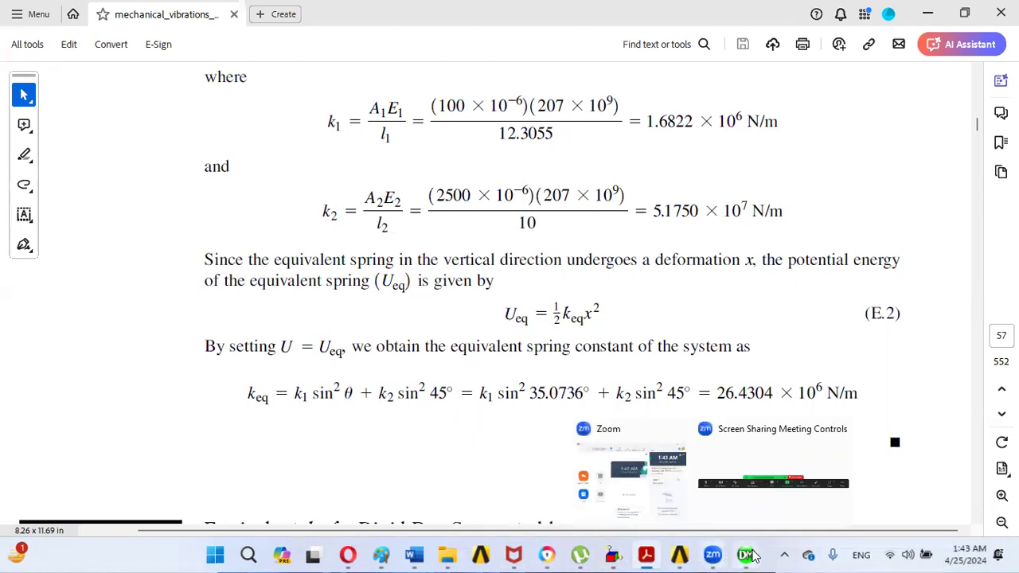
mouse_move(748, 554)
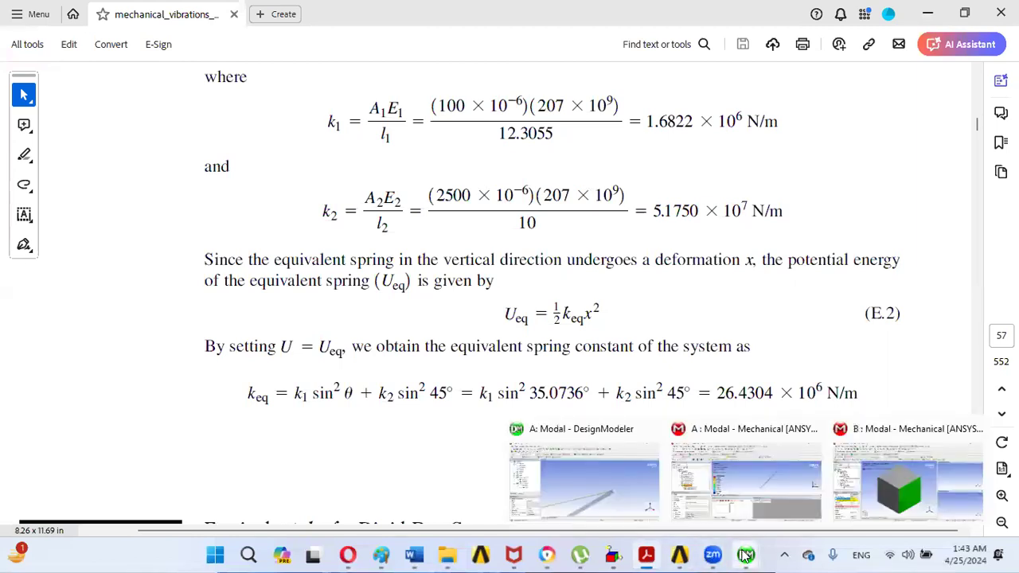
click(896, 456)
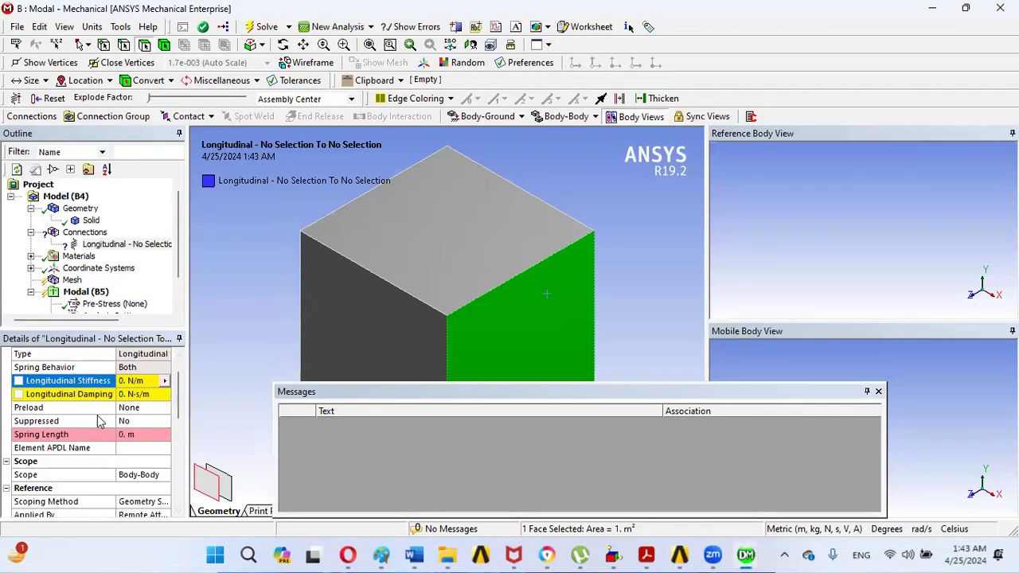
click(133, 381)
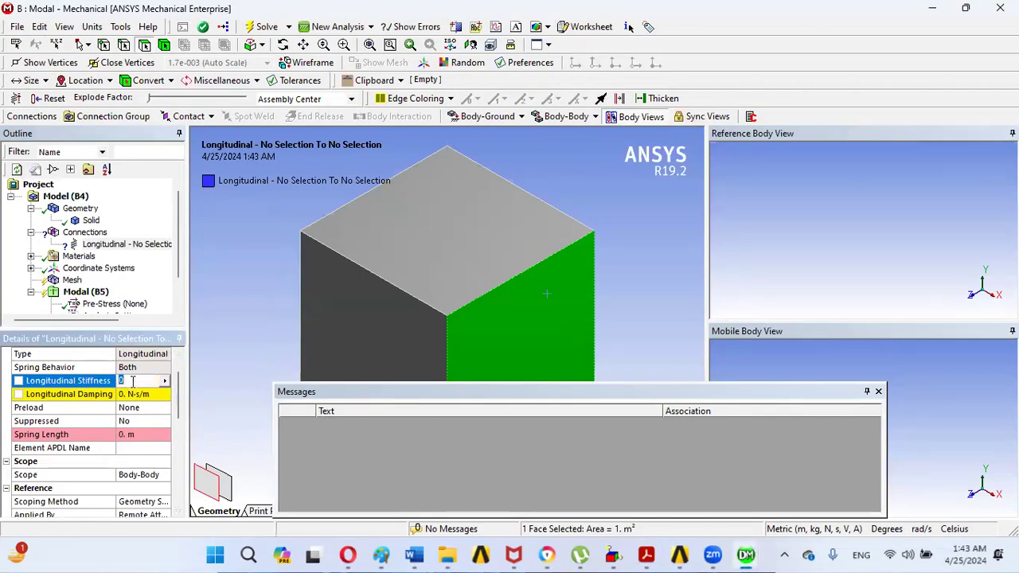
click(647, 555)
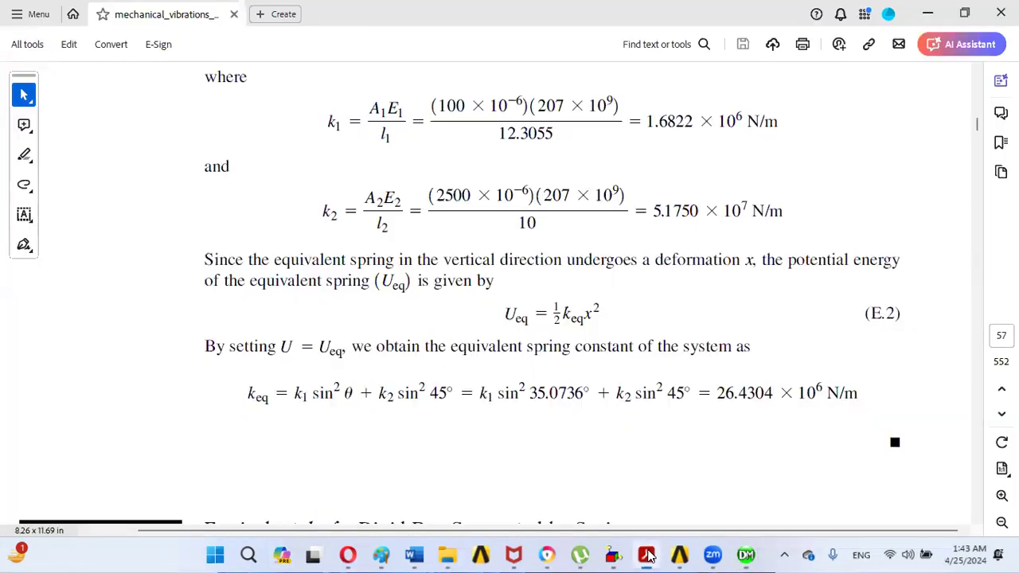
drag(718, 392, 771, 392)
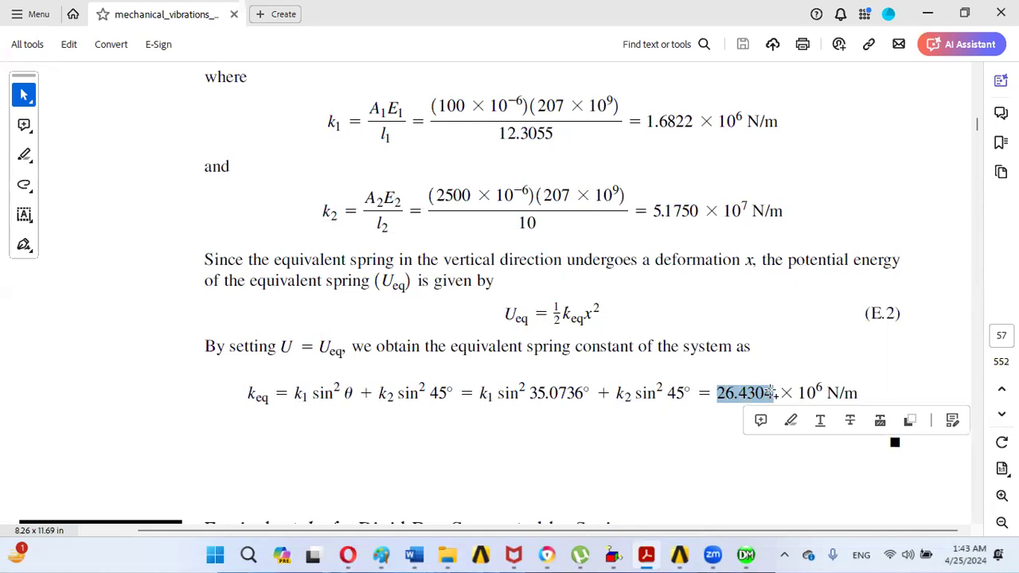
click(907, 420)
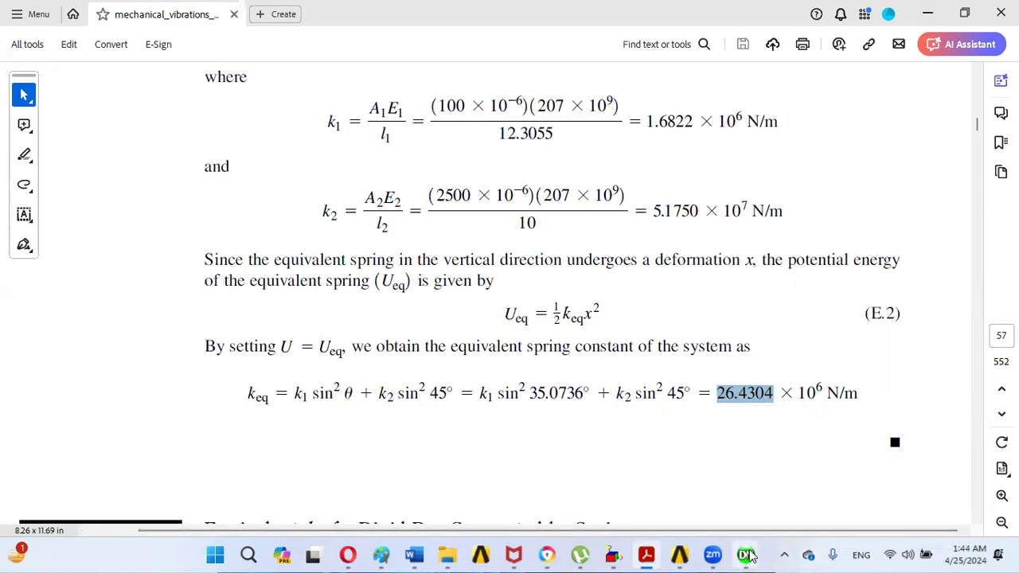
Switch back to system B's Mechanical window and set the spring's Longitudinal Stiffness to 26.4304e6 N/m
mouse_move(746, 555)
click(881, 496)
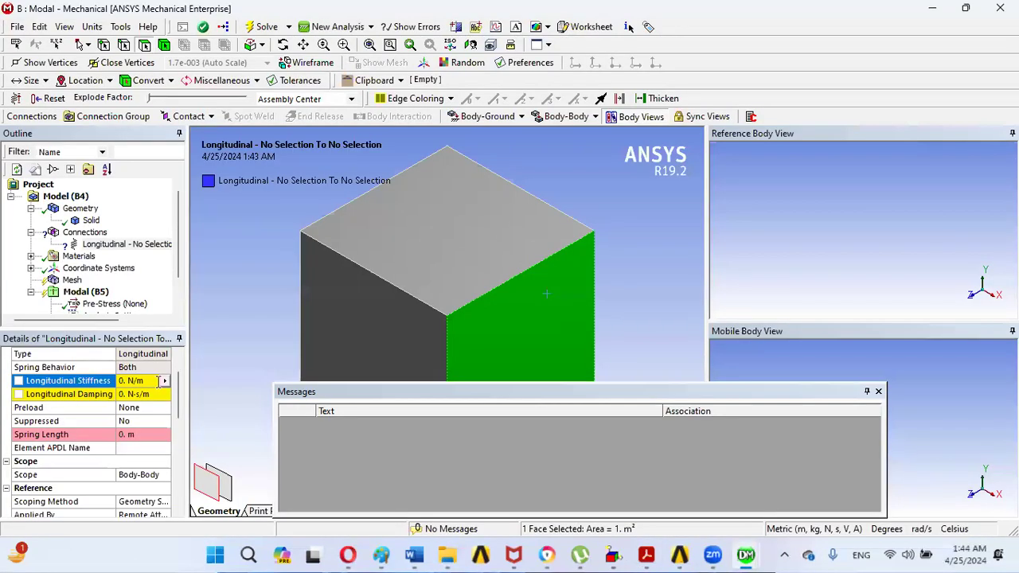
click(132, 380)
key(ctrl+v)
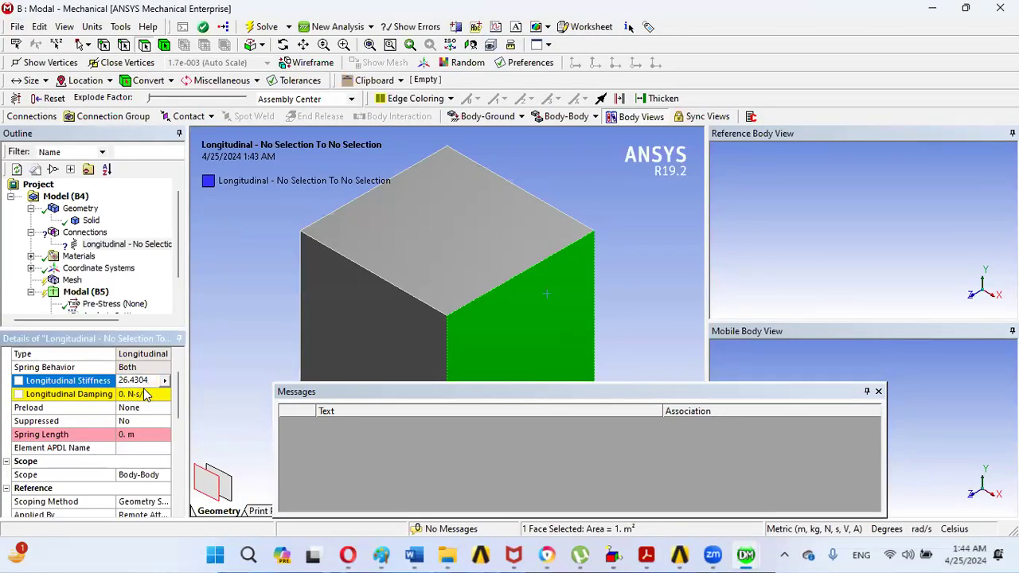
text(e6)
key(Return)
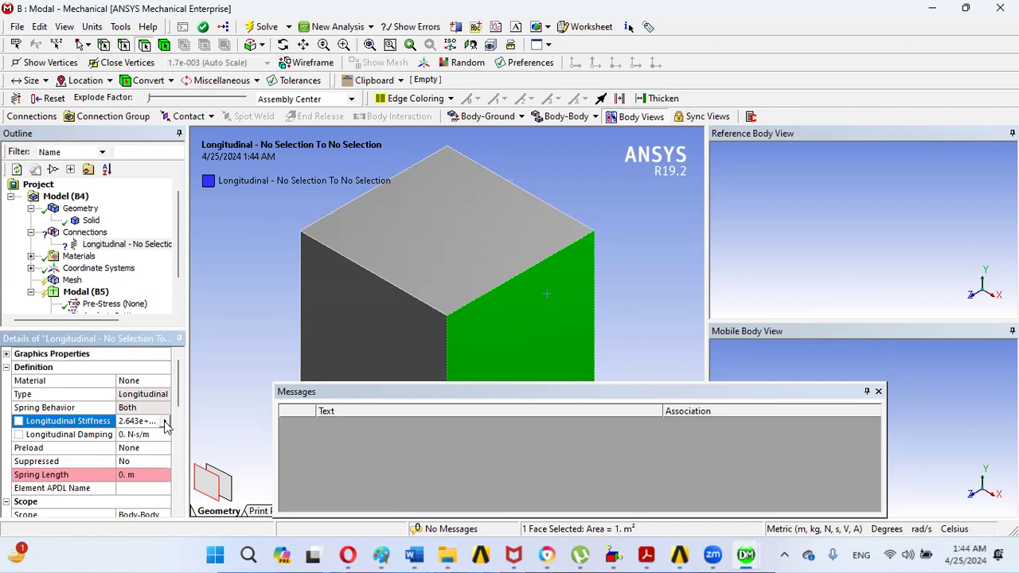
Change the spring's connection scope to Body-Ground
scroll(178, 404, down, 2)
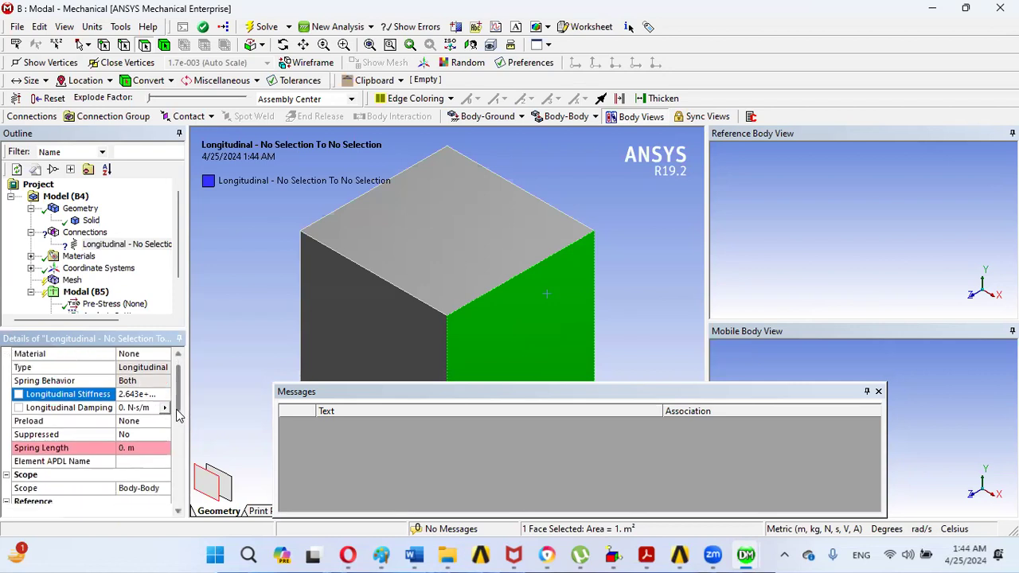
click(151, 435)
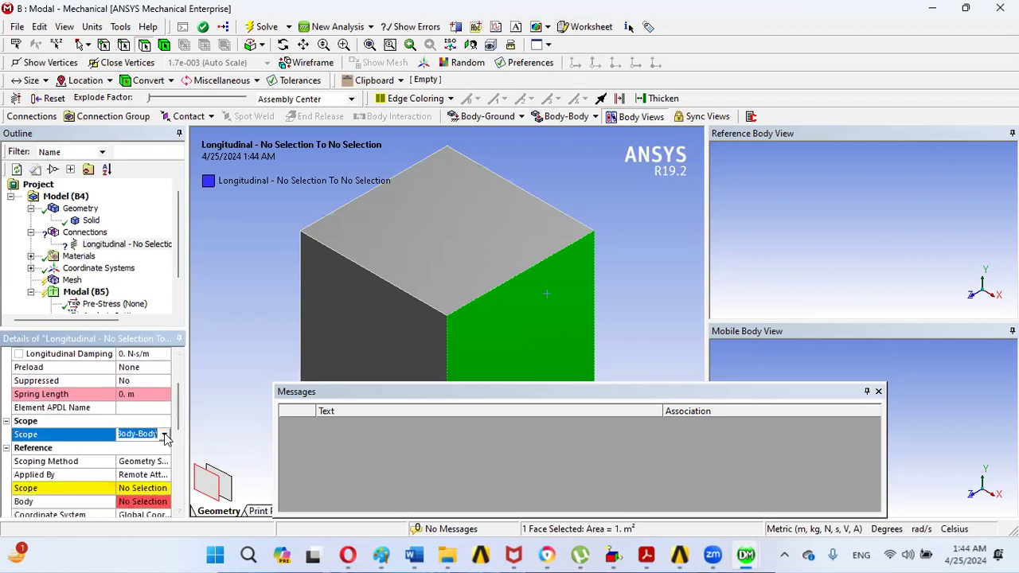
click(164, 434)
click(158, 458)
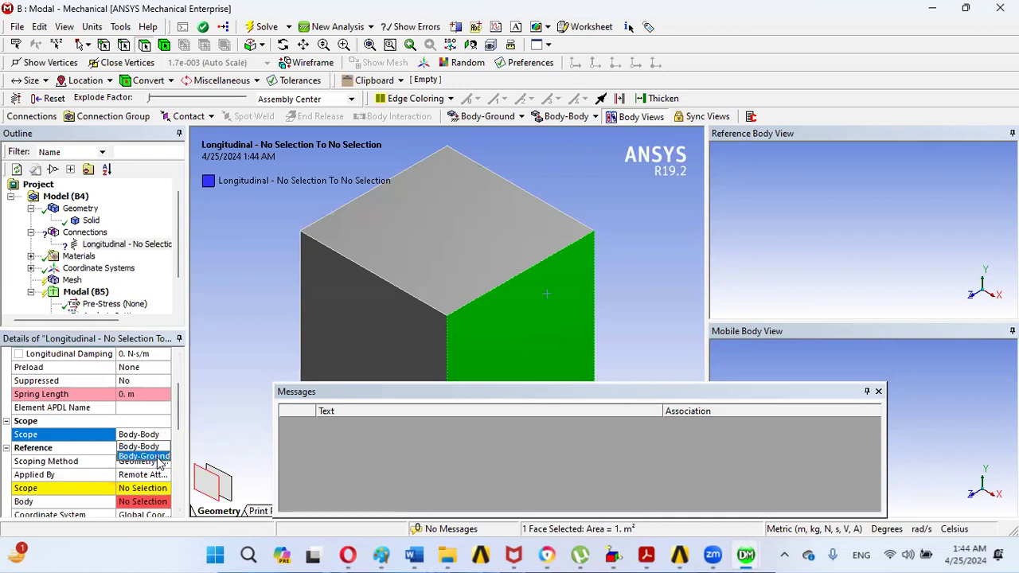
Scope the spring's mobile side to the cube's positive X face
drag(179, 388, 177, 455)
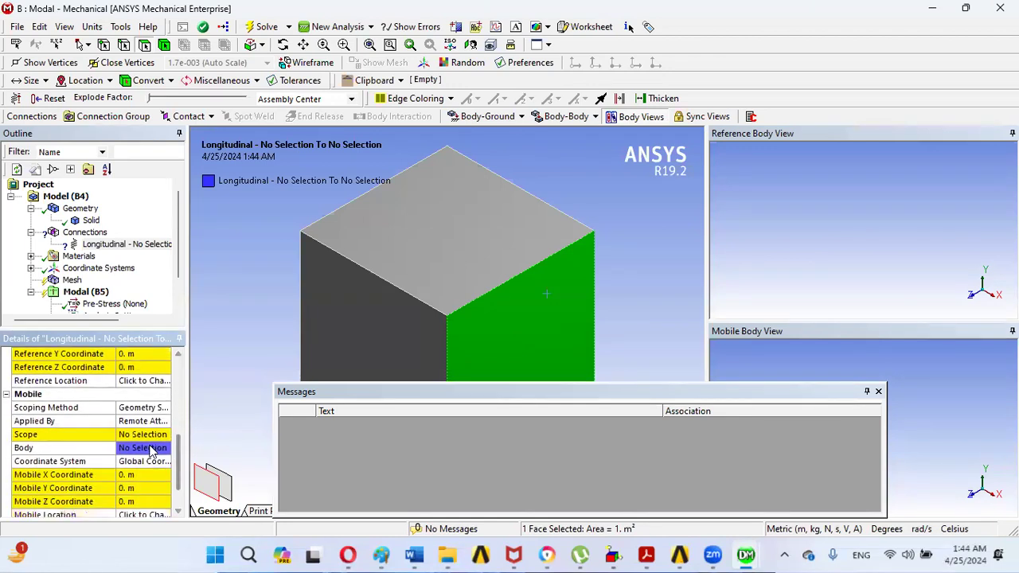
click(139, 436)
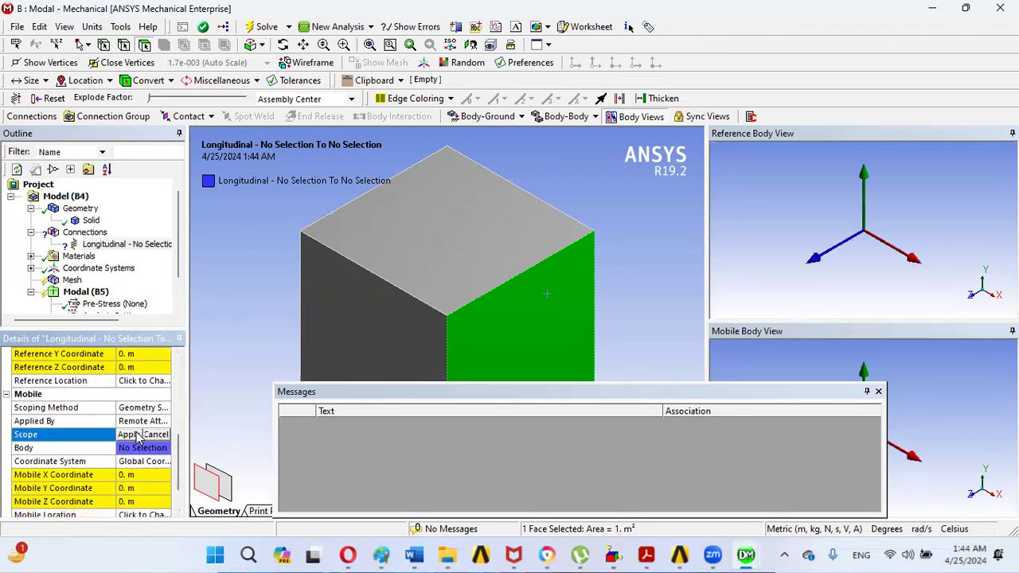
click(529, 305)
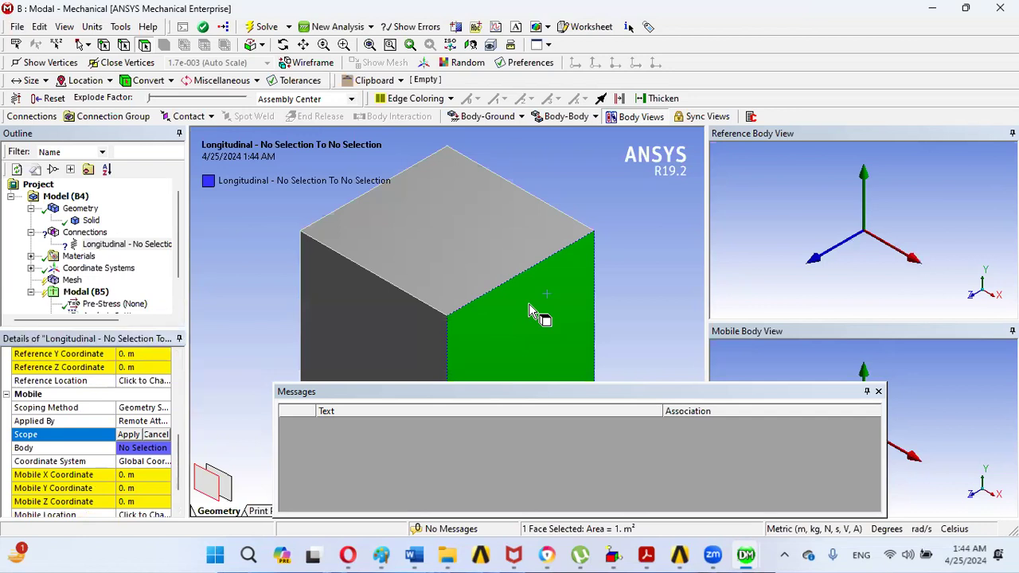
click(136, 433)
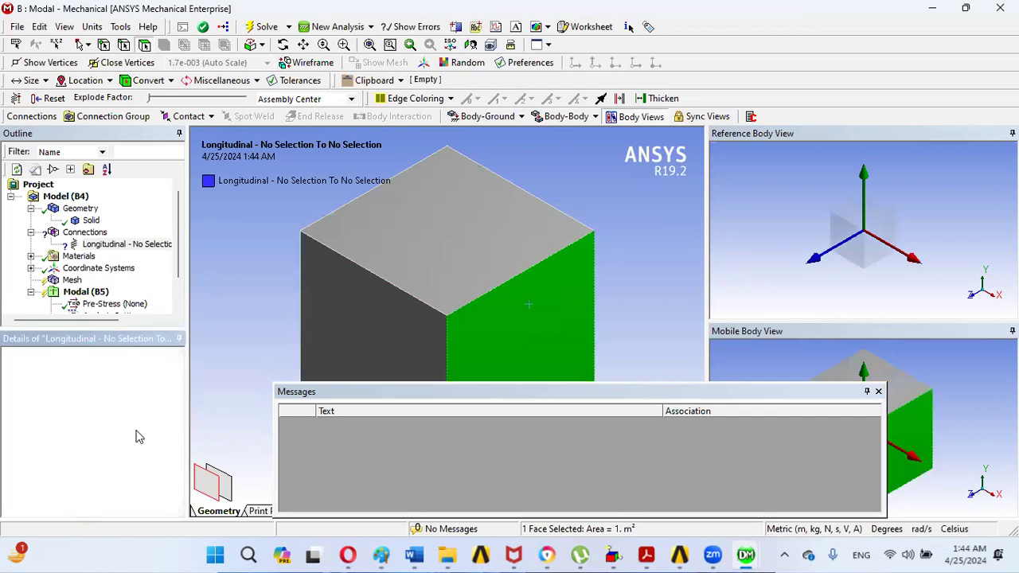
Set the spring's Reference X Coordinate to 1.5 m and review its reference and mobile details
drag(180, 389, 178, 478)
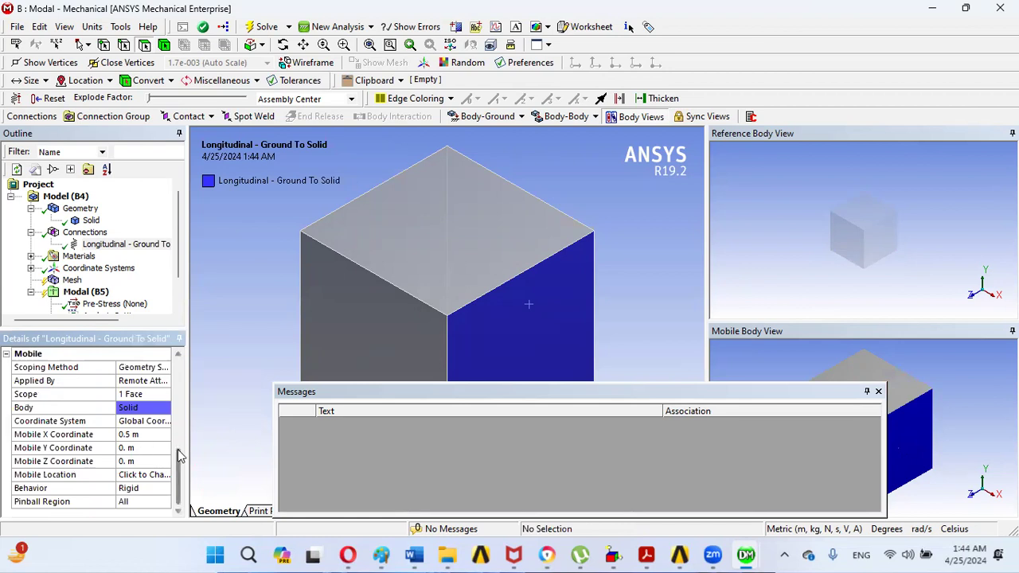
drag(178, 455, 182, 402)
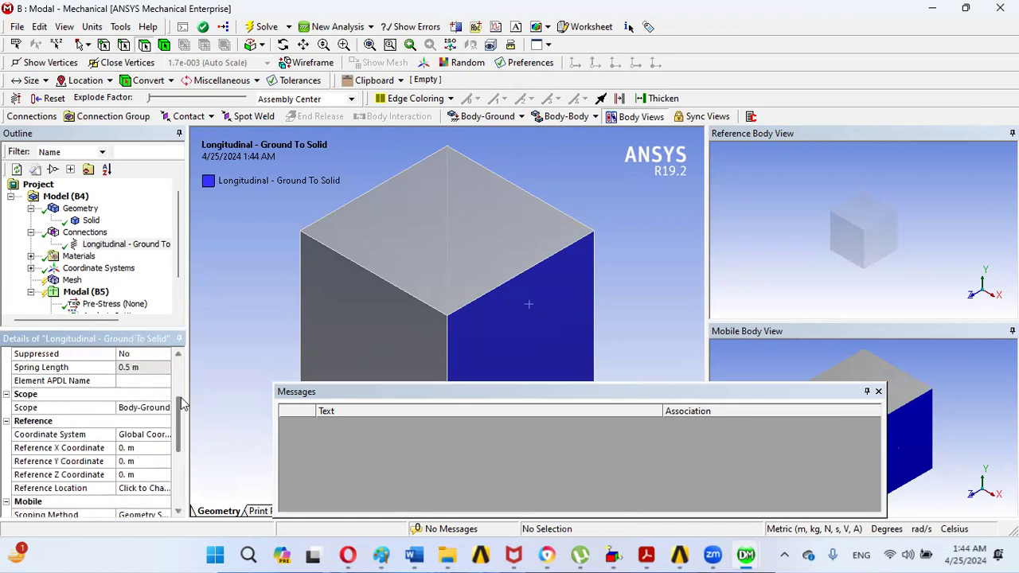
click(145, 448)
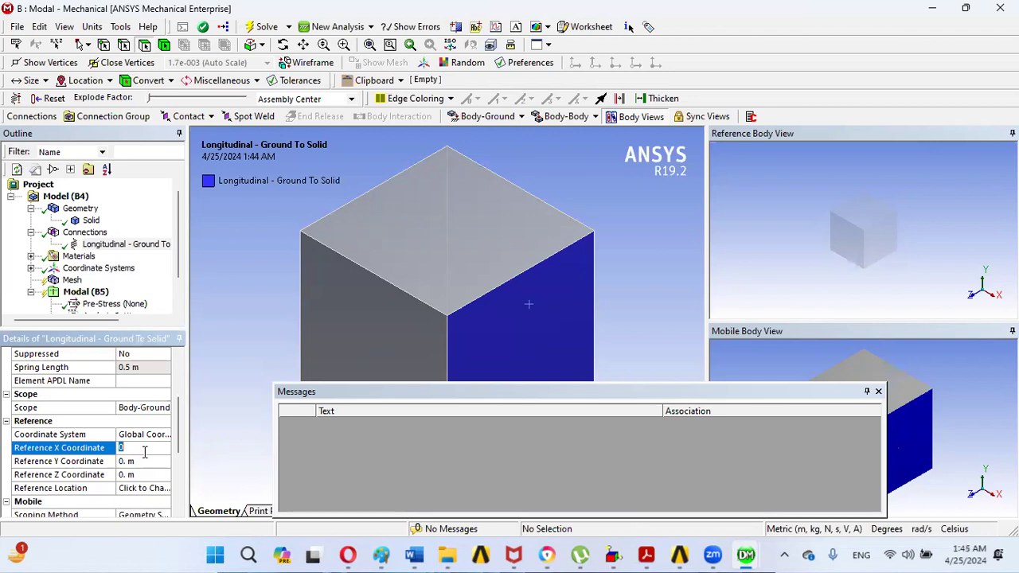
text(1.5)
key(Return)
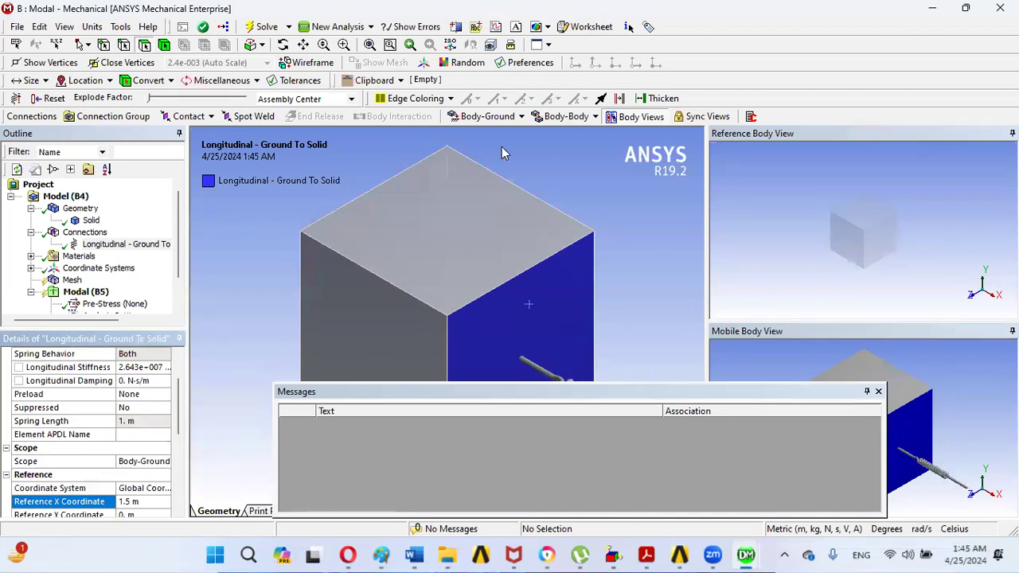
click(370, 43)
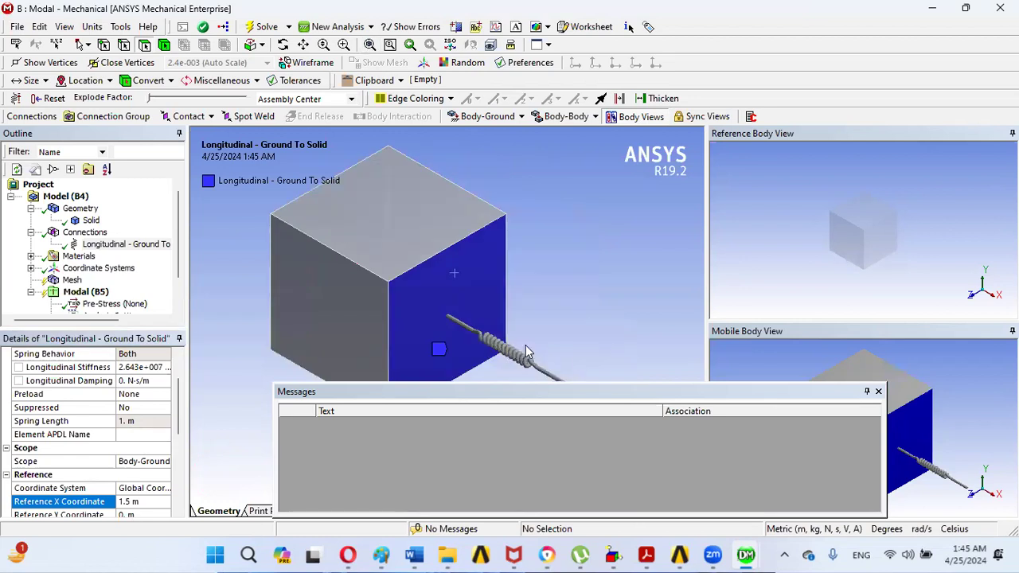
drag(182, 396, 182, 443)
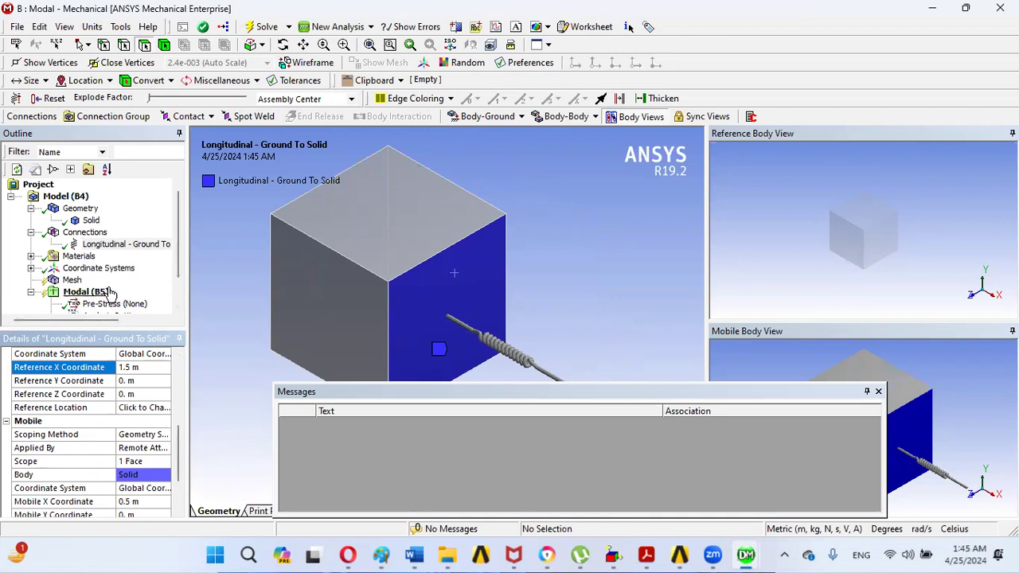
Add a Remote Displacement to the Modal (B5) analysis and scope it to the cube's positive Z face
click(166, 244)
scroll(179, 267, down, 1)
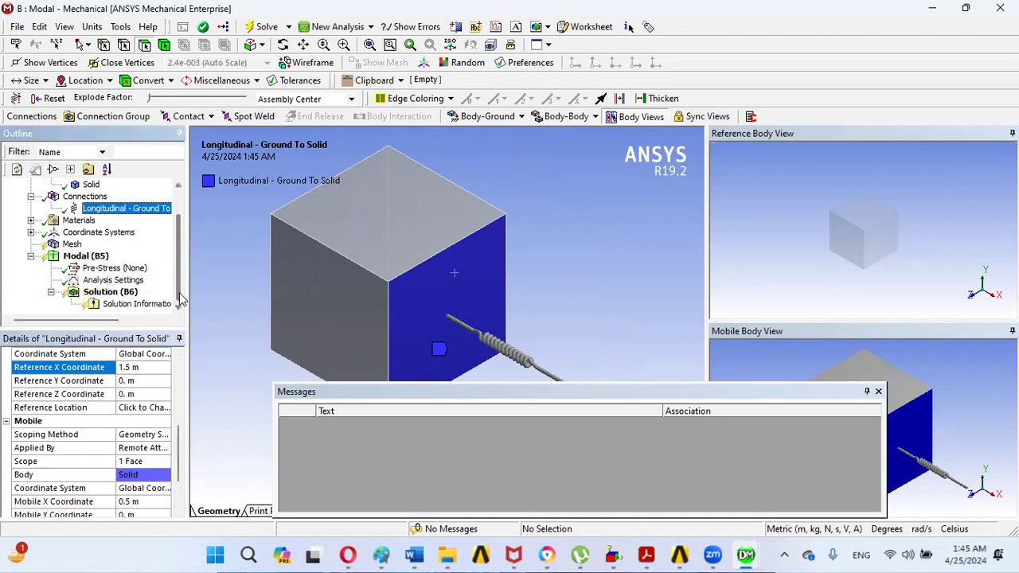
click(102, 258)
right_click(104, 263)
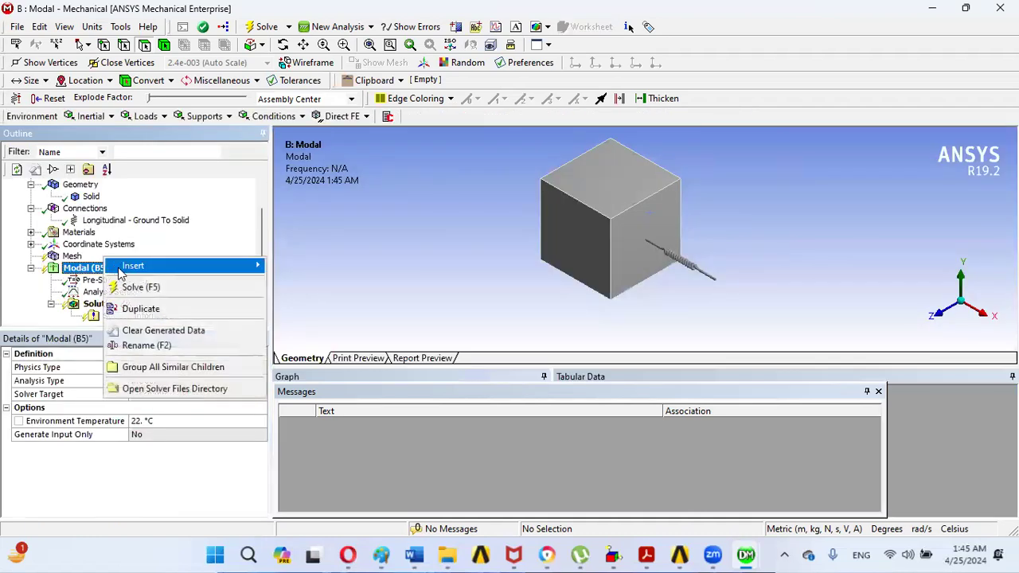
mouse_move(153, 267)
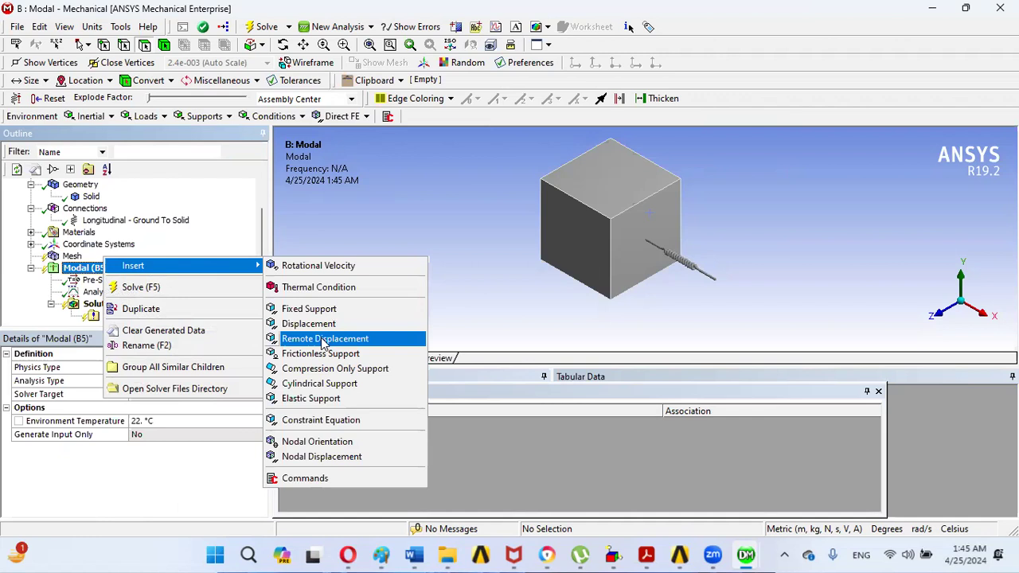
click(390, 336)
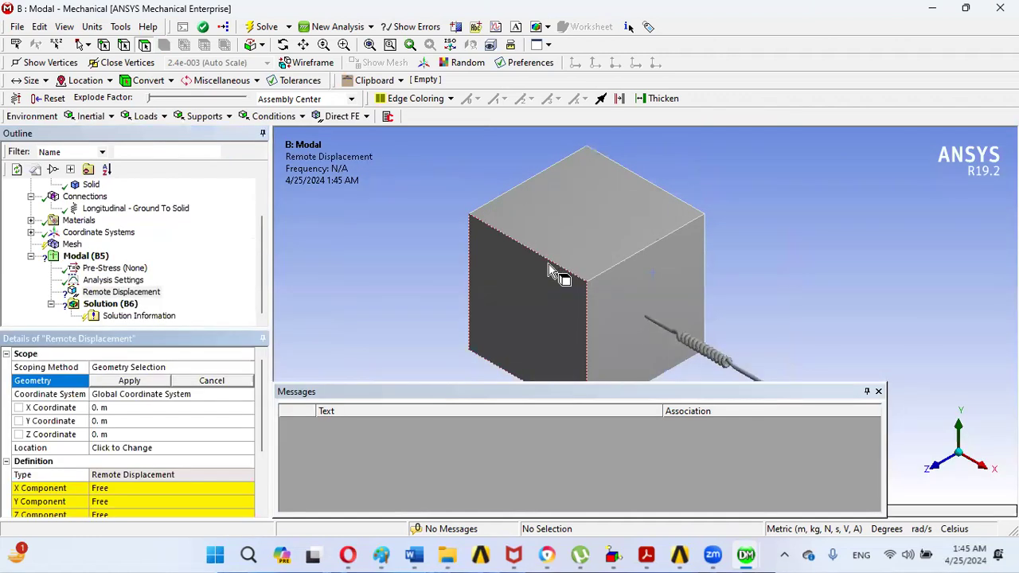
click(525, 293)
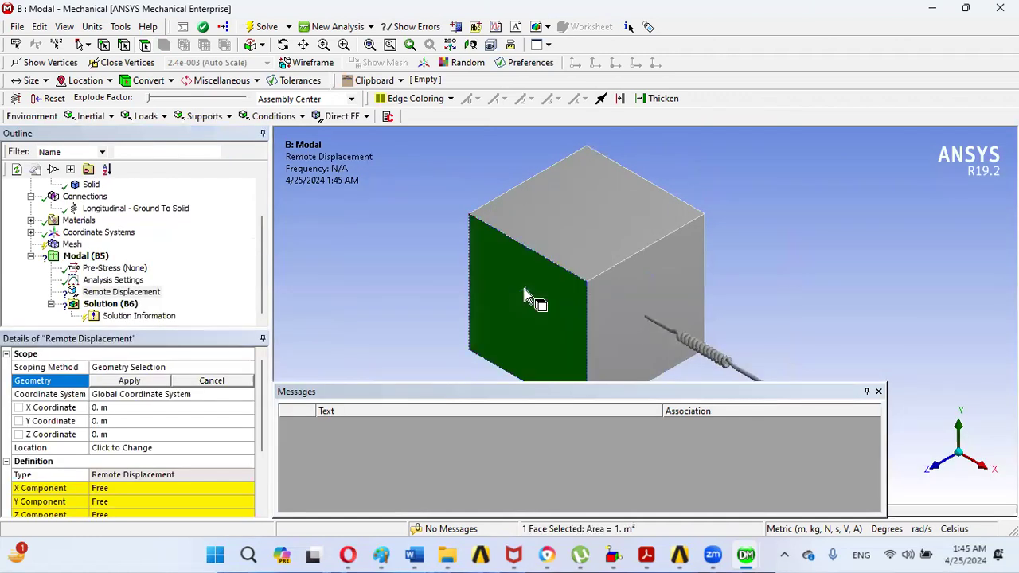
click(141, 381)
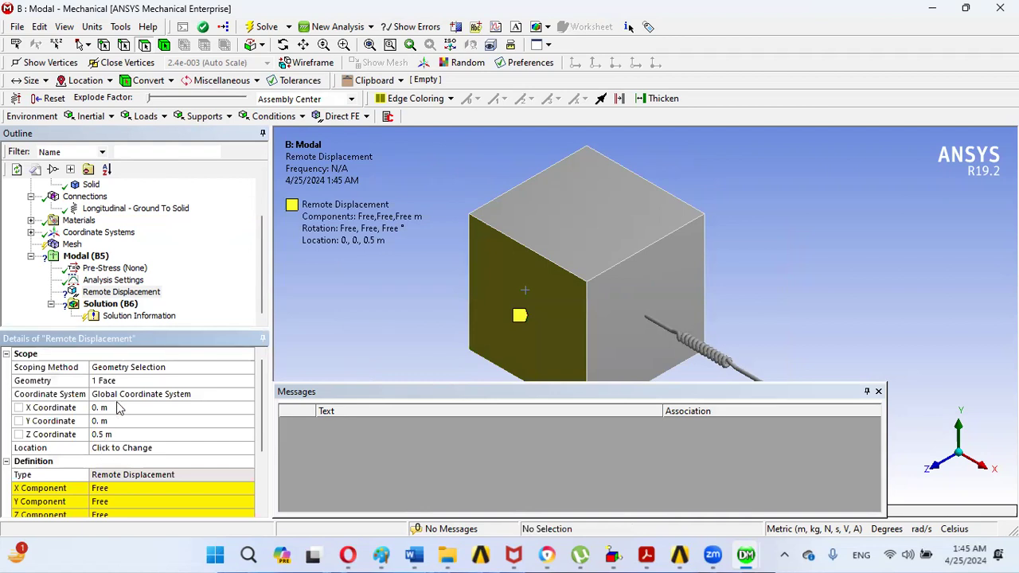
Set the remote displacement's Y and Z components to 0 m, leaving the X component free
click(107, 490)
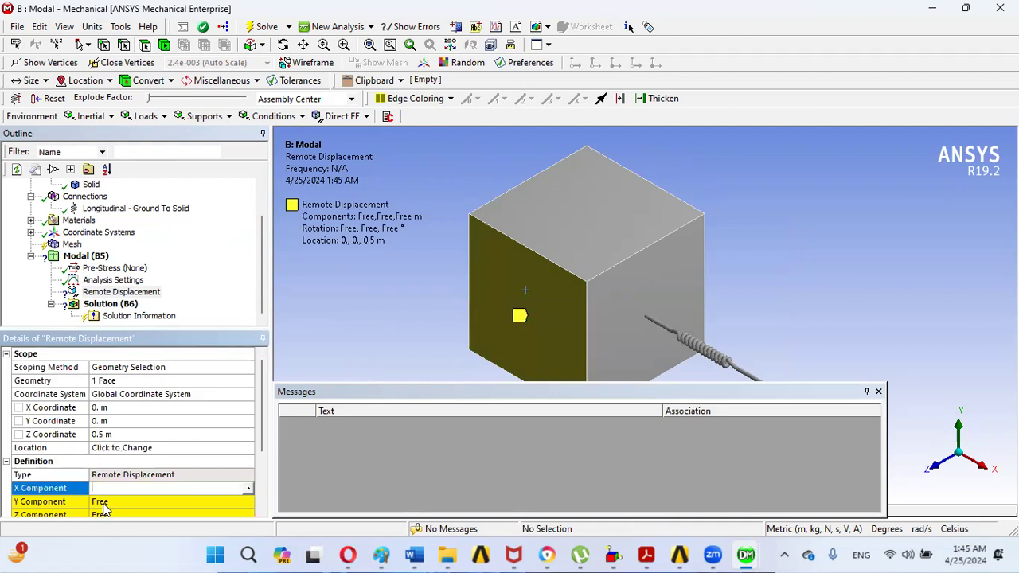
click(104, 503)
text(0)
key(Return)
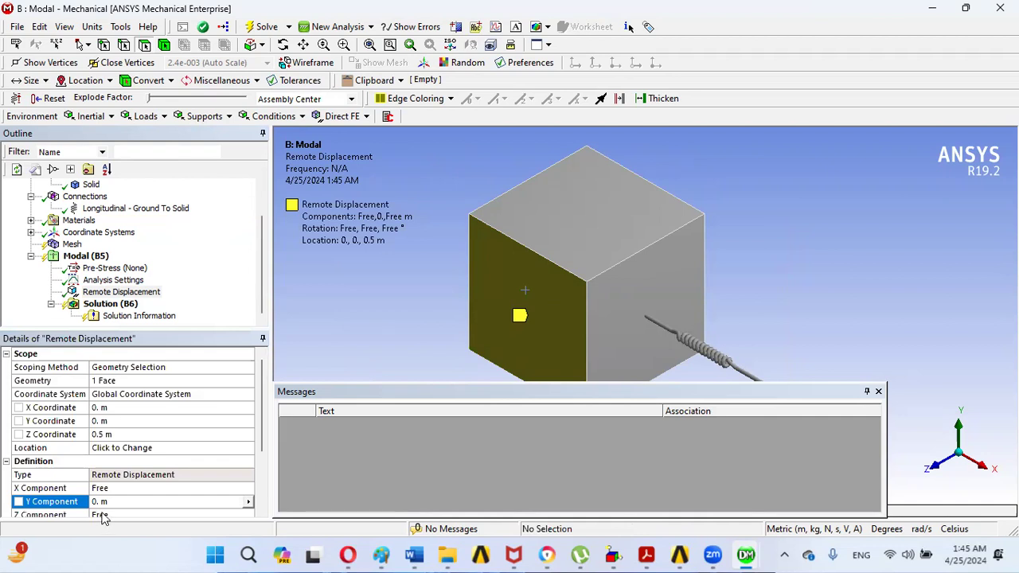
click(102, 516)
text(0)
key(Return)
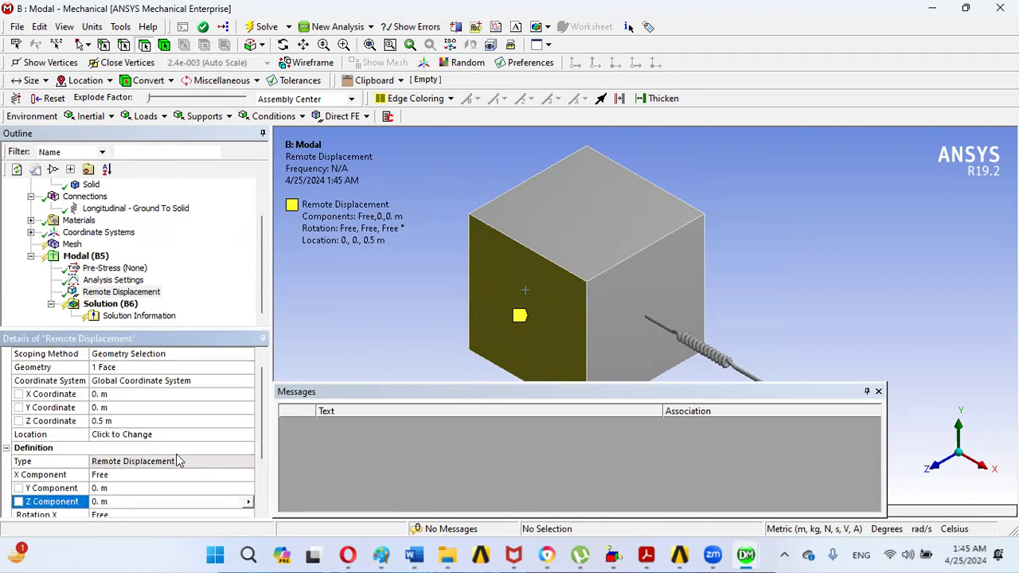
Set the remote displacement's Rotation X, Rotation Y and Rotation Z to 0°
scroll(256, 419, down, 2)
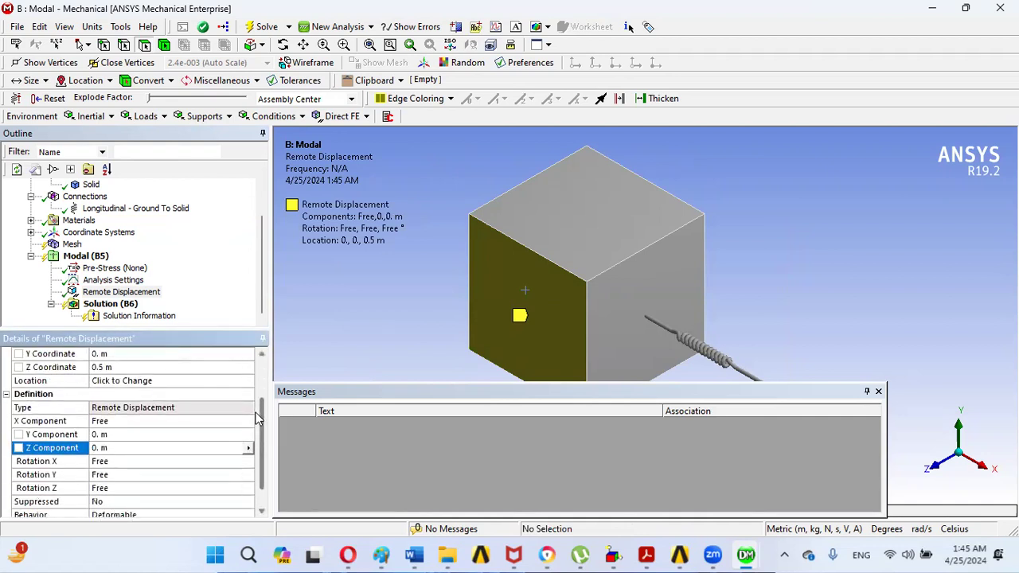
scroll(257, 419, down, 1)
click(116, 435)
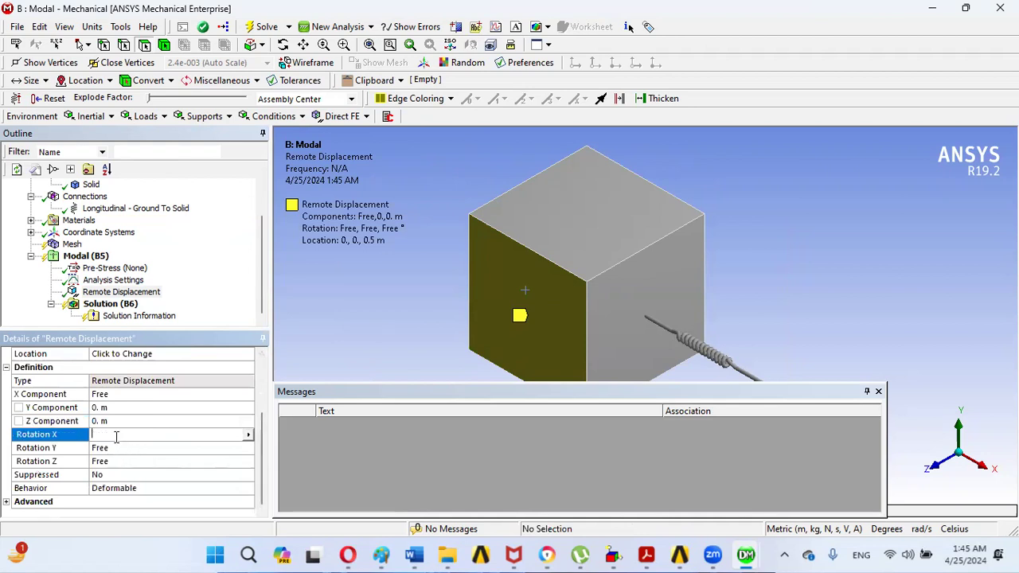
text(0)
key(Return)
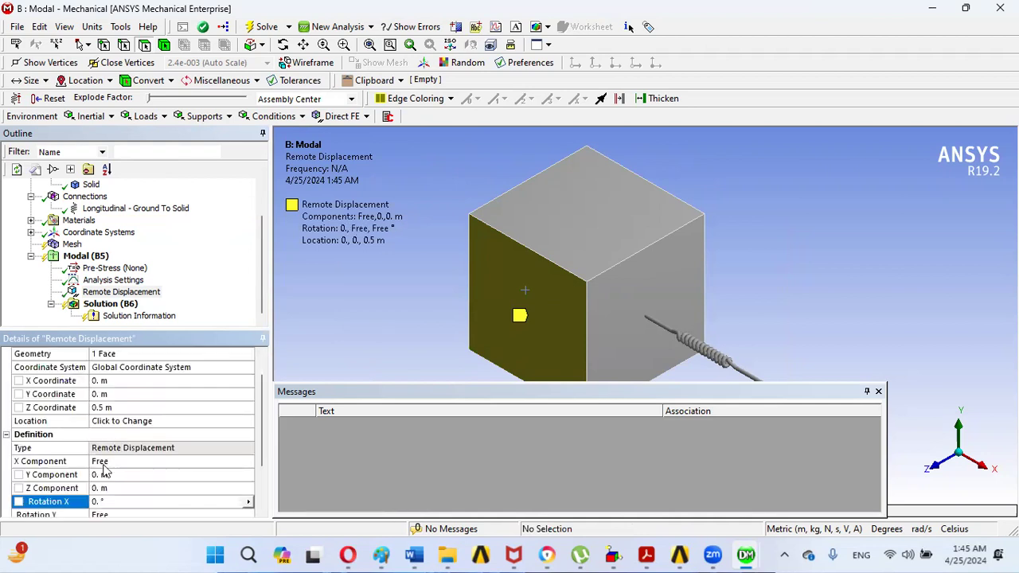
click(104, 517)
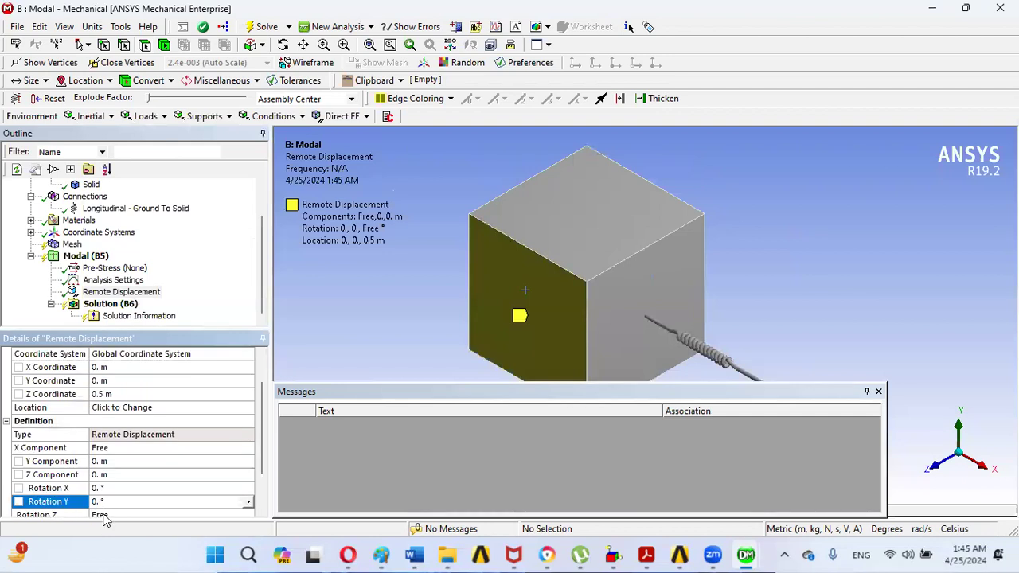
click(104, 515)
text(0)
key(Return)
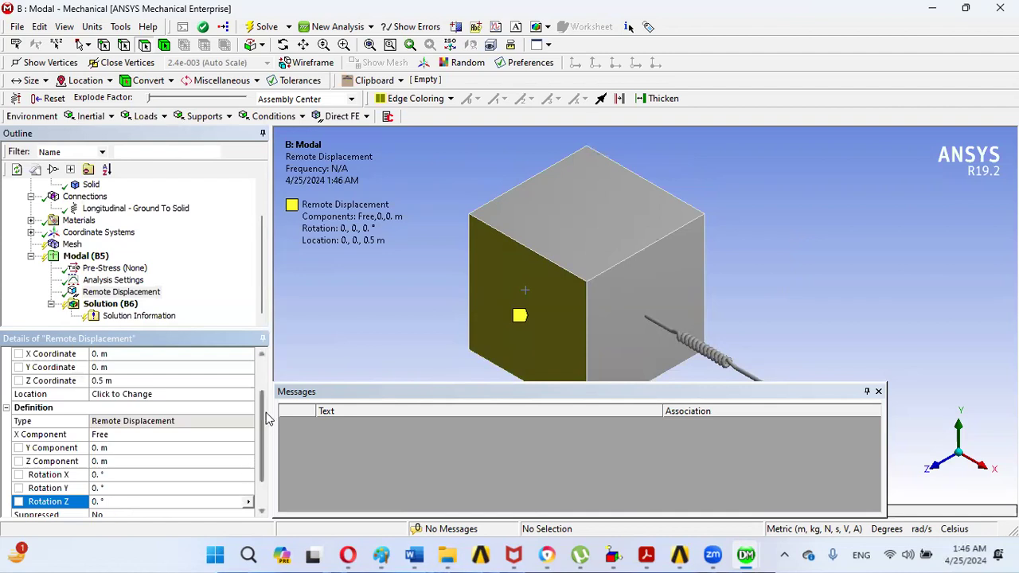
Change the remote displacement's Behavior to Rigid
scroll(251, 467, down, 1)
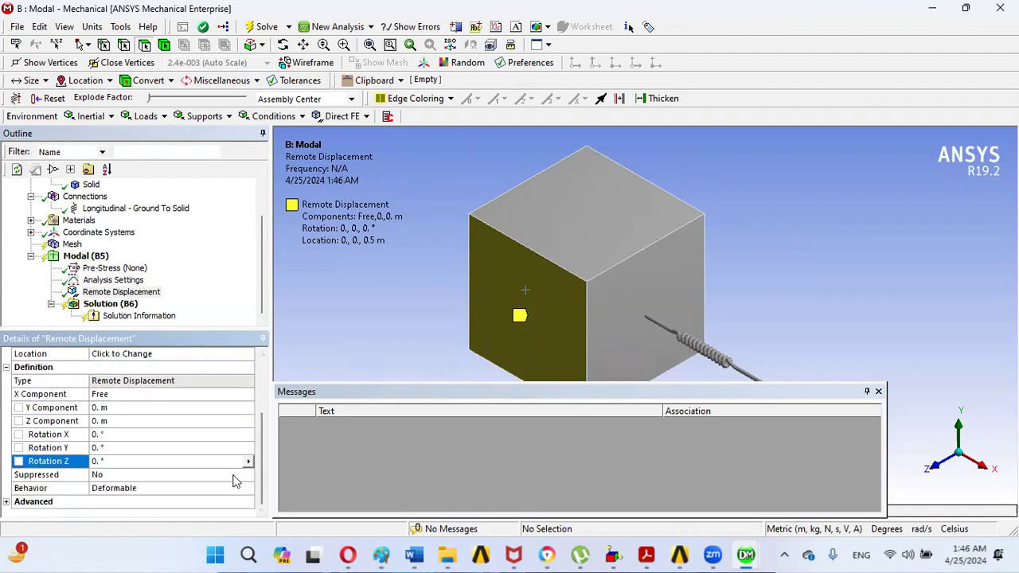
click(236, 482)
click(235, 486)
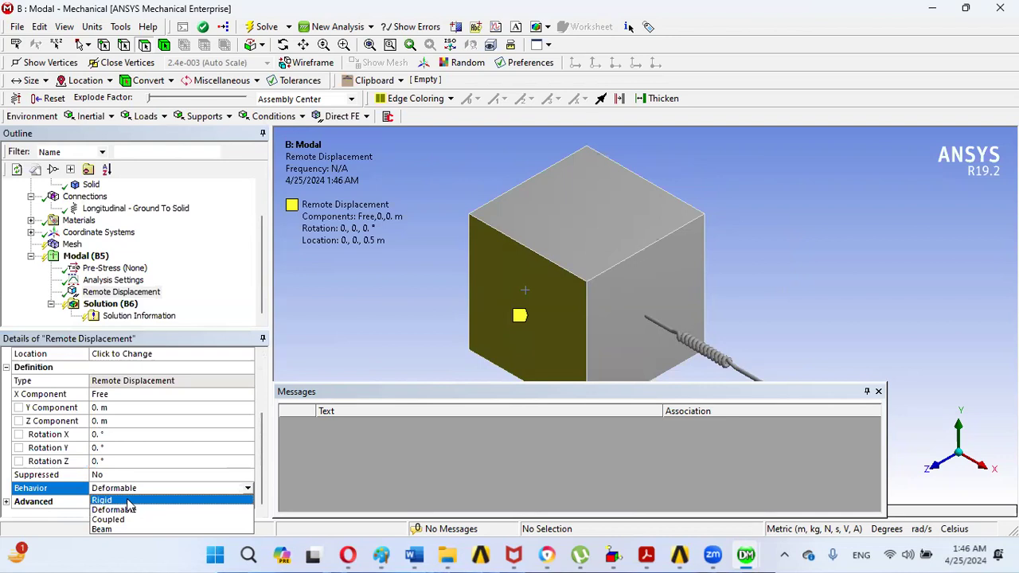
click(127, 501)
click(218, 290)
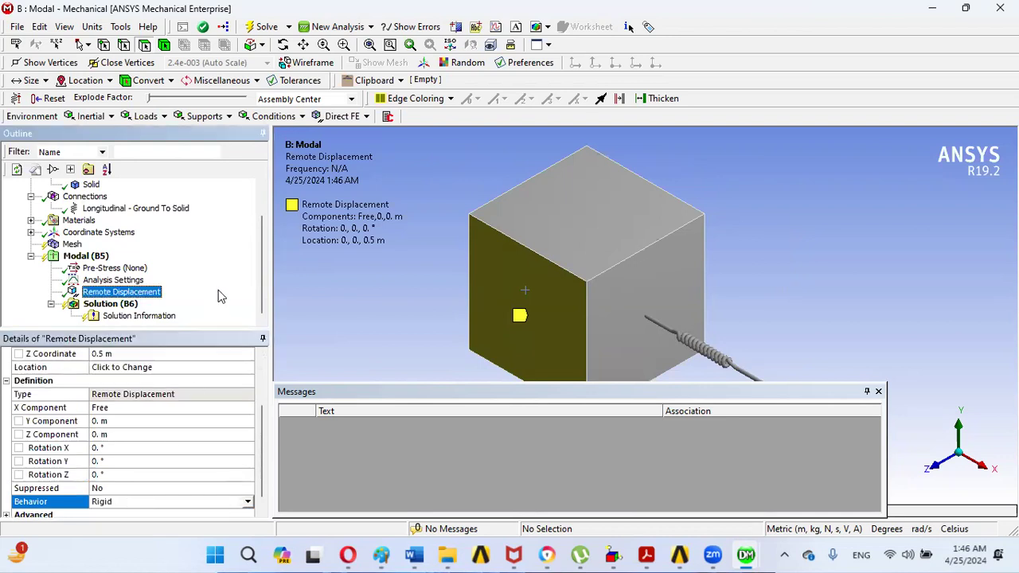
Insert a Total Deformation result under Solution (B6)
click(110, 304)
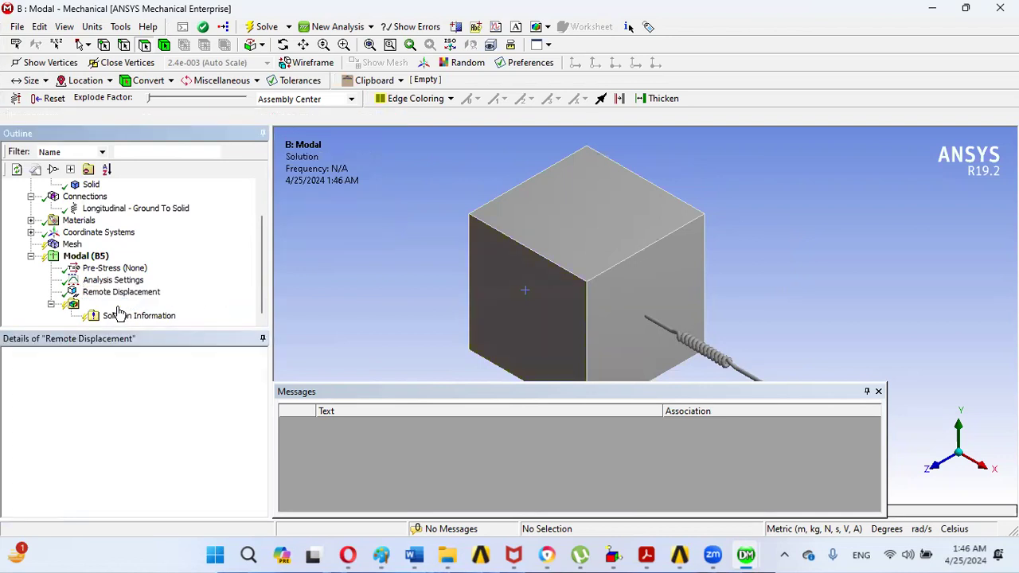
right_click(118, 311)
mouse_move(145, 318)
mouse_move(326, 319)
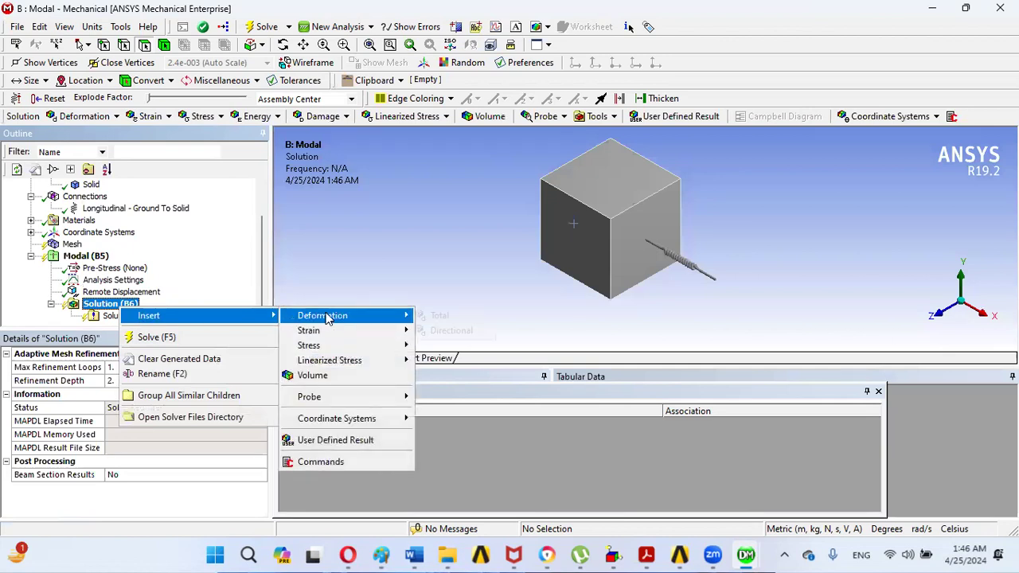
click(439, 315)
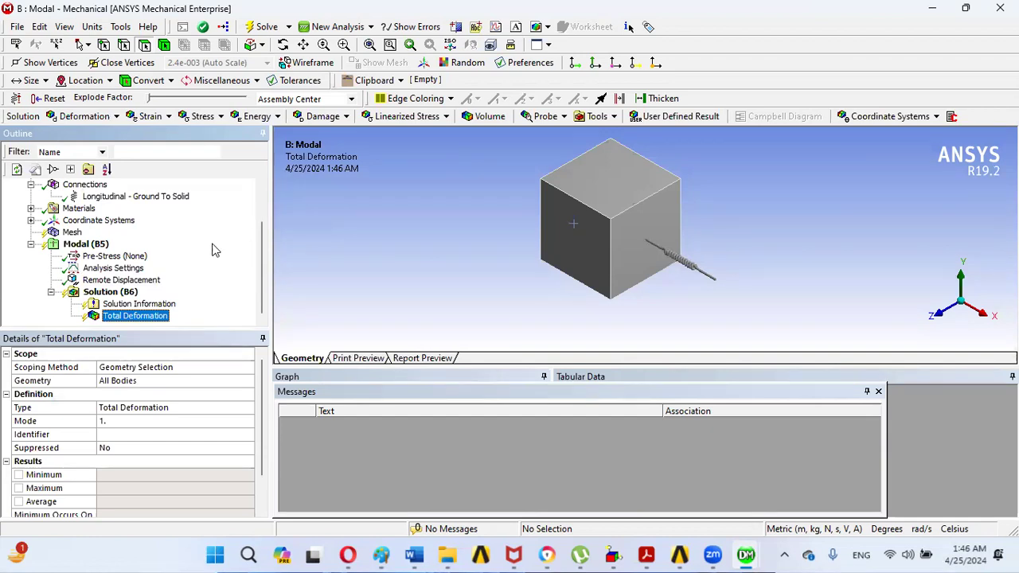
Review the cube's volume and mass in the solid body's properties
drag(261, 253, 263, 197)
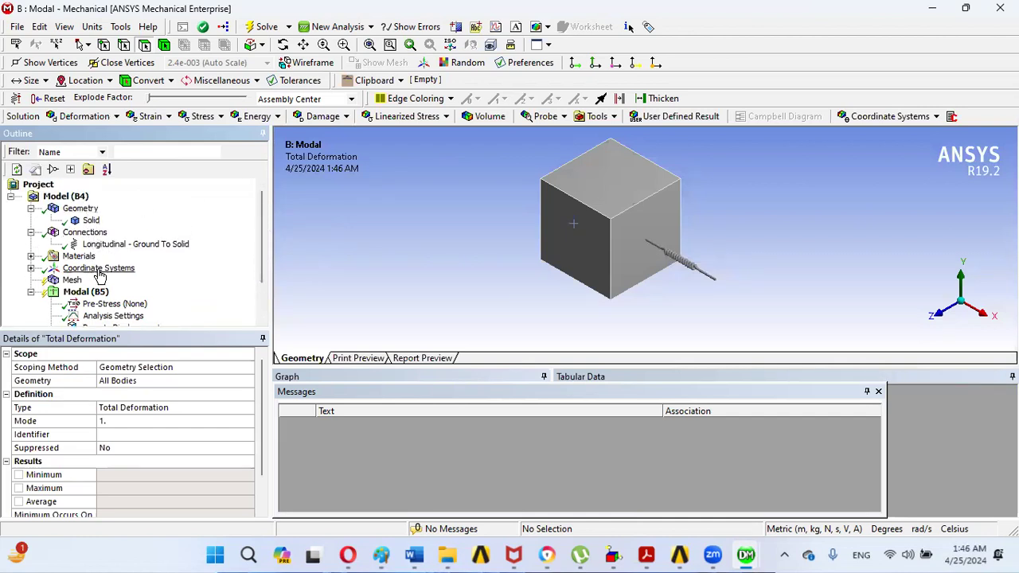
click(92, 221)
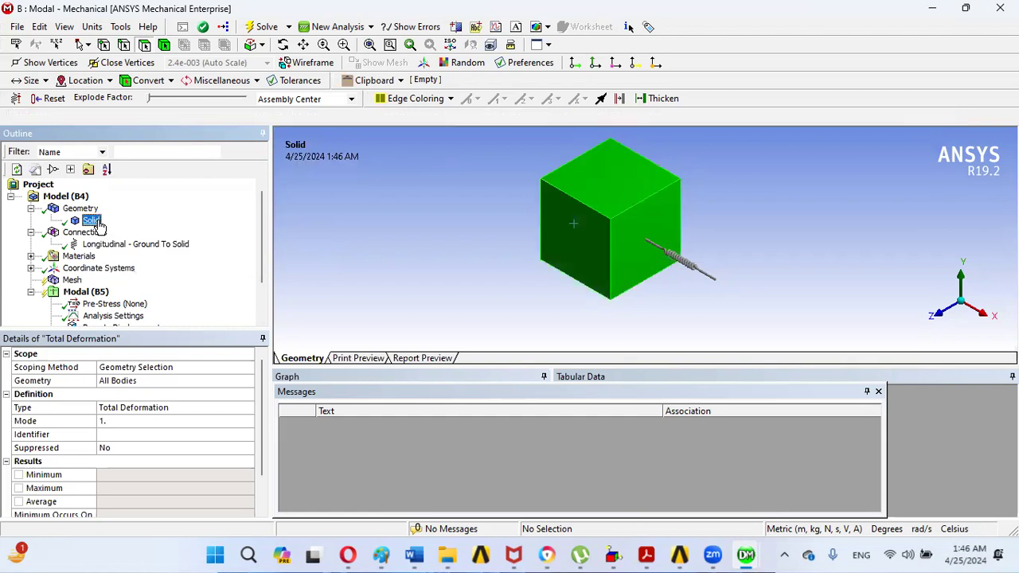
drag(263, 391, 265, 443)
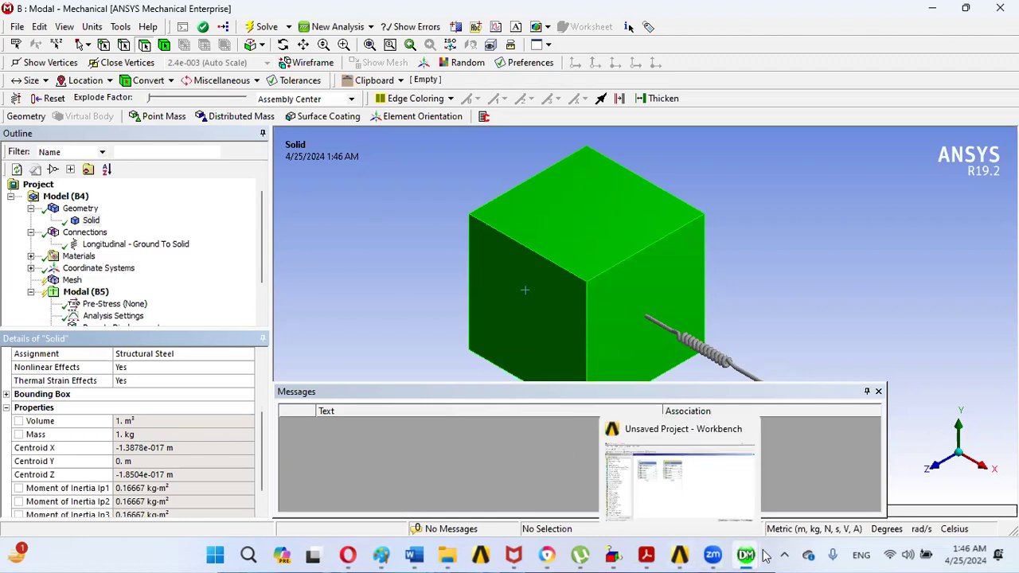
Switch to Workbench and set Structural Steel's density to 101.94 kg m^-3 in system B's Engineering Data
mouse_move(764, 549)
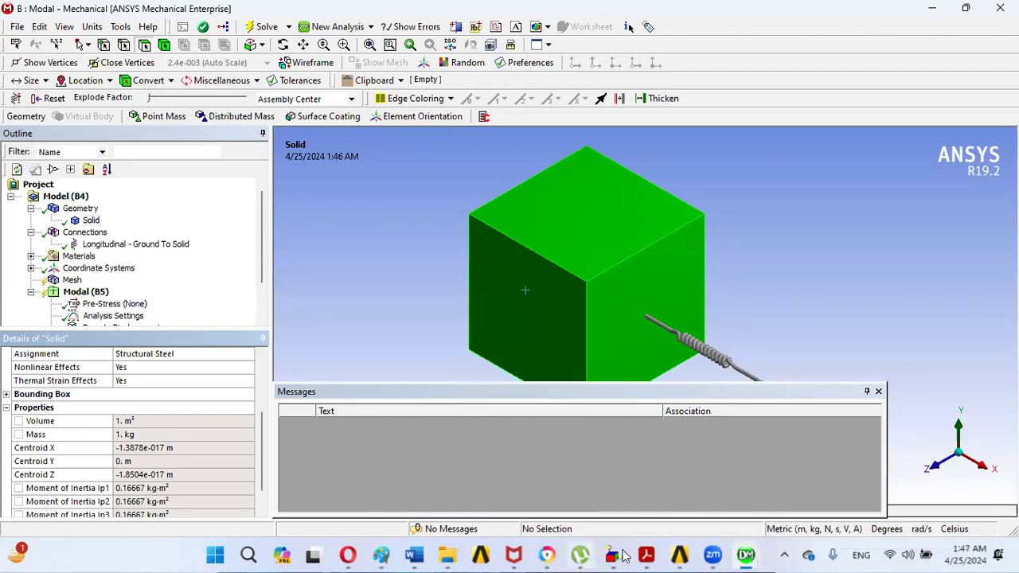
click(678, 555)
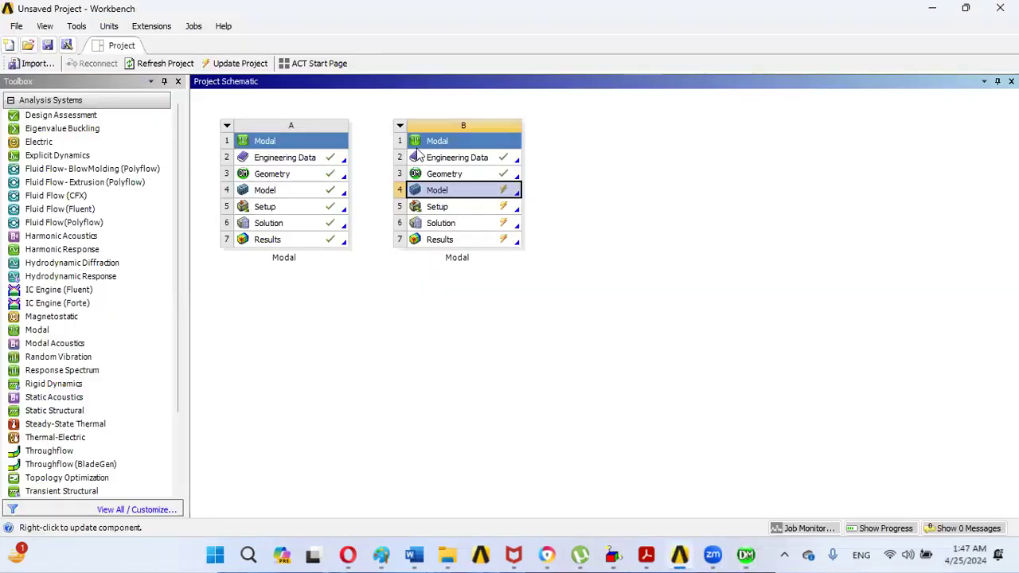
double_click(434, 163)
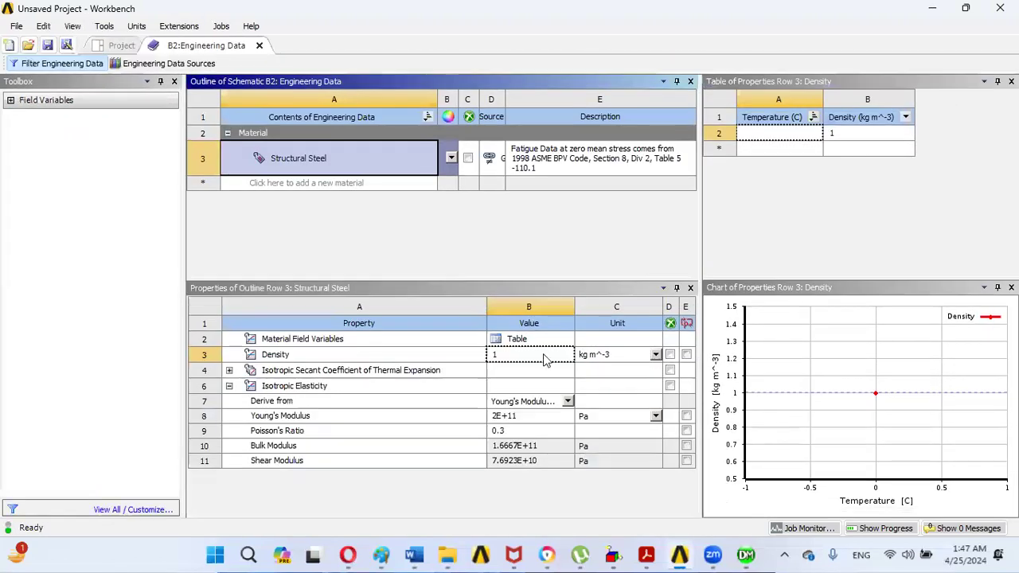
click(518, 354)
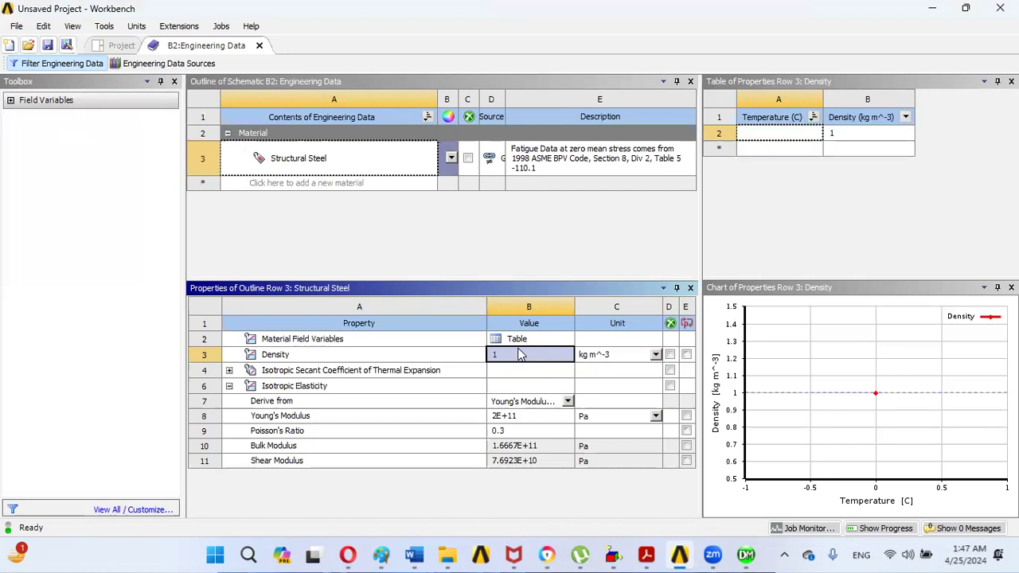
text(101)
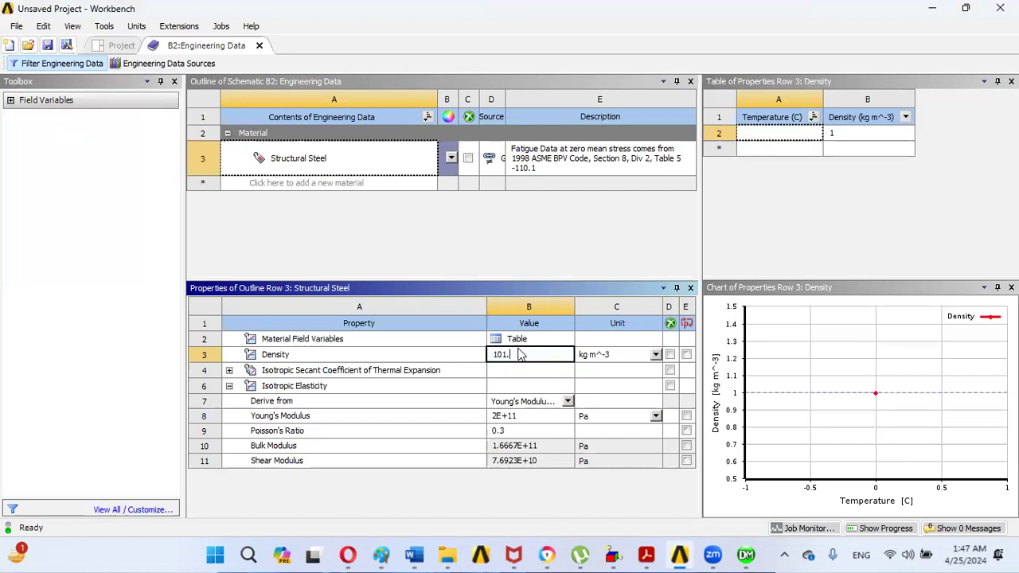
text(.933)
key(Return)
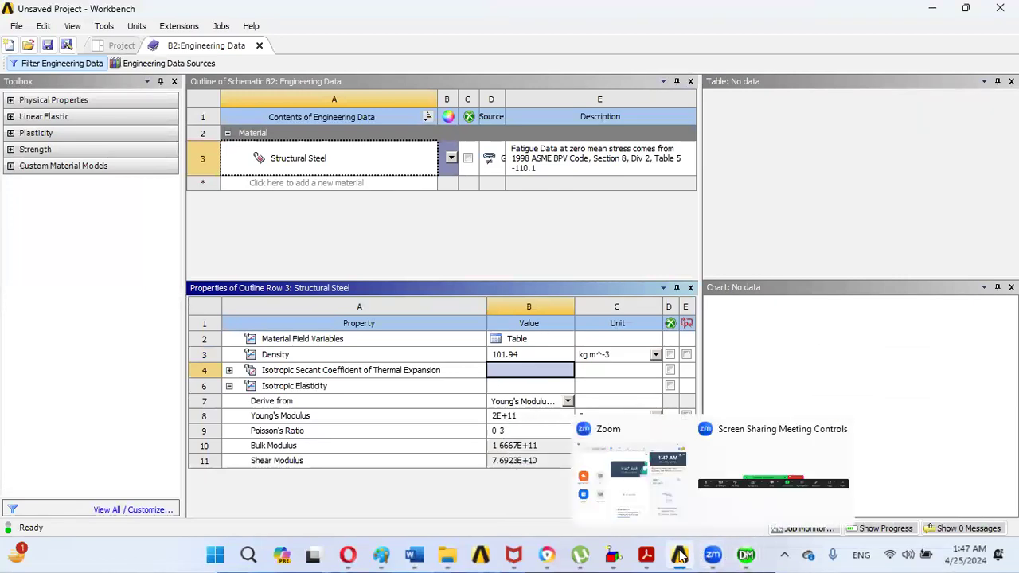
Switch back to system B's Mechanical window and refresh the model's materials
mouse_move(678, 555)
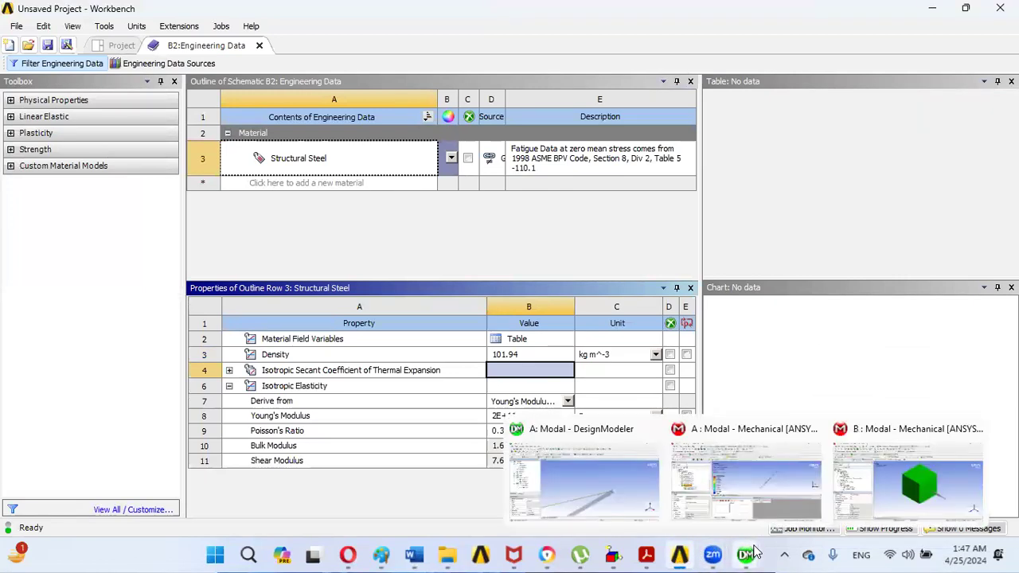
click(899, 484)
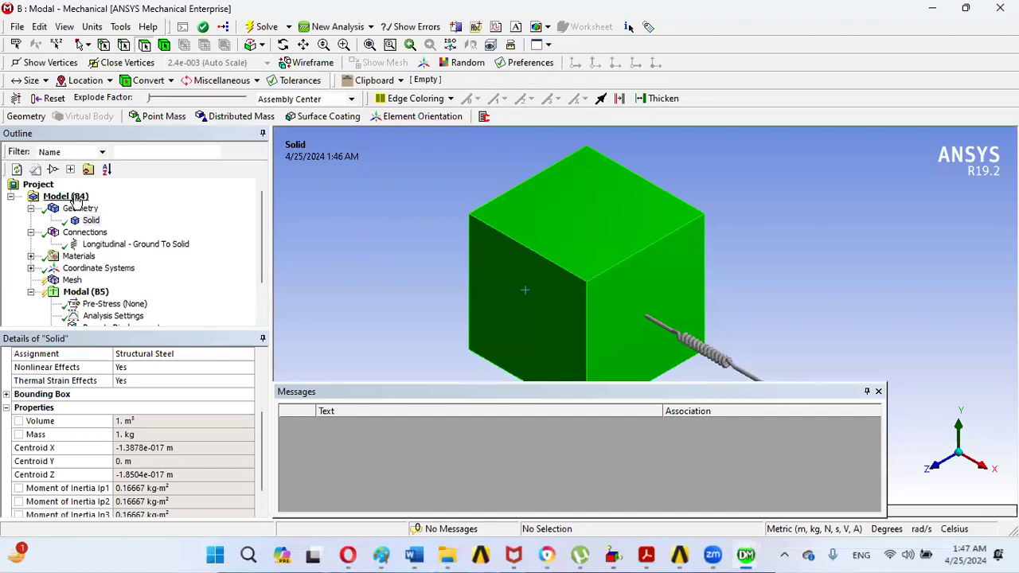
right_click(77, 197)
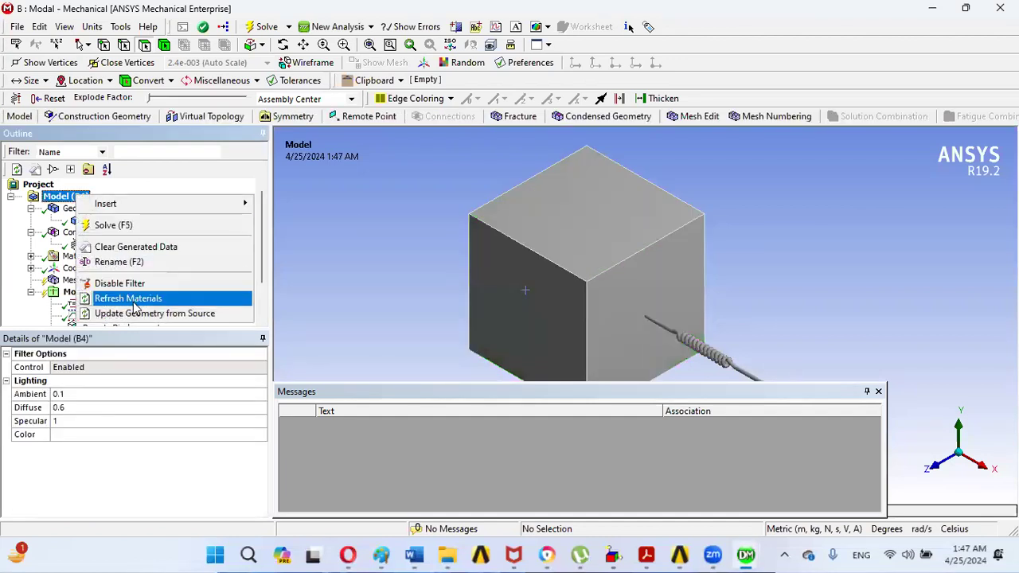
click(133, 298)
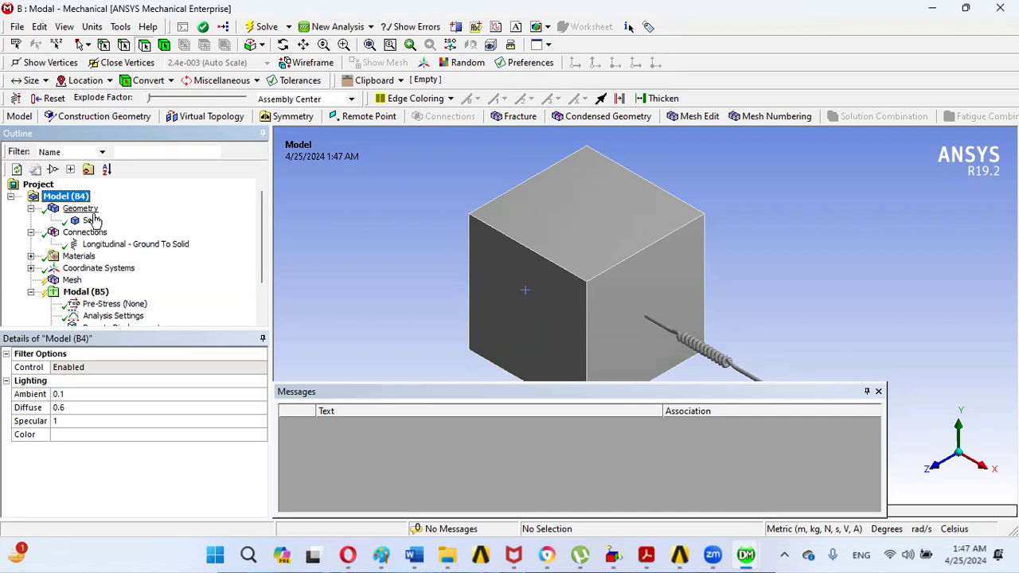
Check the solid body's mass properties after the material refresh
click(91, 221)
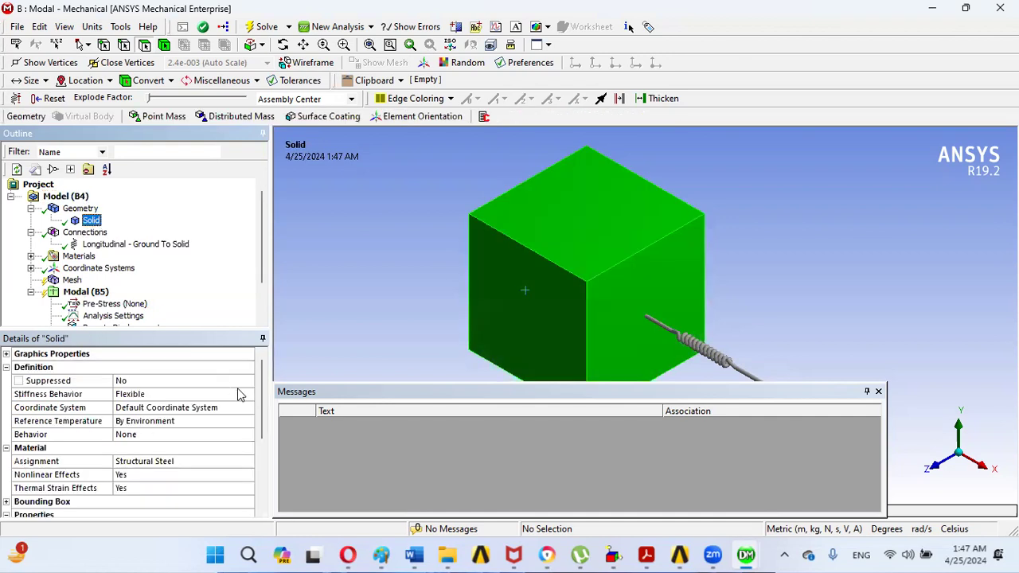
click(262, 430)
scroll(254, 460, down, 3)
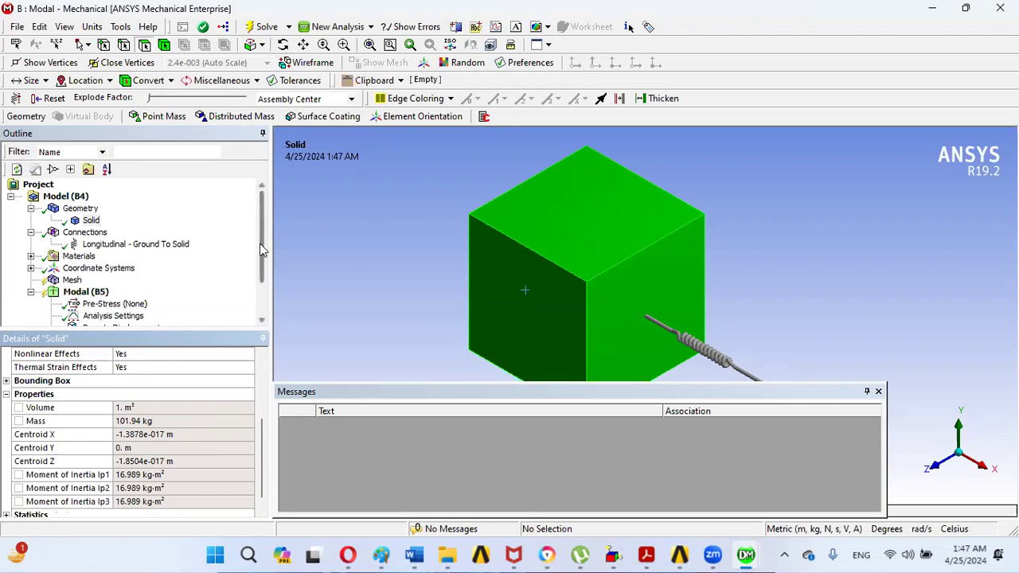
Solve system B's modal analysis and display its Total Deformation result, docking the Messages window to uncover the tabular data
scroll(264, 252, down, 2)
right_click(131, 293)
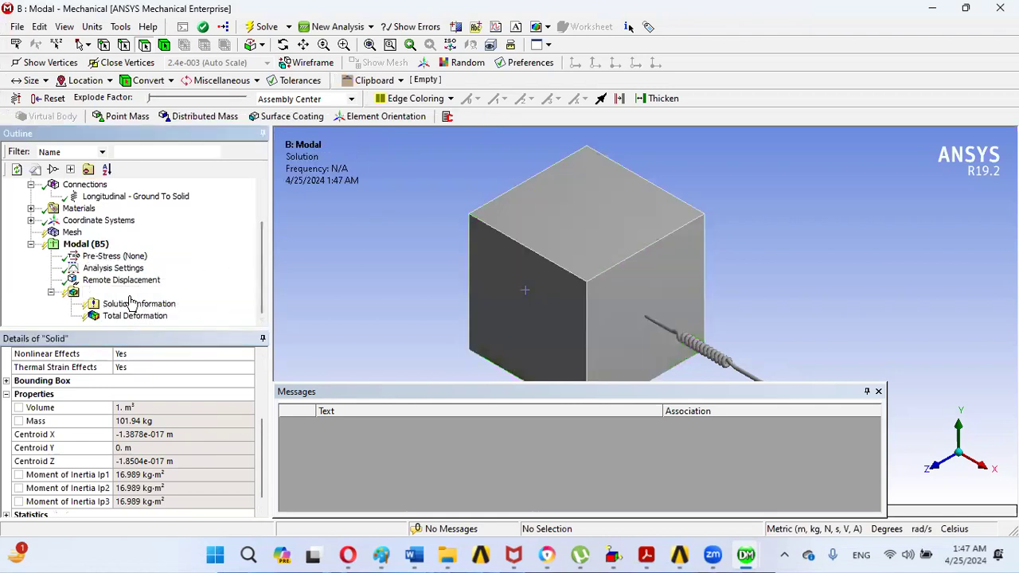
click(155, 324)
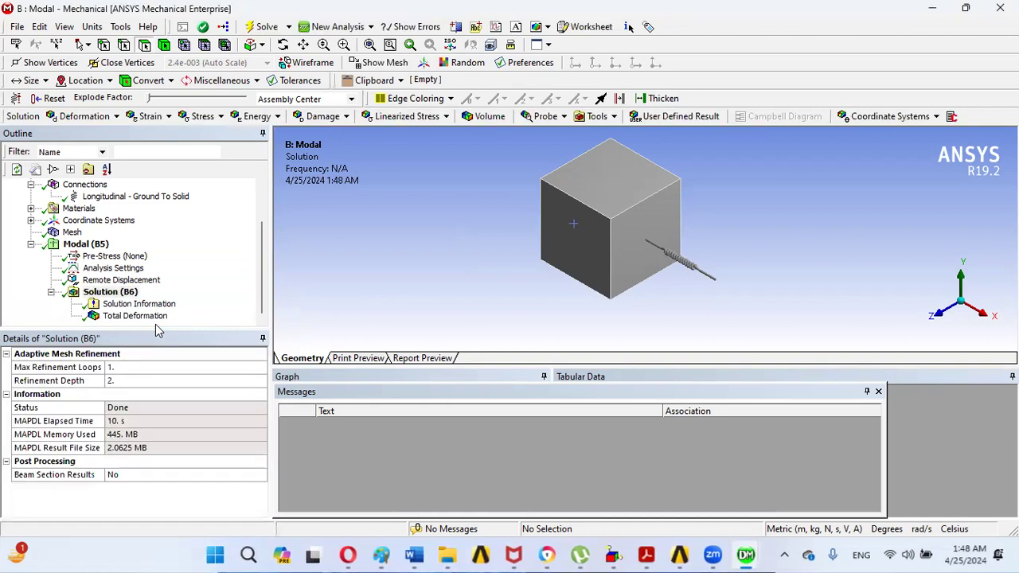
click(143, 318)
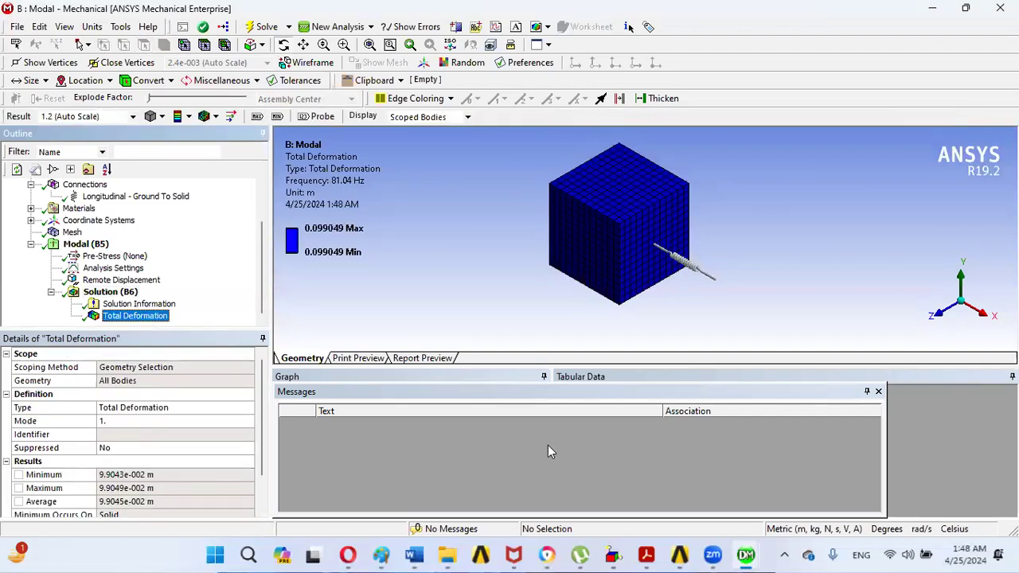
double_click(730, 393)
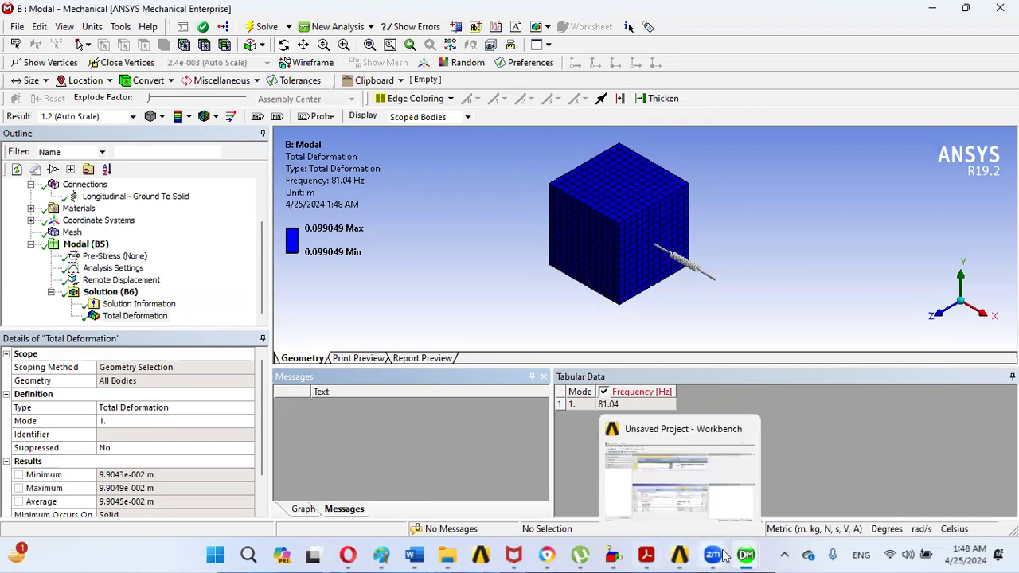
Compare the mode 1 frequency with the one in system A's Mechanical window, and return to system B's window
mouse_move(749, 555)
click(744, 469)
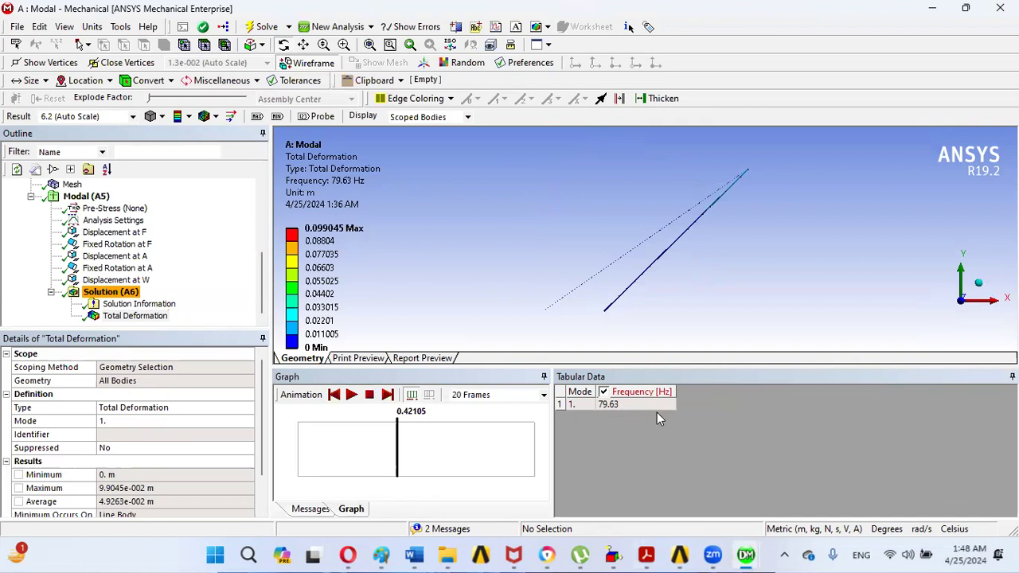
mouse_move(745, 556)
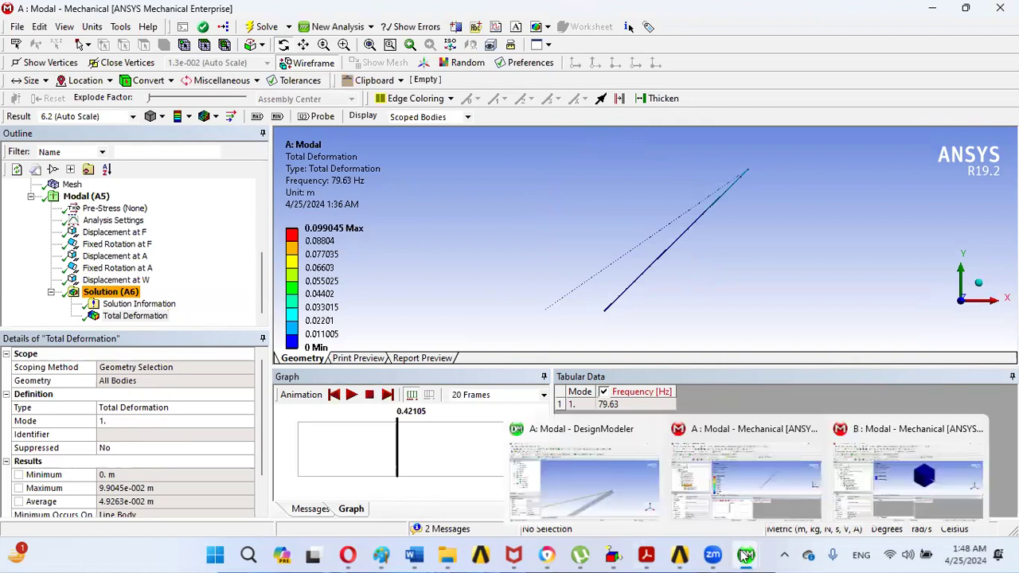
click(910, 480)
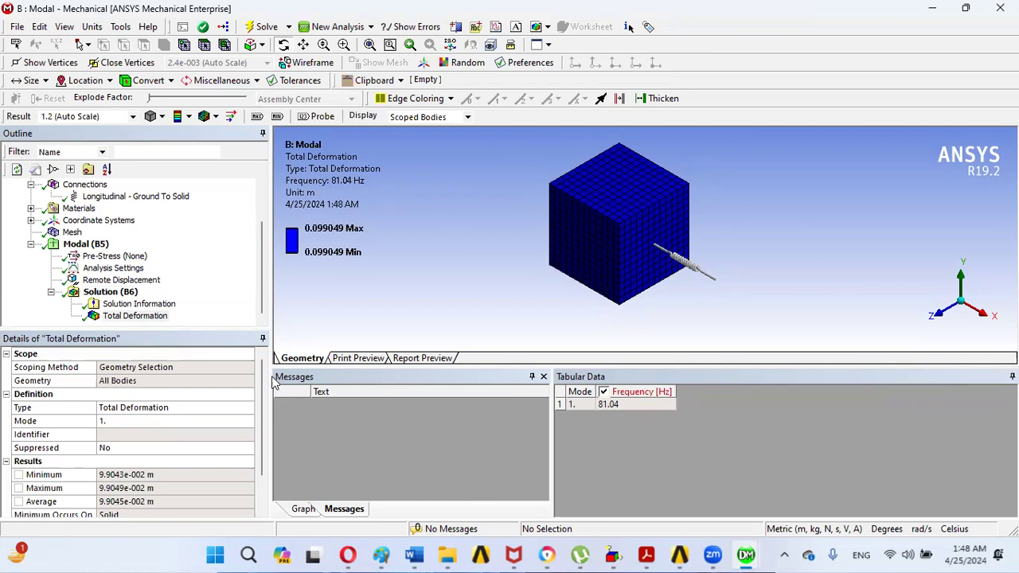
Check the cube's mass in the solid body's properties in system B
click(262, 316)
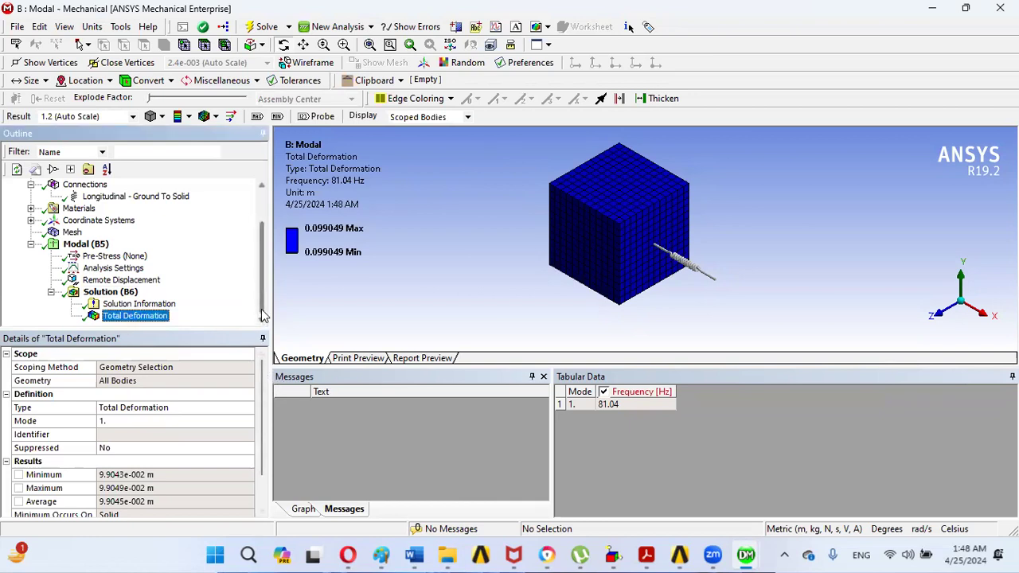
drag(263, 316, 263, 290)
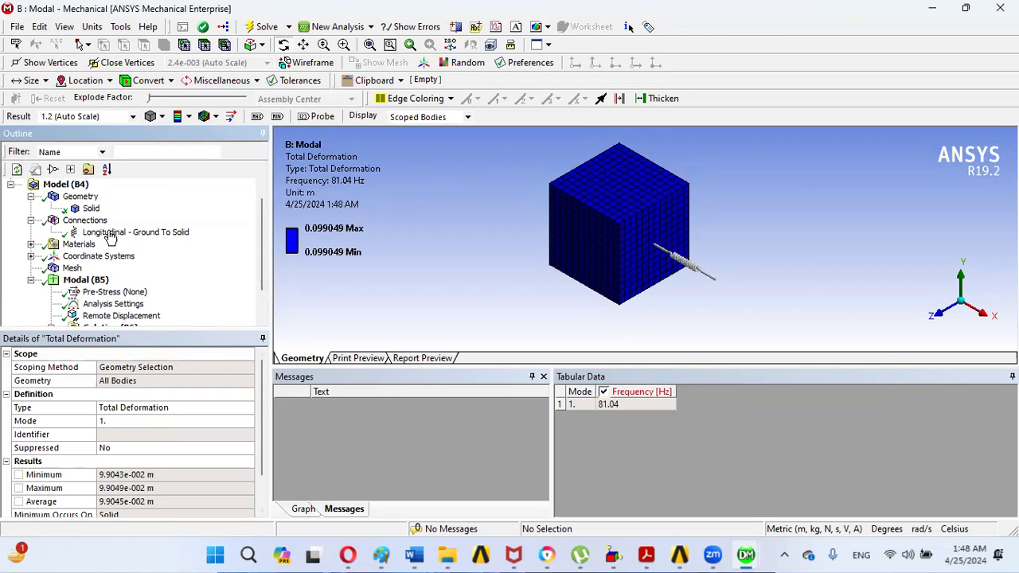
click(91, 209)
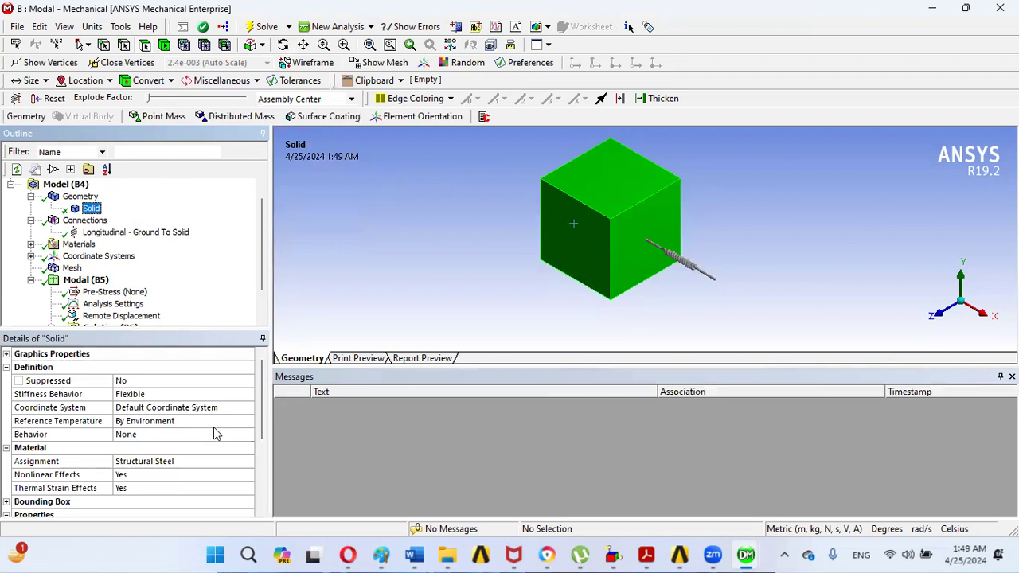
drag(261, 379, 250, 436)
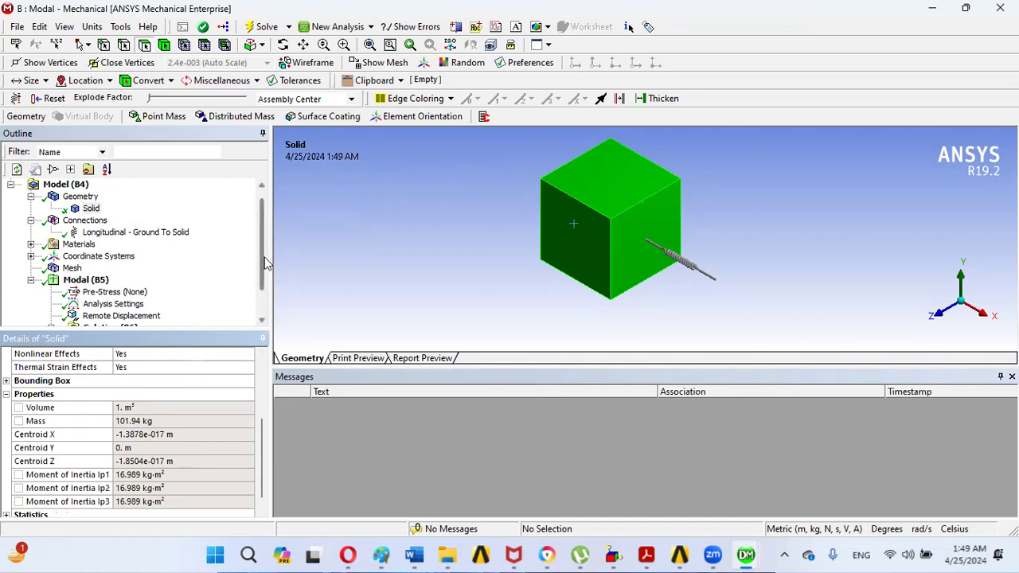
Review the grounded spring's longitudinal stiffness and compare it with the equivalent spring constant in the textbook PDF
drag(268, 255, 265, 269)
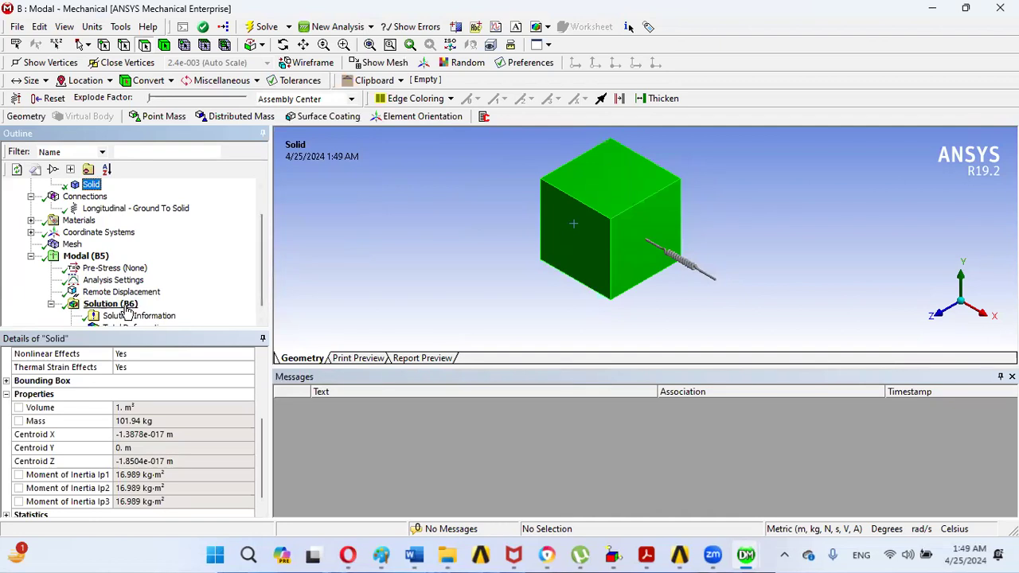
click(171, 209)
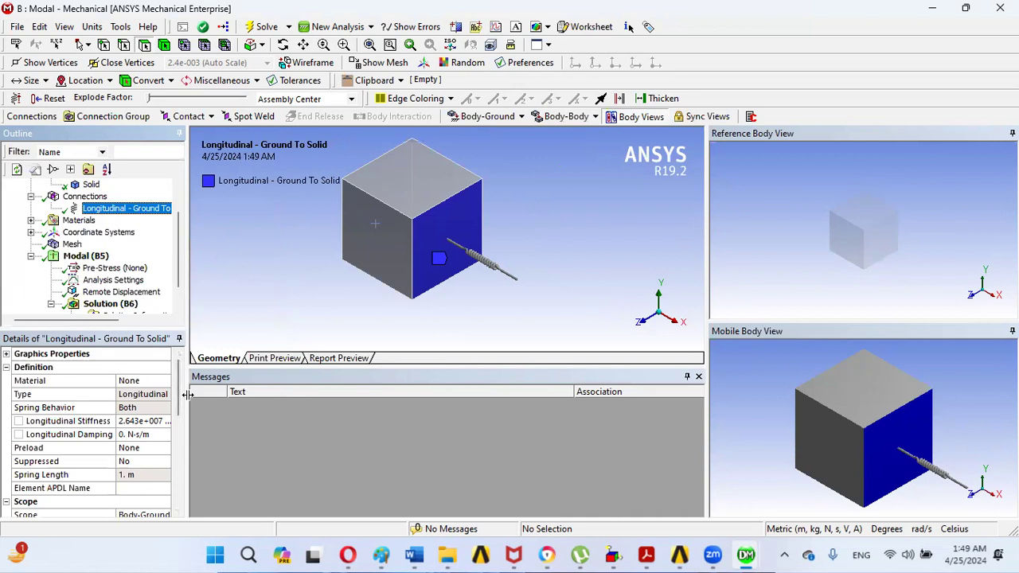
drag(188, 394, 233, 401)
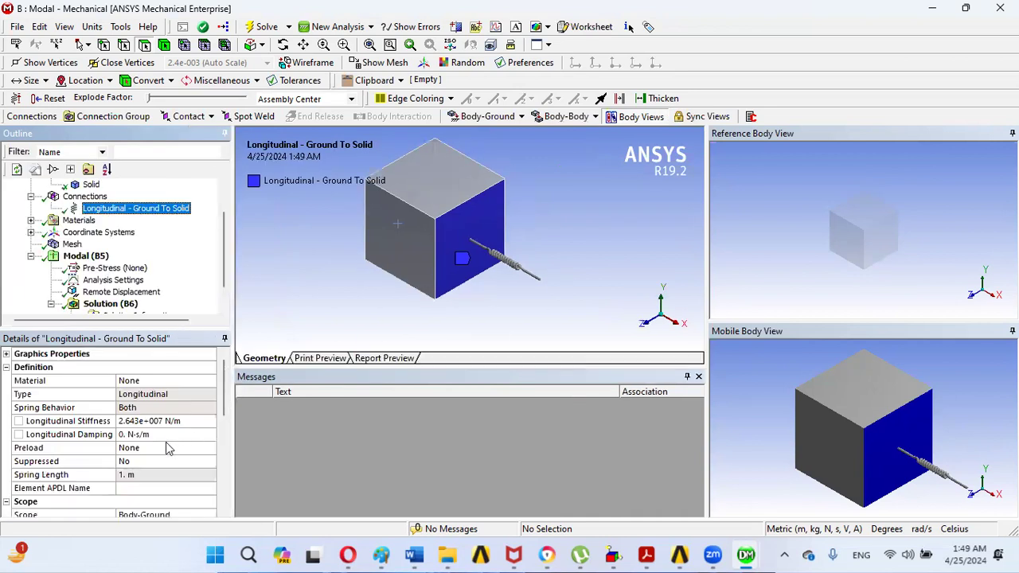
click(646, 555)
click(646, 555)
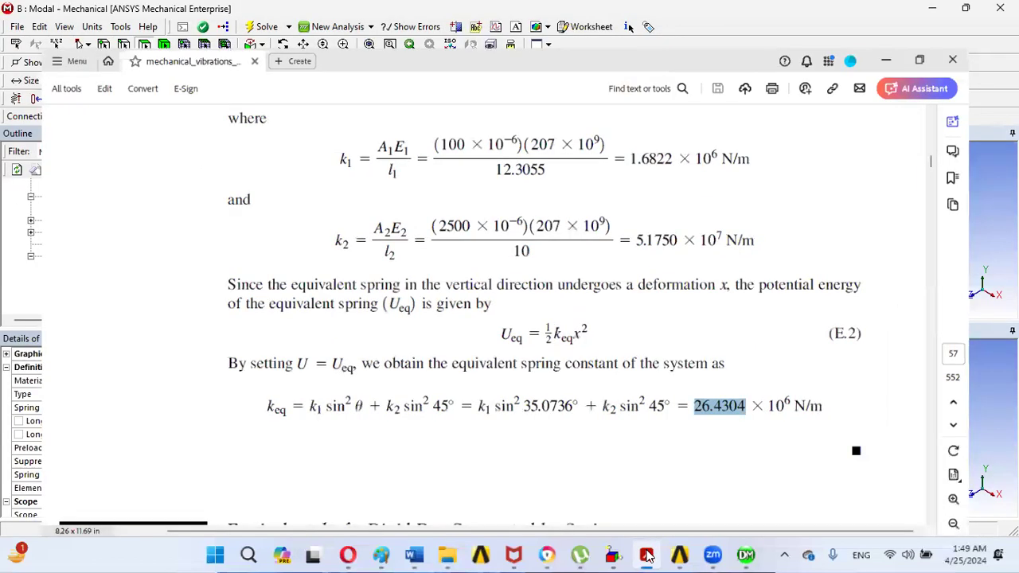